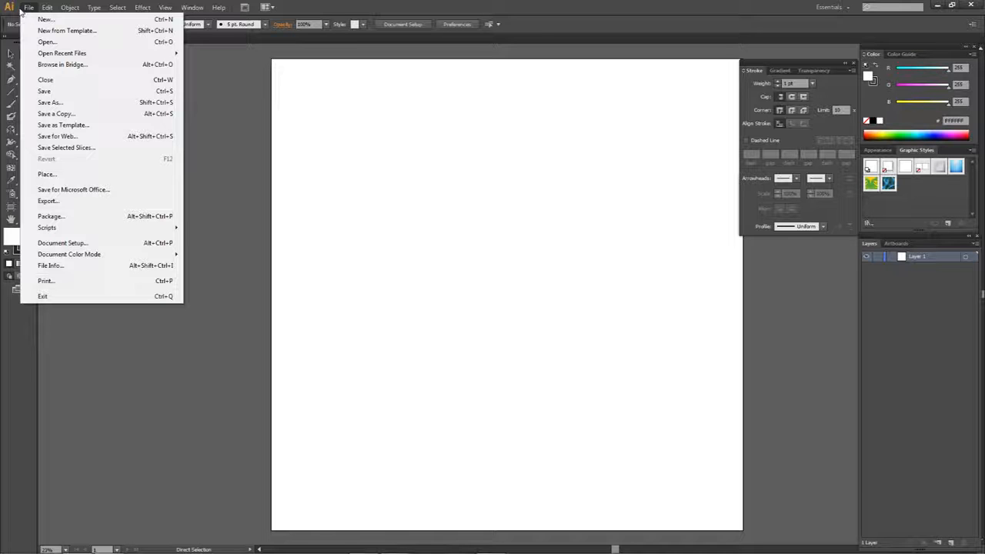
Step: Examine the image size and file format options in Save for Web, and leave without exporting
{"action": "left_click", "coordinate": [60, 136]}
{"action": "left_click_drag", "start_coordinate": [861, 163], "coordinate": [827, 178]}
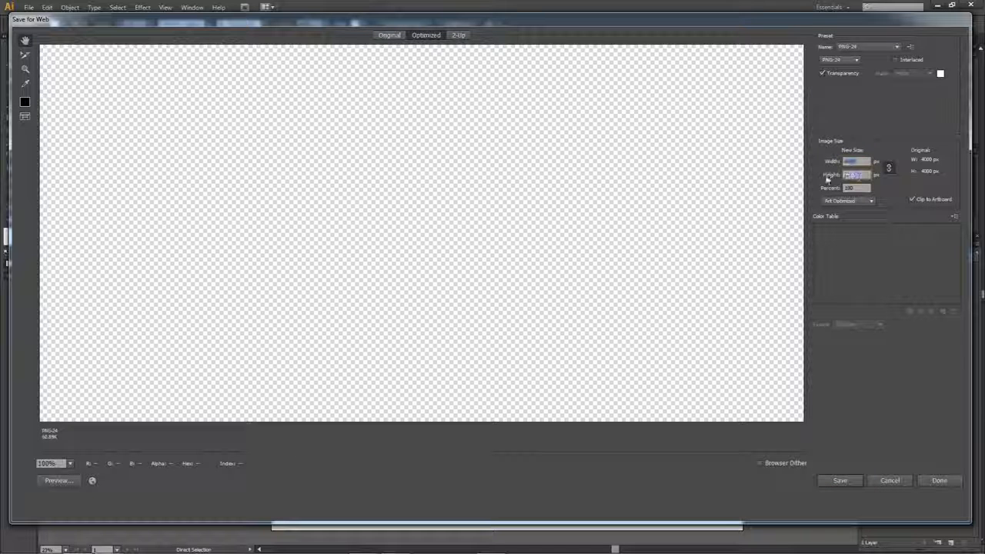
{"action": "left_click", "coordinate": [837, 60]}
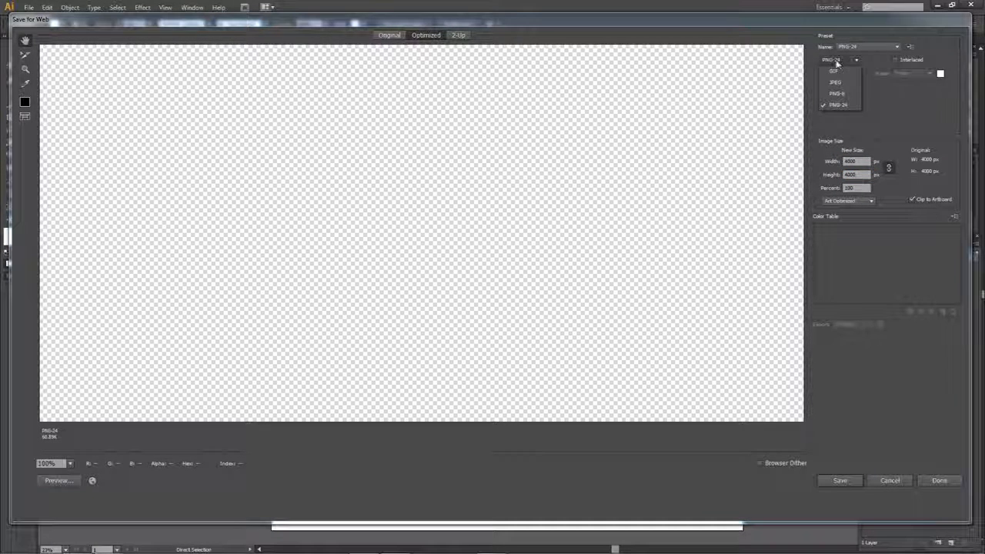
{"action": "left_click", "coordinate": [837, 61]}
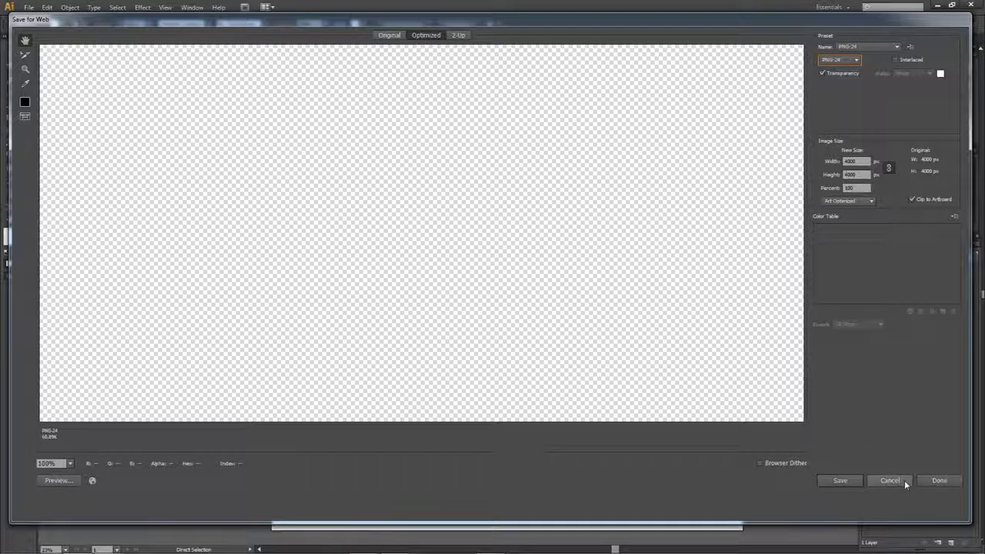
{"action": "left_click", "coordinate": [900, 480]}
Step: Place the lion sketch photo from the file browser, centre it on the artboard and lock its layer
{"action": "left_click", "coordinate": [362, 541]}
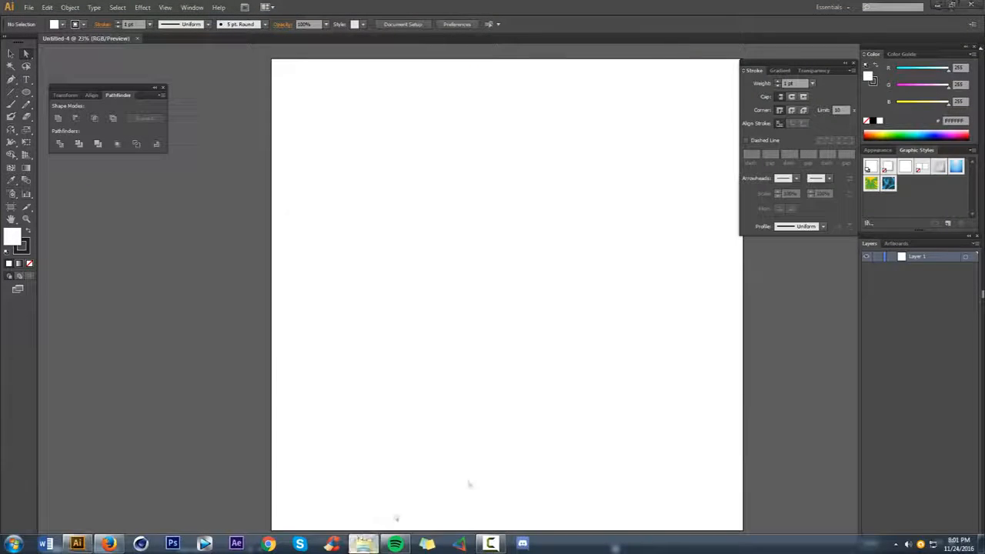
{"action": "left_click_drag", "start_coordinate": [984, 224], "coordinate": [691, 224]}
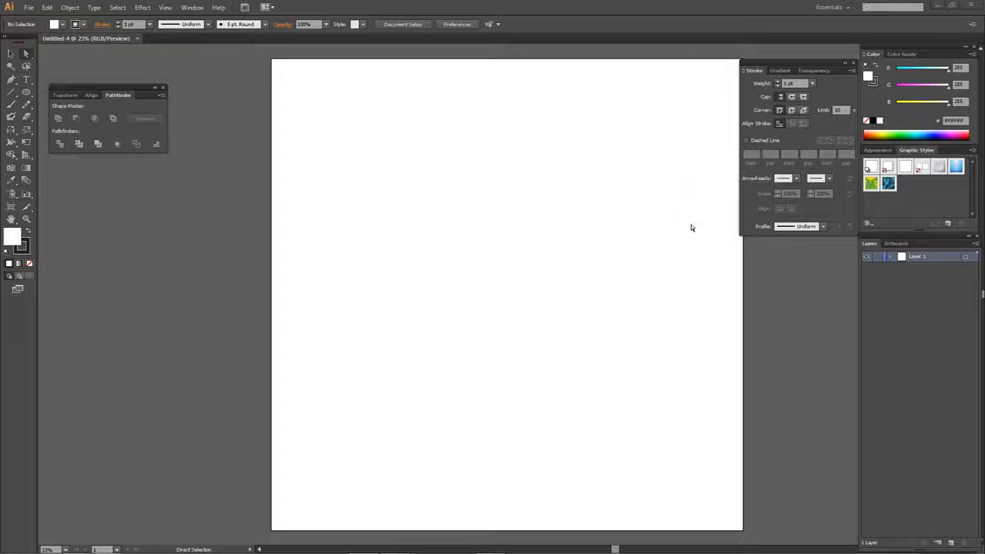
{"action": "left_click_drag", "start_coordinate": [498, 275], "coordinate": [421, 290]}
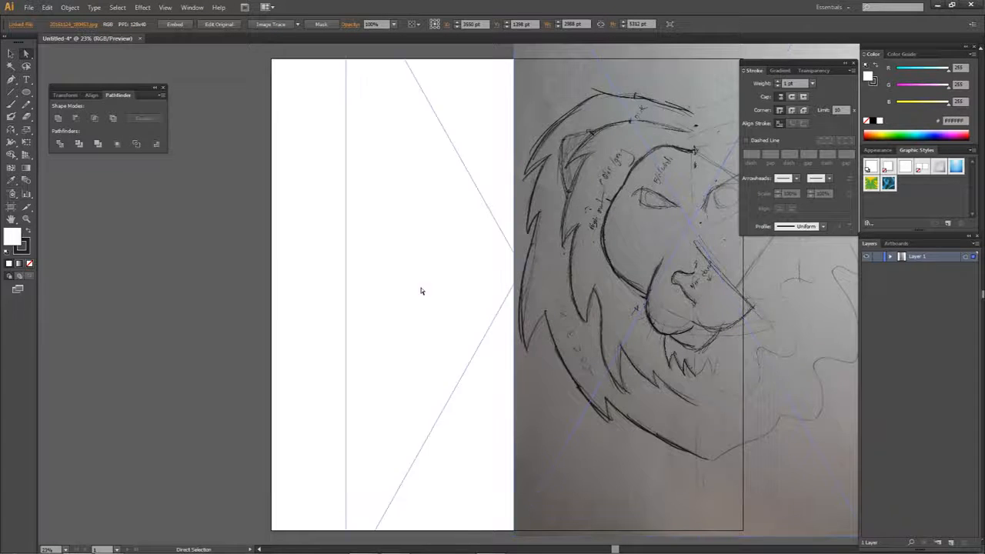
{"action": "scroll", "coordinate": [427, 285], "scroll_direction": "down", "scroll_amount": 1}
{"action": "mouse_move", "coordinate": [624, 67]}
{"action": "left_mouse_down"}
{"action": "mouse_move", "coordinate": [624, 91]}
{"action": "mouse_move", "coordinate": [590, 99]}
{"action": "mouse_move", "coordinate": [589, 114]}
{"action": "left_mouse_up"}
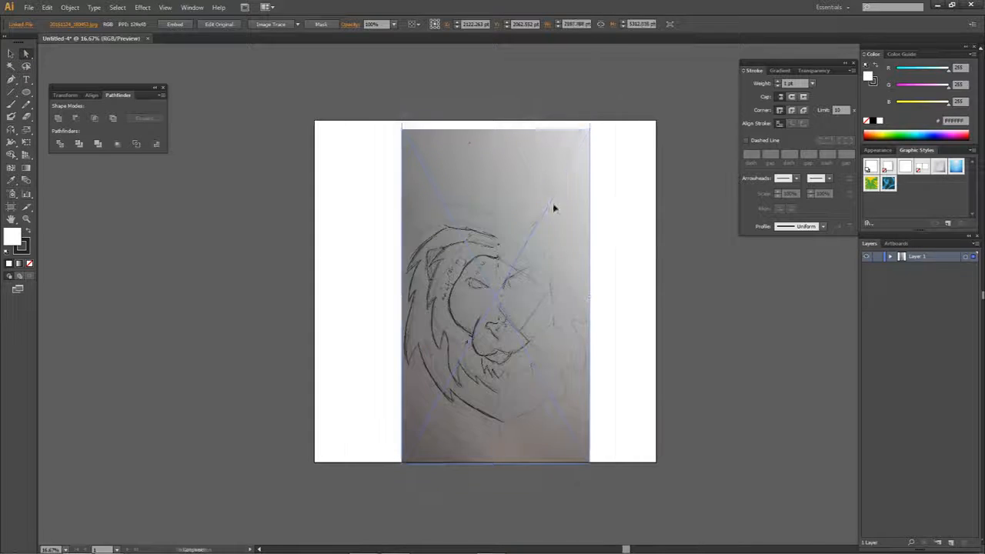
{"action": "left_click_drag", "start_coordinate": [551, 215], "coordinate": [556, 243]}
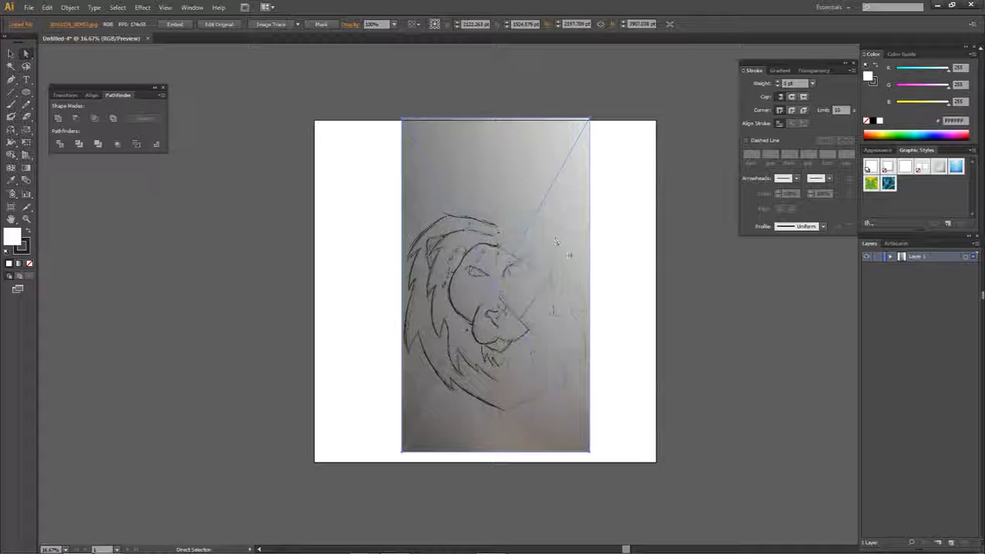
{"action": "left_click", "coordinate": [878, 257]}
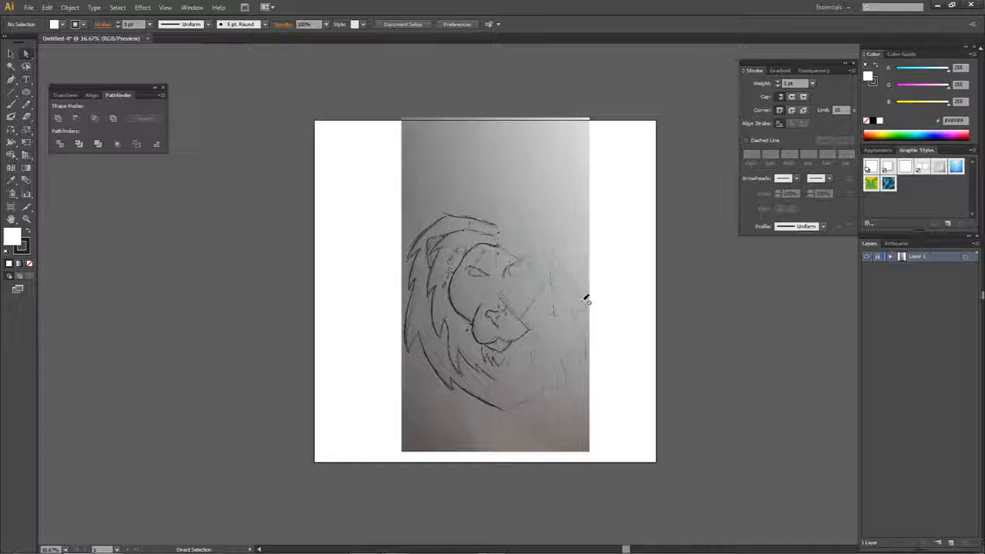
Step: Create a new layer, show the rulers and place a vertical guide through the centre of the lion's face
{"action": "scroll", "coordinate": [524, 300], "scroll_direction": "up", "scroll_amount": 3}
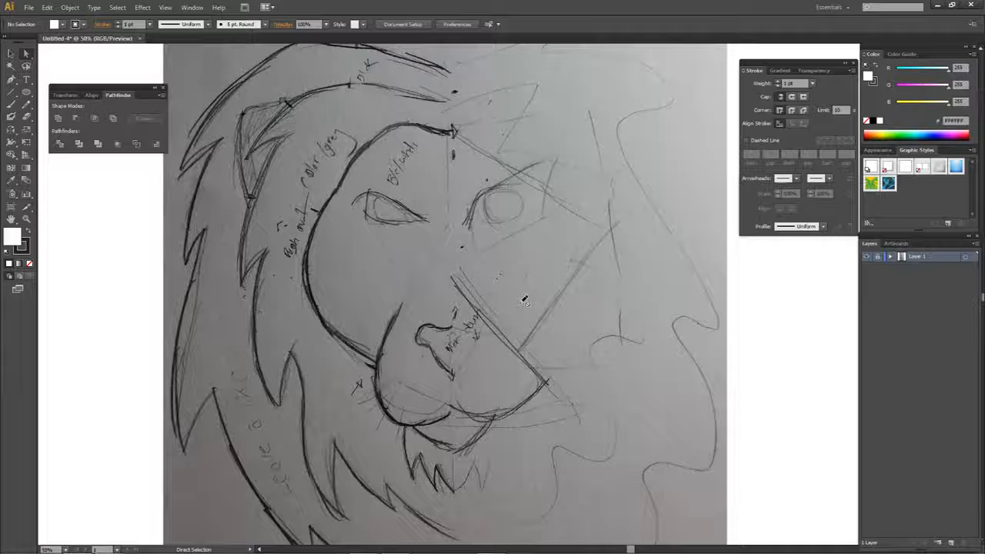
{"action": "key", "text": "p"}
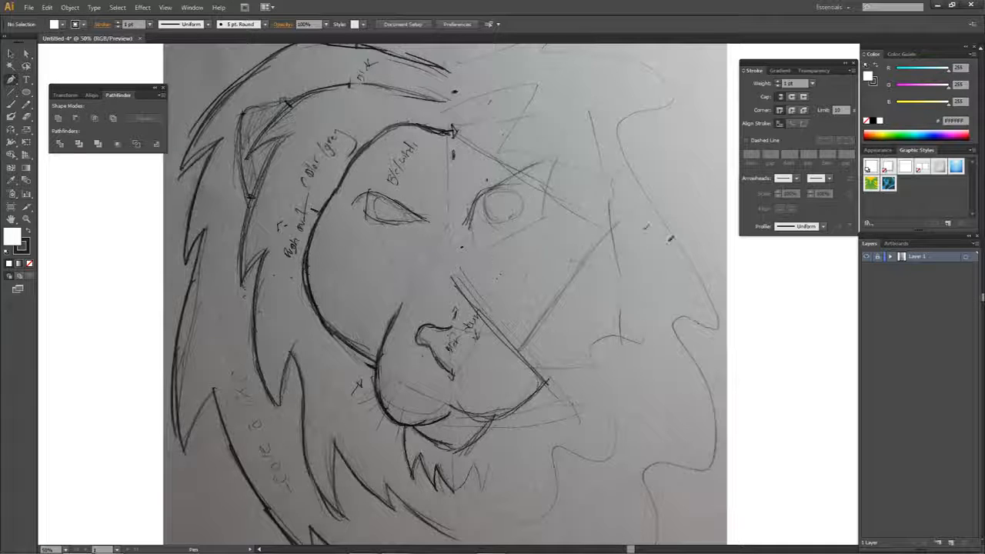
{"action": "left_click", "coordinate": [949, 541]}
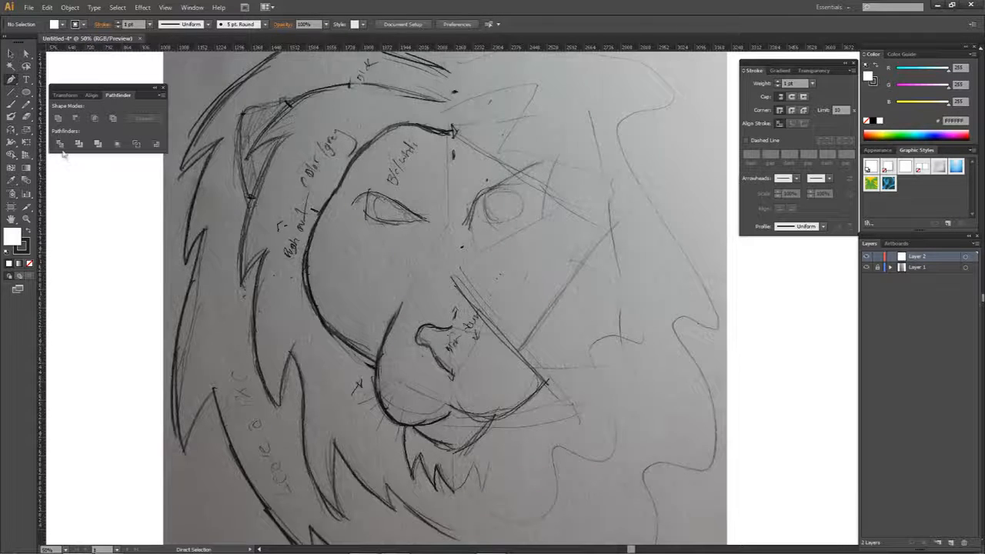
{"action": "key", "text": "ctrl+r"}
{"action": "left_click", "coordinate": [191, 7]}
{"action": "mouse_move", "coordinate": [165, 7]}
{"action": "mouse_move", "coordinate": [231, 229]}
{"action": "left_click", "coordinate": [57, 194]}
{"action": "left_click_drag", "start_coordinate": [44, 190], "coordinate": [451, 224]}
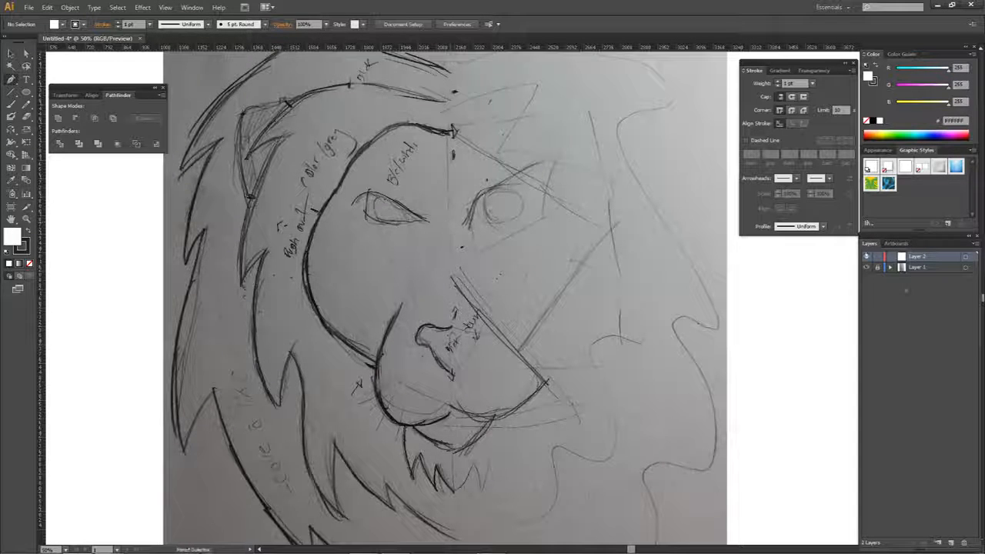
Step: Rename the guide's layer Ruler, lock it and add a new layer above it for the tracing
{"action": "double_click", "coordinate": [914, 256]}
{"action": "type", "text": "Ruler"}
{"action": "key", "text": "Return"}
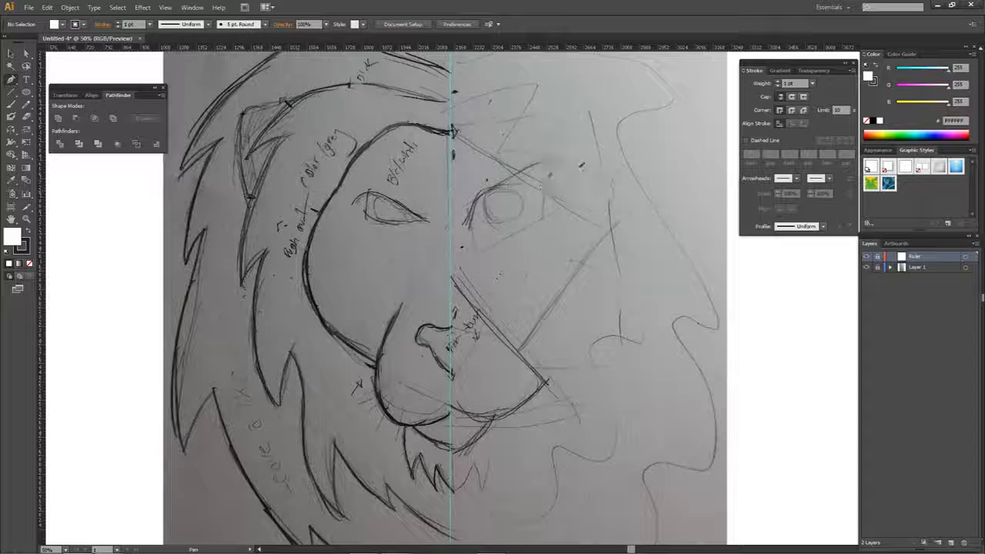
{"action": "mouse_move", "coordinate": [410, 172]}
{"action": "left_mouse_down"}
{"action": "mouse_move", "coordinate": [483, 143]}
{"action": "mouse_move", "coordinate": [854, 263]}
{"action": "mouse_move", "coordinate": [442, 257]}
{"action": "mouse_move", "coordinate": [451, 244]}
{"action": "mouse_move", "coordinate": [443, 227]}
{"action": "left_mouse_up"}
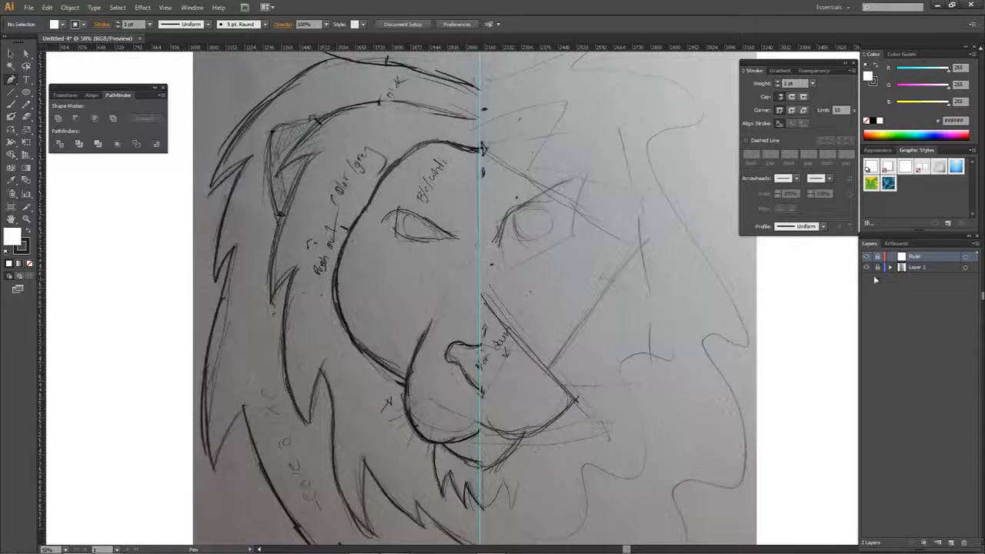
{"action": "left_click", "coordinate": [950, 543]}
Step: Outline the sketched half of the lion's face with straight Pen tool segments, closing the shape along the centre guide
{"action": "scroll", "coordinate": [476, 151], "scroll_direction": "up", "scroll_amount": 4}
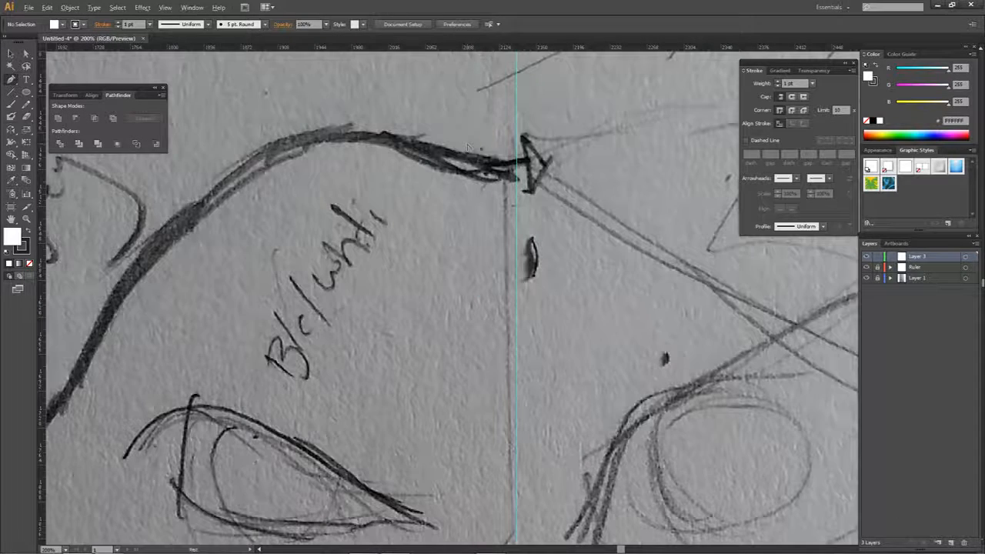
{"action": "left_click_drag", "start_coordinate": [494, 171], "coordinate": [470, 244]}
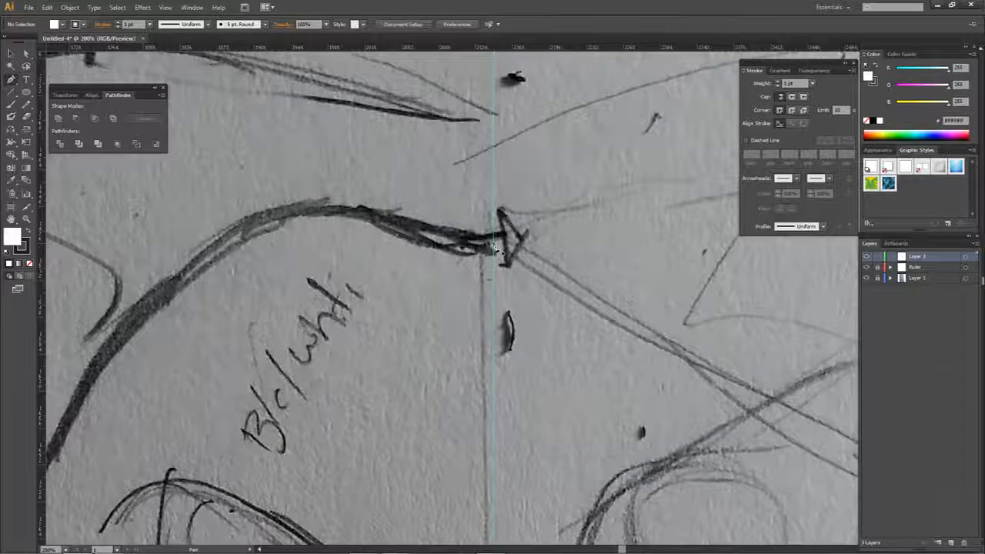
{"action": "left_click", "coordinate": [494, 247]}
{"action": "key", "text": "ctrl+z"}
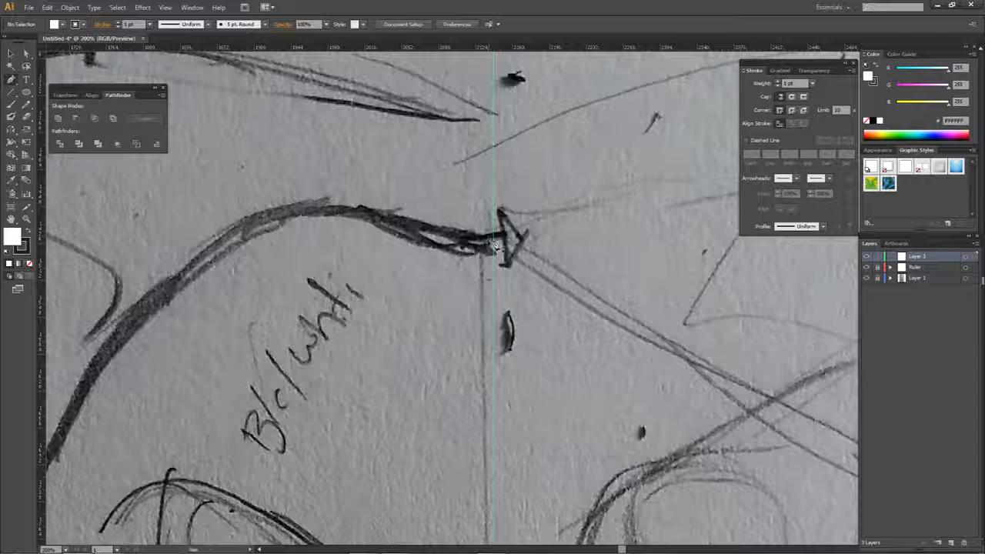
{"action": "left_click", "coordinate": [493, 247]}
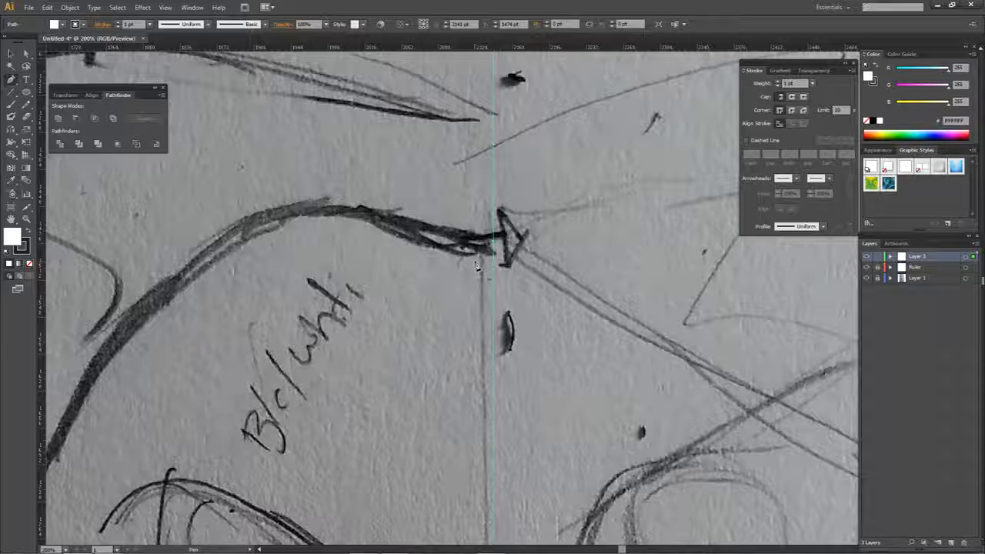
{"action": "left_click", "coordinate": [289, 217]}
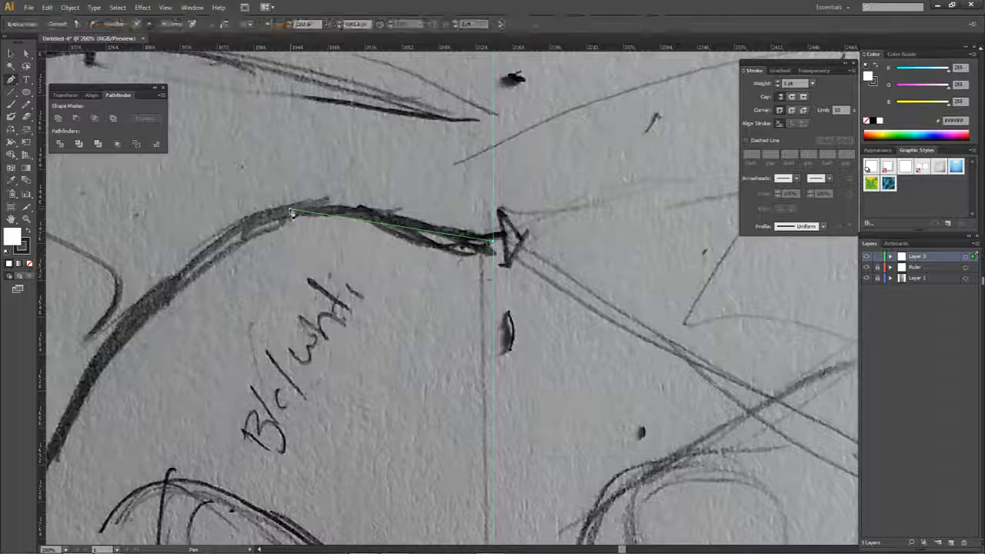
{"action": "scroll", "coordinate": [293, 218], "scroll_direction": "down", "scroll_amount": 2}
{"action": "left_click_drag", "start_coordinate": [292, 218], "coordinate": [382, 141]}
{"action": "left_click", "coordinate": [218, 332]}
{"action": "left_click_drag", "start_coordinate": [219, 331], "coordinate": [288, 194]}
{"action": "left_click", "coordinate": [354, 426]}
{"action": "left_click_drag", "start_coordinate": [402, 470], "coordinate": [349, 291]}
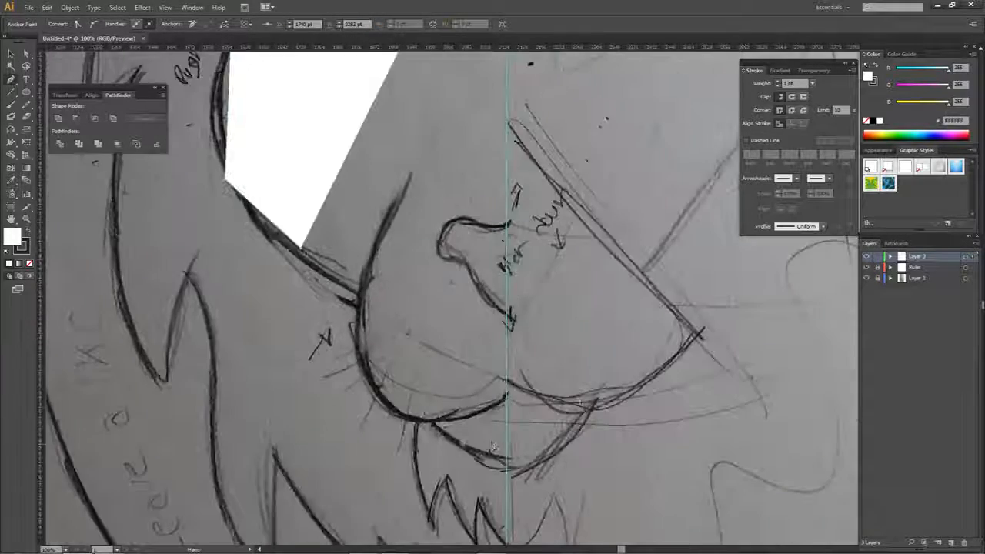
{"action": "left_click", "coordinate": [490, 437]}
{"action": "left_click", "coordinate": [507, 391]}
{"action": "left_click_drag", "start_coordinate": [495, 65], "coordinate": [483, 336]}
{"action": "left_click", "coordinate": [497, 102]}
{"action": "left_click", "coordinate": [545, 117]}
Step: Try to move the half-face shape sideways with Direct Selection, and undo the move
{"action": "key", "text": "v"}
{"action": "left_click", "coordinate": [482, 139]}
{"action": "key", "text": "a"}
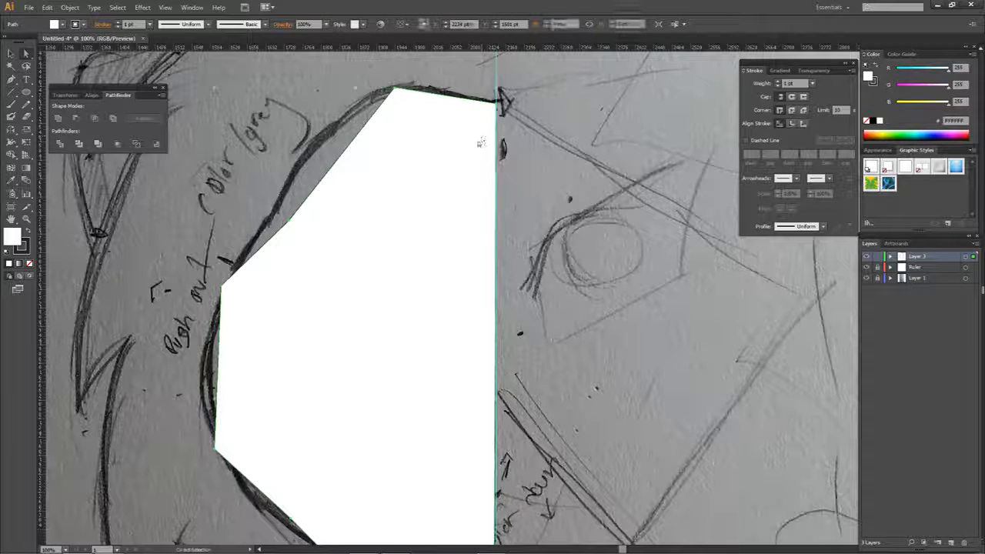
{"action": "left_click_drag", "start_coordinate": [453, 140], "coordinate": [536, 139]}
{"action": "key", "text": "ctrl+z"}
Step: Add an anchor point on the half-face shape's top edge, pull it upward, and delete the shape
{"action": "key", "text": "p"}
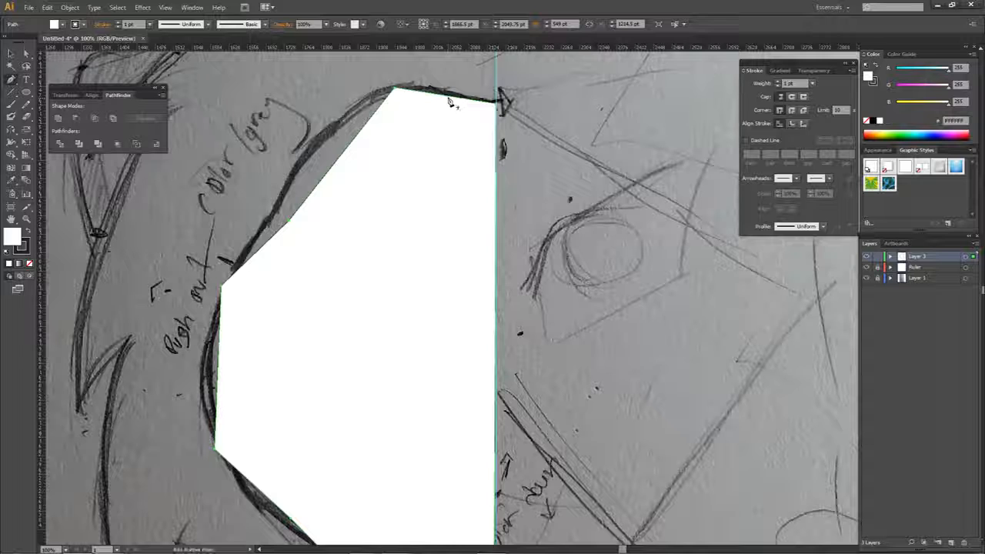
{"action": "left_click", "coordinate": [449, 97]}
{"action": "key", "text": "a"}
{"action": "left_click_drag", "start_coordinate": [450, 97], "coordinate": [454, 68]}
{"action": "left_click", "coordinate": [335, 165]}
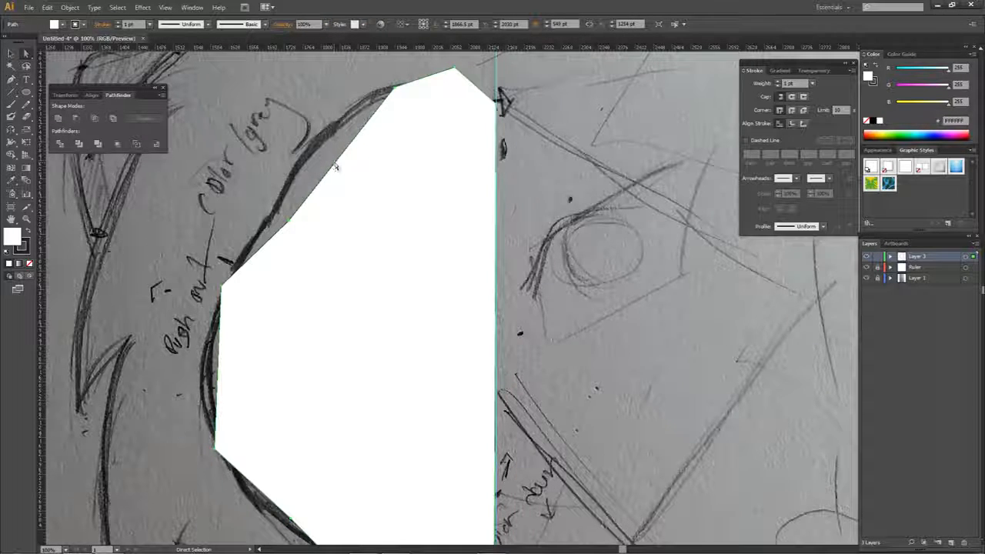
{"action": "key", "text": "Delete"}
Step: Try to trace the forehead line from the centre guide with a curved Pen tool segment, and undo the path
{"action": "key", "text": "p"}
{"action": "left_click_drag", "start_coordinate": [448, 158], "coordinate": [431, 243]}
{"action": "scroll", "coordinate": [461, 185], "scroll_direction": "up", "scroll_amount": 2}
{"action": "left_click_drag", "start_coordinate": [461, 186], "coordinate": [464, 239]}
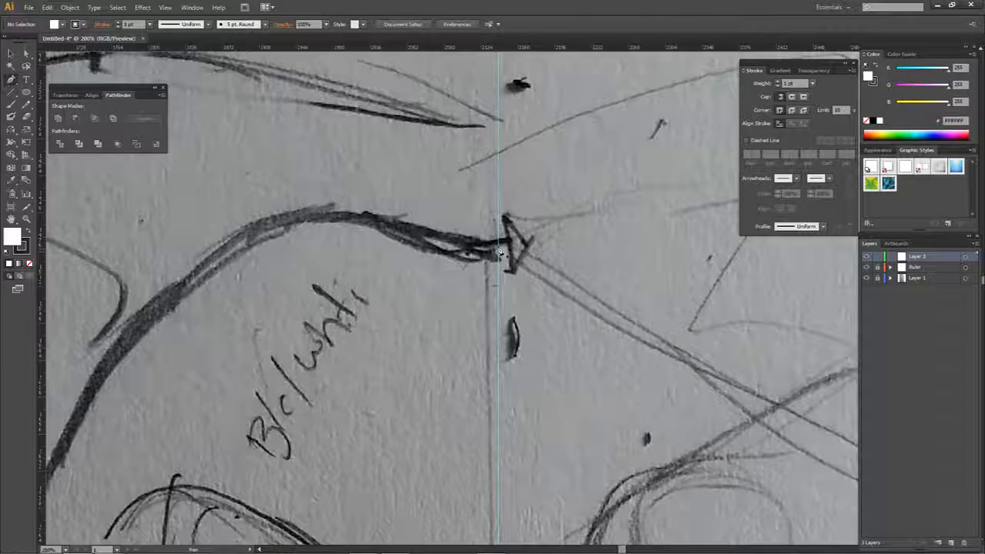
{"action": "left_click", "coordinate": [499, 251]}
{"action": "left_click_drag", "start_coordinate": [333, 212], "coordinate": [282, 198]}
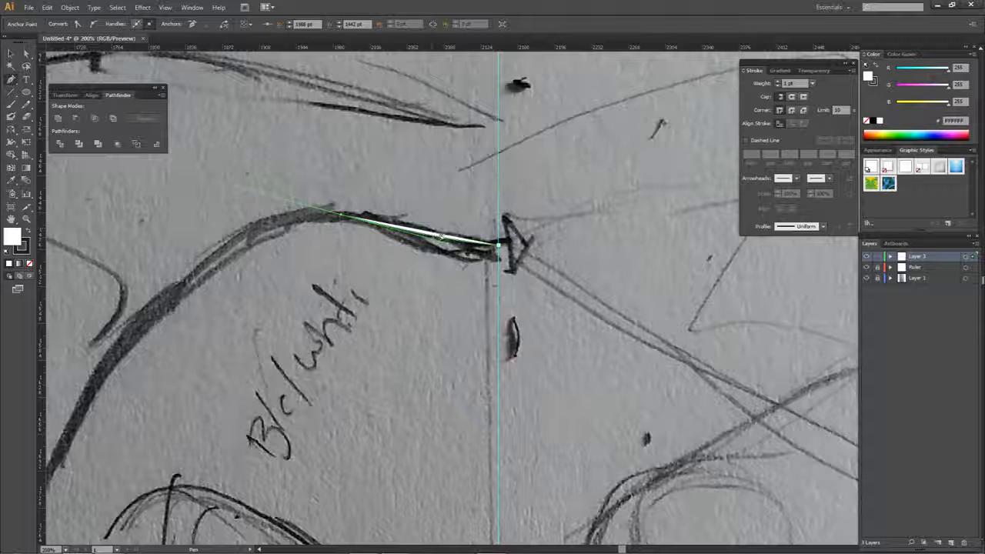
{"action": "left_click_drag", "start_coordinate": [445, 242], "coordinate": [472, 225]}
{"action": "key", "text": "ctrl+z"}
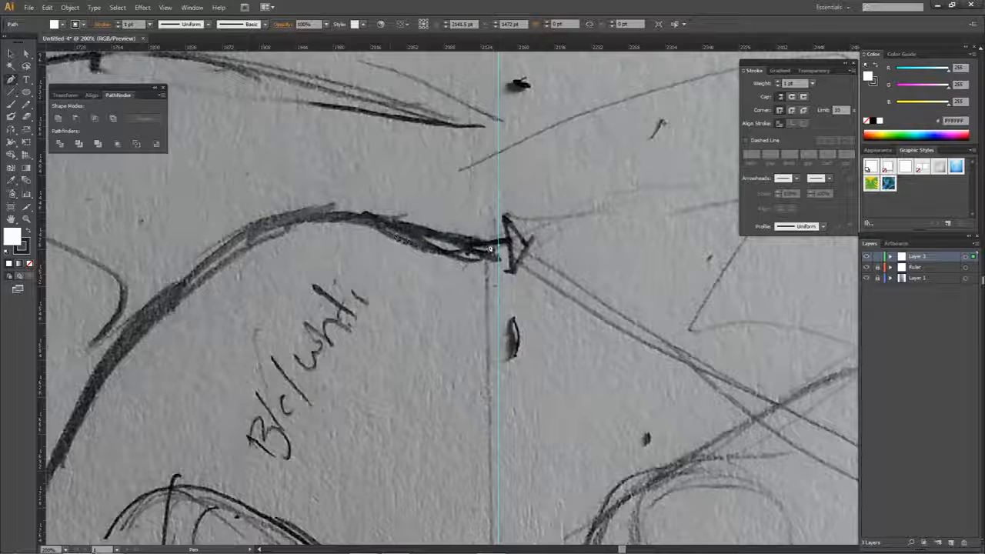
{"action": "left_click_drag", "start_coordinate": [349, 218], "coordinate": [327, 217]}
{"action": "key", "text": "ctrl+z"}
{"action": "key", "text": "ctrl+z"}
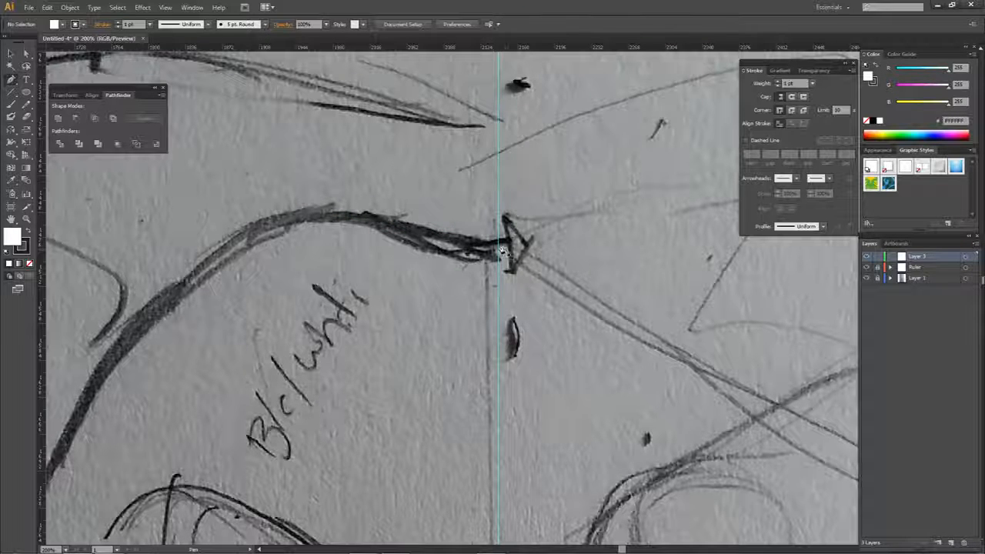
Step: Trace the first forehead segment as a curve from the centre guide to the crest of the brow line
{"action": "left_click", "coordinate": [499, 247]}
{"action": "left_click_drag", "start_coordinate": [339, 215], "coordinate": [202, 183]}
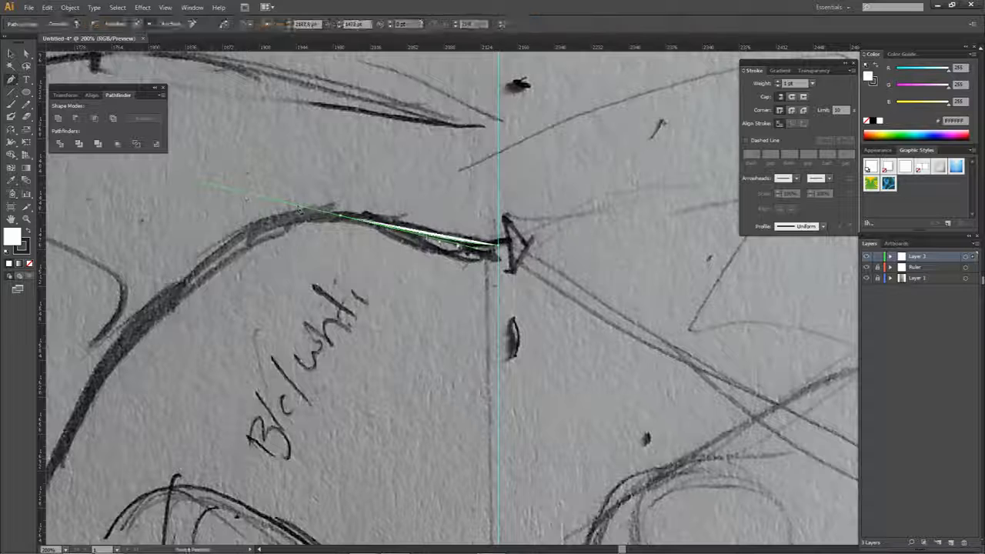
{"action": "left_click_drag", "start_coordinate": [475, 248], "coordinate": [468, 164]}
{"action": "scroll", "coordinate": [468, 164], "scroll_direction": "down", "scroll_amount": 1}
{"action": "left_click_drag", "start_coordinate": [461, 284], "coordinate": [399, 240]}
{"action": "left_click_drag", "start_coordinate": [399, 156], "coordinate": [382, 253]}
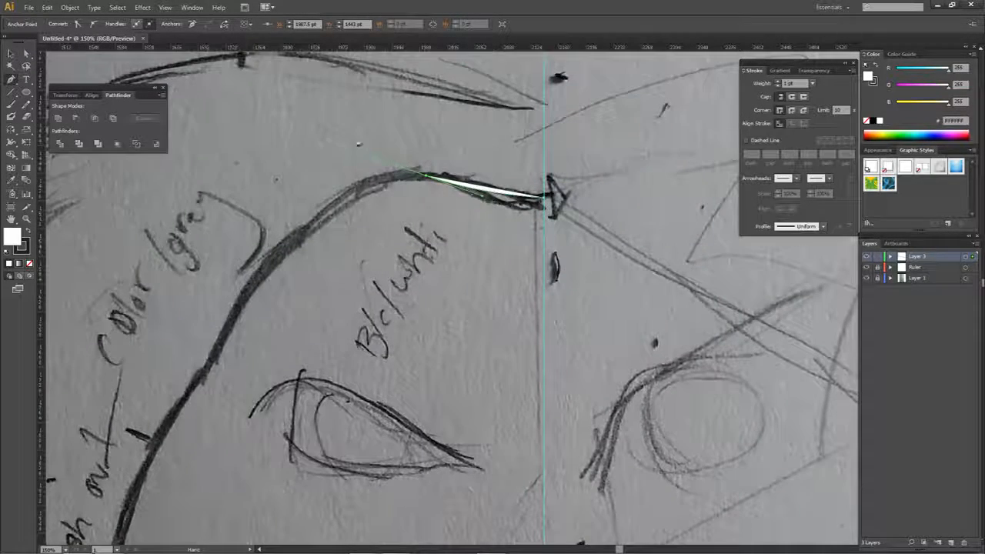
Step: Try to continue the forehead path with a long curve down the side of the face, and undo it
{"action": "left_click_drag", "start_coordinate": [204, 369], "coordinate": [154, 477]}
{"action": "left_click", "coordinate": [240, 164], "text": "ctrl"}
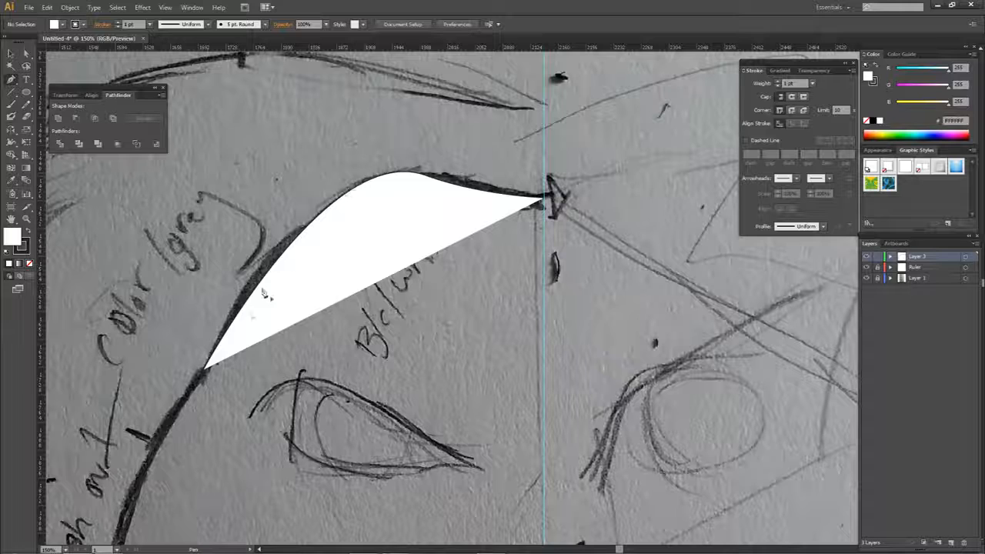
{"action": "key", "text": "ctrl+z"}
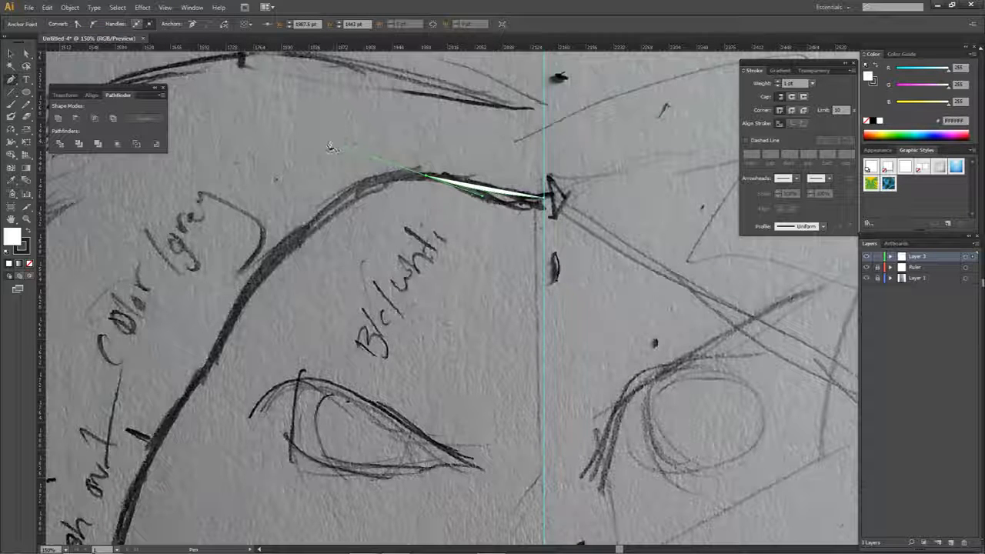
Step: Remove the outgoing direction handle from the anchor at the crest of the brow line
{"action": "key", "text": "alt"}
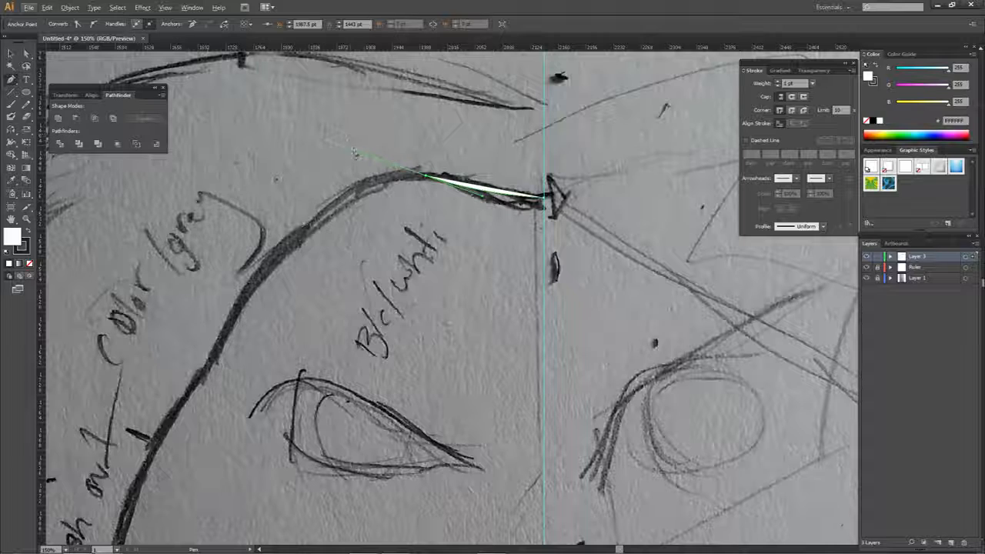
{"action": "scroll", "coordinate": [352, 192], "scroll_direction": "down", "scroll_amount": 1}
{"action": "left_click_drag", "start_coordinate": [353, 192], "coordinate": [386, 213]}
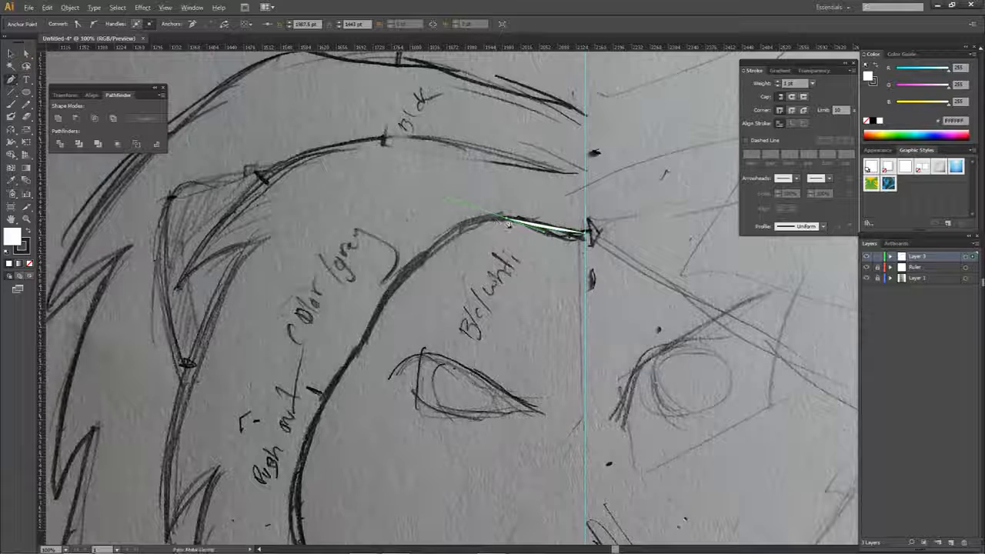
{"action": "key", "text": "alt"}
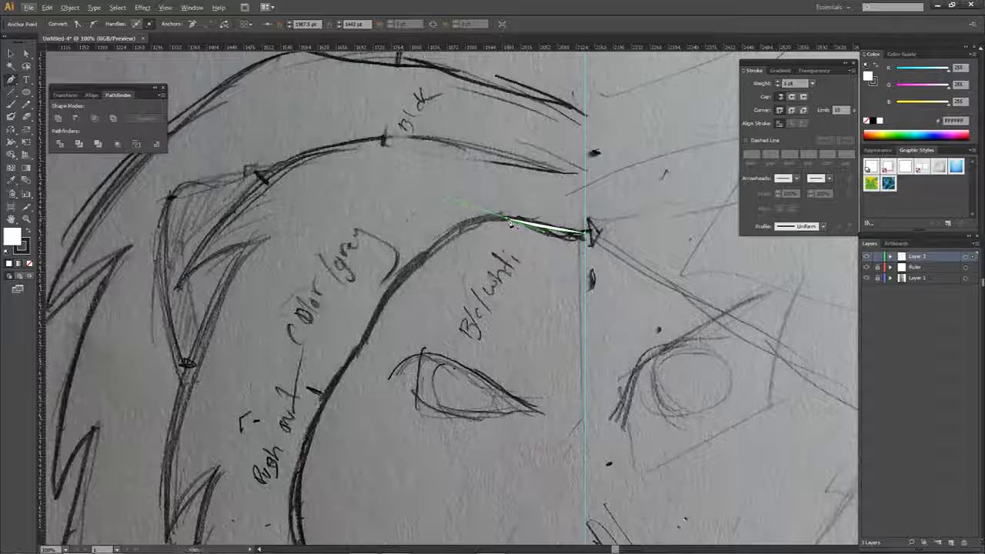
{"action": "scroll", "coordinate": [511, 222], "scroll_direction": "up", "scroll_amount": 2}
{"action": "left_click", "coordinate": [511, 219]}
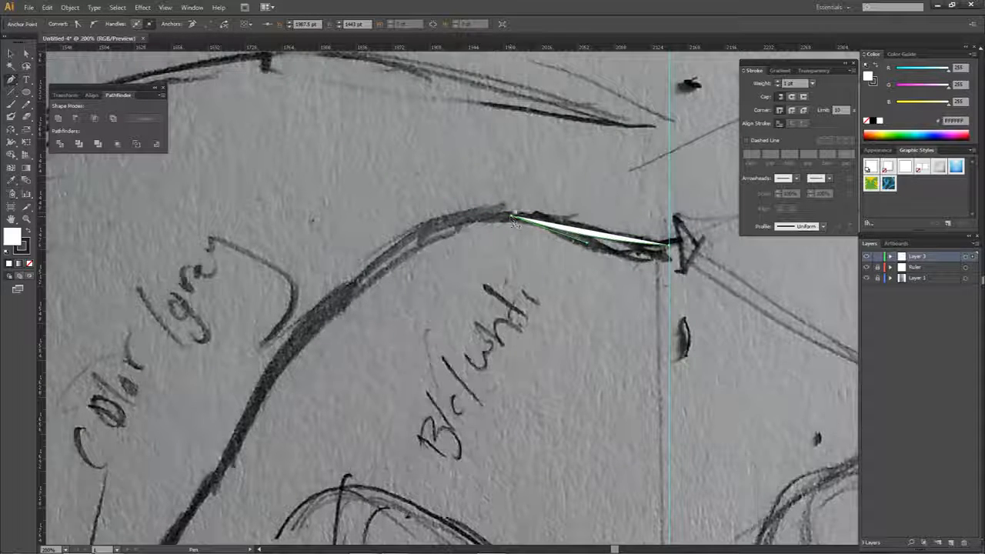
Step: Try two curved segments from the crest anchor to points below the brow line, and undo each one
{"action": "left_click_drag", "start_coordinate": [473, 314], "coordinate": [487, 302]}
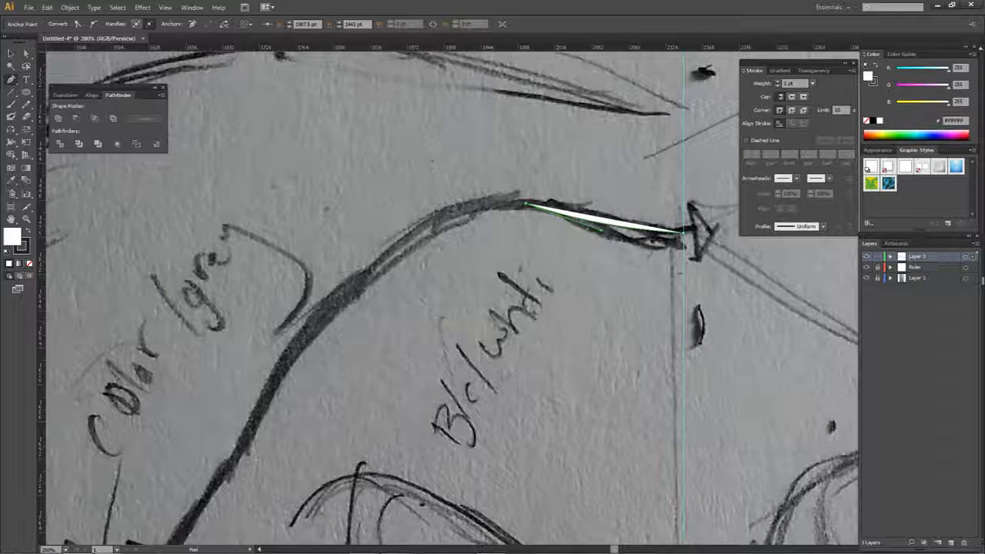
{"action": "left_click_drag", "start_coordinate": [573, 368], "coordinate": [610, 293]}
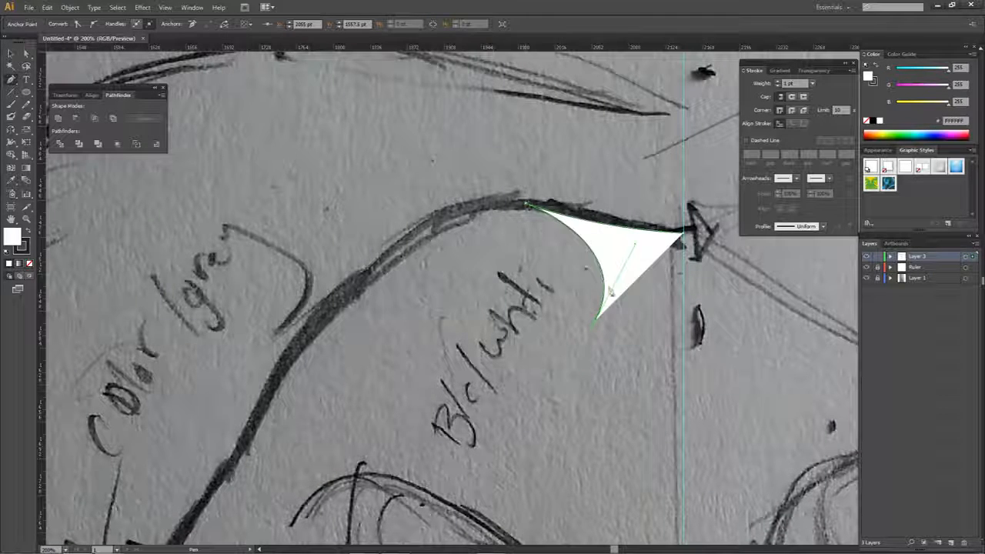
{"action": "key", "text": "ctrl+z"}
{"action": "left_click_drag", "start_coordinate": [671, 327], "coordinate": [699, 389]}
{"action": "left_click", "coordinate": [573, 268], "text": "ctrl"}
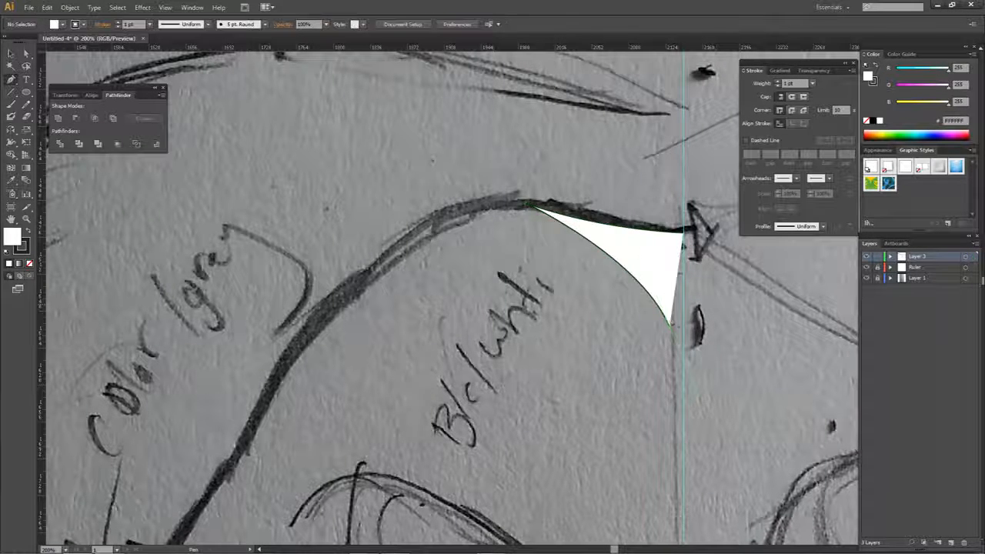
{"action": "scroll", "coordinate": [547, 248], "scroll_direction": "down", "scroll_amount": 1}
{"action": "key", "text": "ctrl+z"}
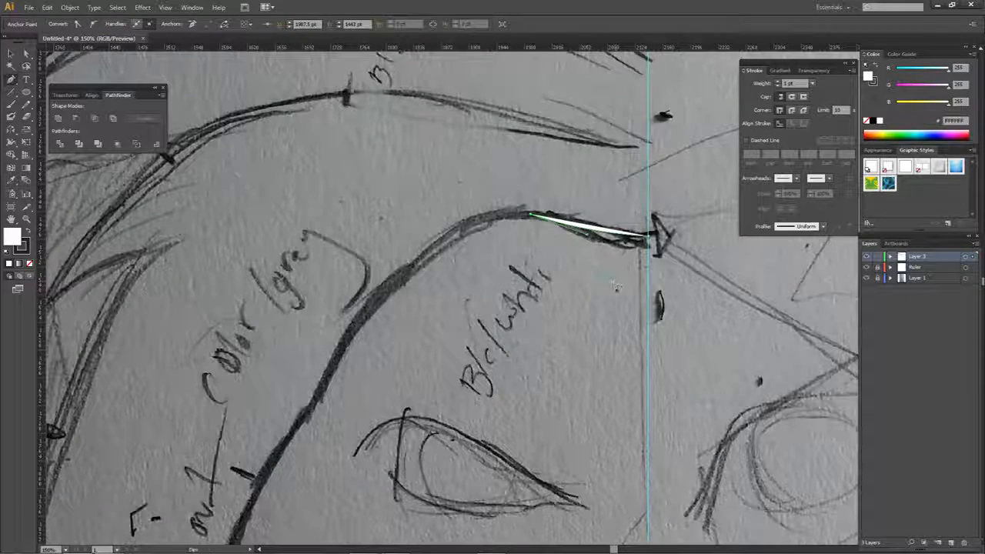
Step: Try another short curved segment below the brow and a straight segment to the side of the face, and undo both
{"action": "left_click_drag", "start_coordinate": [614, 281], "coordinate": [687, 304]}
{"action": "scroll", "coordinate": [687, 304], "scroll_direction": "down", "scroll_amount": 1}
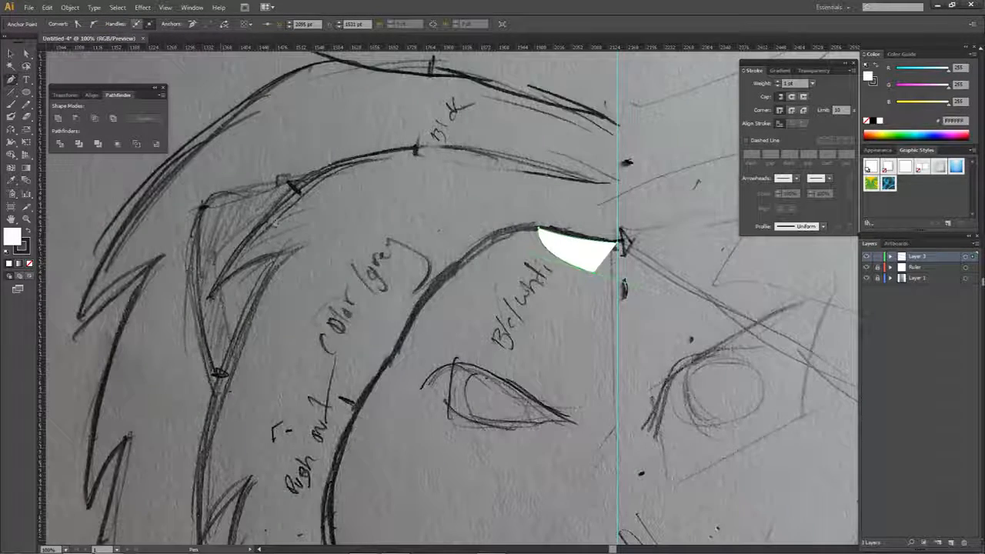
{"action": "key", "text": "ctrl+z"}
{"action": "scroll", "coordinate": [561, 242], "scroll_direction": "up", "scroll_amount": 1}
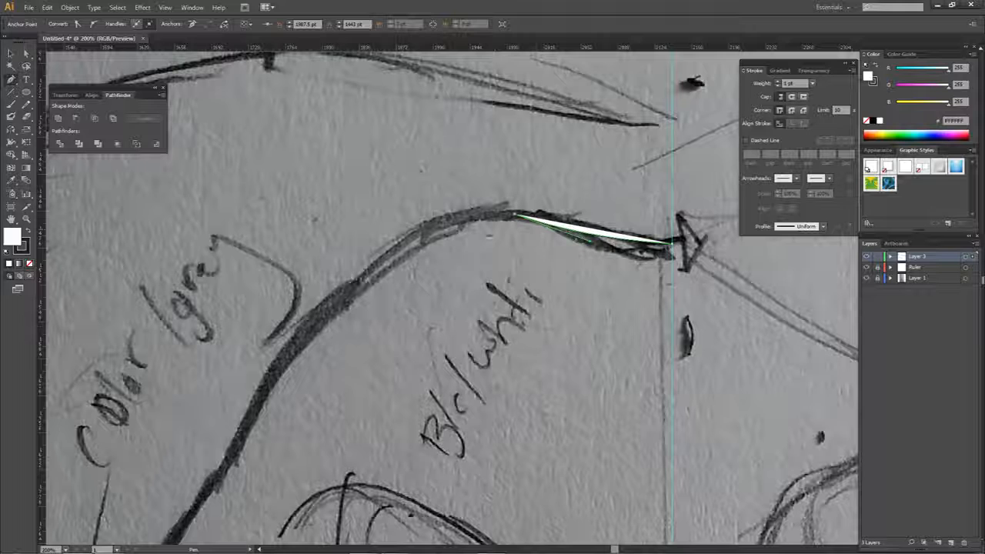
{"action": "left_click", "coordinate": [233, 458]}
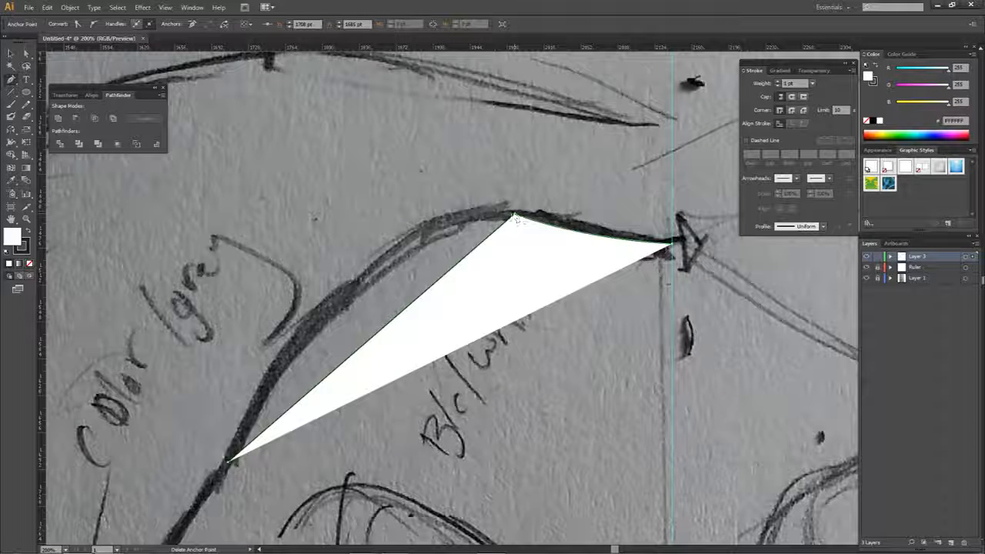
{"action": "key", "text": "ctrl+z"}
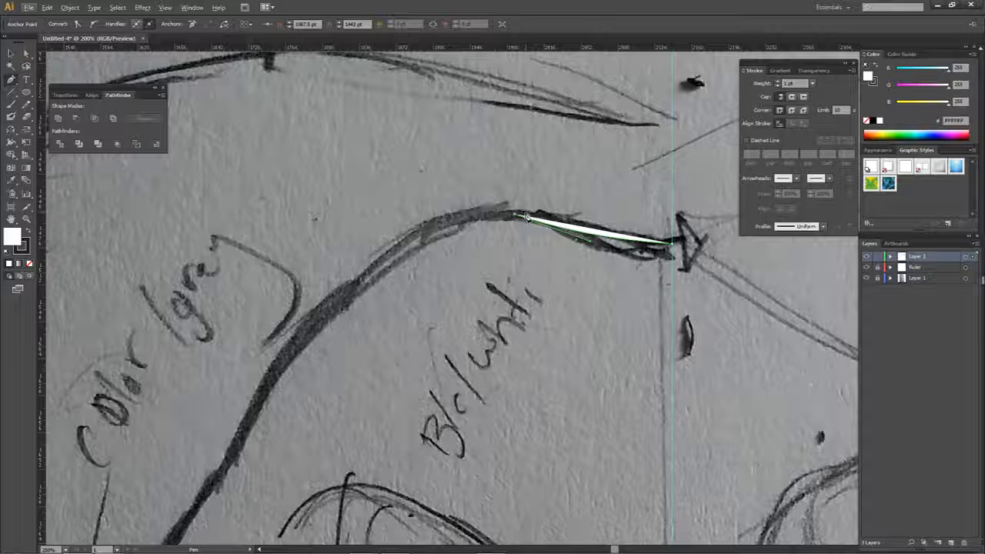
Step: Pull a new outgoing handle from the crest anchor and trace a curved segment down the side of the face
{"action": "left_click_drag", "start_coordinate": [511, 215], "coordinate": [373, 179]}
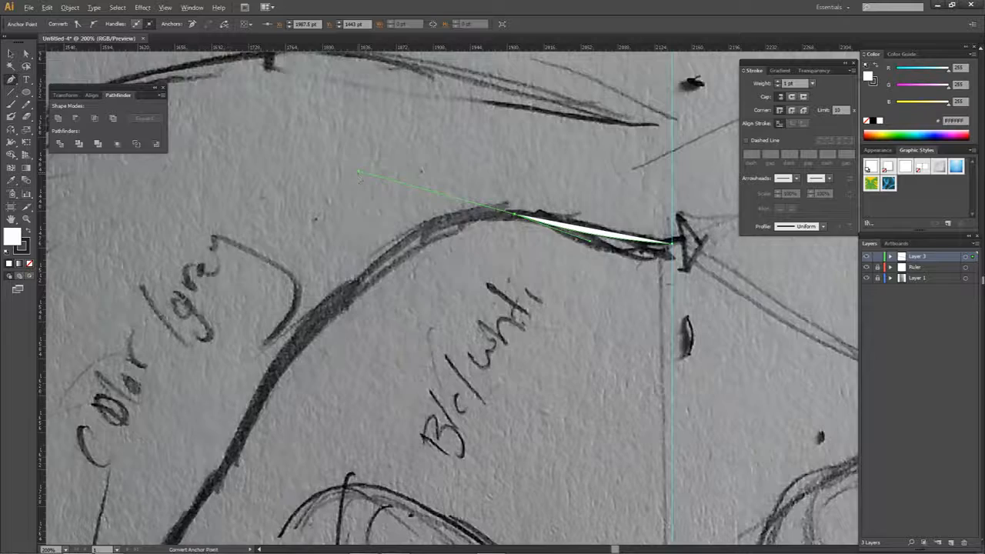
{"action": "scroll", "coordinate": [362, 179], "scroll_direction": "down", "scroll_amount": 3, "text": "alt"}
{"action": "left_click_drag", "start_coordinate": [314, 271], "coordinate": [305, 288]}
Step: Deselect the path and examine up close how the two curves meet at the crest anchor
{"action": "key", "text": "a"}
{"action": "left_click", "coordinate": [410, 181]}
{"action": "scroll", "coordinate": [409, 184], "scroll_direction": "up", "scroll_amount": 3, "text": "alt"}
{"action": "scroll", "coordinate": [400, 213], "scroll_direction": "up", "scroll_amount": 8, "text": "alt"}
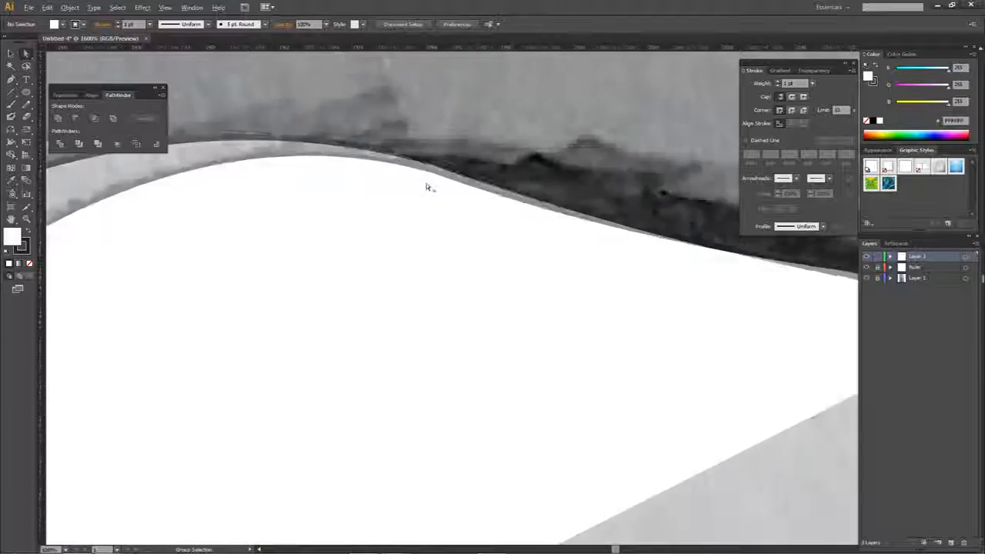
{"action": "scroll", "coordinate": [451, 158], "scroll_direction": "down", "scroll_amount": 3, "text": "alt"}
{"action": "left_click_drag", "start_coordinate": [451, 159], "coordinate": [431, 255]}
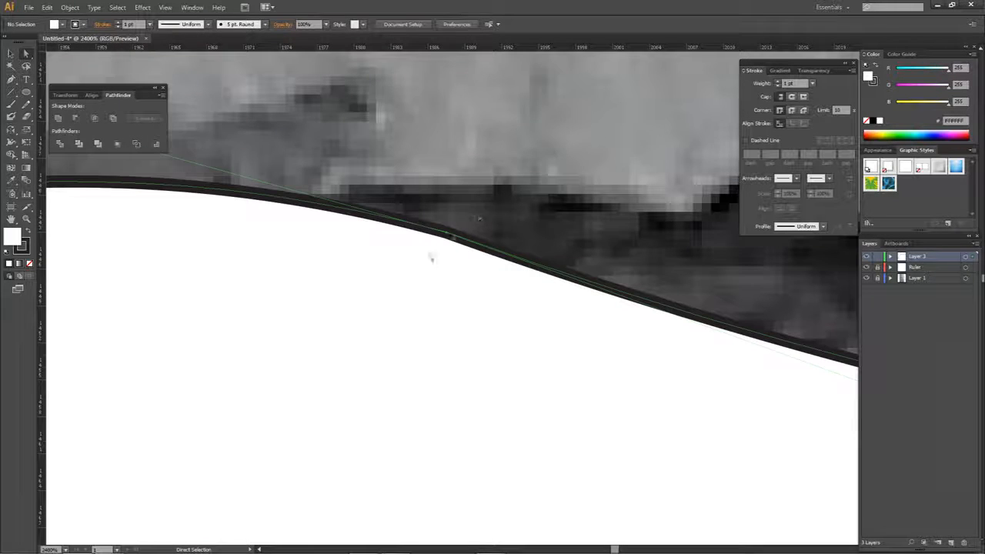
{"action": "left_click", "coordinate": [491, 215]}
{"action": "left_click_drag", "start_coordinate": [486, 216], "coordinate": [418, 273]}
{"action": "left_click", "coordinate": [490, 212]}
{"action": "scroll", "coordinate": [491, 214], "scroll_direction": "down", "scroll_amount": 1, "text": "alt"}
{"action": "scroll", "coordinate": [485, 219], "scroll_direction": "down", "scroll_amount": 2, "text": "alt"}
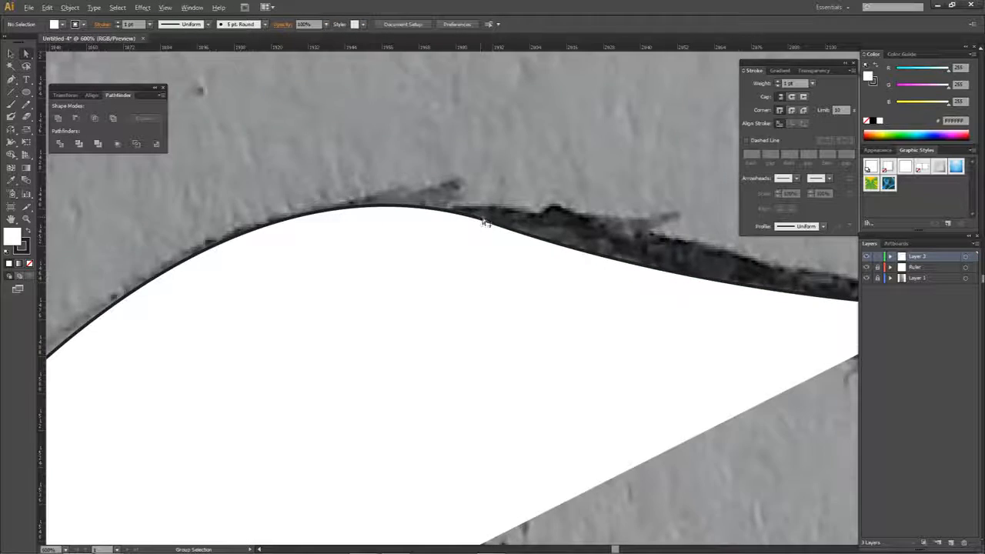
{"action": "scroll", "coordinate": [482, 222], "scroll_direction": "up", "scroll_amount": 1, "text": "alt"}
{"action": "scroll", "coordinate": [490, 227], "scroll_direction": "down", "scroll_amount": 5, "text": "alt"}
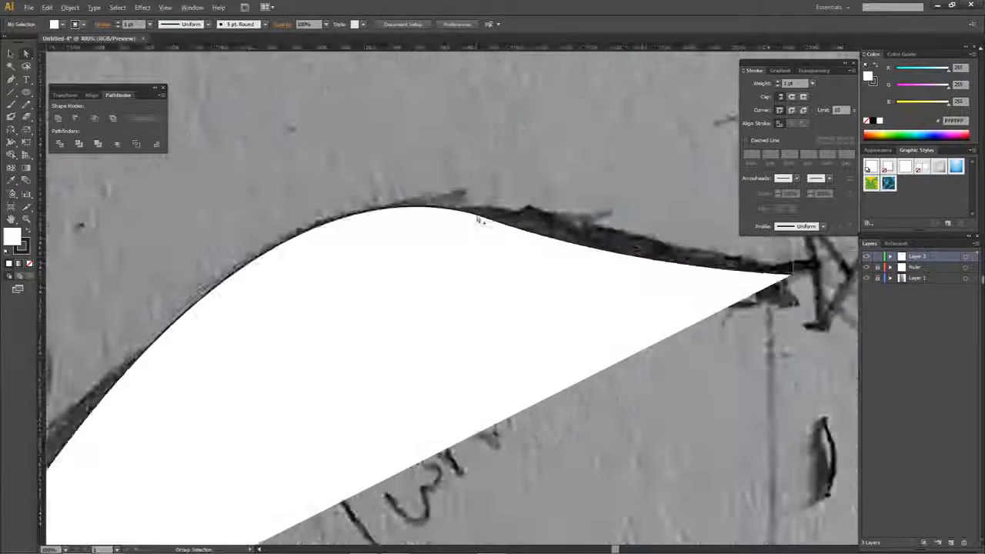
Step: Resume the brow path at the crest anchor and trace the curve down the side of the face again
{"action": "left_click", "coordinate": [479, 219]}
{"action": "key", "text": "p"}
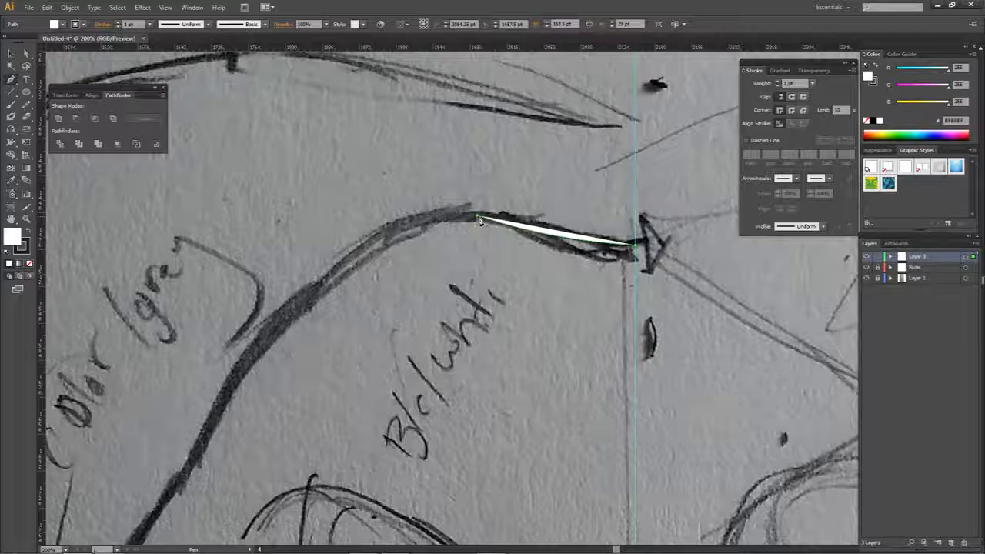
{"action": "left_click", "coordinate": [480, 221]}
{"action": "left_click", "coordinate": [236, 397]}
Step: Inspect the joint at the crest anchor up close and delete the whole brow path
{"action": "scroll", "coordinate": [477, 218], "scroll_direction": "up", "scroll_amount": 3, "text": "alt"}
{"action": "key", "text": "a"}
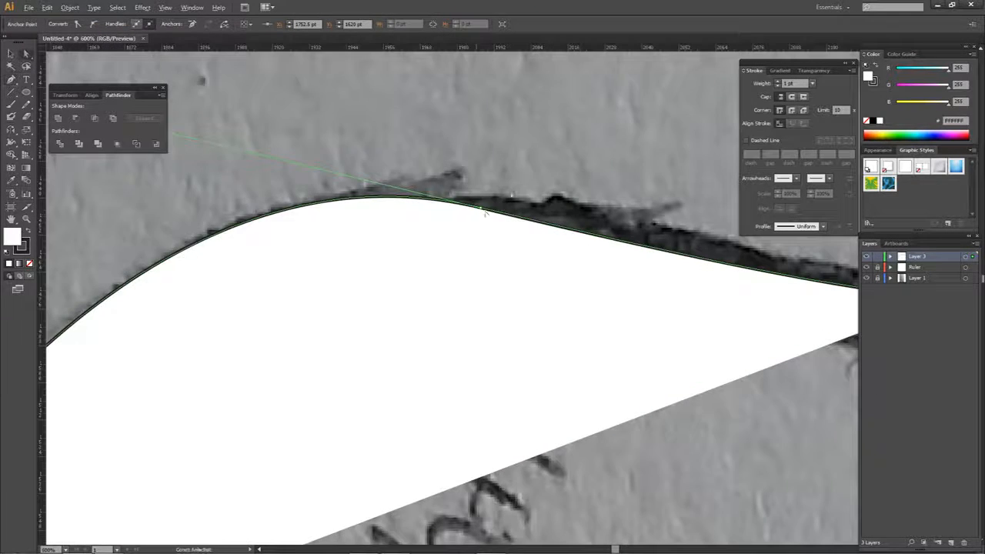
{"action": "key", "text": "ctrl+shift+a"}
{"action": "scroll", "coordinate": [483, 213], "scroll_direction": "up", "scroll_amount": 5, "text": "alt"}
{"action": "left_click", "coordinate": [492, 199]}
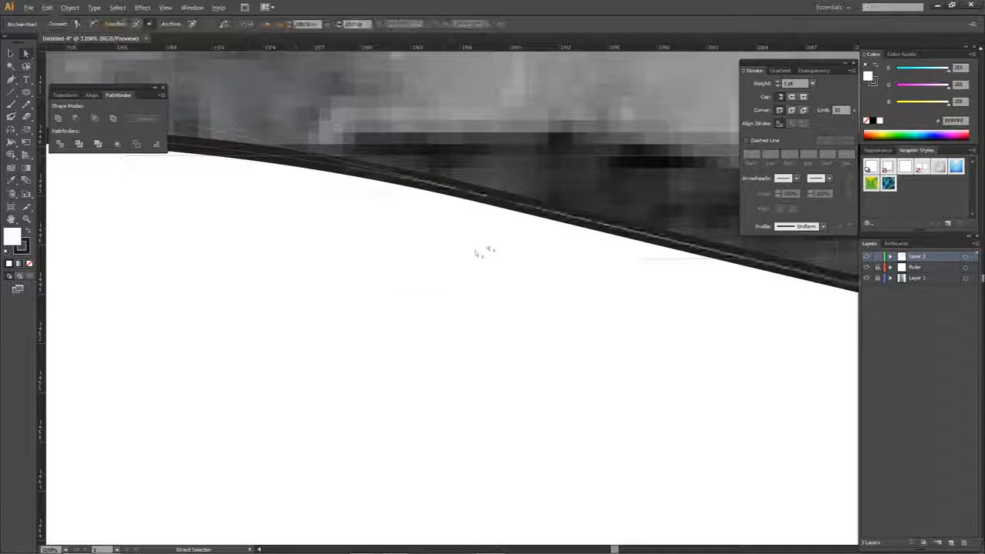
{"action": "scroll", "coordinate": [479, 245], "scroll_direction": "down", "scroll_amount": 3, "text": "alt"}
{"action": "scroll", "coordinate": [464, 257], "scroll_direction": "down", "scroll_amount": 6, "text": "alt"}
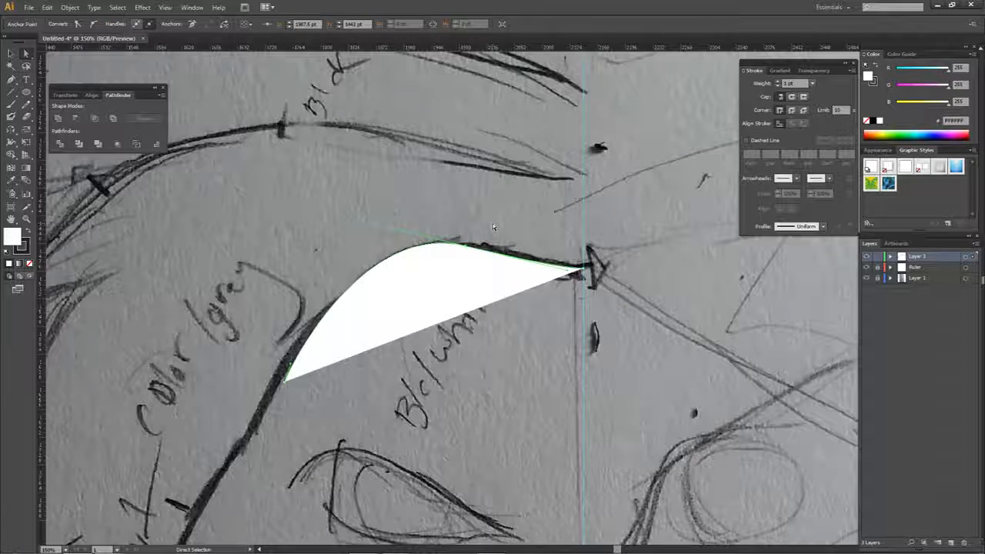
{"action": "key", "text": "Delete"}
{"action": "key", "text": "Delete"}
Step: Start a new Pen tool path on the centre guide and trace the brow line as a curve to its crest
{"action": "key", "text": "p"}
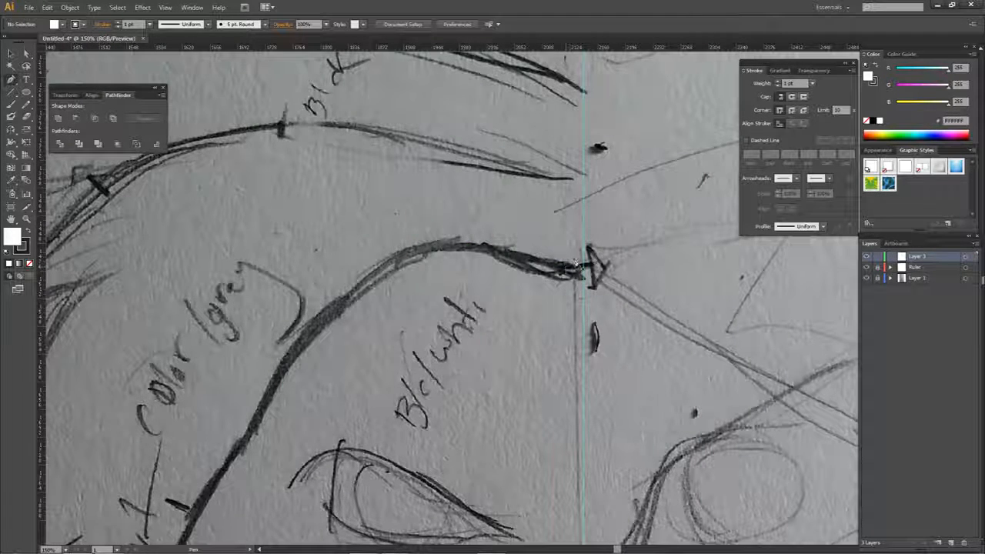
{"action": "scroll", "coordinate": [569, 268], "scroll_direction": "up", "scroll_amount": 1, "text": "alt"}
{"action": "mouse_move", "coordinate": [573, 320]}
{"action": "left_mouse_down"}
{"action": "mouse_move", "coordinate": [519, 227]}
{"action": "mouse_move", "coordinate": [508, 241]}
{"action": "left_mouse_up"}
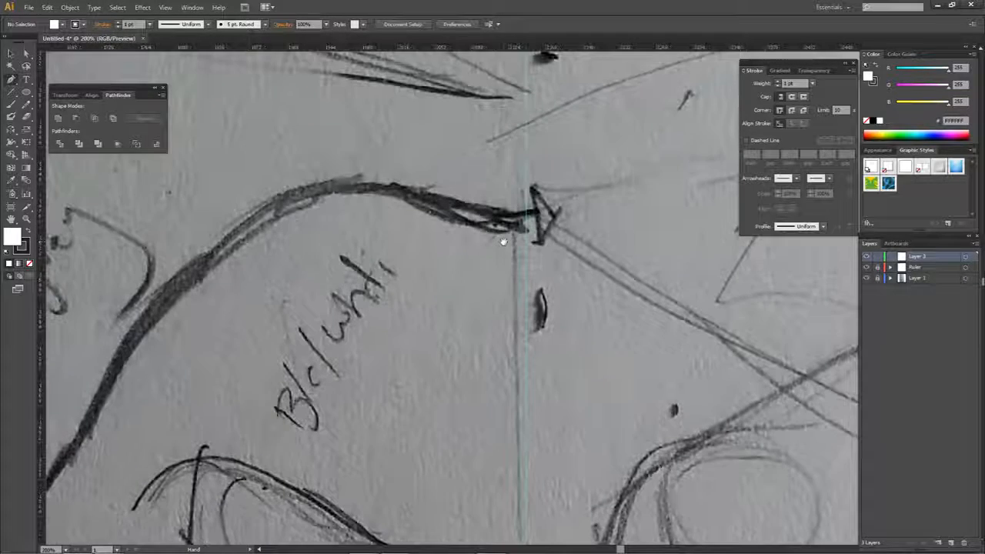
{"action": "scroll", "coordinate": [521, 224], "scroll_direction": "up", "scroll_amount": 2, "text": "alt"}
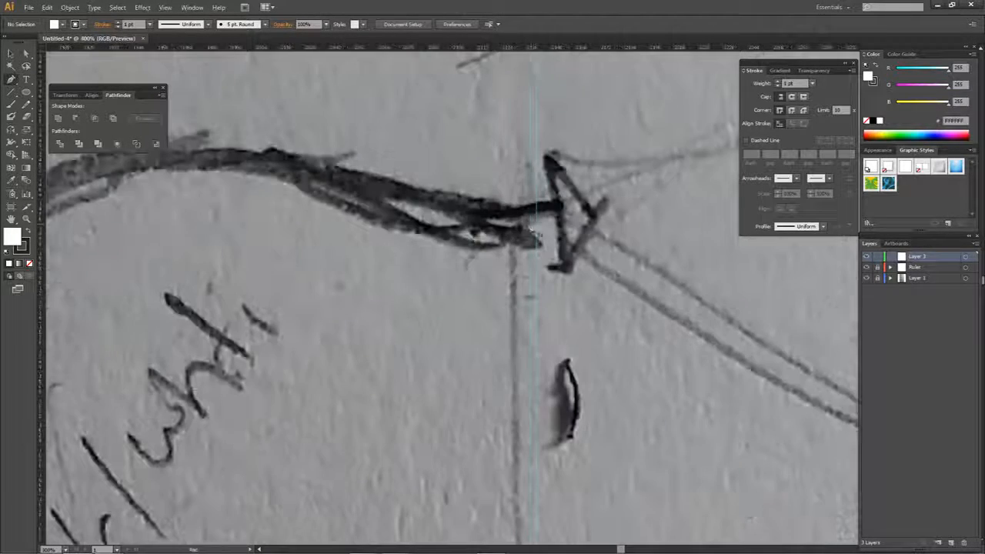
{"action": "left_click", "coordinate": [538, 241]}
{"action": "left_click", "coordinate": [215, 153]}
{"action": "left_click_drag", "start_coordinate": [161, 136], "coordinate": [160, 138]}
Step: Continue the path from the crest down the side of the face with two more anchors, ending at the outer cheek
{"action": "scroll", "coordinate": [223, 212], "scroll_direction": "down", "scroll_amount": 2, "text": "alt"}
{"action": "left_click_drag", "start_coordinate": [172, 229], "coordinate": [528, 180]}
{"action": "scroll", "coordinate": [461, 200], "scroll_direction": "down", "scroll_amount": 1, "text": "alt"}
{"action": "scroll", "coordinate": [404, 327], "scroll_direction": "down", "scroll_amount": 2, "text": "alt"}
{"action": "left_click_drag", "start_coordinate": [404, 326], "coordinate": [419, 243]}
{"action": "left_click", "coordinate": [397, 231]}
{"action": "left_click_drag", "start_coordinate": [352, 326], "coordinate": [345, 352]}
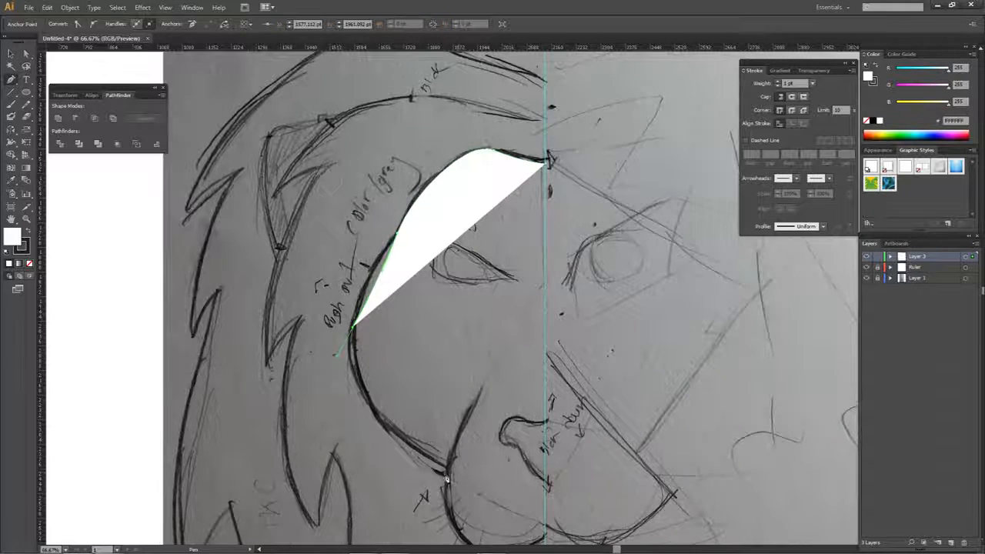
Step: Trace the lower cheek and the rounded muzzle to the centre guide, and close the half-face shape at its first anchor
{"action": "left_click_drag", "start_coordinate": [450, 481], "coordinate": [422, 412]}
{"action": "left_click_drag", "start_coordinate": [482, 284], "coordinate": [486, 306]}
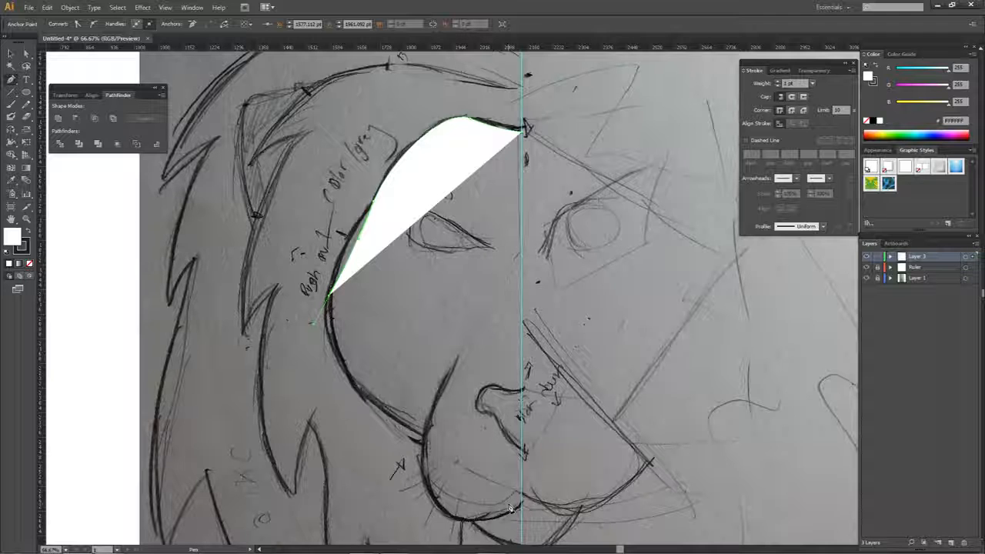
{"action": "left_click_drag", "start_coordinate": [424, 437], "coordinate": [498, 460]}
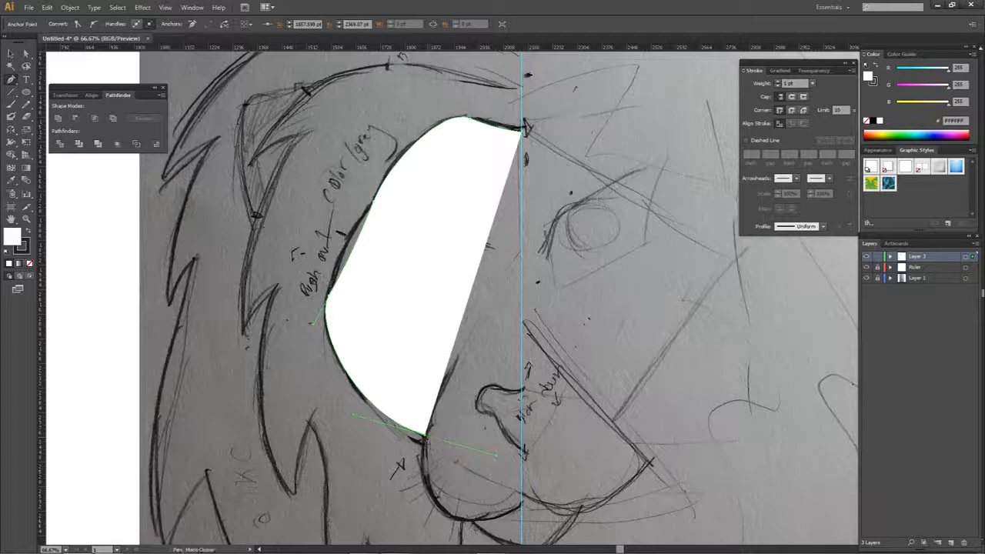
{"action": "left_click_drag", "start_coordinate": [453, 482], "coordinate": [461, 439]}
{"action": "left_click_drag", "start_coordinate": [470, 477], "coordinate": [504, 480]}
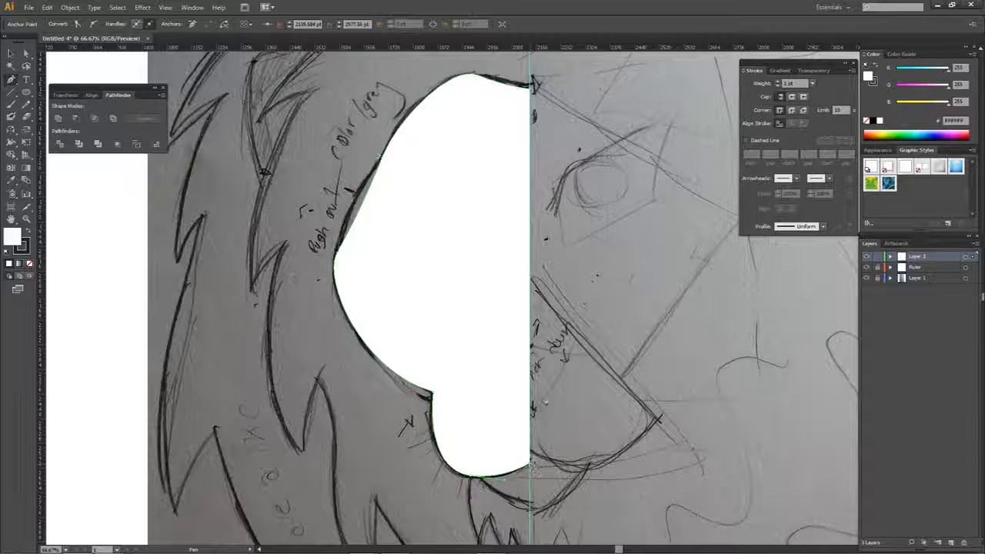
{"action": "key", "text": "a"}
{"action": "left_click", "coordinate": [531, 86]}
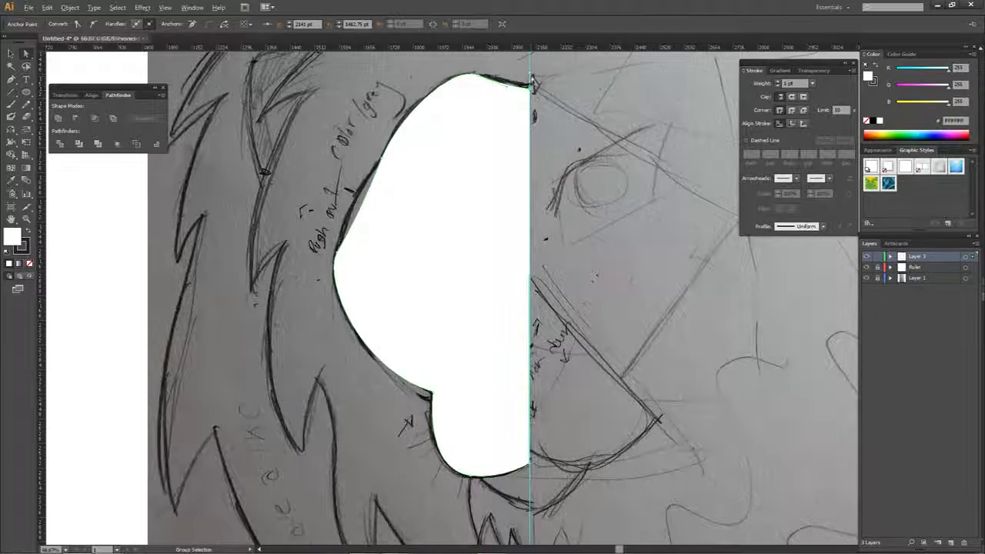
Step: Inspect the shape's upper corner on the guide, try its fill as none and as a gradient, and restore solid white
{"action": "scroll", "coordinate": [532, 89], "scroll_direction": "up", "scroll_amount": 8}
{"action": "left_click", "coordinate": [23, 248]}
{"action": "left_click", "coordinate": [11, 235]}
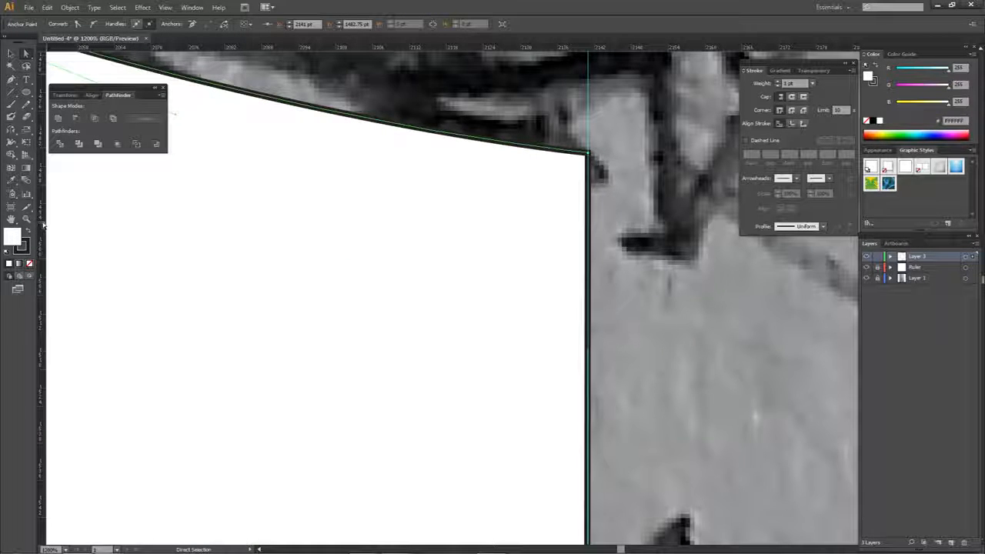
{"action": "scroll", "coordinate": [220, 231], "scroll_direction": "down", "scroll_amount": 3}
{"action": "scroll", "coordinate": [219, 231], "scroll_direction": "up", "scroll_amount": 7}
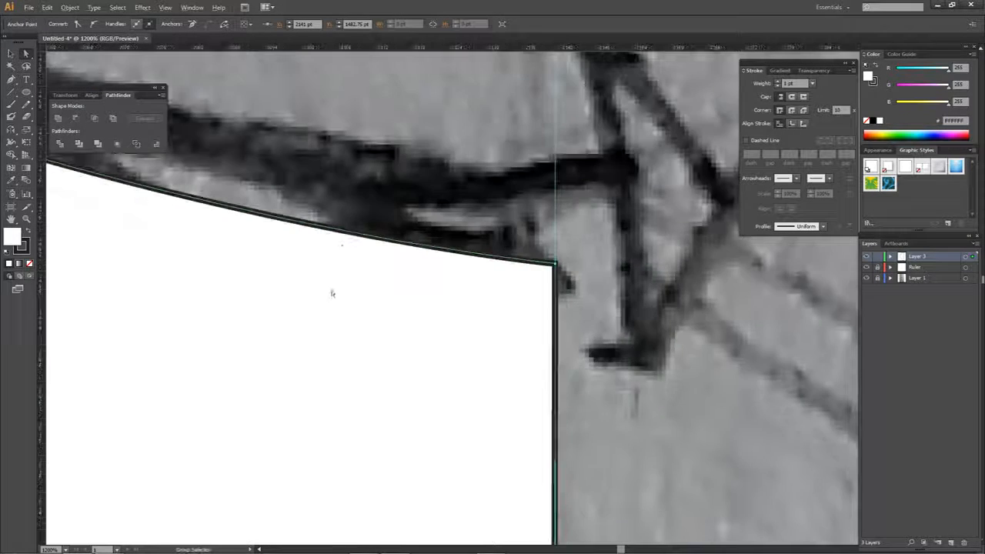
{"action": "scroll", "coordinate": [403, 191], "scroll_direction": "down", "scroll_amount": 4}
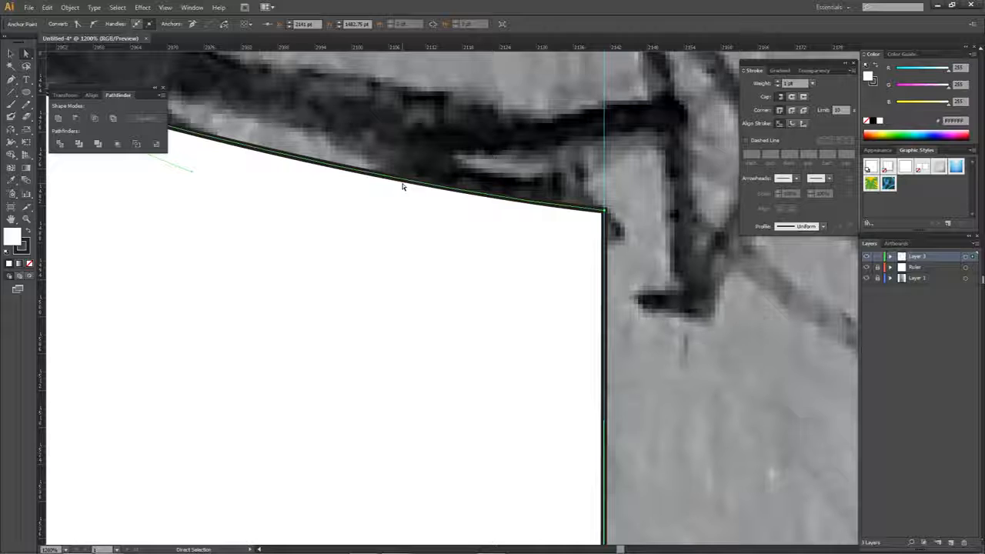
{"action": "left_click", "coordinate": [368, 239]}
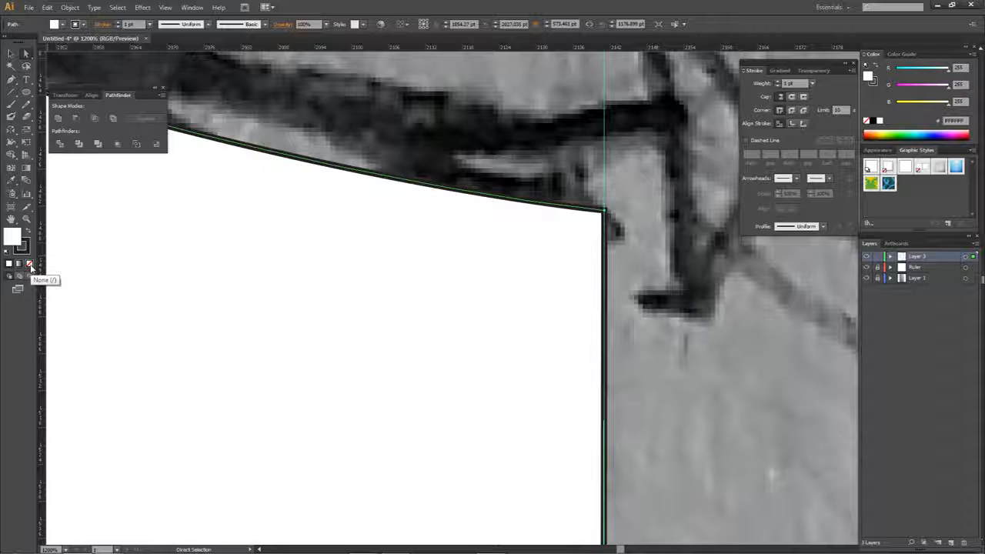
{"action": "left_click", "coordinate": [29, 265]}
{"action": "left_click", "coordinate": [19, 264]}
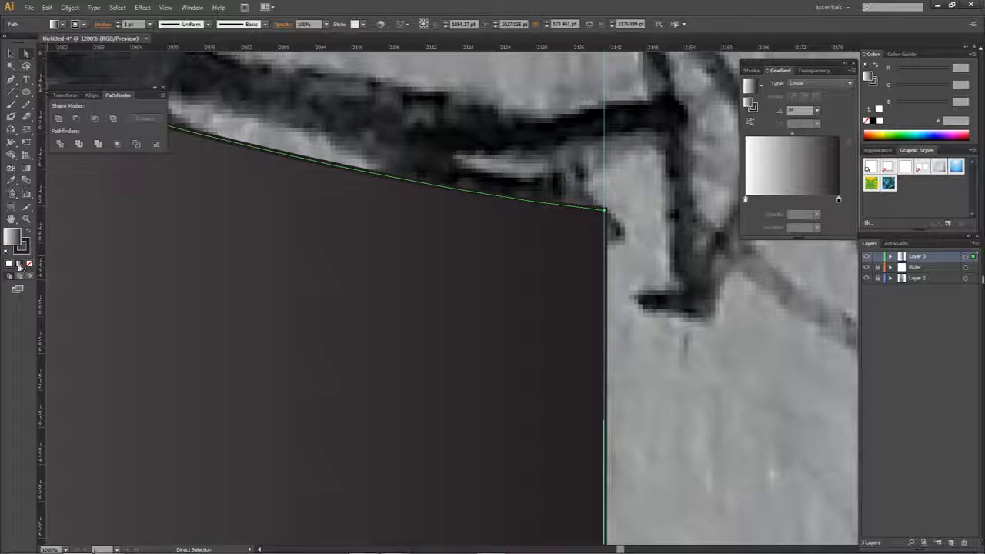
{"action": "left_click", "coordinate": [9, 264]}
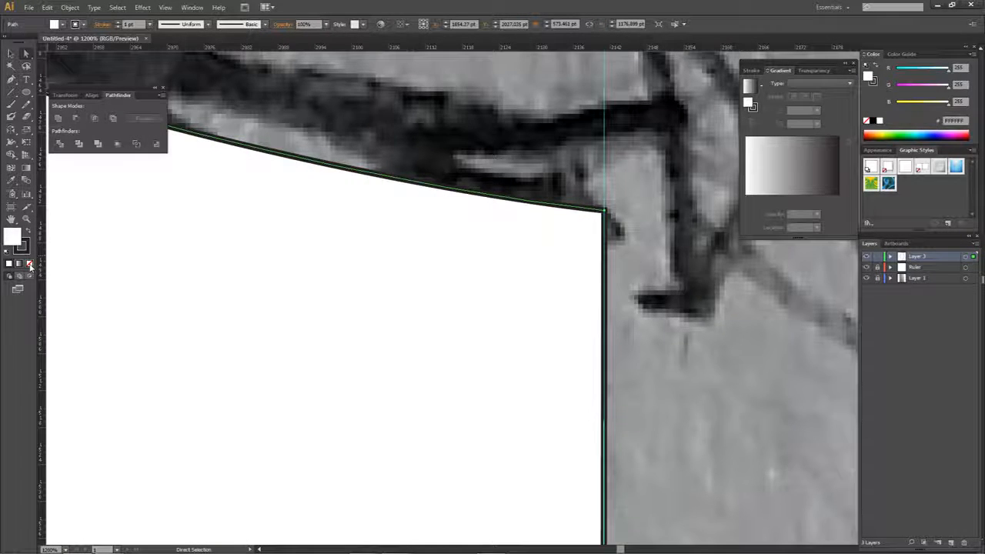
Step: Remove both the fill and the stroke from the half-face shape and deselect it
{"action": "left_click", "coordinate": [30, 264]}
{"action": "left_click", "coordinate": [18, 264]}
{"action": "left_click", "coordinate": [8, 264]}
{"action": "left_click", "coordinate": [30, 265]}
{"action": "left_click", "coordinate": [8, 264]}
{"action": "left_click", "coordinate": [30, 265]}
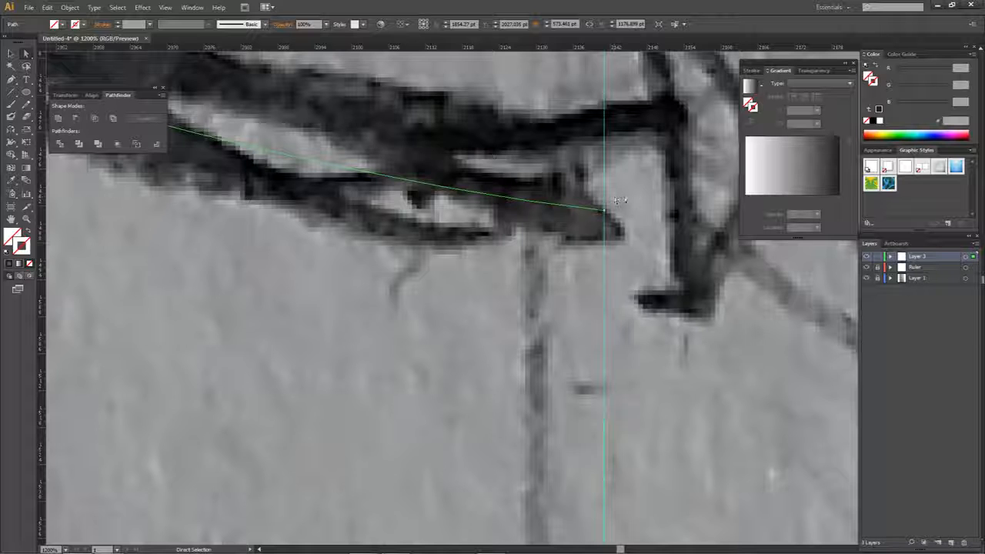
{"action": "left_click", "coordinate": [384, 254]}
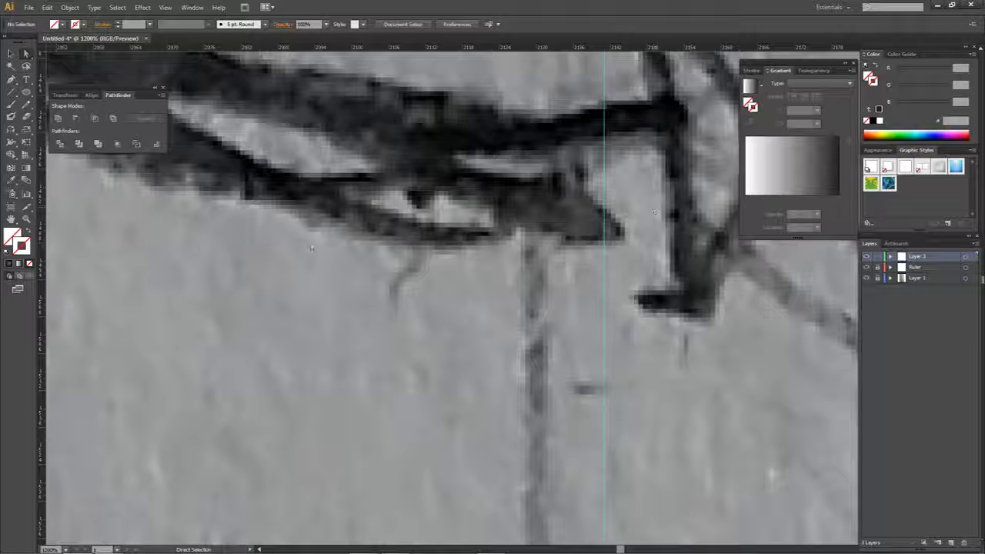
{"action": "left_click", "coordinate": [9, 264]}
{"action": "left_click", "coordinate": [29, 264]}
{"action": "left_click", "coordinate": [10, 264]}
{"action": "left_click", "coordinate": [30, 264]}
{"action": "left_click", "coordinate": [10, 264]}
{"action": "left_click", "coordinate": [29, 264]}
{"action": "left_click", "coordinate": [10, 264]}
{"action": "left_click", "coordinate": [29, 264]}
{"action": "left_click", "coordinate": [19, 264]}
{"action": "left_click", "coordinate": [10, 263]}
{"action": "left_click", "coordinate": [936, 262]}
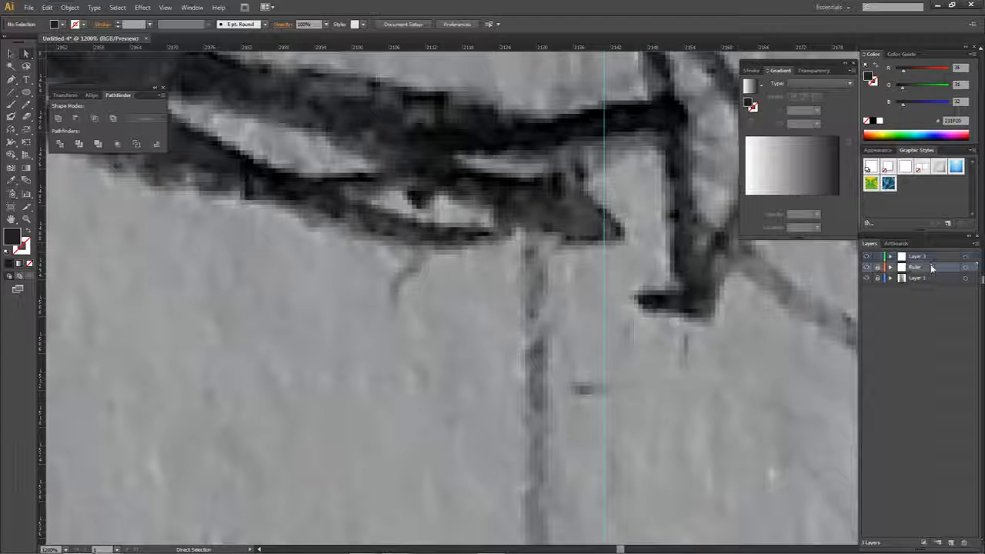
{"action": "left_click", "coordinate": [20, 264]}
{"action": "left_click", "coordinate": [30, 264]}
{"action": "left_click", "coordinate": [19, 264]}
{"action": "left_click", "coordinate": [9, 264]}
{"action": "left_click", "coordinate": [20, 264]}
Step: Target the artwork on the top layer, fill it with solid near-black 231F20, and inspect its upper corner at the guide
{"action": "left_click", "coordinate": [966, 261]}
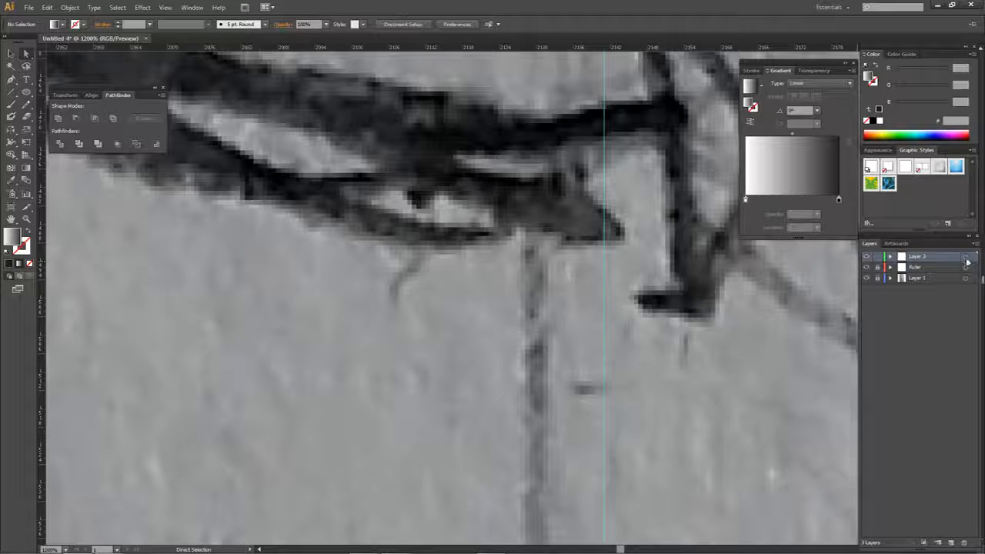
{"action": "left_click", "coordinate": [9, 264]}
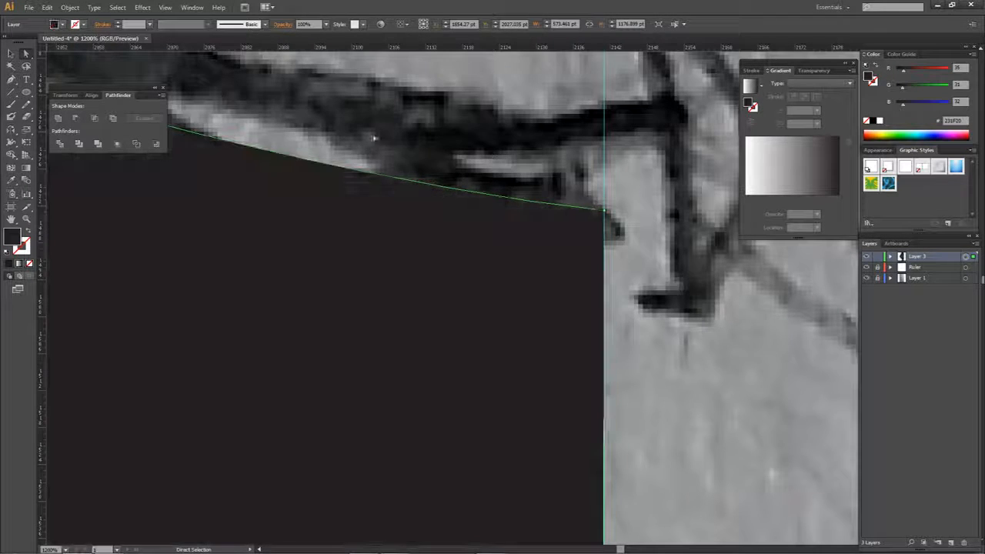
{"action": "left_click", "coordinate": [411, 126]}
{"action": "scroll", "coordinate": [412, 125], "scroll_direction": "down", "scroll_amount": 5}
{"action": "scroll", "coordinate": [463, 147], "scroll_direction": "up", "scroll_amount": 8}
{"action": "scroll", "coordinate": [287, 109], "scroll_direction": "up", "scroll_amount": 1}
{"action": "left_click_drag", "start_coordinate": [291, 81], "coordinate": [339, 178]}
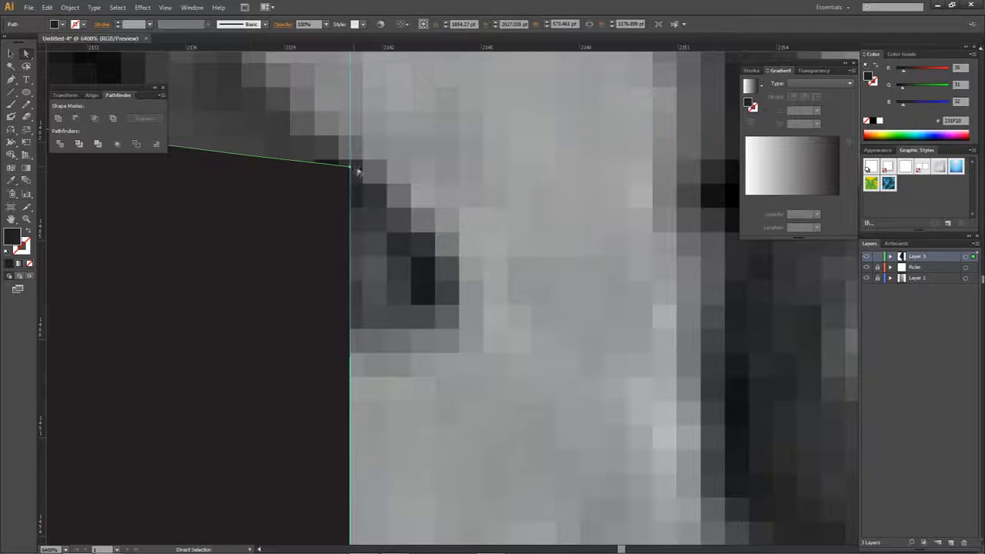
{"action": "scroll", "coordinate": [339, 178], "scroll_direction": "down", "scroll_amount": 10}
{"action": "scroll", "coordinate": [435, 192], "scroll_direction": "down", "scroll_amount": 2}
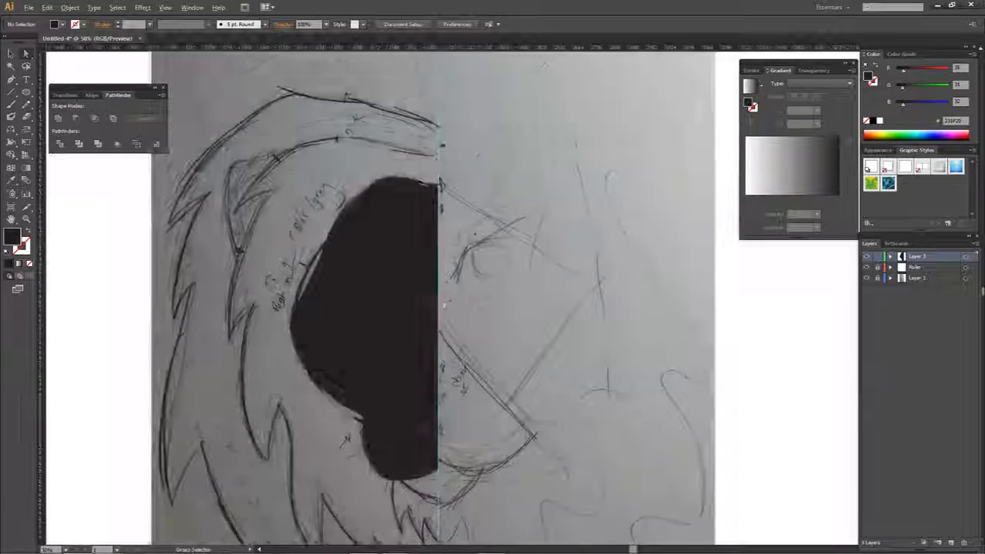
Step: Try to pull the outer cheek anchor of the half-face outward toward the sketch line, and undo the move
{"action": "left_click", "coordinate": [297, 260]}
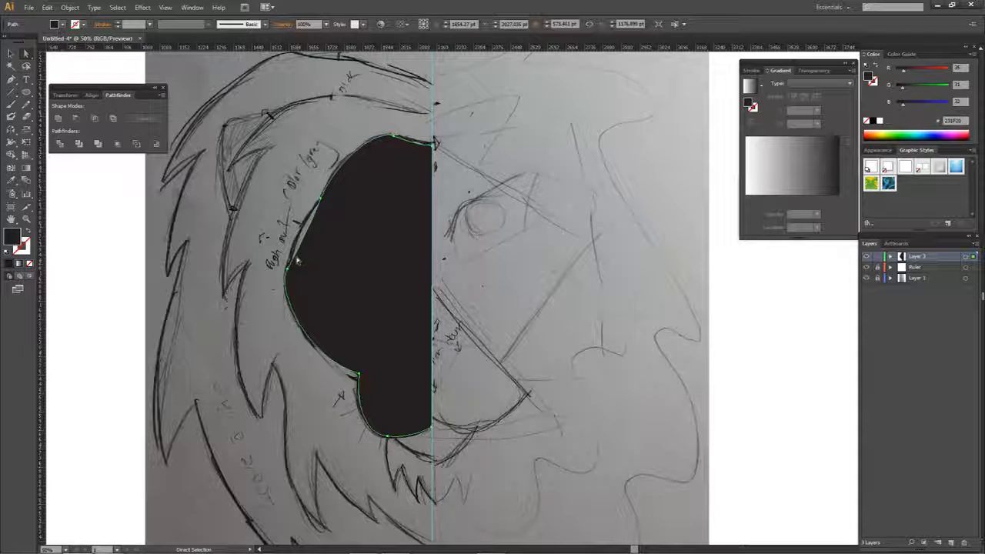
{"action": "left_click_drag", "start_coordinate": [288, 269], "coordinate": [282, 264]}
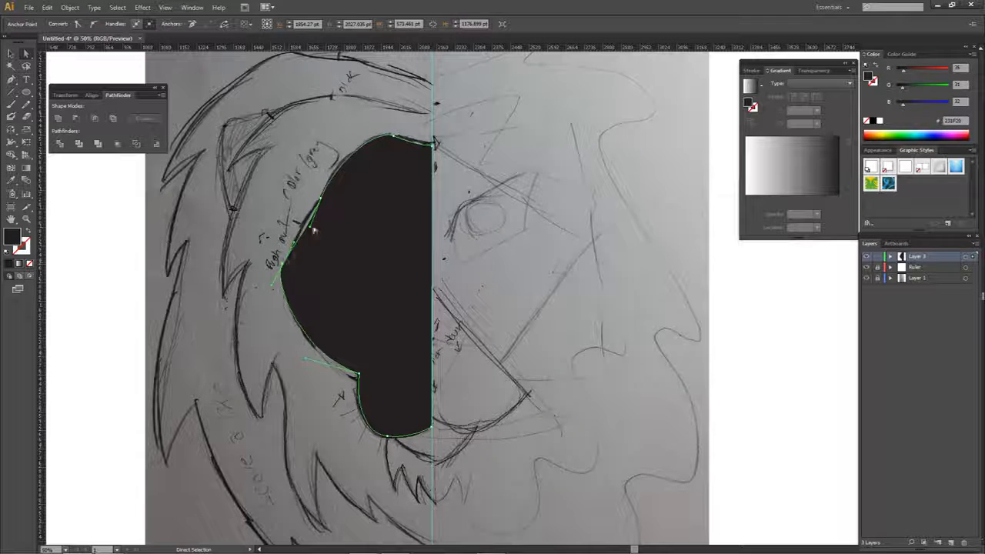
{"action": "left_click", "coordinate": [318, 210]}
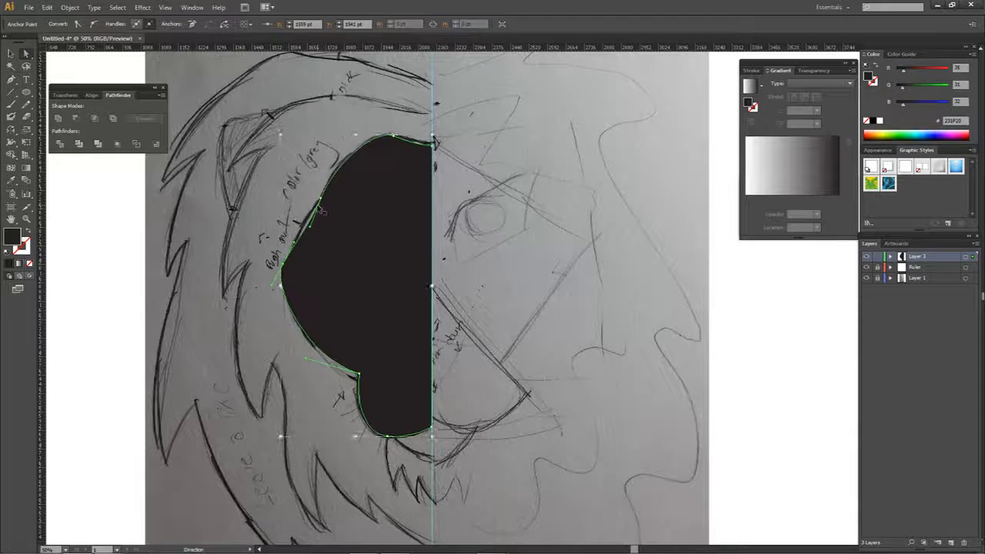
{"action": "key", "text": "ctrl+z"}
{"action": "left_click", "coordinate": [282, 214]}
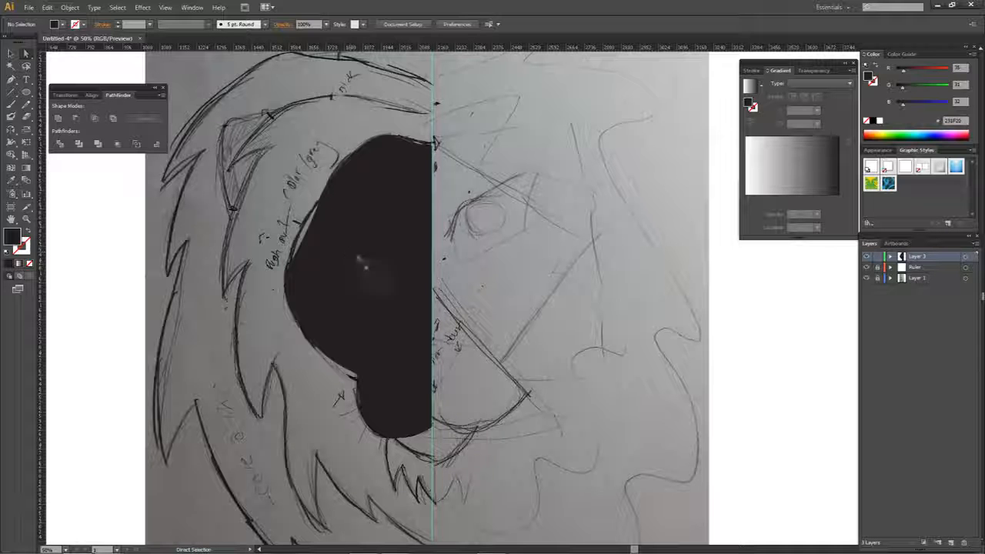
Step: Adjust the bottom anchor of the muzzle so the lower curve of the half-face sits slightly higher
{"action": "left_click", "coordinate": [387, 437]}
{"action": "scroll", "coordinate": [387, 437], "scroll_direction": "up", "scroll_amount": 3}
{"action": "left_click_drag", "start_coordinate": [388, 441], "coordinate": [405, 441]}
{"action": "left_click", "coordinate": [411, 453]}
{"action": "scroll", "coordinate": [407, 454], "scroll_direction": "down", "scroll_amount": 2}
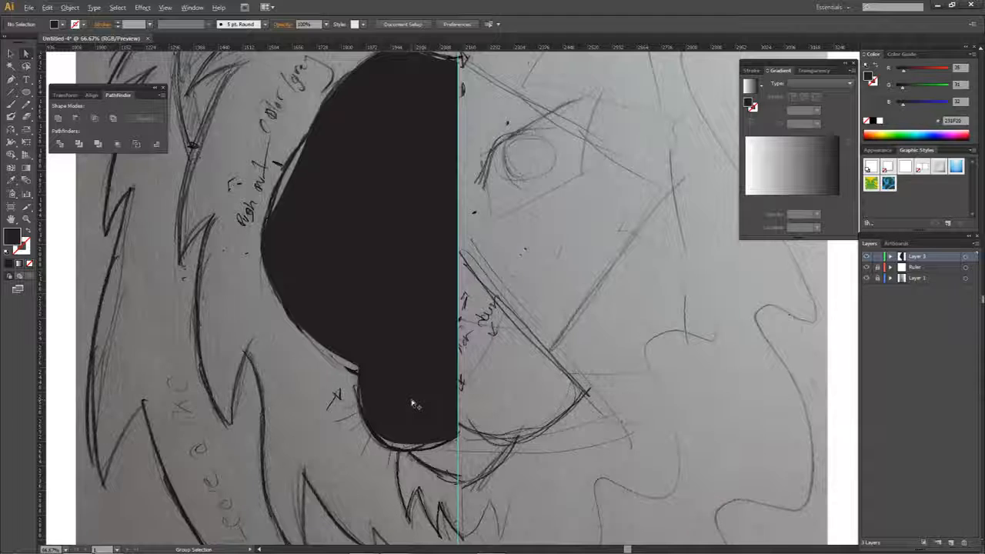
Step: Duplicate the half-face shape across the centre guide and undo the stray shift made after placing the copy
{"action": "left_click", "coordinate": [412, 404]}
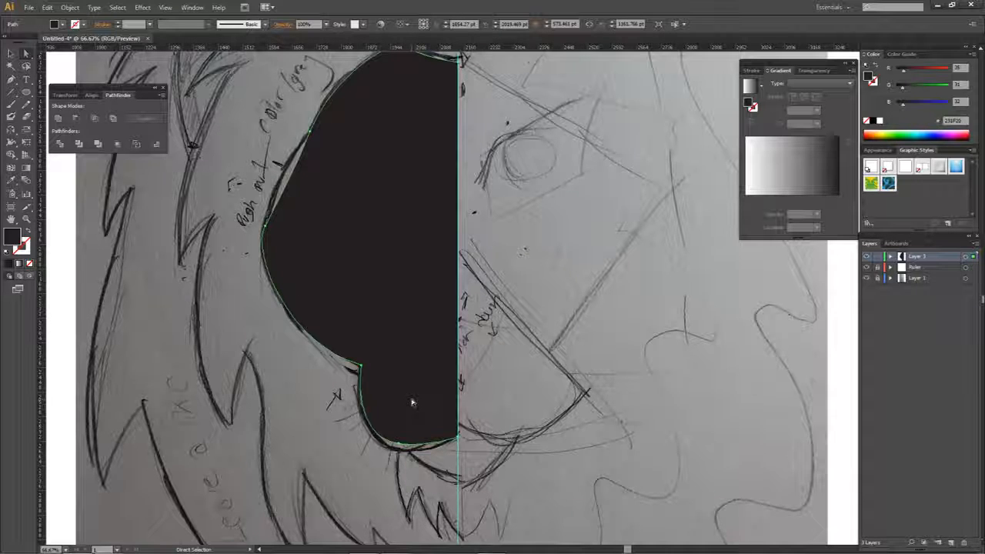
{"action": "left_click_drag", "start_coordinate": [412, 403], "coordinate": [586, 390]}
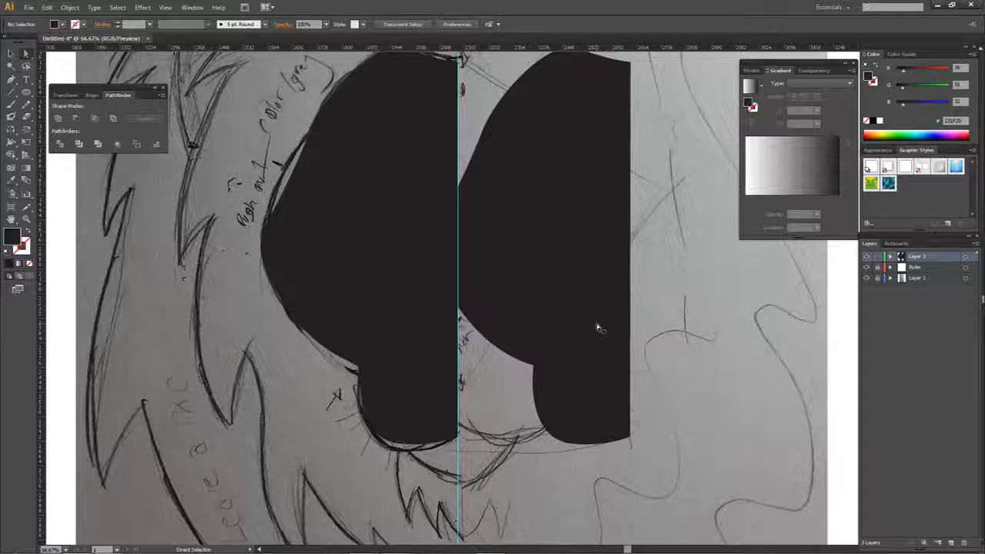
{"action": "scroll", "coordinate": [550, 279], "scroll_direction": "up", "scroll_amount": 3}
{"action": "left_click", "coordinate": [594, 172]}
{"action": "scroll", "coordinate": [539, 146], "scroll_direction": "up", "scroll_amount": 3}
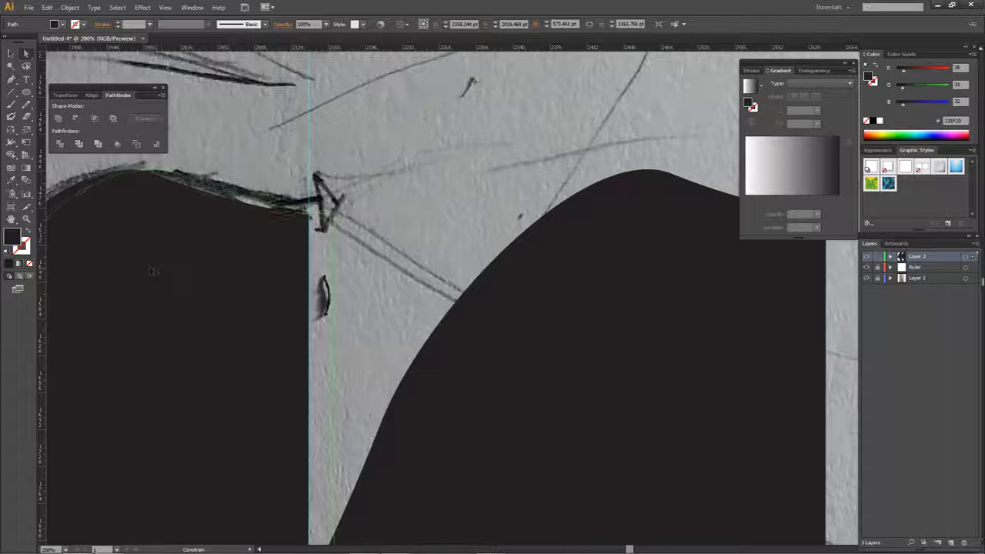
{"action": "left_click_drag", "start_coordinate": [136, 268], "coordinate": [139, 266]}
{"action": "key", "text": "ctrl+z"}
{"action": "scroll", "coordinate": [526, 231], "scroll_direction": "down", "scroll_amount": 3}
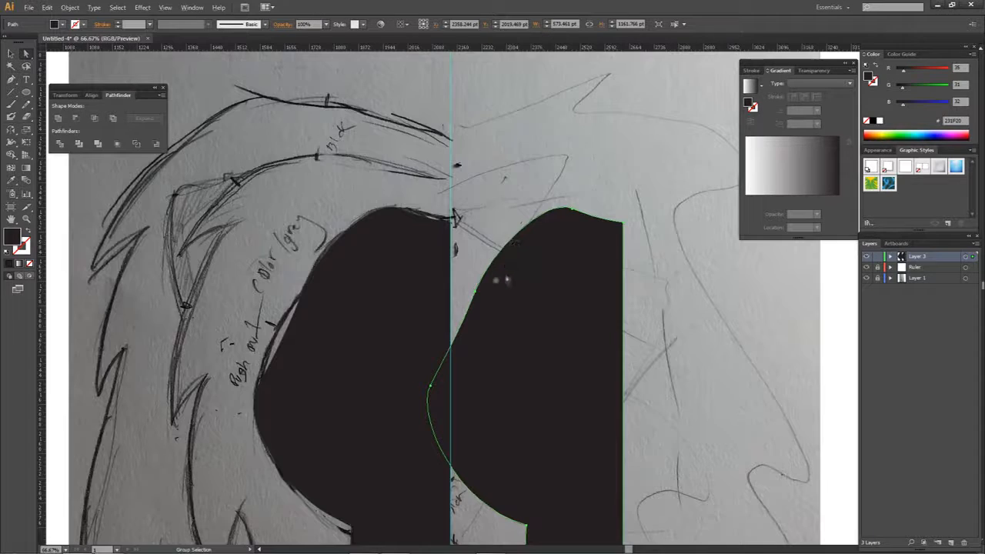
Step: Reflect the copied half-face about the vertical axis to make the mirrored half
{"action": "right_click", "coordinate": [493, 261]}
{"action": "mouse_move", "coordinate": [528, 399]}
{"action": "left_click", "coordinate": [624, 434]}
{"action": "left_click", "coordinate": [669, 356]}
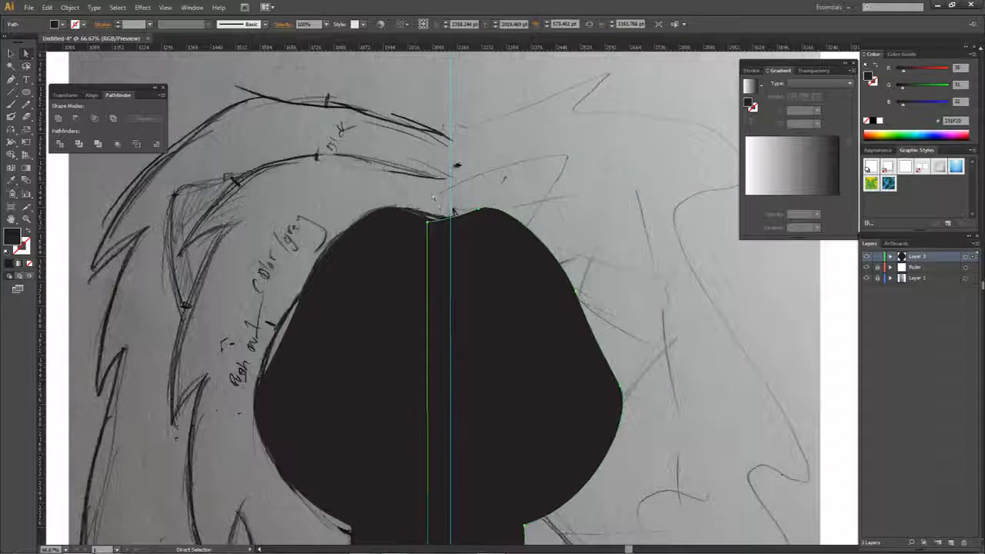
Step: Slide the mirrored half horizontally until its straight edge meets the centre guide, and deselect it
{"action": "scroll", "coordinate": [474, 215], "scroll_direction": "up", "scroll_amount": 4}
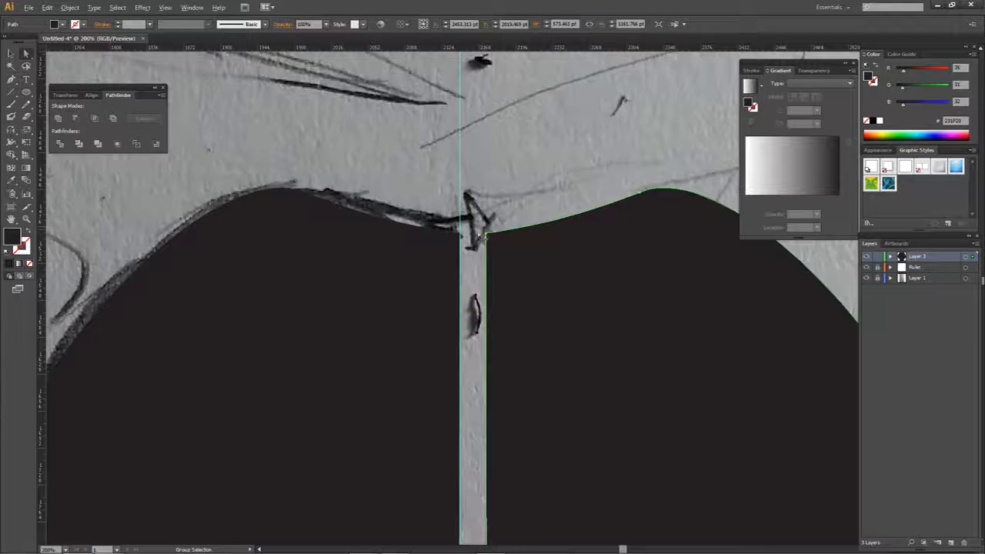
{"action": "scroll", "coordinate": [500, 240], "scroll_direction": "up", "scroll_amount": 2}
{"action": "left_click_drag", "start_coordinate": [500, 240], "coordinate": [431, 244]}
{"action": "scroll", "coordinate": [431, 246], "scroll_direction": "down", "scroll_amount": 6}
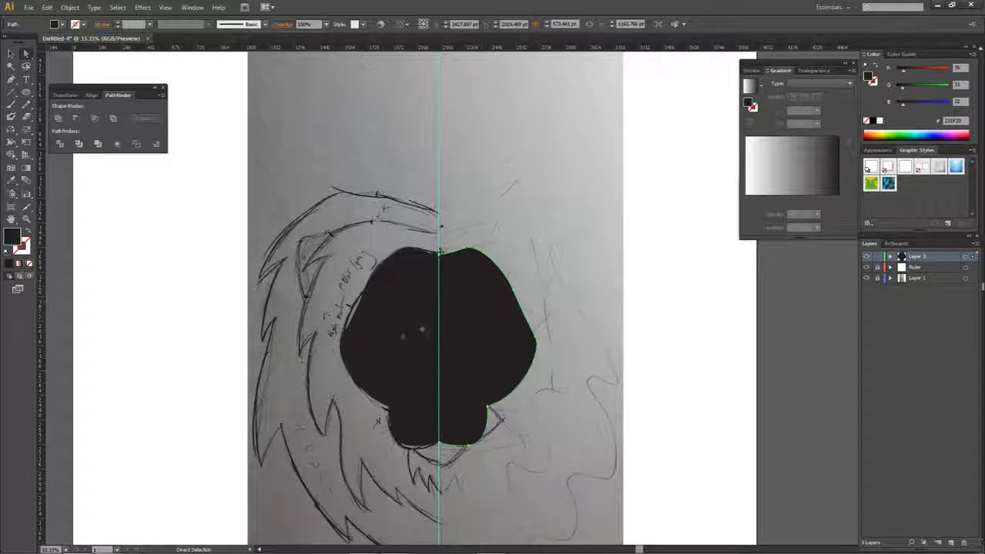
{"action": "left_click", "coordinate": [735, 277]}
Step: Hide the mirrored half in the expanded layer, try nudging the original half sideways, and undo the nudge
{"action": "left_click", "coordinate": [890, 257]}
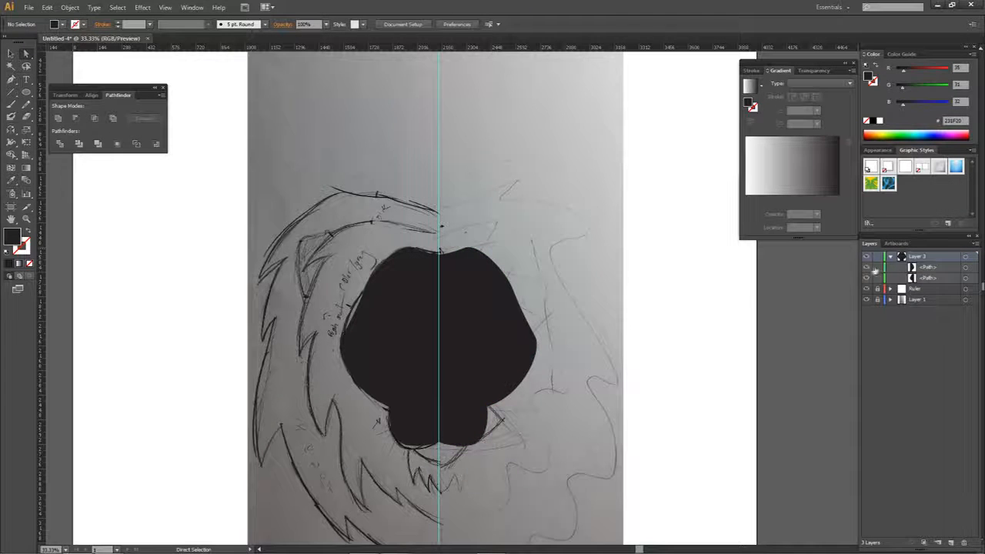
{"action": "left_click", "coordinate": [867, 267]}
{"action": "scroll", "coordinate": [429, 352], "scroll_direction": "up", "scroll_amount": 3}
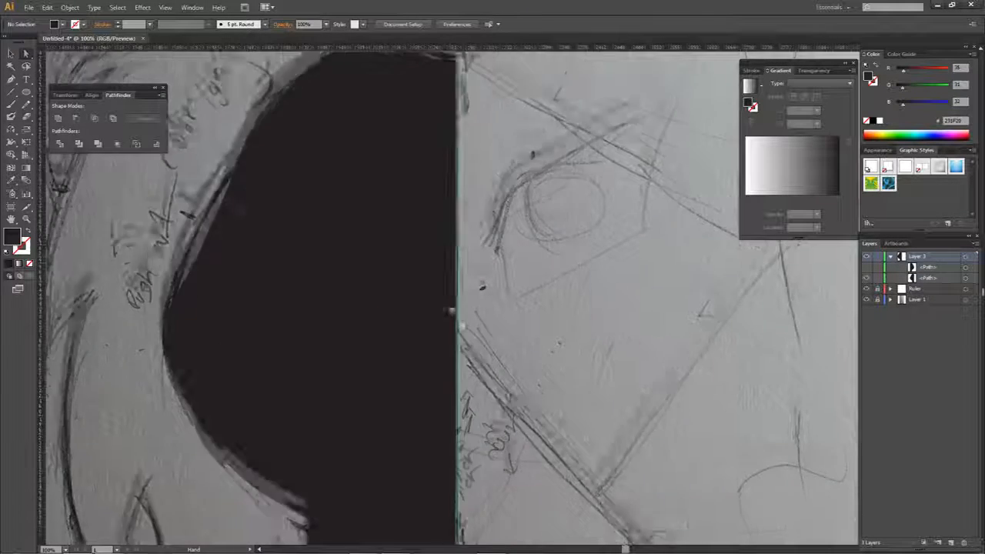
{"action": "left_click_drag", "start_coordinate": [453, 313], "coordinate": [430, 248]}
{"action": "left_click", "coordinate": [347, 300]}
{"action": "key", "text": "shift+Right"}
{"action": "key", "text": "ctrl+z"}
Step: Duplicate the original half slightly offset, delete that extra copy, and show the mirrored half again
{"action": "left_click_drag", "start_coordinate": [326, 300], "coordinate": [490, 200]}
{"action": "scroll", "coordinate": [689, 315], "scroll_direction": "down", "scroll_amount": 3}
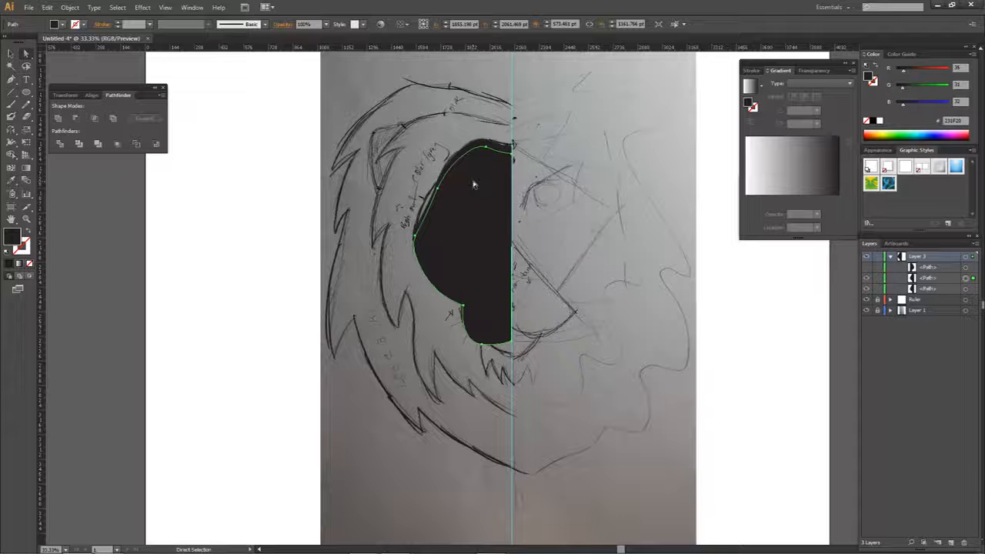
{"action": "key", "text": "Delete"}
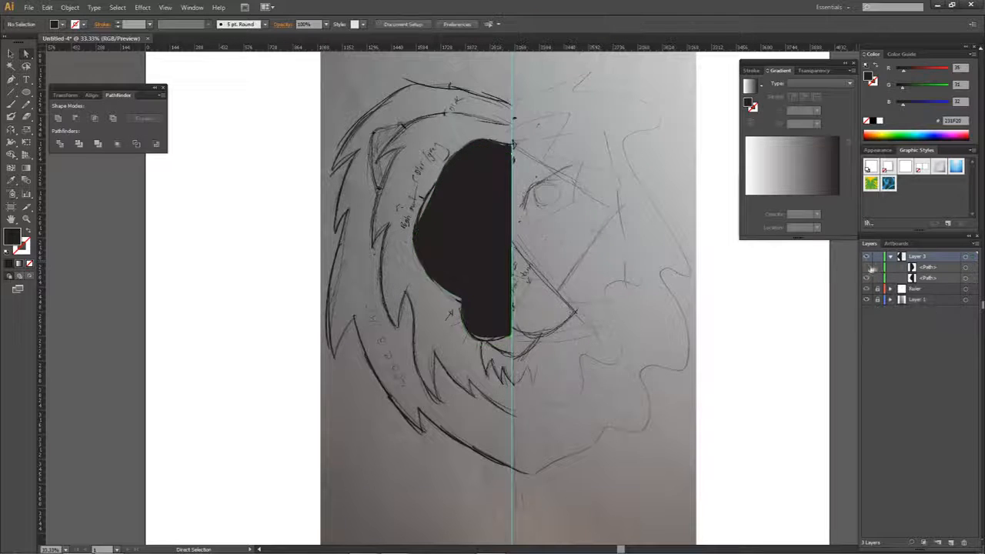
{"action": "left_click", "coordinate": [867, 267]}
Step: Snap the mirrored half's upper inner corner anchor onto the centre guide
{"action": "left_click", "coordinate": [535, 275]}
{"action": "scroll", "coordinate": [534, 276], "scroll_direction": "up", "scroll_amount": 4}
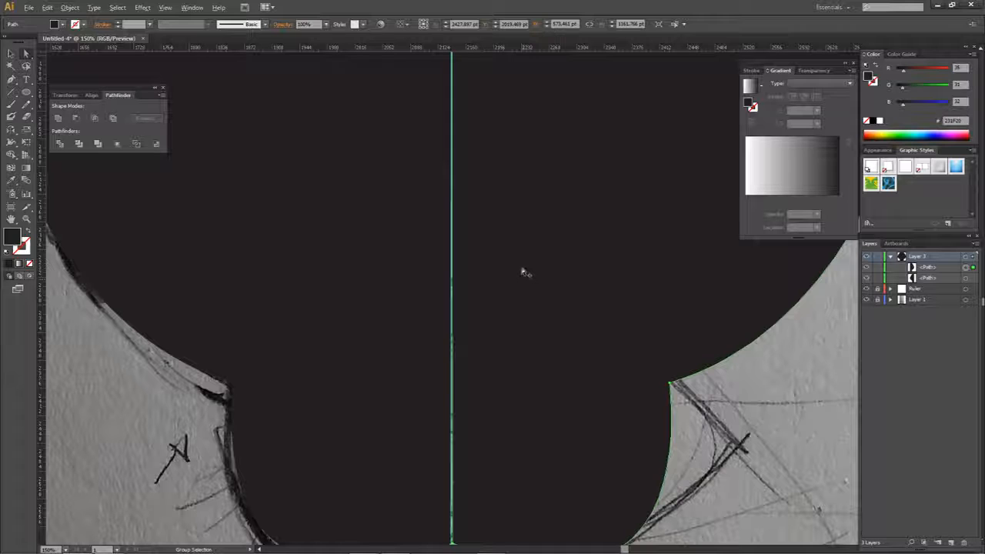
{"action": "scroll", "coordinate": [497, 295], "scroll_direction": "up", "scroll_amount": 2}
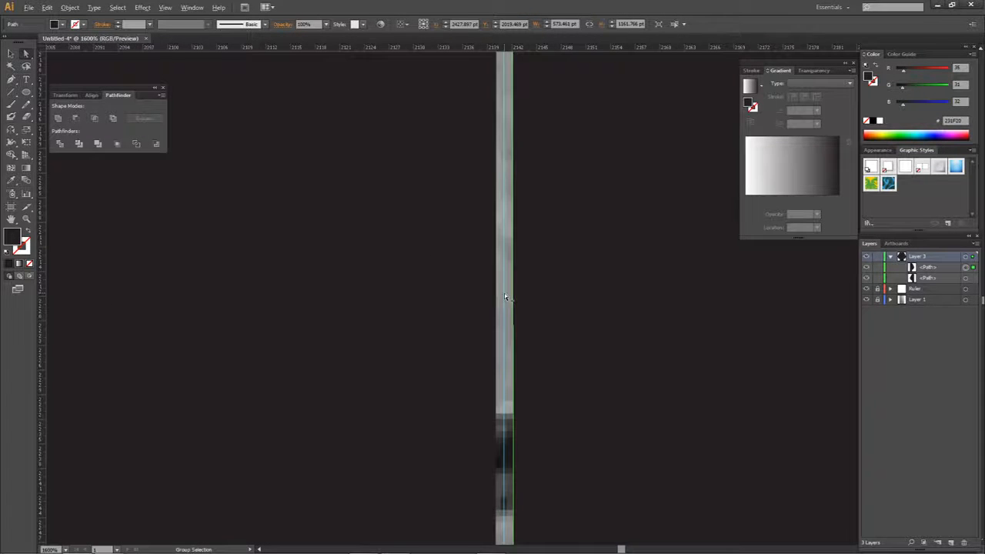
{"action": "scroll", "coordinate": [509, 276], "scroll_direction": "down", "scroll_amount": 3}
{"action": "scroll", "coordinate": [508, 143], "scroll_direction": "up", "scroll_amount": 6}
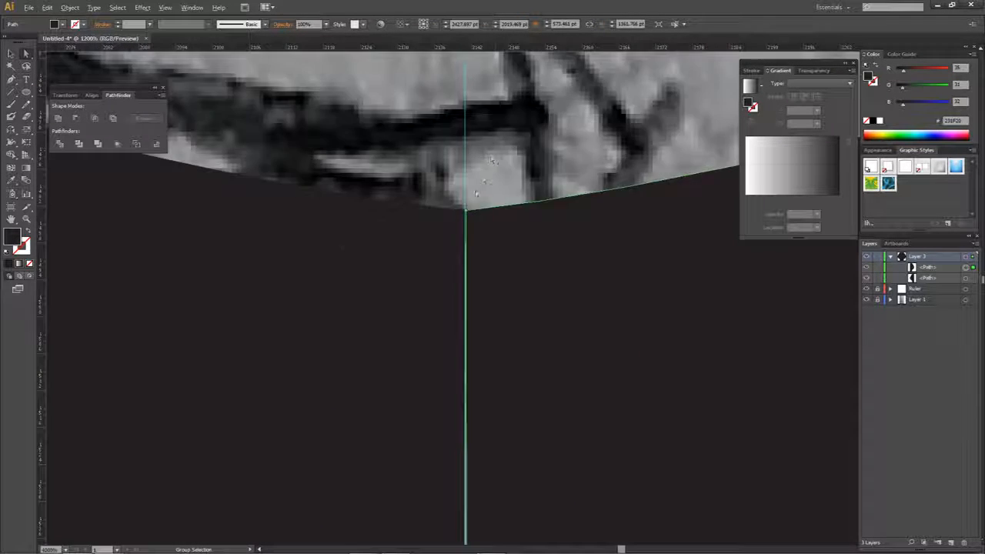
{"action": "scroll", "coordinate": [464, 223], "scroll_direction": "up", "scroll_amount": 1}
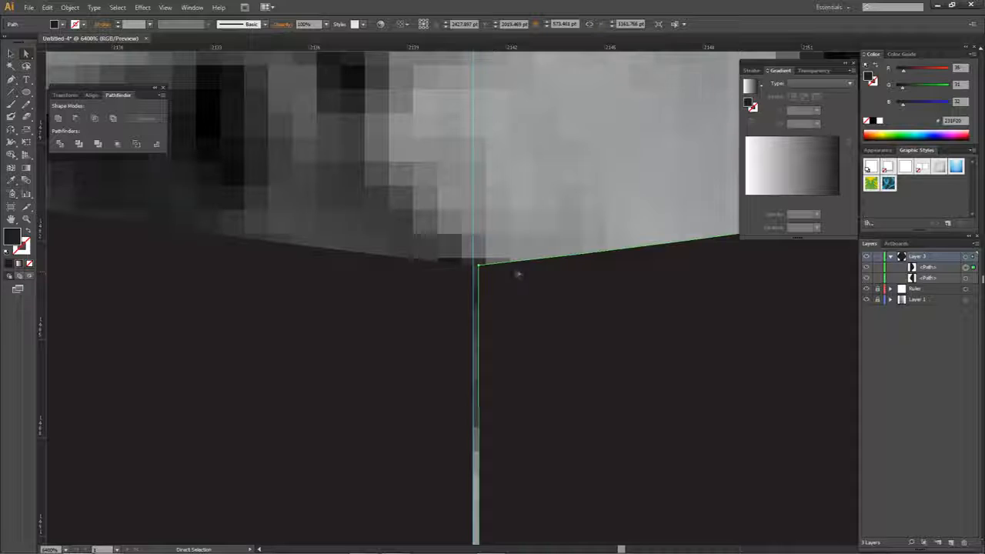
{"action": "left_click_drag", "start_coordinate": [478, 266], "coordinate": [473, 266]}
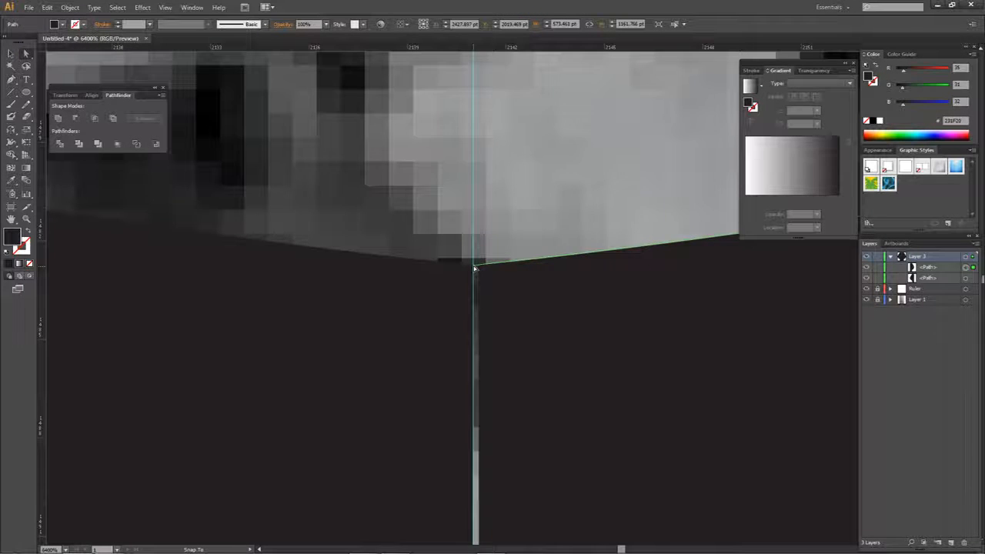
Step: Snap the lower inner corner anchors of both halves onto the centre guide so that they meet
{"action": "scroll", "coordinate": [487, 265], "scroll_direction": "down", "scroll_amount": 3}
{"action": "scroll", "coordinate": [487, 265], "scroll_direction": "down", "scroll_amount": 8}
{"action": "left_click_drag", "start_coordinate": [520, 531], "coordinate": [517, 97]}
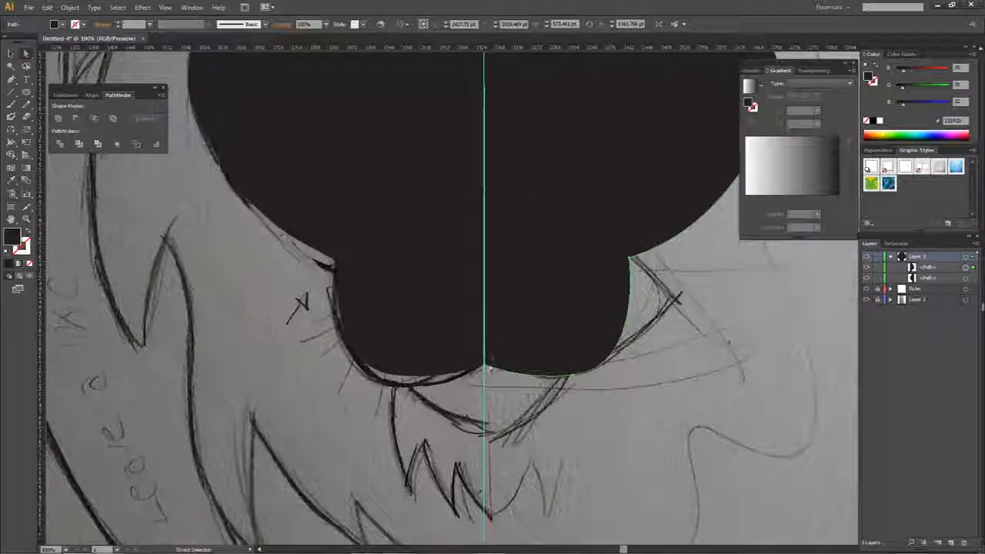
{"action": "scroll", "coordinate": [491, 366], "scroll_direction": "up", "scroll_amount": 5}
{"action": "scroll", "coordinate": [474, 354], "scroll_direction": "up", "scroll_amount": 5}
{"action": "left_click", "coordinate": [442, 372]}
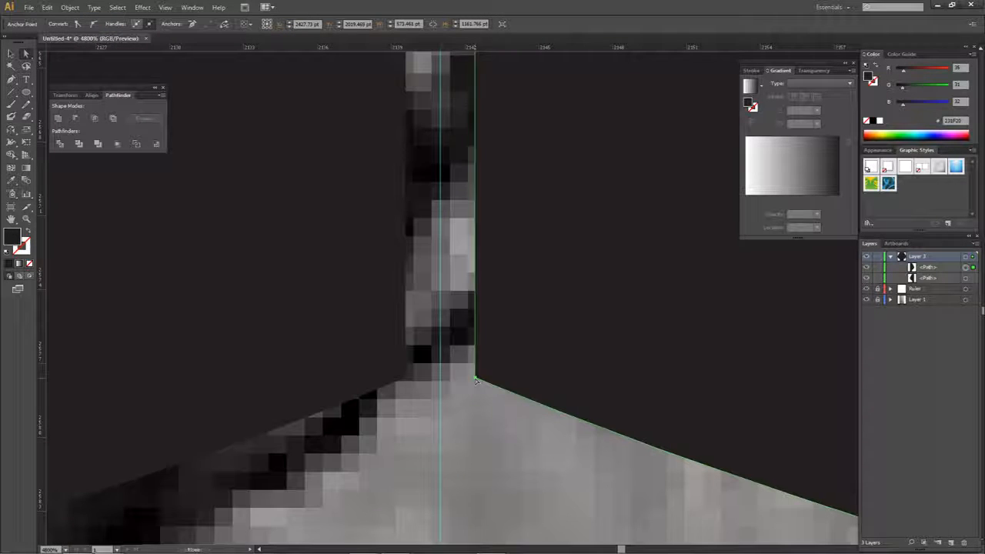
{"action": "left_click_drag", "start_coordinate": [443, 372], "coordinate": [440, 370]}
{"action": "left_click_drag", "start_coordinate": [408, 377], "coordinate": [440, 372]}
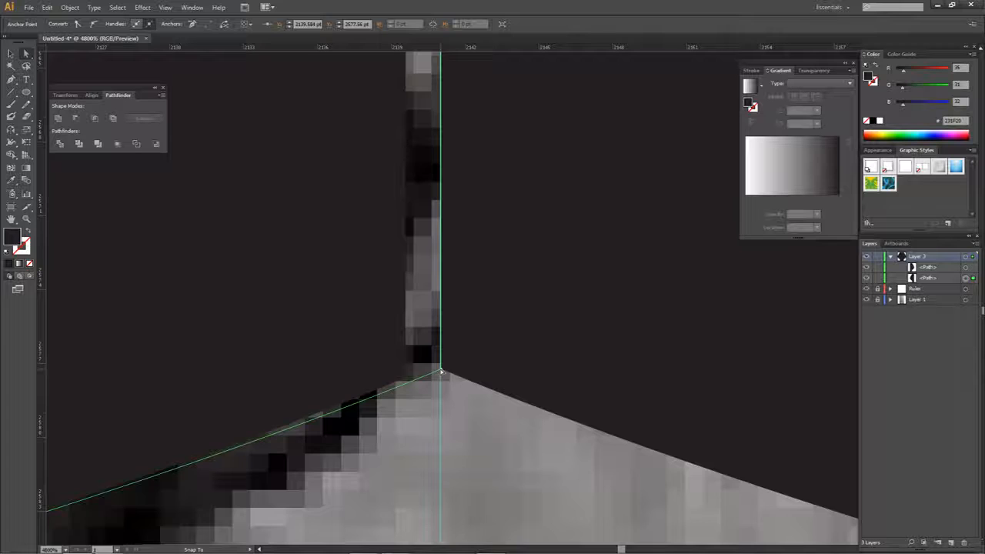
Step: Fine-tune the mirrored half's lower inner corner on the guide and select the meeting corner anchors of both halves
{"action": "scroll", "coordinate": [441, 372], "scroll_direction": "up", "scroll_amount": 1}
{"action": "scroll", "coordinate": [441, 373], "scroll_direction": "up", "scroll_amount": 1}
{"action": "left_click", "coordinate": [466, 344]}
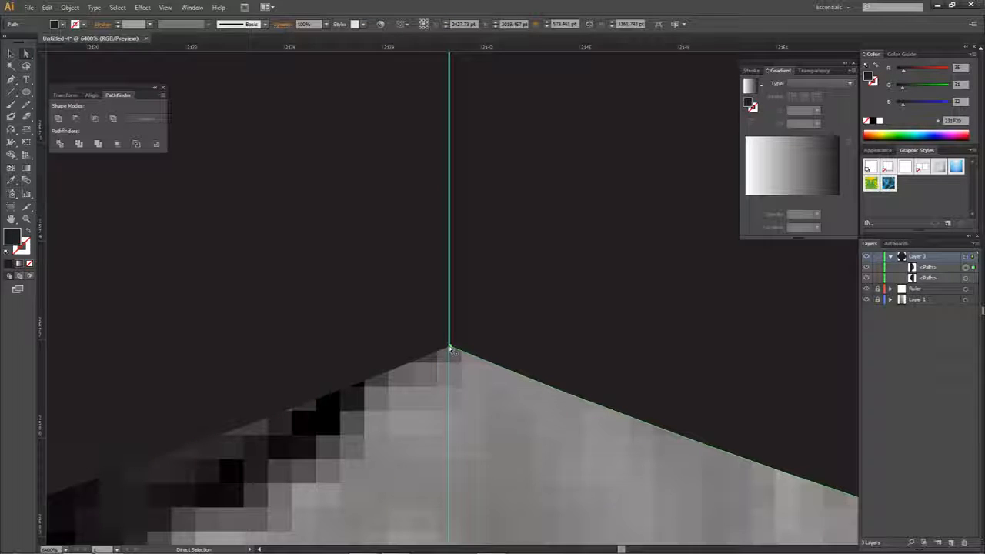
{"action": "left_click", "coordinate": [451, 348]}
{"action": "left_click_drag", "start_coordinate": [451, 348], "coordinate": [449, 349]}
{"action": "left_click", "coordinate": [449, 345], "text": "shift"}
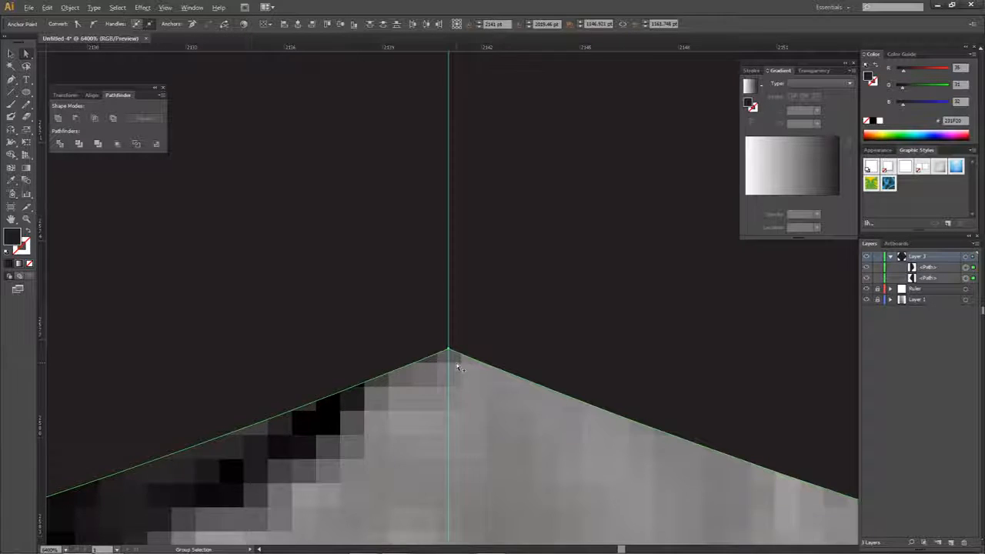
Step: Move the mirrored half back against the original half so their straight edges meet at the centre guide
{"action": "scroll", "coordinate": [457, 362], "scroll_direction": "down", "scroll_amount": 7}
{"action": "scroll", "coordinate": [458, 364], "scroll_direction": "down", "scroll_amount": 5}
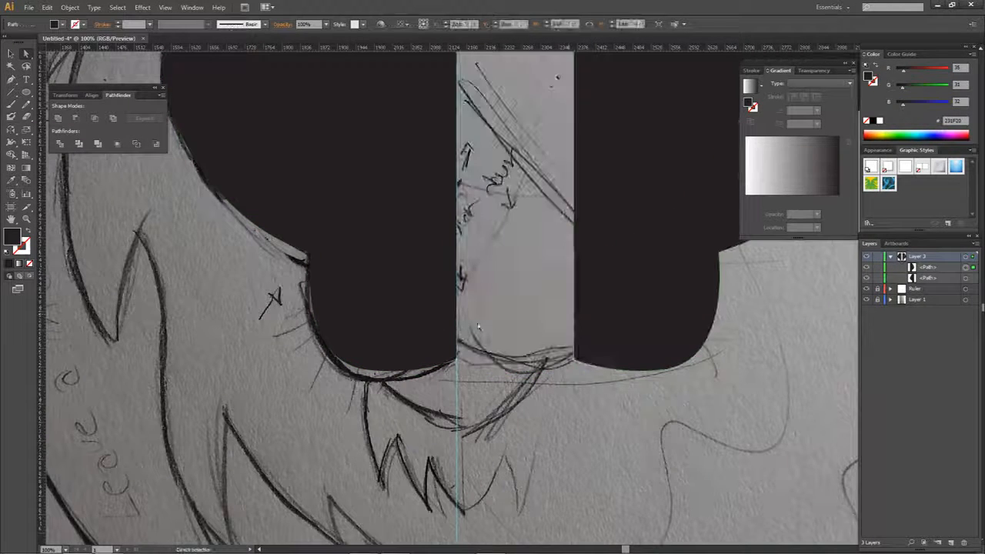
{"action": "scroll", "coordinate": [451, 343], "scroll_direction": "up", "scroll_amount": 4}
{"action": "scroll", "coordinate": [470, 358], "scroll_direction": "down", "scroll_amount": 5}
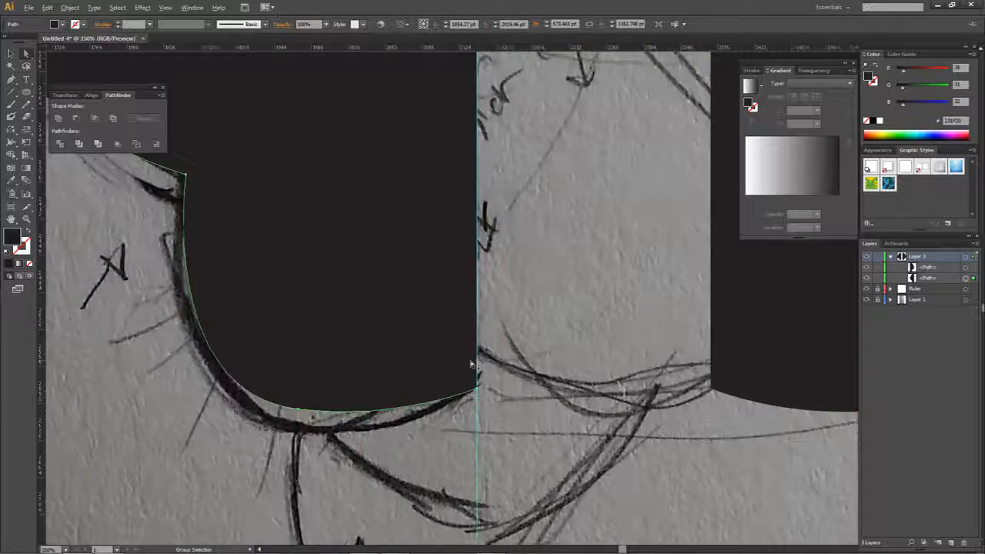
{"action": "left_click_drag", "start_coordinate": [567, 301], "coordinate": [516, 358]}
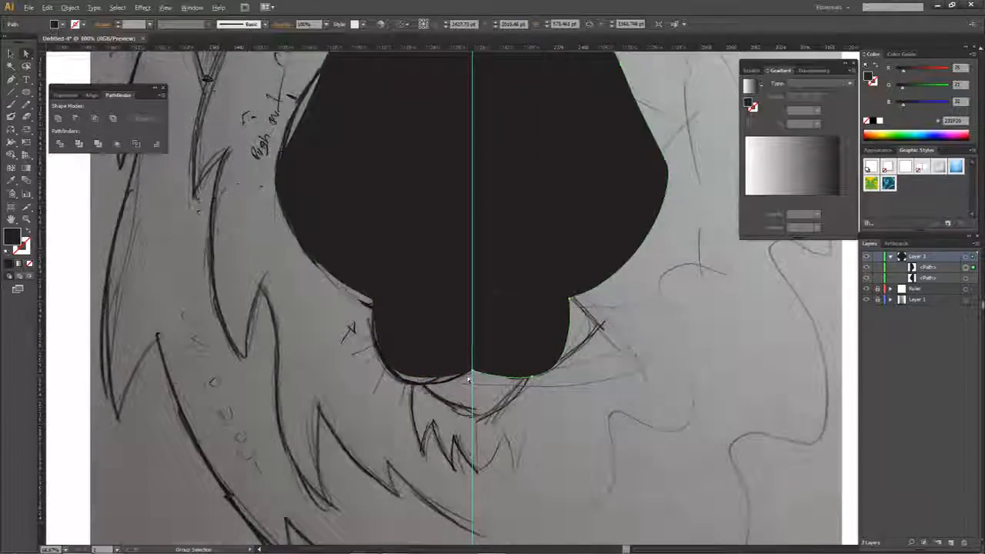
Step: Select both face halves together and get the Pathfinder options ready beside the artwork
{"action": "scroll", "coordinate": [495, 377], "scroll_direction": "up", "scroll_amount": 5}
{"action": "left_click", "coordinate": [479, 283], "text": "shift"}
{"action": "scroll", "coordinate": [310, 216], "scroll_direction": "down", "scroll_amount": 5}
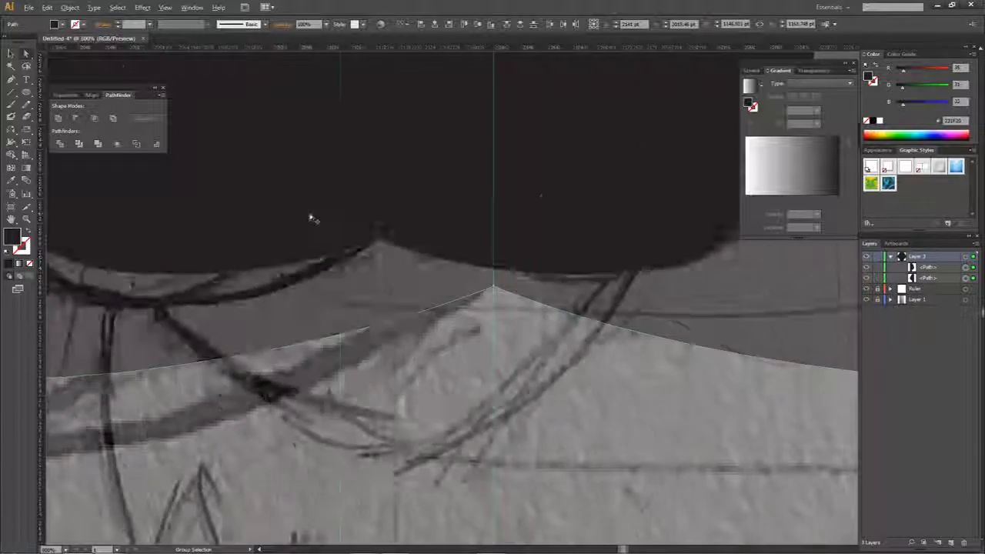
{"action": "left_click_drag", "start_coordinate": [353, 178], "coordinate": [390, 391]}
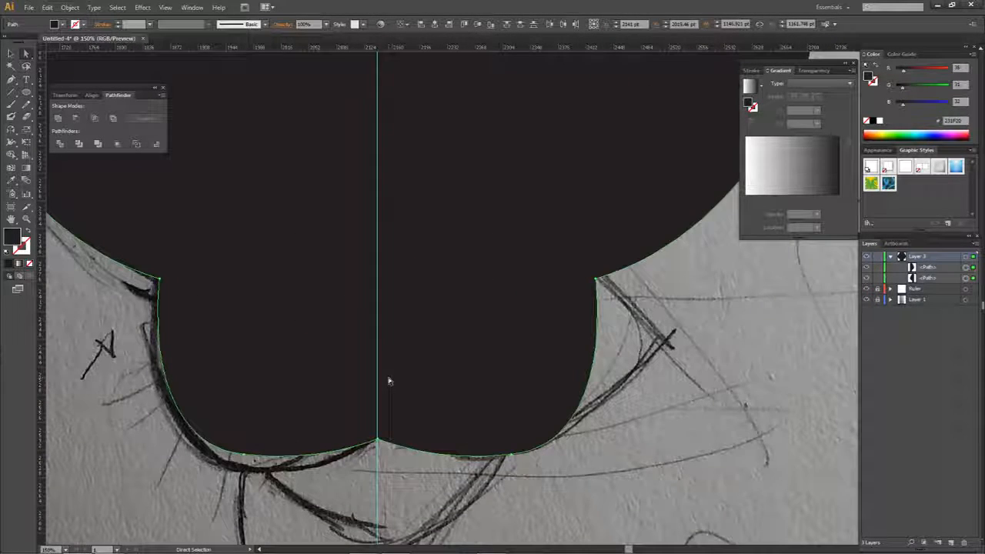
{"action": "left_click", "coordinate": [189, 8]}
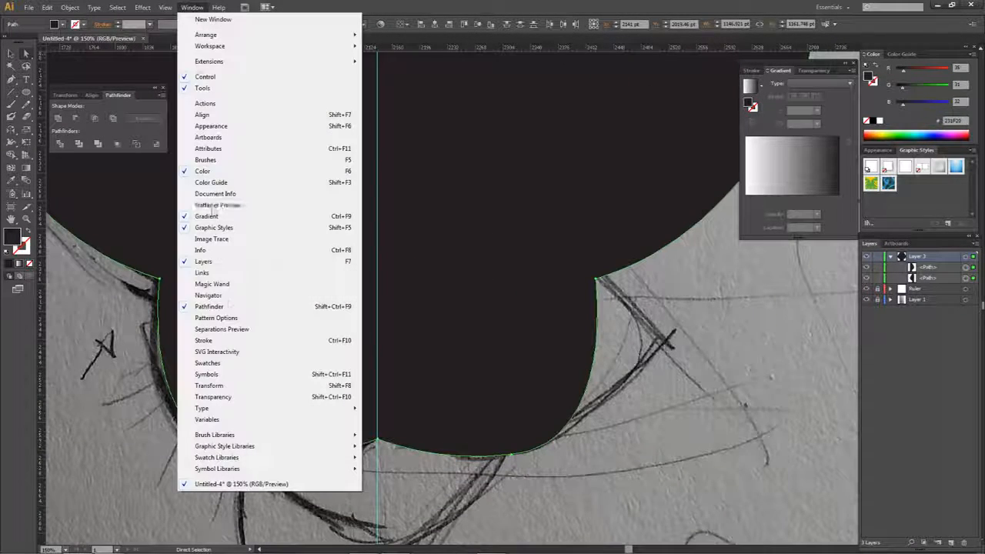
{"action": "left_click", "coordinate": [208, 306]}
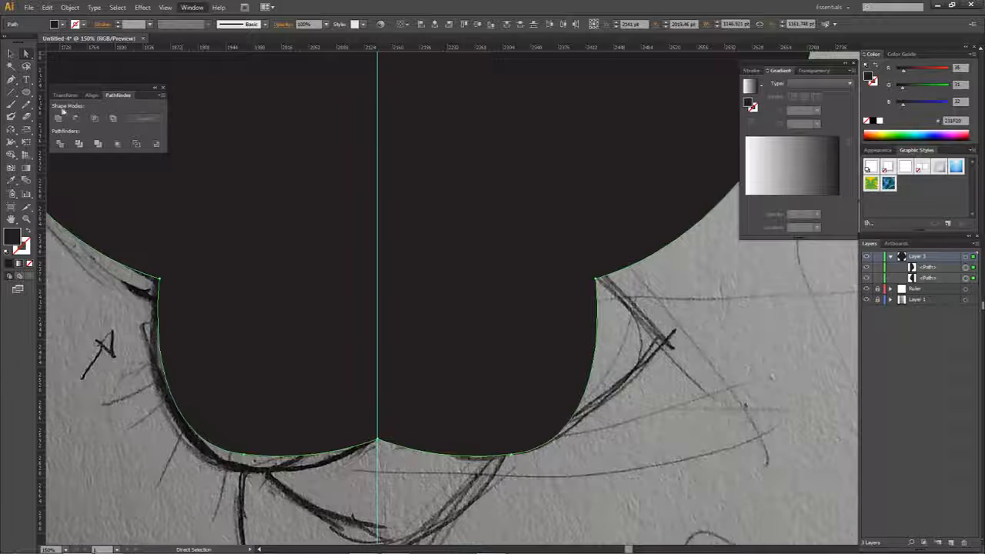
{"action": "mouse_move", "coordinate": [118, 96]}
{"action": "left_mouse_down"}
{"action": "mouse_move", "coordinate": [712, 107]}
{"action": "mouse_move", "coordinate": [642, 119]}
{"action": "mouse_move", "coordinate": [114, 80]}
{"action": "mouse_move", "coordinate": [122, 83]}
{"action": "left_mouse_up"}
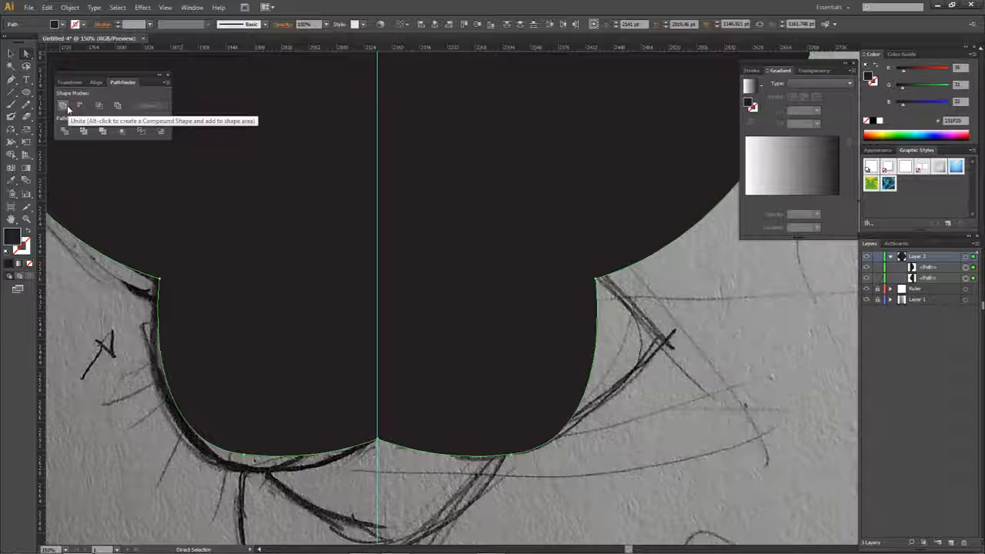
Step: Deselect the face halves and hide the Ruler layer
{"action": "left_click", "coordinate": [625, 320]}
{"action": "scroll", "coordinate": [625, 320], "scroll_direction": "down", "scroll_amount": 3}
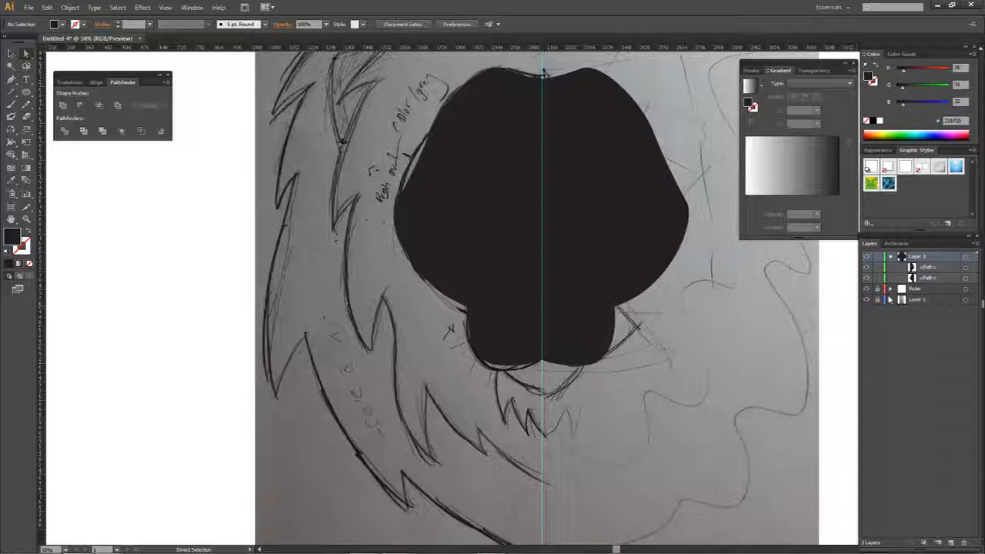
{"action": "left_click", "coordinate": [867, 289]}
Step: Try moving each face half separately away from the centre and undo both moves
{"action": "left_click", "coordinate": [587, 267]}
{"action": "left_click", "coordinate": [488, 254]}
{"action": "left_click_drag", "start_coordinate": [587, 288], "coordinate": [711, 299]}
{"action": "key", "text": "ctrl+z"}
{"action": "left_click", "coordinate": [710, 299]}
{"action": "left_click_drag", "start_coordinate": [497, 254], "coordinate": [342, 231]}
{"action": "key", "text": "ctrl+z"}
Step: Select all the artwork and unite the two face halves into a single shape with Pathfinder
{"action": "left_click", "coordinate": [639, 342]}
{"action": "key", "text": "ctrl+a"}
{"action": "left_click", "coordinate": [63, 108]}
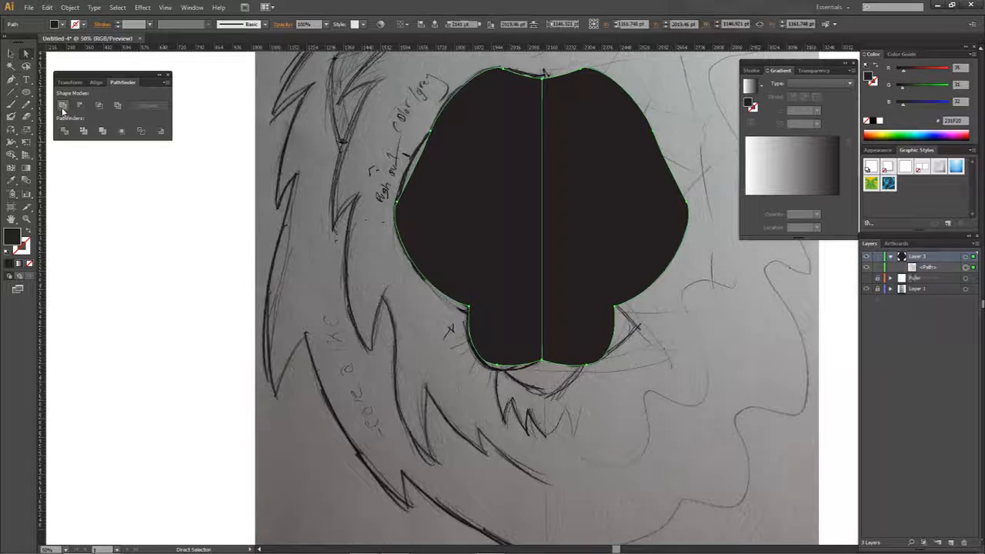
{"action": "left_click", "coordinate": [132, 267]}
{"action": "left_click", "coordinate": [573, 265]}
{"action": "key", "text": "ctrl+z"}
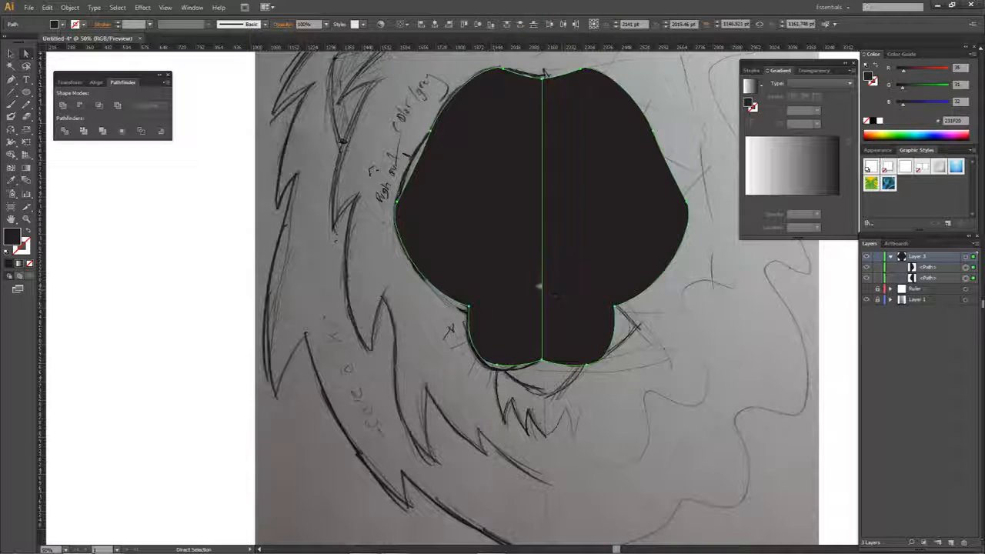
{"action": "key", "text": "ctrl+shift+z"}
Step: Test-move the united face shape sideways several times, undoing each move
{"action": "left_click_drag", "start_coordinate": [583, 294], "coordinate": [359, 270]}
{"action": "key", "text": "ctrl+z"}
{"action": "left_click_drag", "start_coordinate": [531, 296], "coordinate": [343, 295]}
{"action": "key", "text": "ctrl+z"}
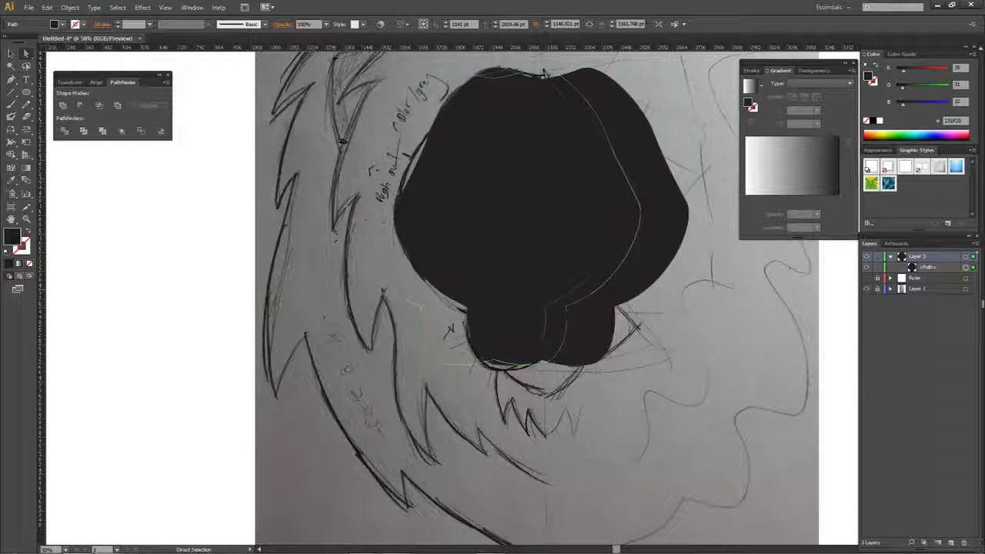
{"action": "left_click_drag", "start_coordinate": [642, 216], "coordinate": [389, 205]}
{"action": "key", "text": "ctrl+z"}
Step: Collapse Layer 3 and target the layer so that its whole face shape is selected
{"action": "scroll", "coordinate": [845, 334], "scroll_direction": "right", "scroll_amount": 3}
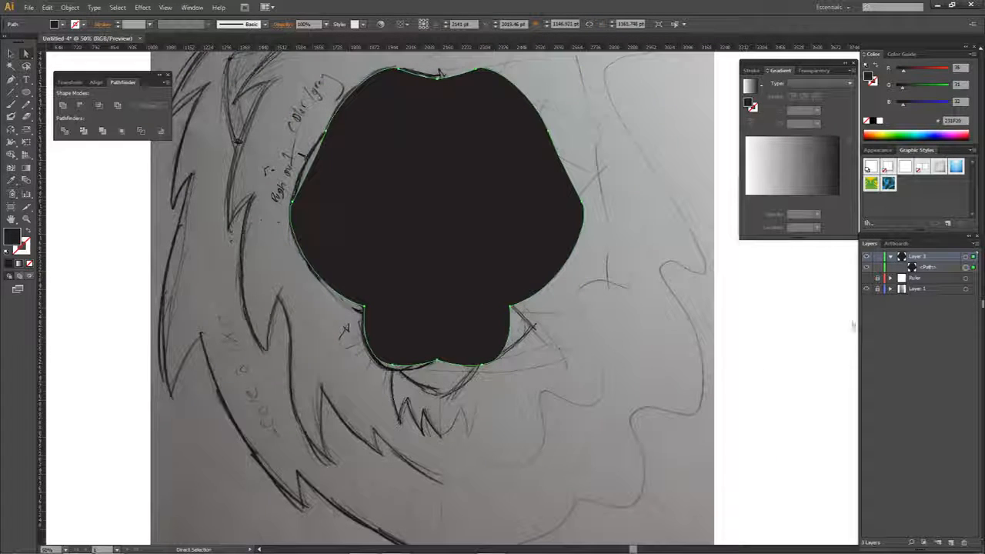
{"action": "left_click", "coordinate": [890, 257]}
{"action": "left_click", "coordinate": [672, 294]}
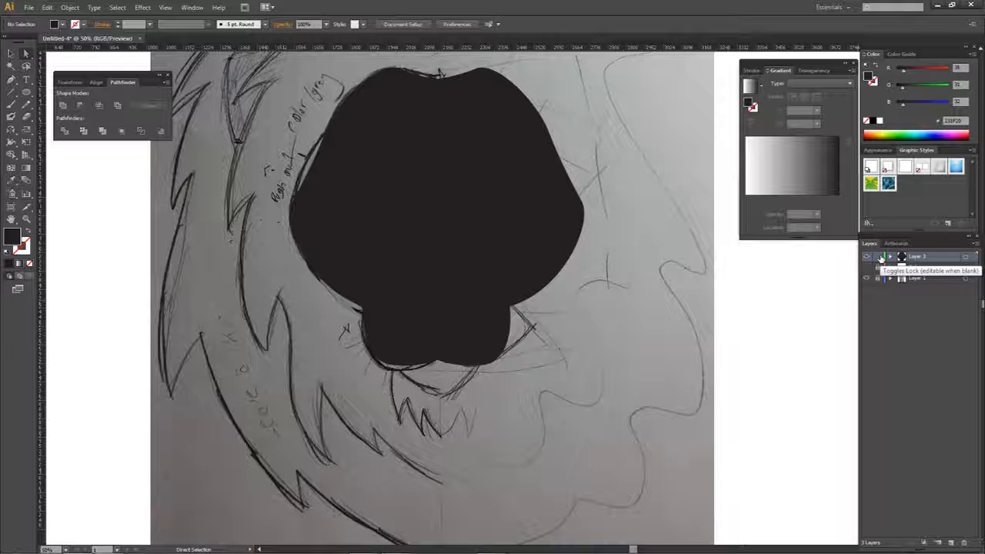
{"action": "left_click", "coordinate": [526, 211]}
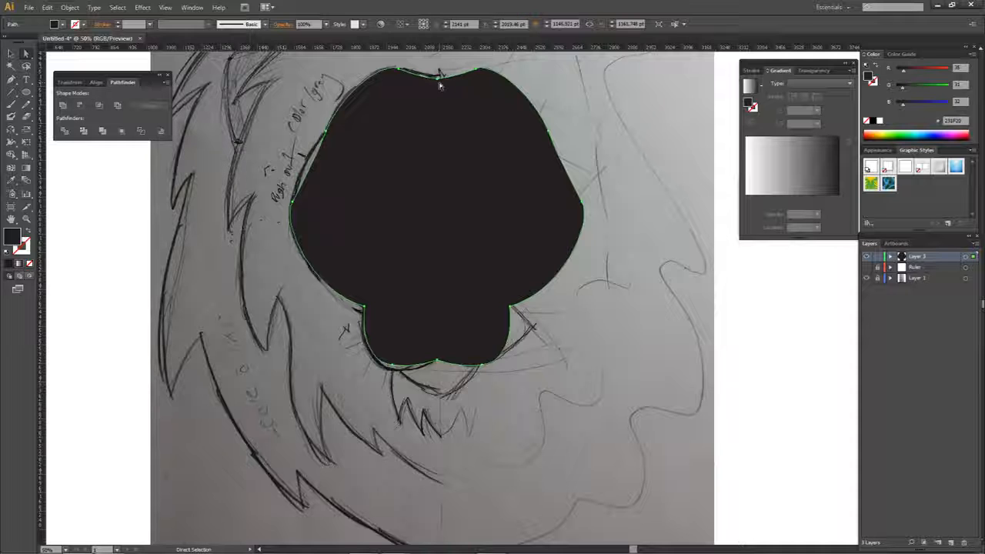
{"action": "left_click", "coordinate": [622, 286]}
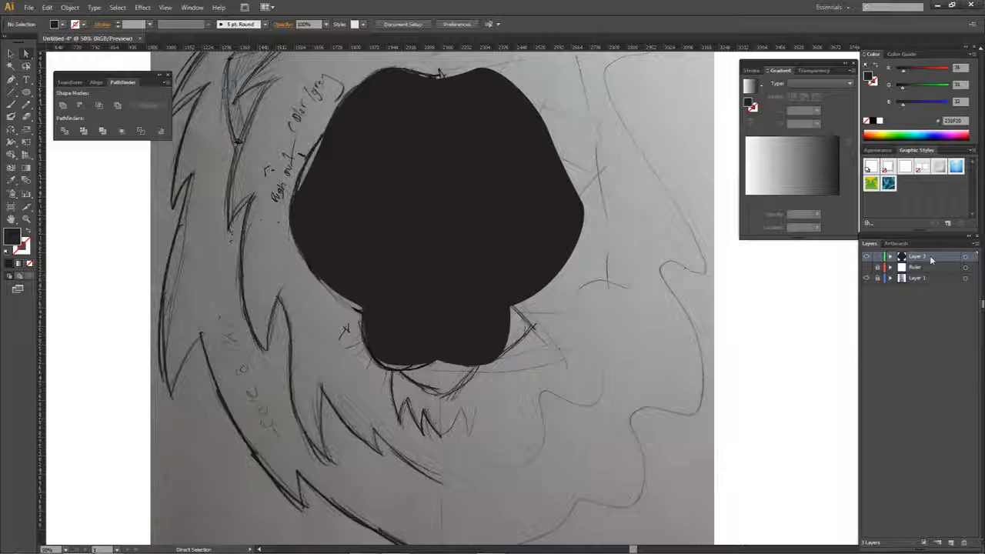
{"action": "left_click", "coordinate": [966, 259]}
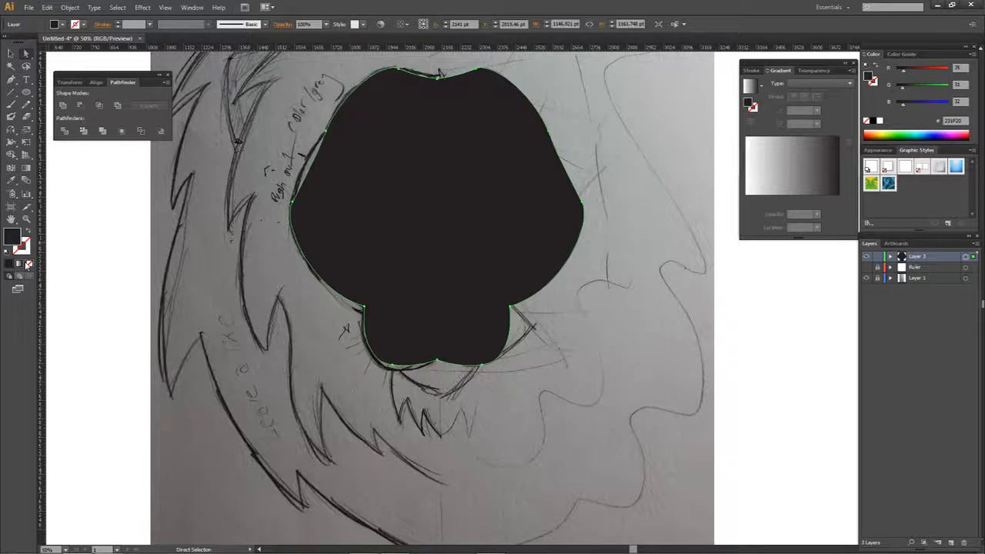
Step: Swap the face shape's dark fill to its stroke, leaving no fill, and show the Stroke settings
{"action": "key", "text": "/"}
{"action": "left_click", "coordinate": [9, 264]}
{"action": "double_click", "coordinate": [24, 249]}
{"action": "left_click", "coordinate": [838, 159]}
{"action": "left_click", "coordinate": [751, 70]}
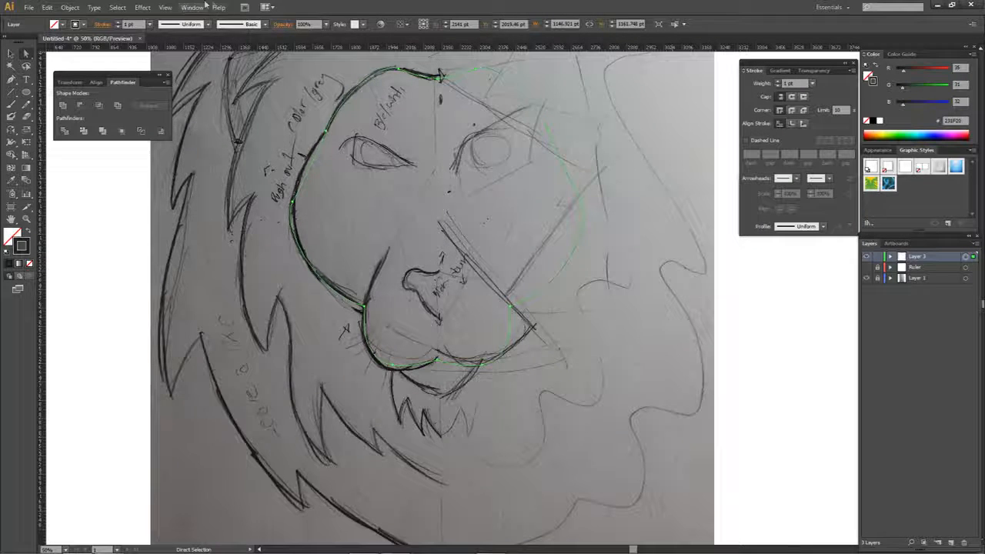
{"action": "left_click", "coordinate": [191, 7]}
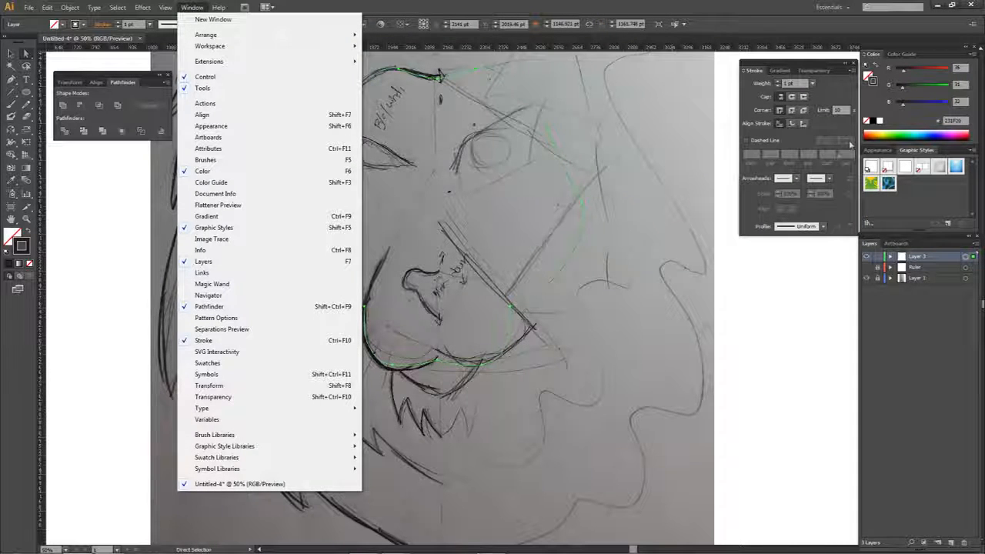
{"action": "left_click", "coordinate": [805, 98]}
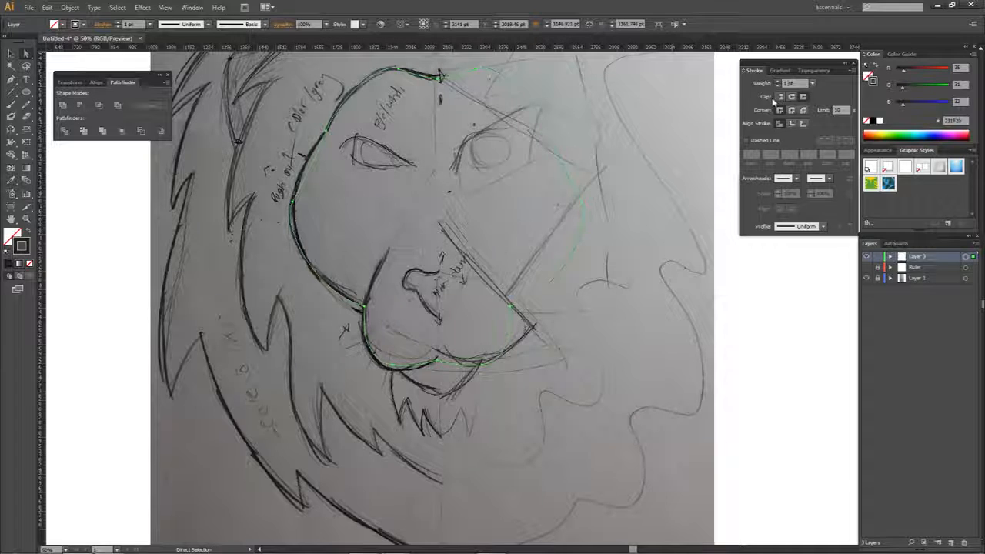
{"action": "left_click", "coordinate": [854, 72]}
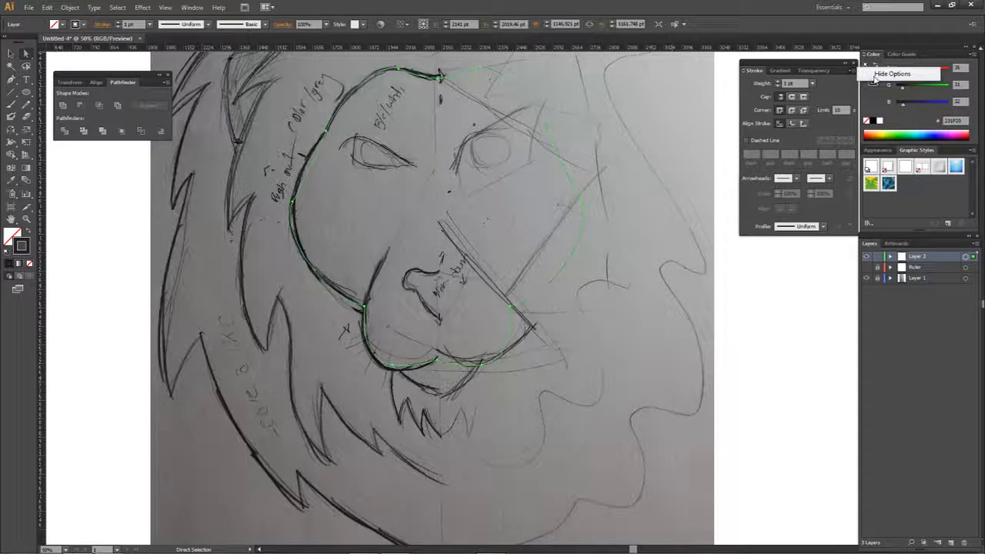
{"action": "left_click", "coordinate": [876, 74]}
{"action": "left_click", "coordinate": [854, 71]}
{"action": "left_click", "coordinate": [881, 75]}
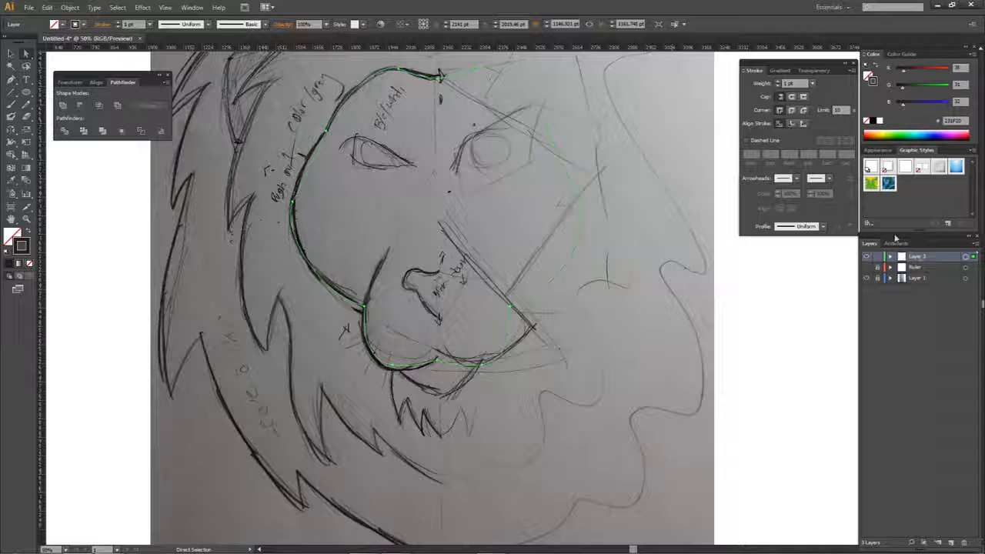
Step: Set the face outline's stroke weight to 60 pt
{"action": "left_click_drag", "start_coordinate": [800, 83], "coordinate": [754, 88]}
{"action": "type", "text": "40"}
{"action": "key", "text": "Return"}
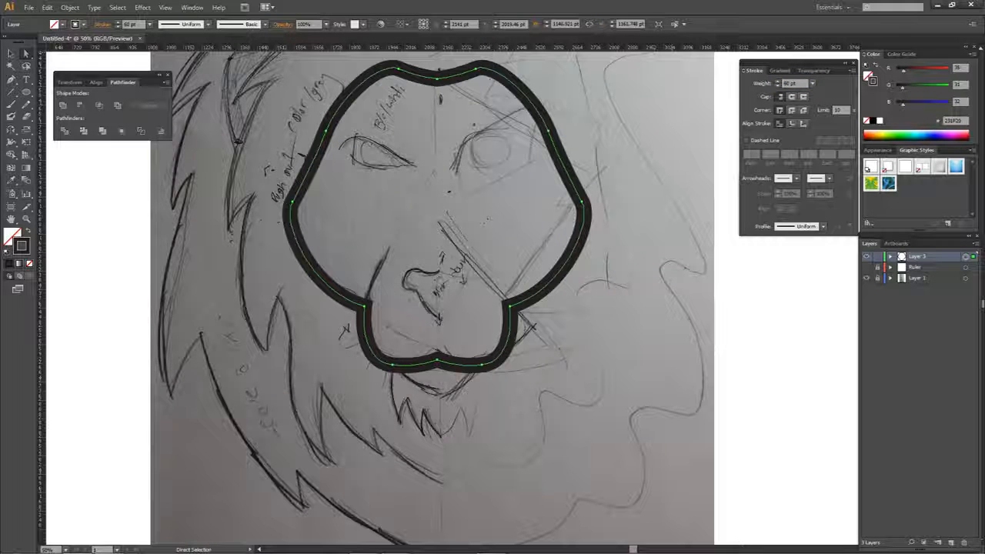
Step: Compare centre, inside and outside stroke alignment on the face outline, choose inside alignment, and deselect the shape
{"action": "left_click", "coordinate": [791, 124]}
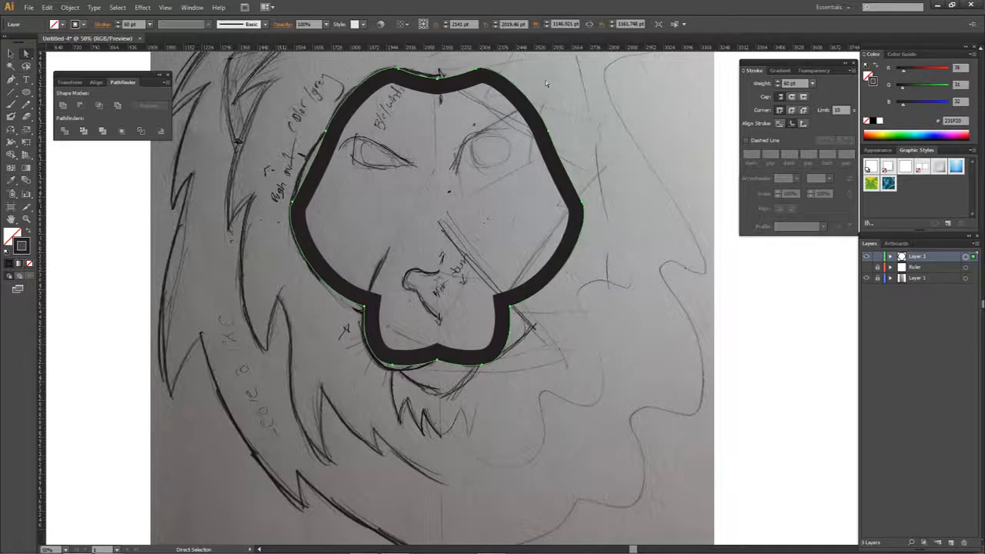
{"action": "left_click", "coordinate": [804, 123]}
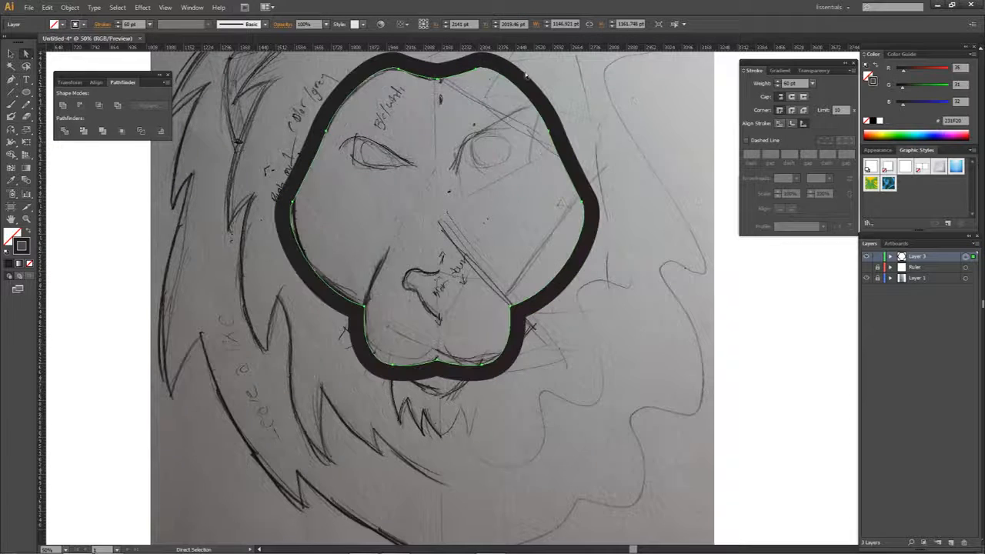
{"action": "left_click", "coordinate": [779, 124]}
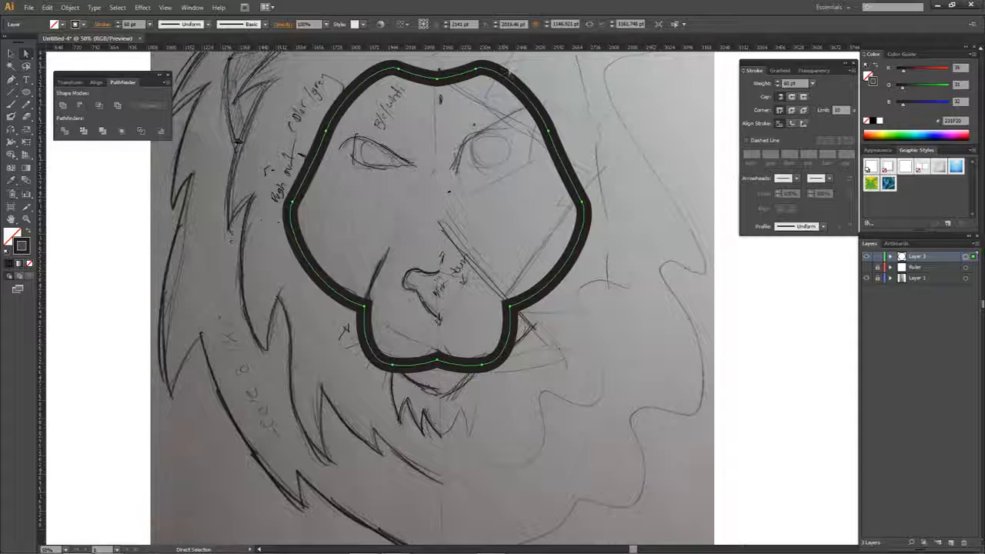
{"action": "left_click", "coordinate": [791, 124]}
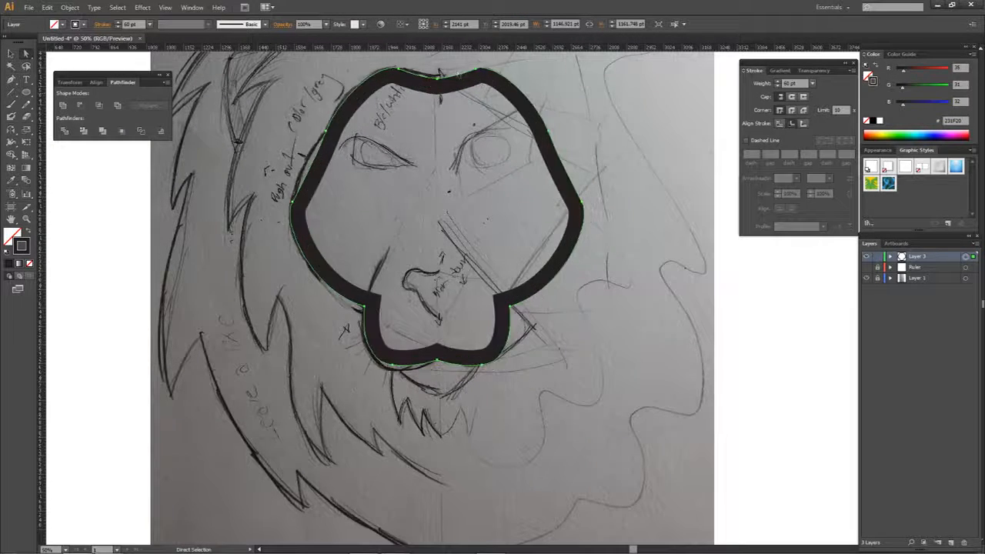
{"action": "left_click", "coordinate": [804, 124]}
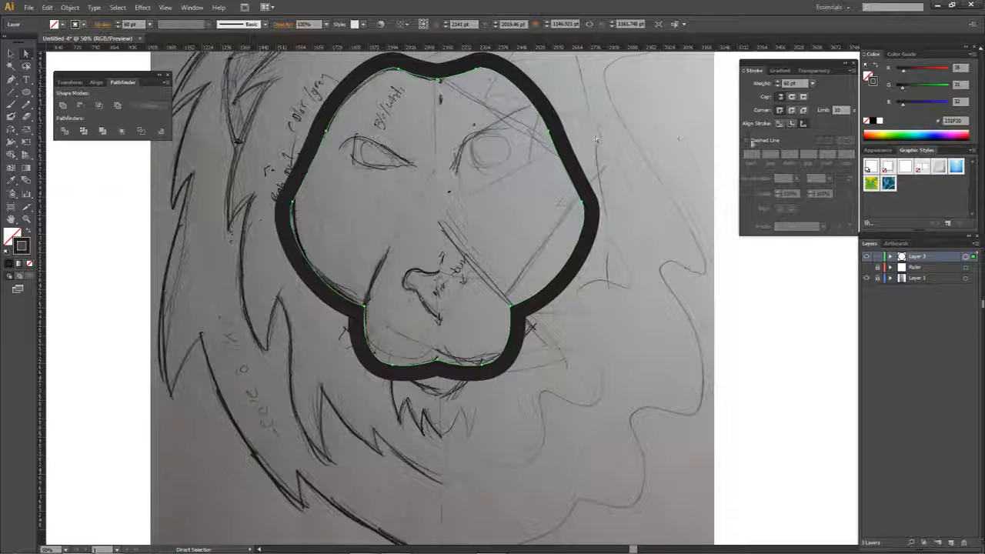
{"action": "left_click", "coordinate": [779, 124]}
{"action": "left_click", "coordinate": [791, 124]}
{"action": "left_click", "coordinate": [592, 164]}
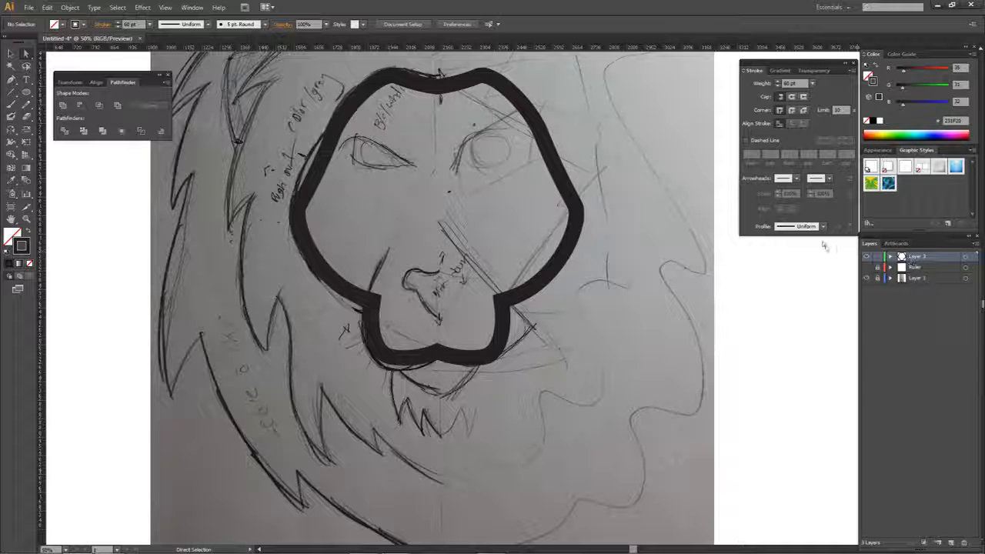
Step: Duplicate Layer 3 beneath the original and give the copied face shape a solid fill with no stroke
{"action": "left_click", "coordinate": [935, 261], "text": "alt"}
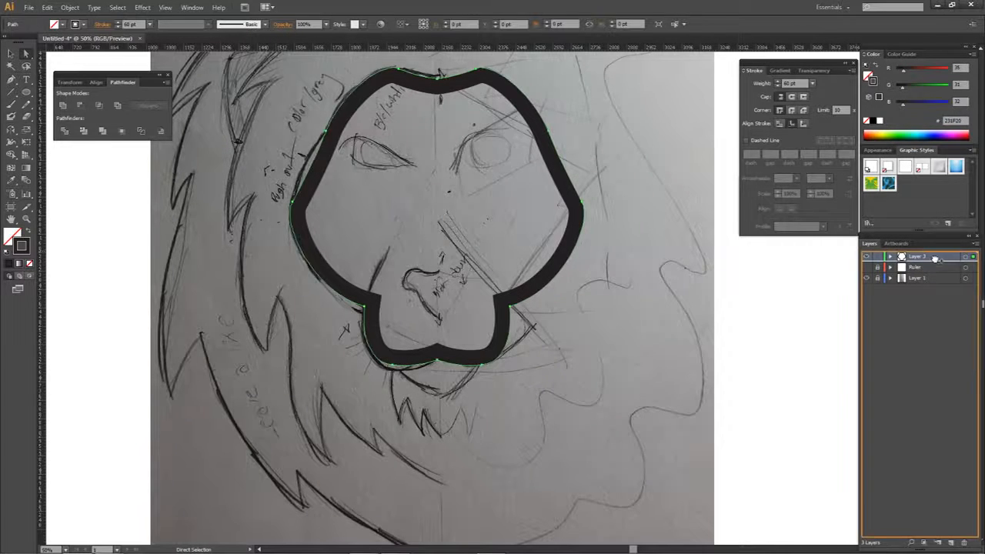
{"action": "left_click_drag", "start_coordinate": [935, 260], "coordinate": [928, 262]}
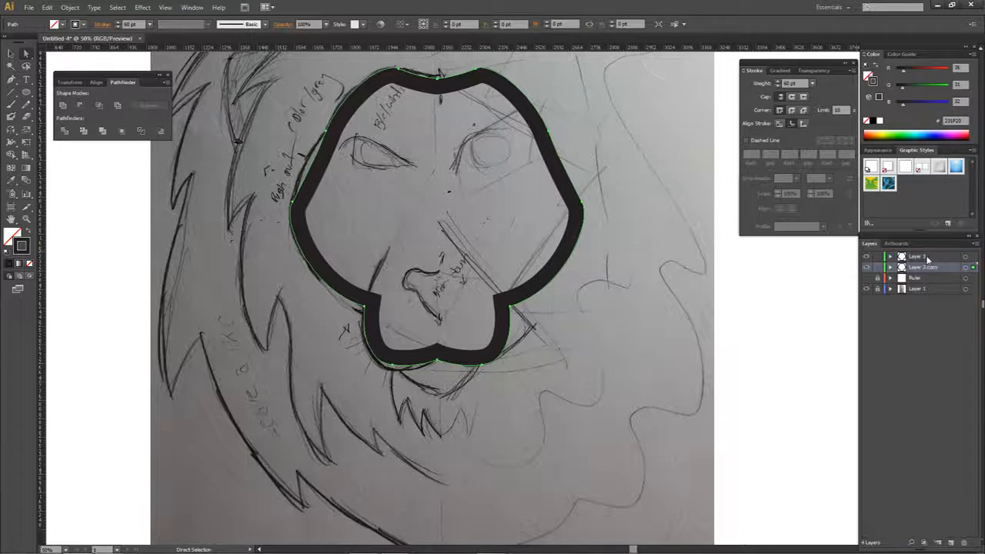
{"action": "left_click", "coordinate": [29, 264]}
{"action": "left_click", "coordinate": [11, 236]}
{"action": "left_click", "coordinate": [10, 264]}
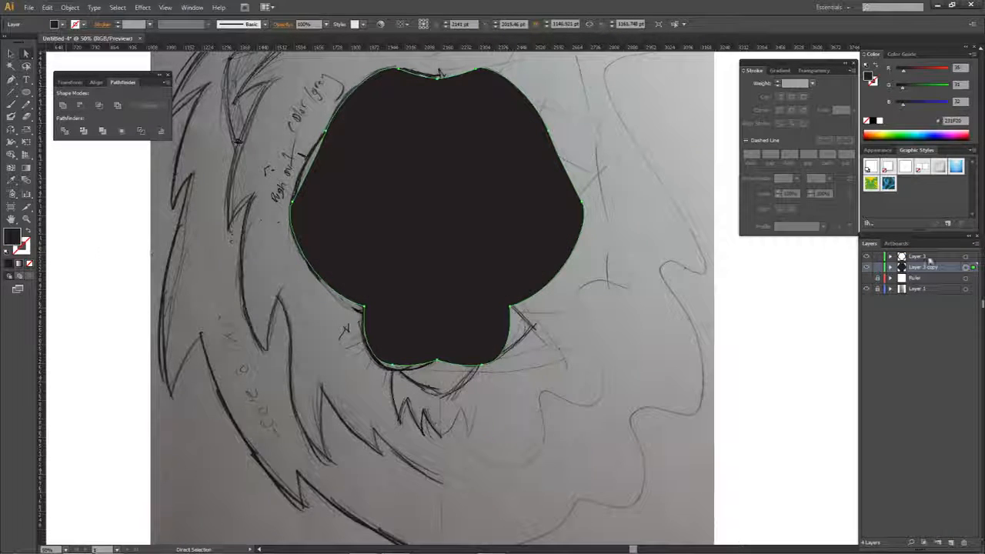
Step: Change the copied face shape's fill to light grey, RGB 226, 226, 226
{"action": "double_click", "coordinate": [11, 236]}
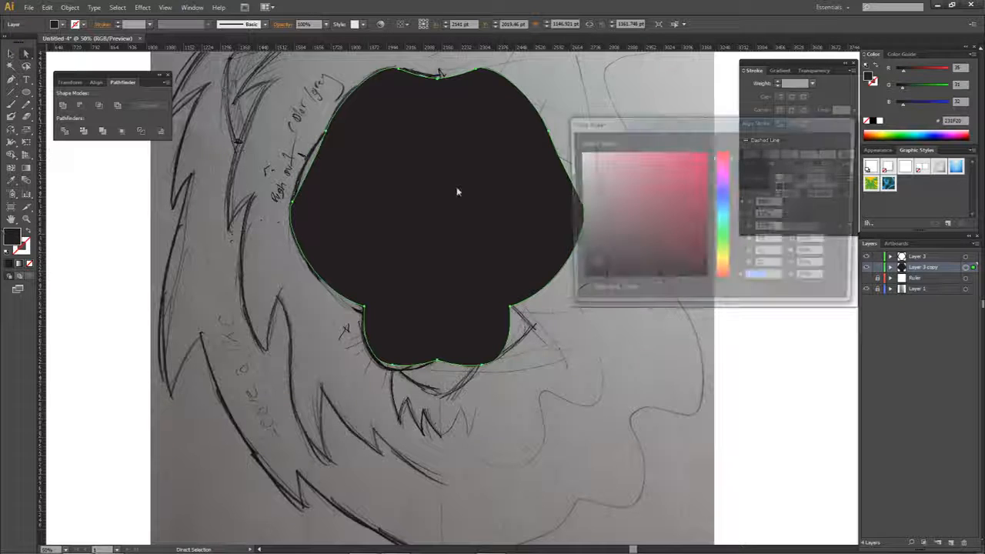
{"action": "left_click_drag", "start_coordinate": [590, 164], "coordinate": [579, 166]}
{"action": "left_click", "coordinate": [822, 157]}
{"action": "left_click", "coordinate": [835, 281]}
Step: Rename the outline layer "Face Stroke" and the filled copy's layer "Face"
{"action": "left_click", "coordinate": [917, 260]}
{"action": "double_click", "coordinate": [916, 258]}
{"action": "type", "text": "Face Stroke"}
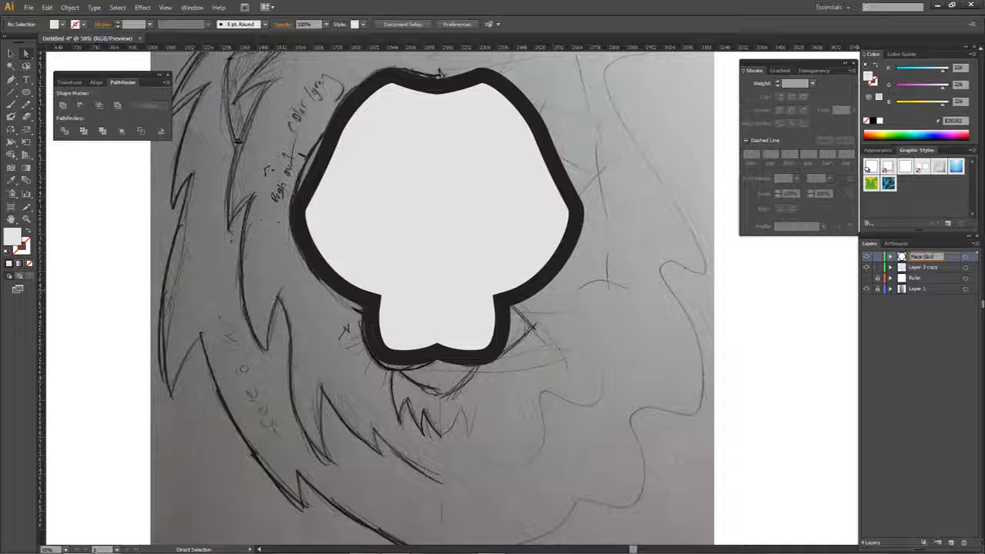
{"action": "left_click", "coordinate": [927, 266]}
{"action": "double_click", "coordinate": [927, 267]}
{"action": "type", "text": "Face"}
{"action": "key", "text": "Return"}
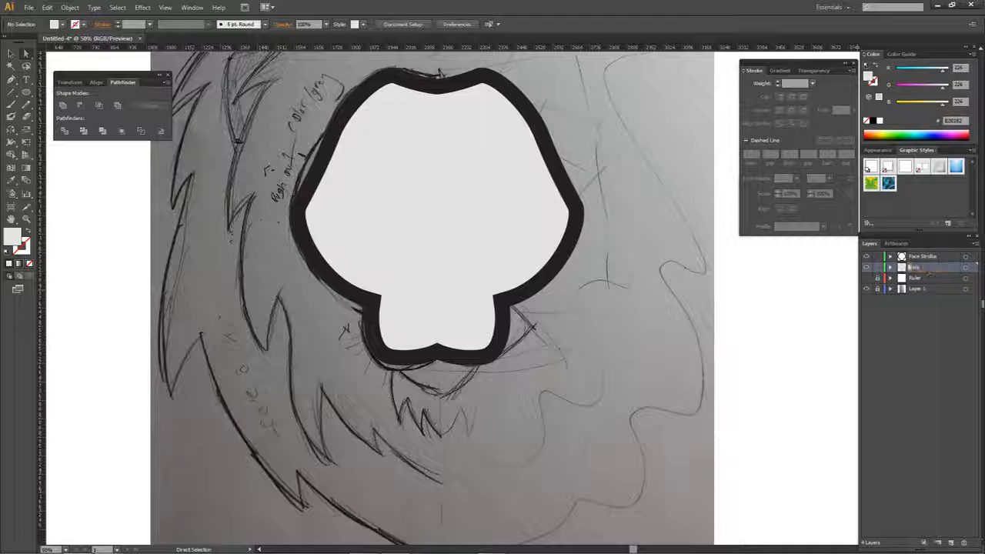
{"action": "left_click_drag", "start_coordinate": [699, 253], "coordinate": [704, 289]}
{"action": "left_click", "coordinate": [519, 228]}
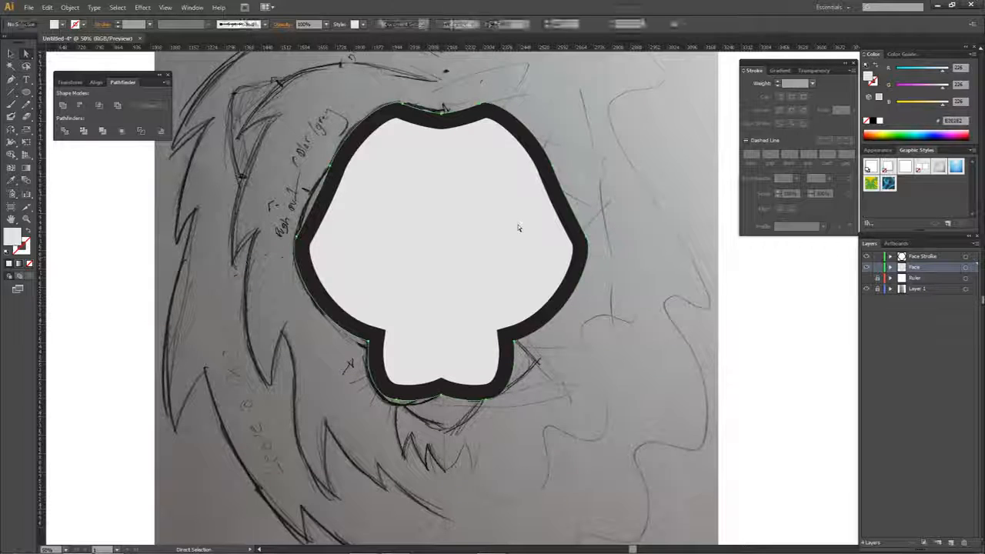
{"action": "left_click", "coordinate": [619, 179]}
{"action": "left_click", "coordinate": [8, 251]}
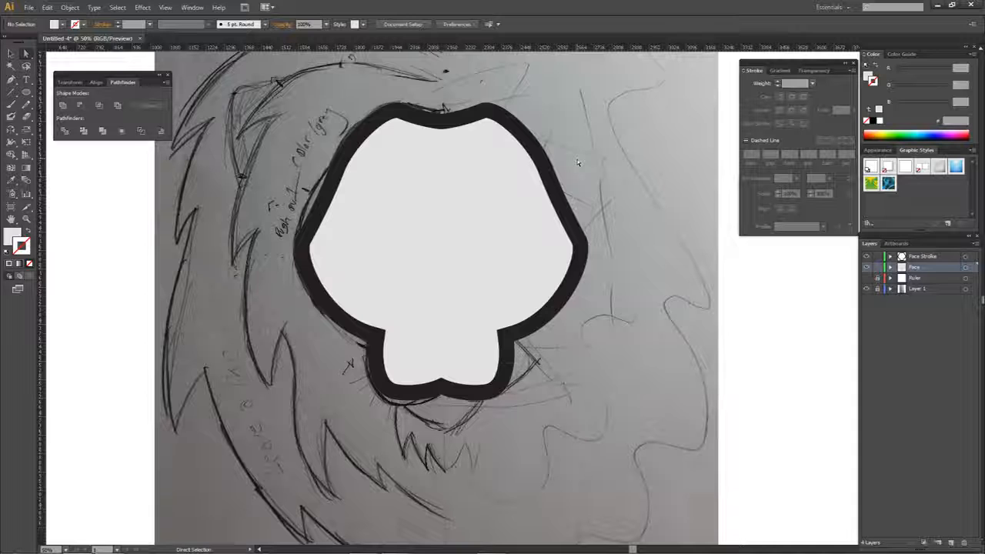
{"action": "left_click", "coordinate": [498, 171]}
{"action": "left_click_drag", "start_coordinate": [631, 279], "coordinate": [647, 309]}
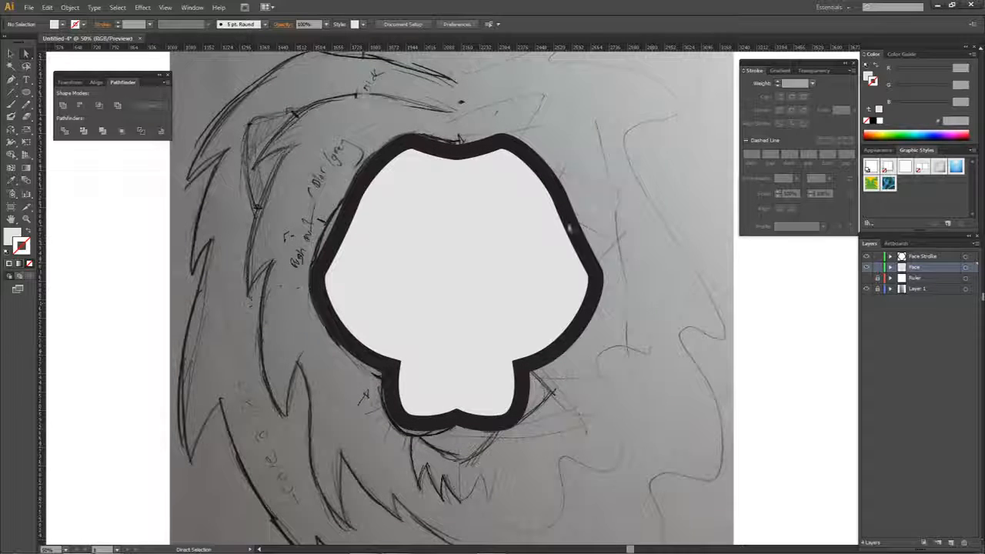
Step: Duplicate the Face layer beneath the original and select the copied face shape
{"action": "left_click", "coordinate": [913, 259]}
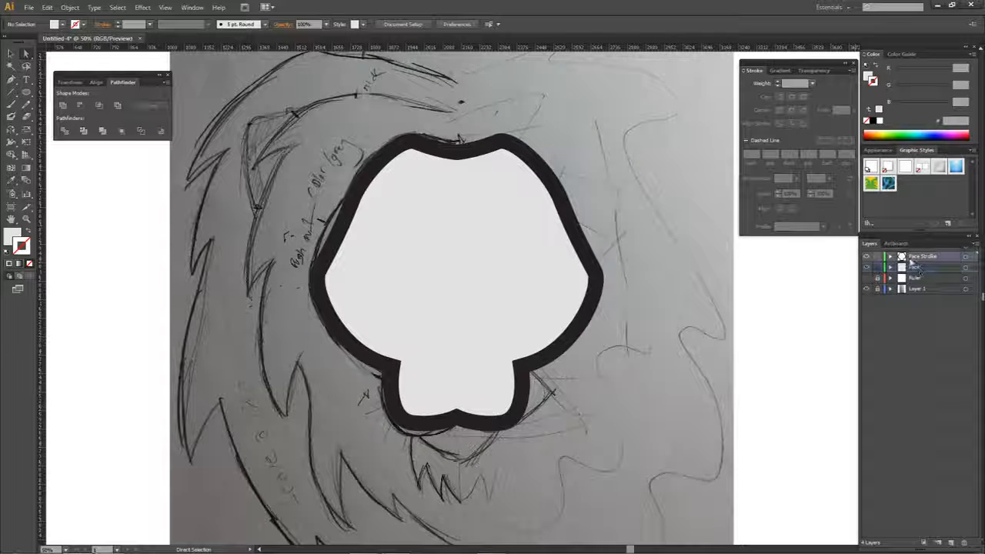
{"action": "left_click", "coordinate": [916, 268]}
{"action": "left_click", "coordinate": [917, 269], "text": "alt"}
{"action": "left_click_drag", "start_coordinate": [916, 269], "coordinate": [916, 273]}
{"action": "left_click", "coordinate": [966, 279]}
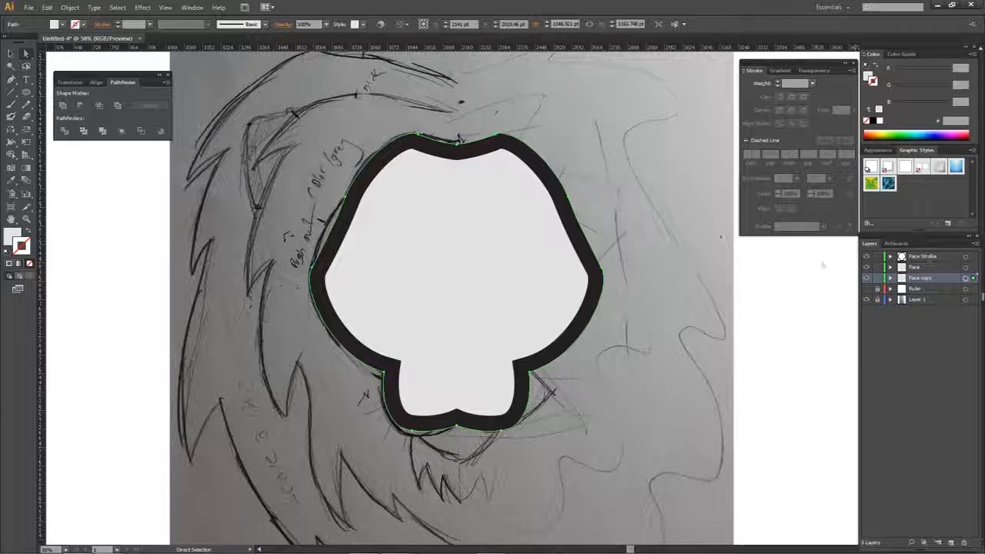
Step: Try an outward Offset Path with miter joins on the copied face shape, inspect the border, and delete the copied layer
{"action": "left_click", "coordinate": [70, 7]}
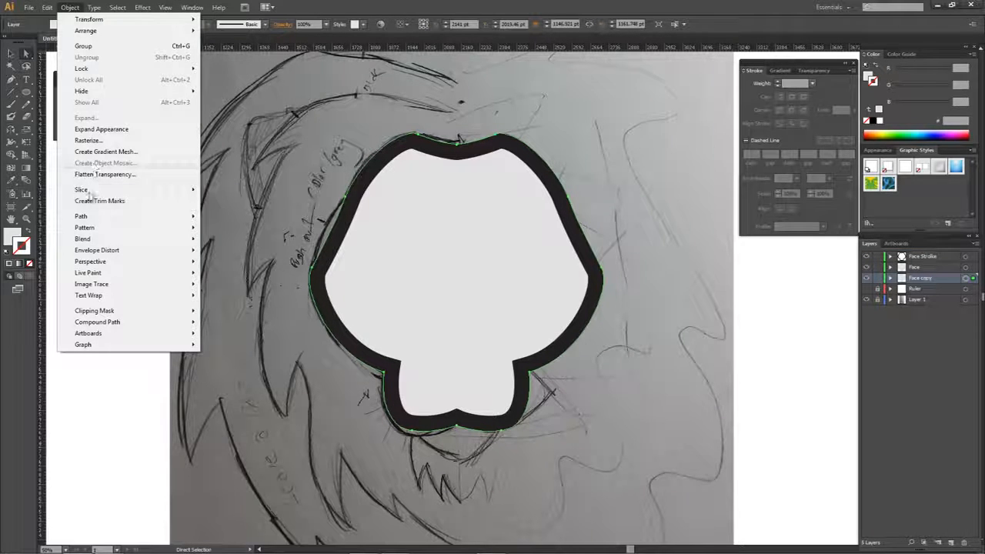
{"action": "mouse_move", "coordinate": [83, 219]}
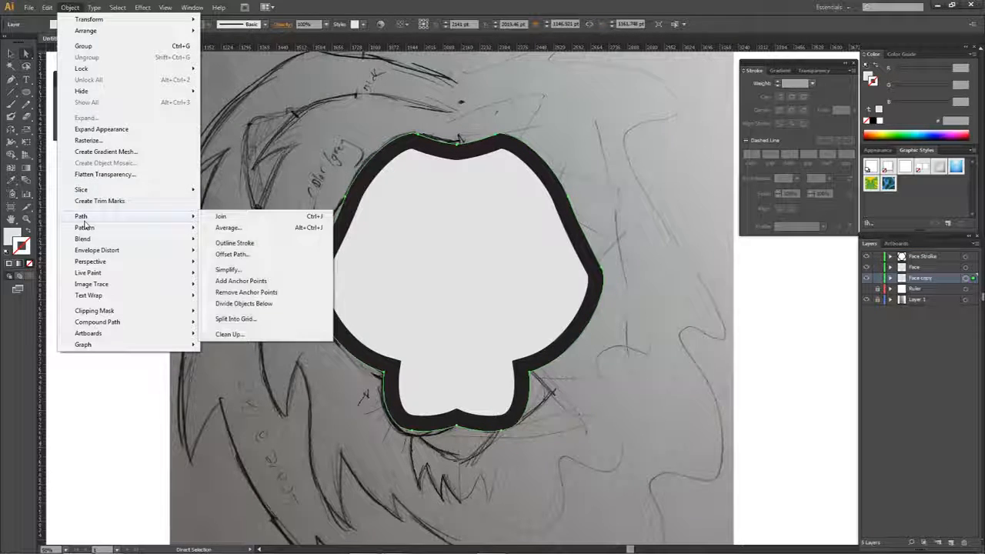
{"action": "left_click", "coordinate": [239, 256]}
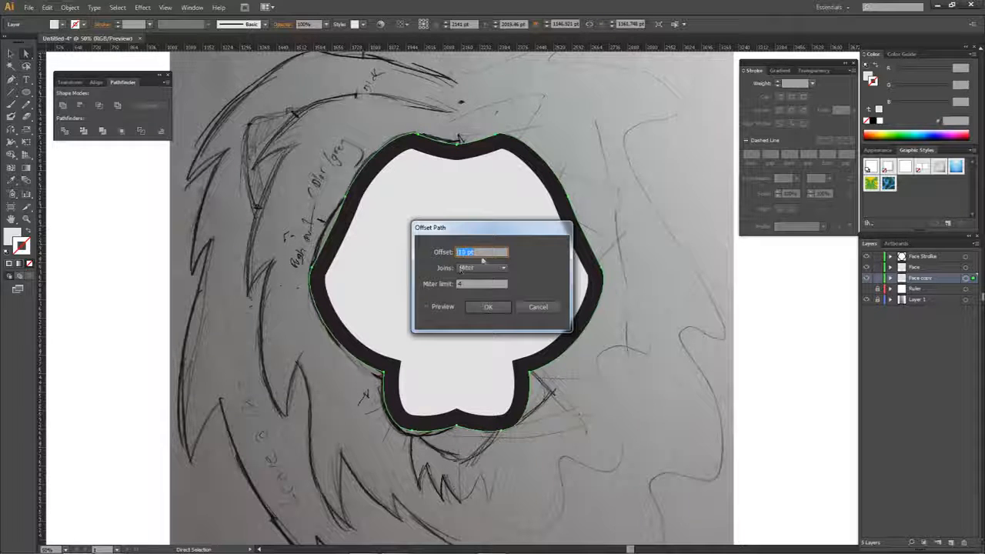
{"action": "left_click", "coordinate": [488, 306]}
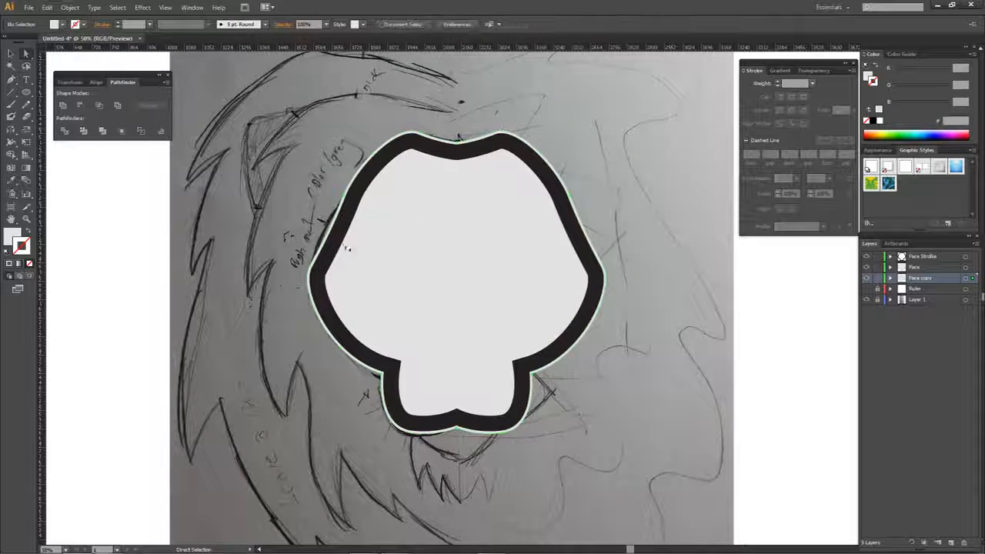
{"action": "scroll", "coordinate": [561, 348], "scroll_direction": "up", "scroll_amount": 3}
{"action": "scroll", "coordinate": [596, 308], "scroll_direction": "down", "scroll_amount": 4}
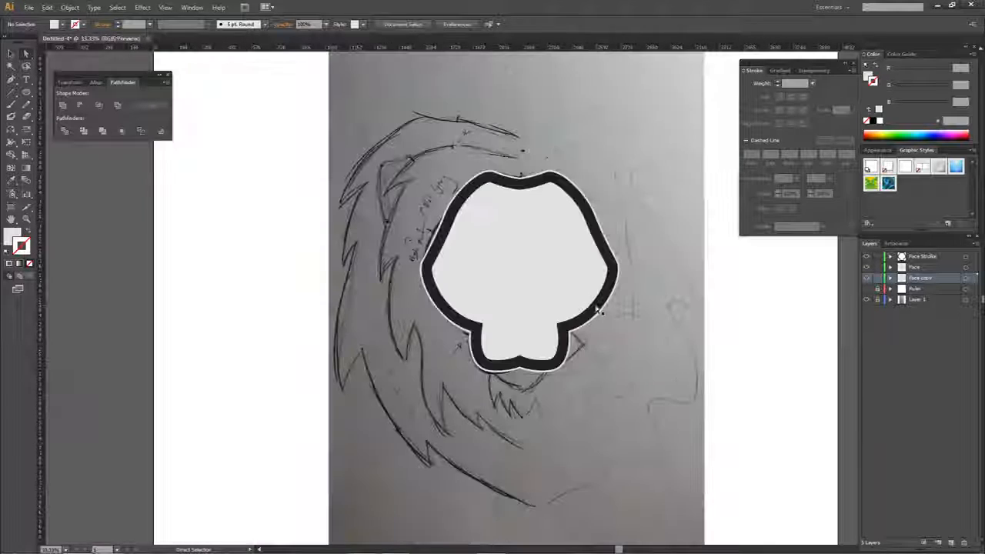
{"action": "left_click_drag", "start_coordinate": [919, 278], "coordinate": [963, 542]}
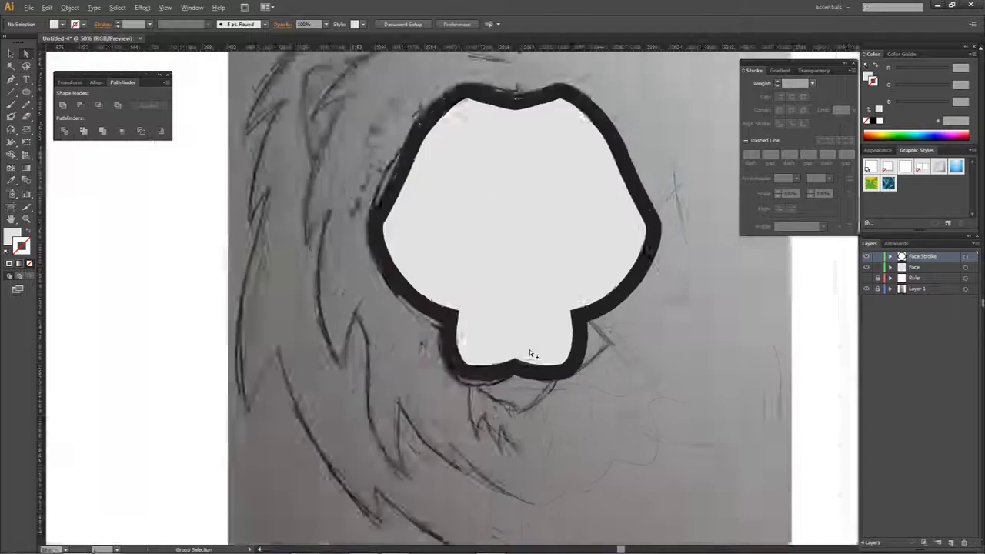
Step: Set the grey face fill's opacity to 60% to reveal the sketch beneath it
{"action": "scroll", "coordinate": [531, 349], "scroll_direction": "up", "scroll_amount": 2}
{"action": "left_click", "coordinate": [813, 71]}
{"action": "left_click", "coordinate": [192, 7]}
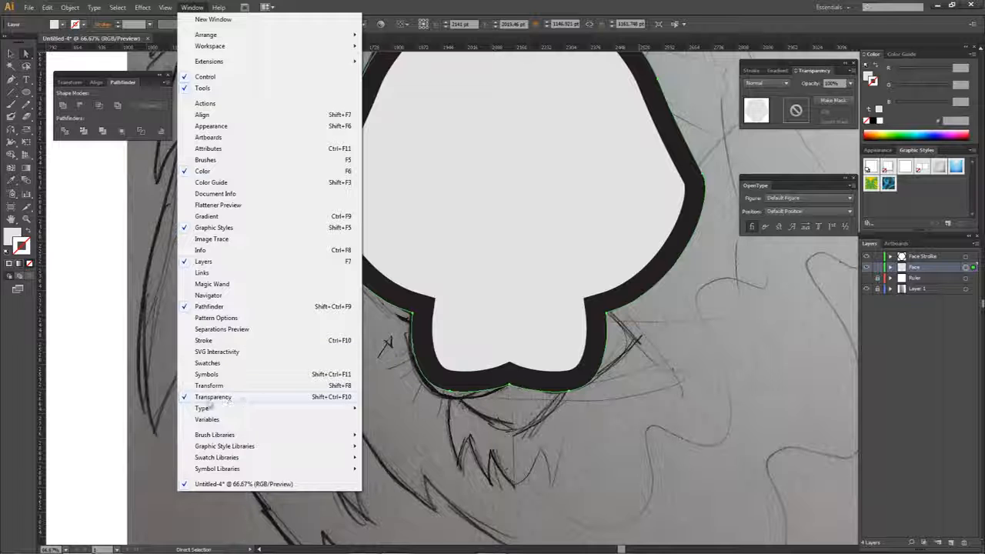
{"action": "left_click", "coordinate": [849, 83]}
{"action": "left_click", "coordinate": [849, 83]}
{"action": "left_click", "coordinate": [856, 163]}
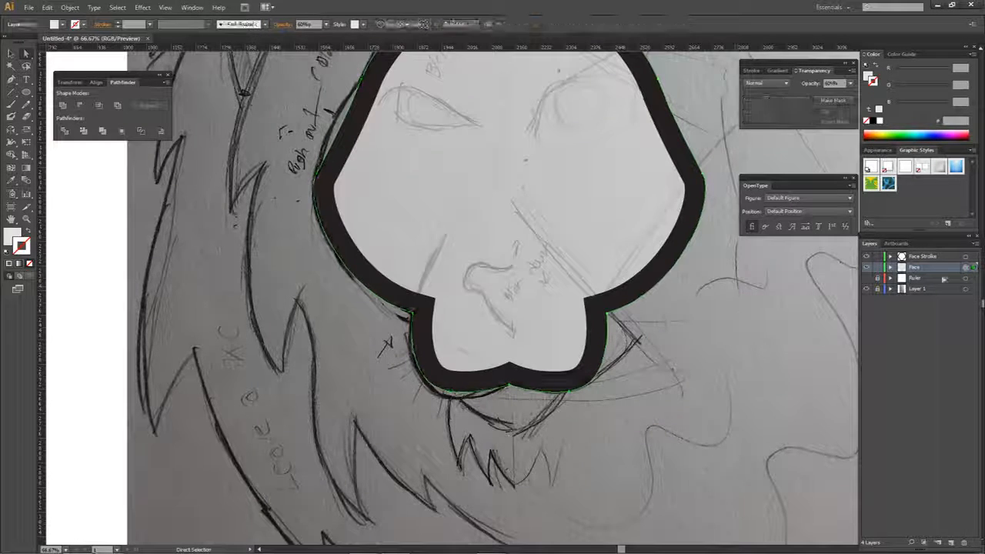
{"action": "left_click", "coordinate": [966, 267]}
Step: Lock the Face and Face Stroke layers and add a new layer above them
{"action": "left_click", "coordinate": [877, 267]}
{"action": "left_click", "coordinate": [877, 256]}
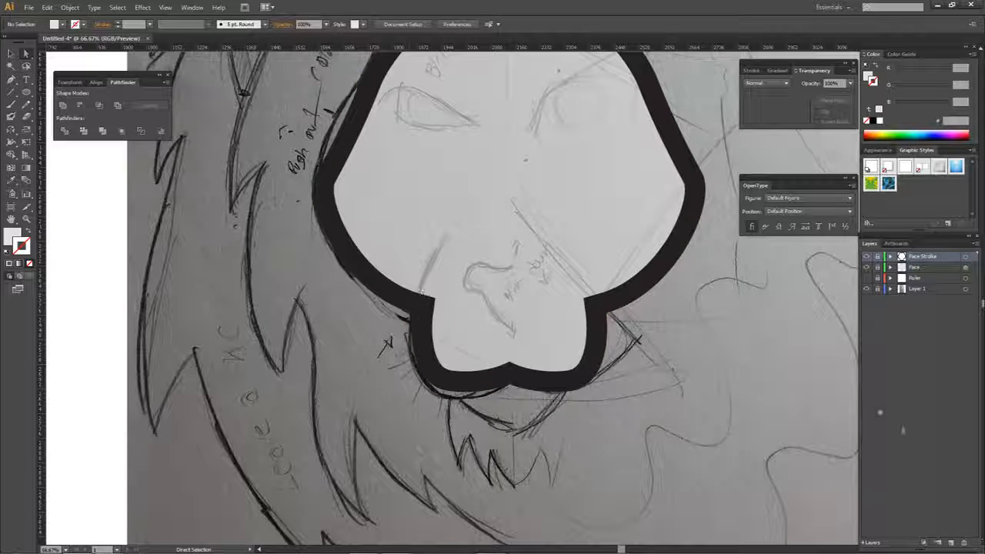
{"action": "left_click", "coordinate": [949, 542]}
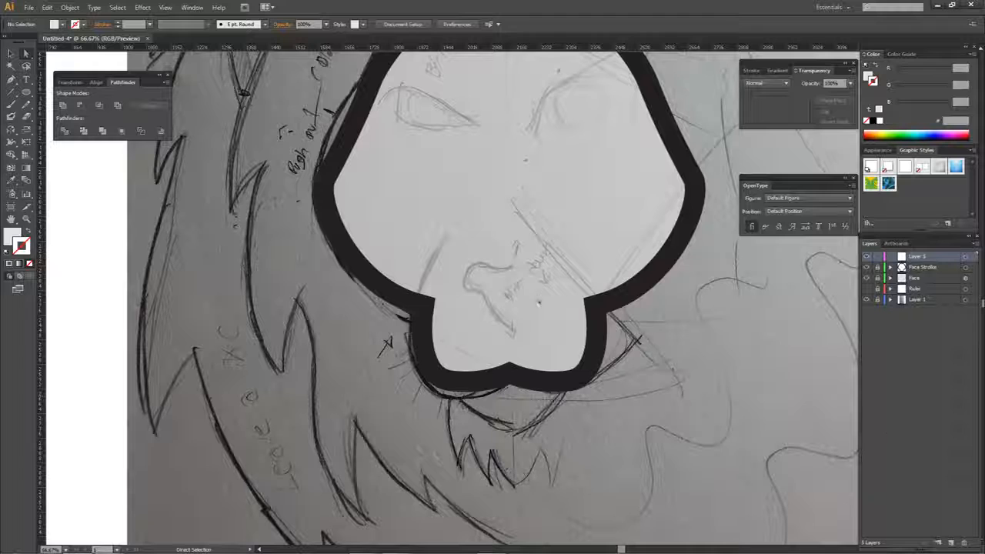
Step: With the Pen tool, draw a curve from the muzzle outline's left inner edge up to a tip beside the sketched nose
{"action": "scroll", "coordinate": [408, 296], "scroll_direction": "up", "scroll_amount": 1}
{"action": "key", "text": "p"}
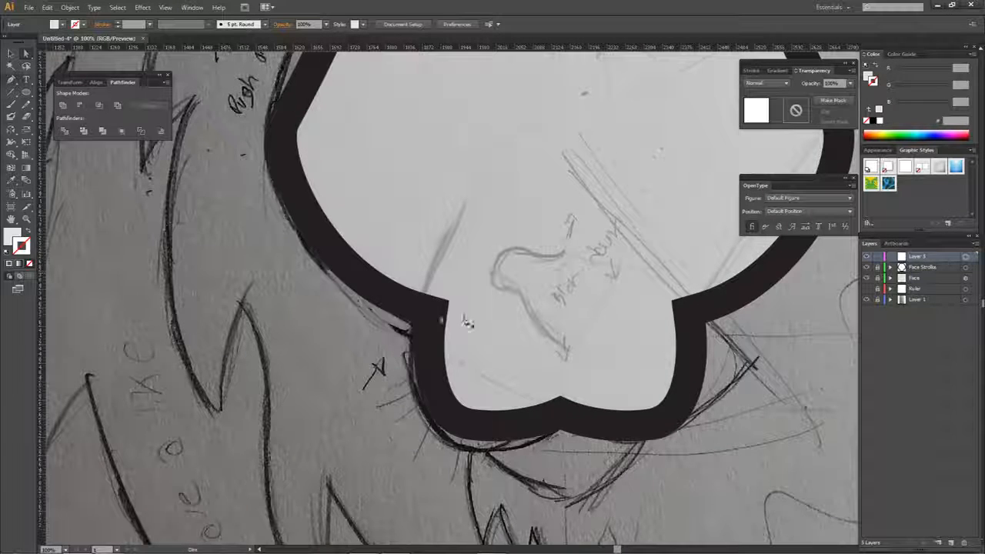
{"action": "scroll", "coordinate": [454, 340], "scroll_direction": "up", "scroll_amount": 3}
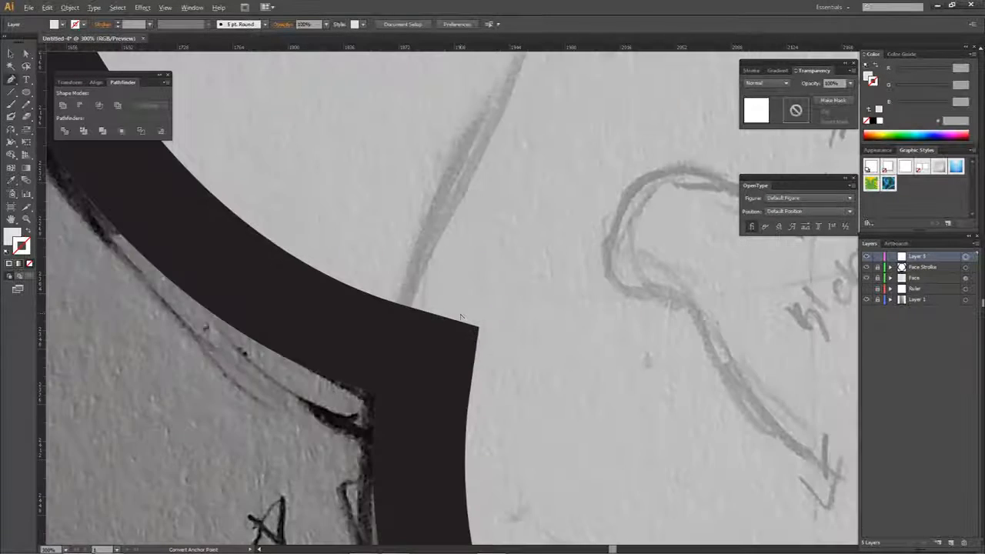
{"action": "scroll", "coordinate": [454, 339], "scroll_direction": "down", "scroll_amount": 3}
{"action": "scroll", "coordinate": [453, 331], "scroll_direction": "up", "scroll_amount": 3}
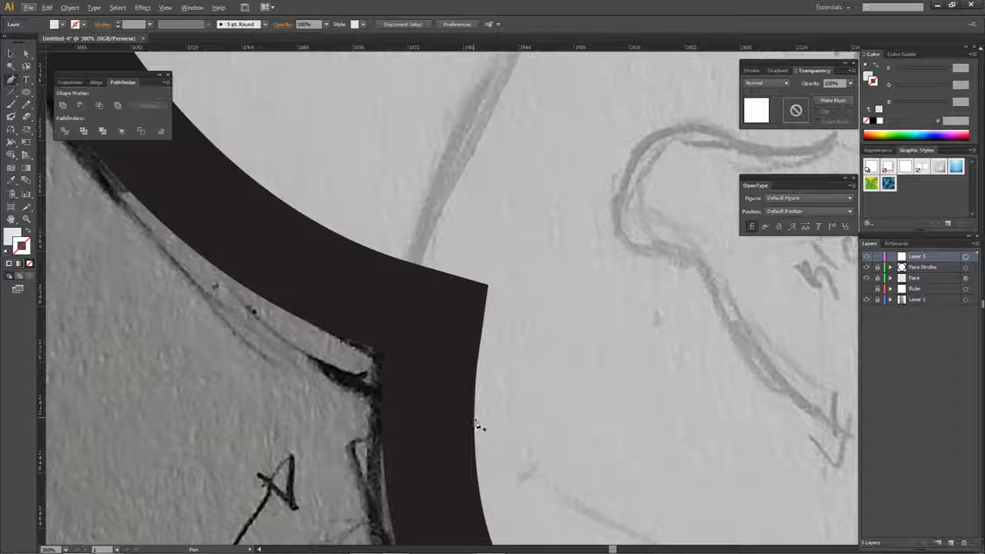
{"action": "scroll", "coordinate": [477, 424], "scroll_direction": "down", "scroll_amount": 3}
{"action": "scroll", "coordinate": [482, 267], "scroll_direction": "up", "scroll_amount": 1}
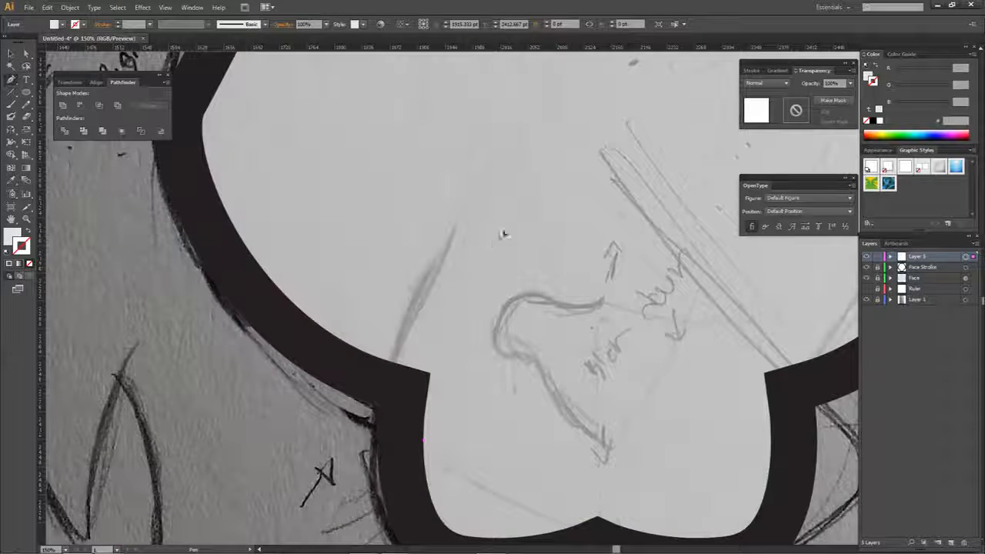
{"action": "left_click_drag", "start_coordinate": [562, 198], "coordinate": [538, 197]}
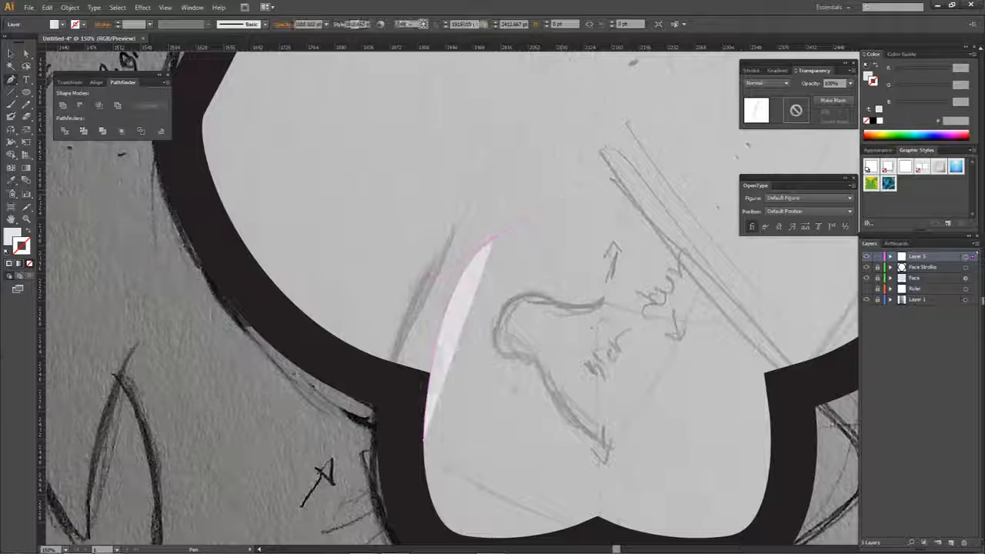
Step: Adjust the cheek line's curve so it flows smoothly from the muzzle outline past the inner corner to the tip
{"action": "scroll", "coordinate": [413, 415], "scroll_direction": "up", "scroll_amount": 4}
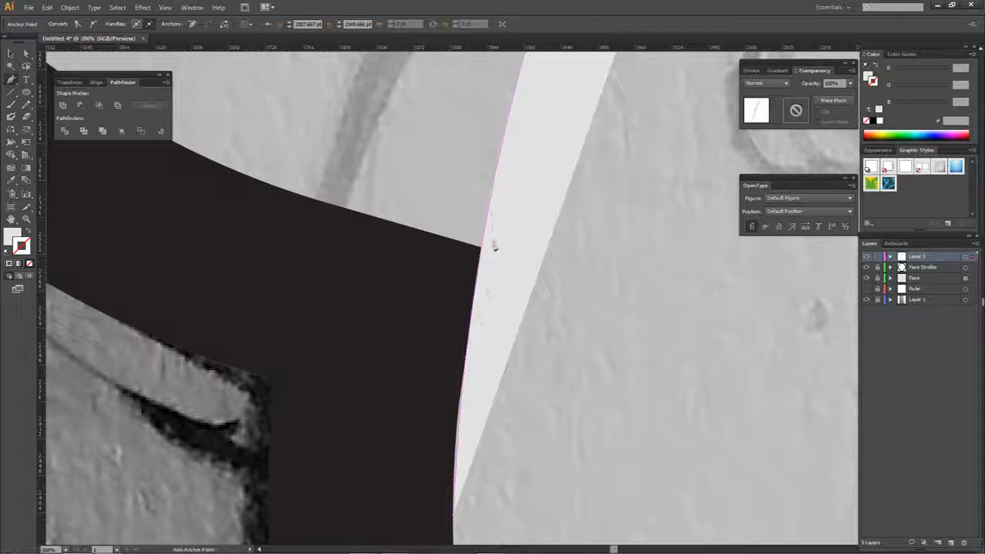
{"action": "scroll", "coordinate": [492, 268], "scroll_direction": "down", "scroll_amount": 3}
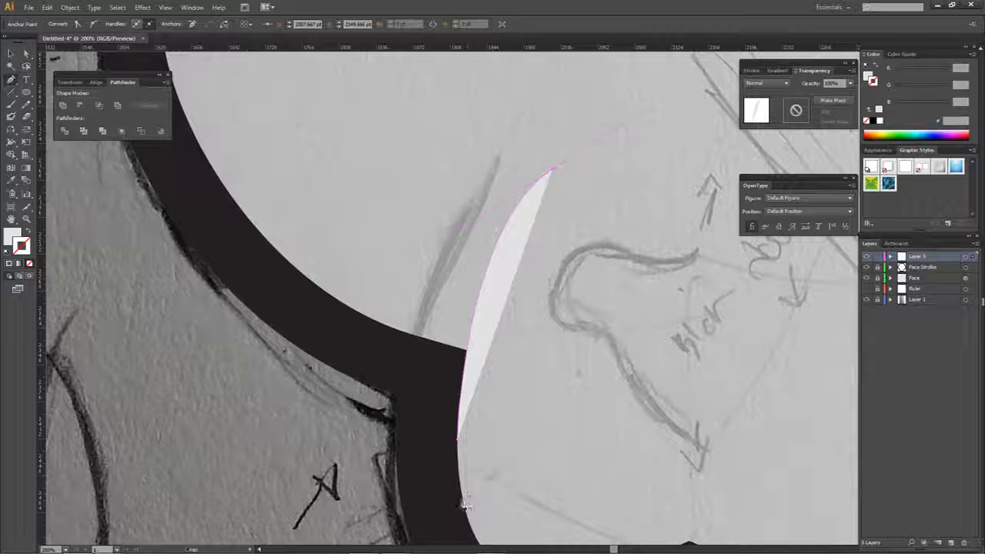
{"action": "left_click_drag", "start_coordinate": [475, 347], "coordinate": [486, 349]}
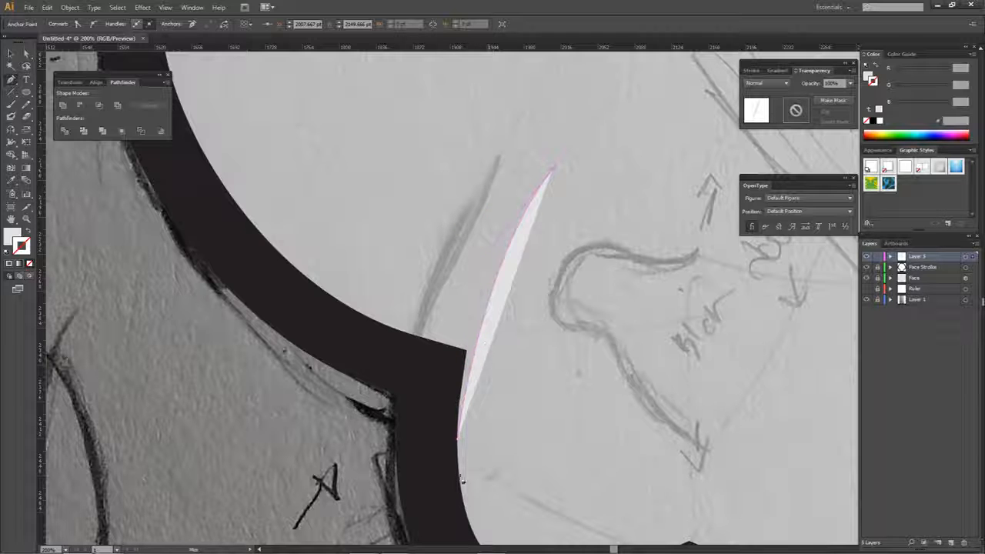
{"action": "left_click_drag", "start_coordinate": [481, 262], "coordinate": [462, 308]}
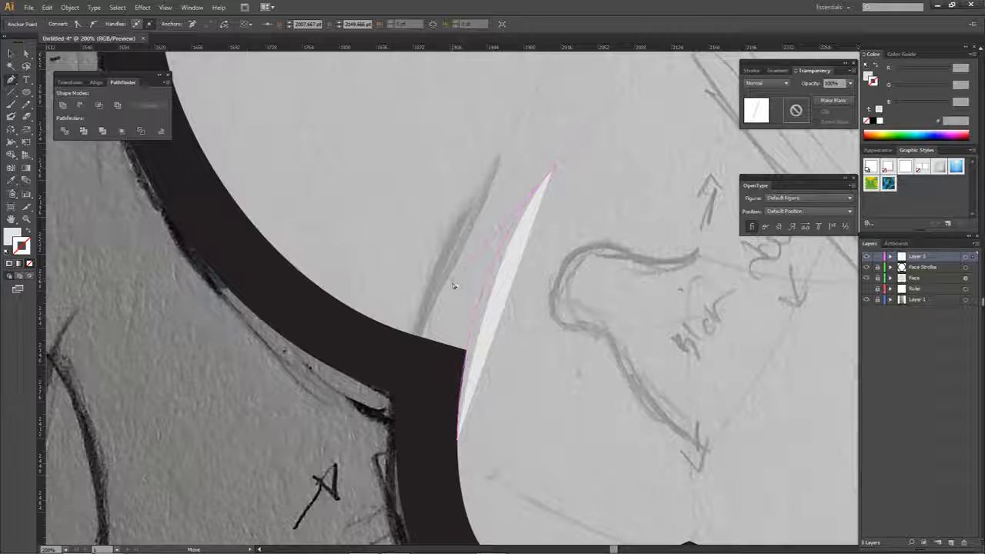
{"action": "left_click_drag", "start_coordinate": [454, 285], "coordinate": [454, 284]}
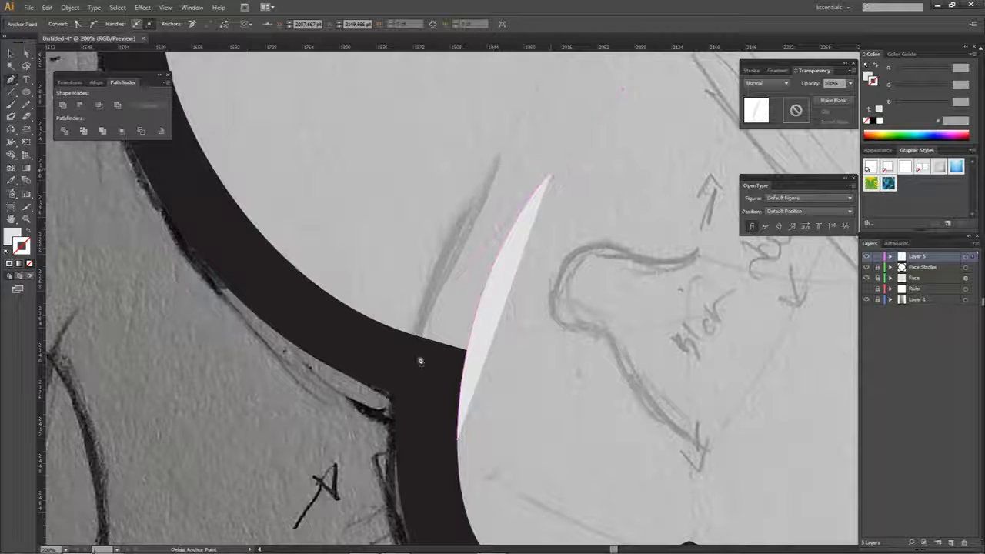
Step: Curve the cheek line back from its tip into the thick outline to form a tapered spike, and deselect it
{"action": "left_click", "coordinate": [397, 350], "text": "ctrl"}
{"action": "left_click", "coordinate": [552, 176]}
{"action": "left_click_drag", "start_coordinate": [397, 360], "coordinate": [369, 444]}
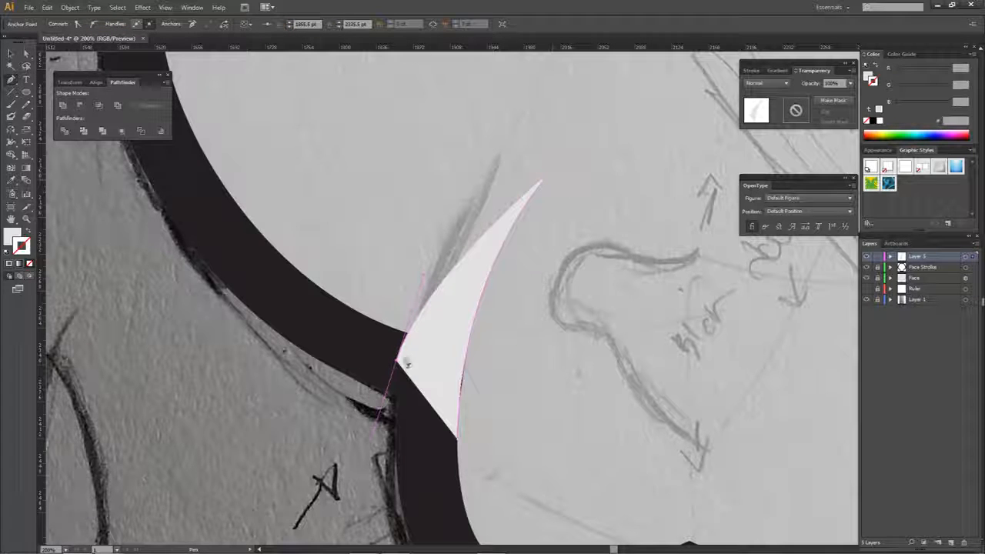
{"action": "left_click", "coordinate": [495, 387], "text": "ctrl"}
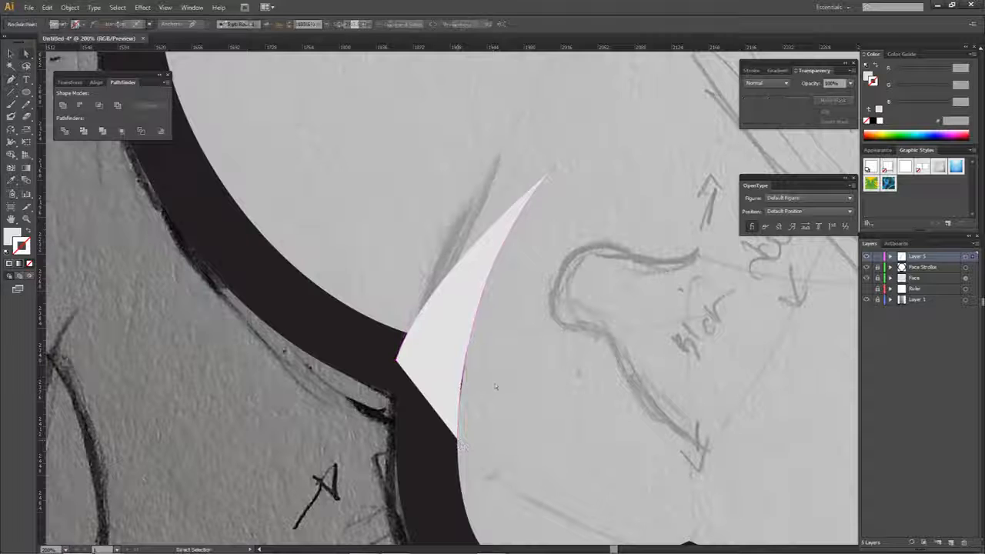
Step: Refine the cheek spike's curves so its right edge covers the sliver of outline beside the muzzle
{"action": "scroll", "coordinate": [462, 383], "scroll_direction": "up", "scroll_amount": 1}
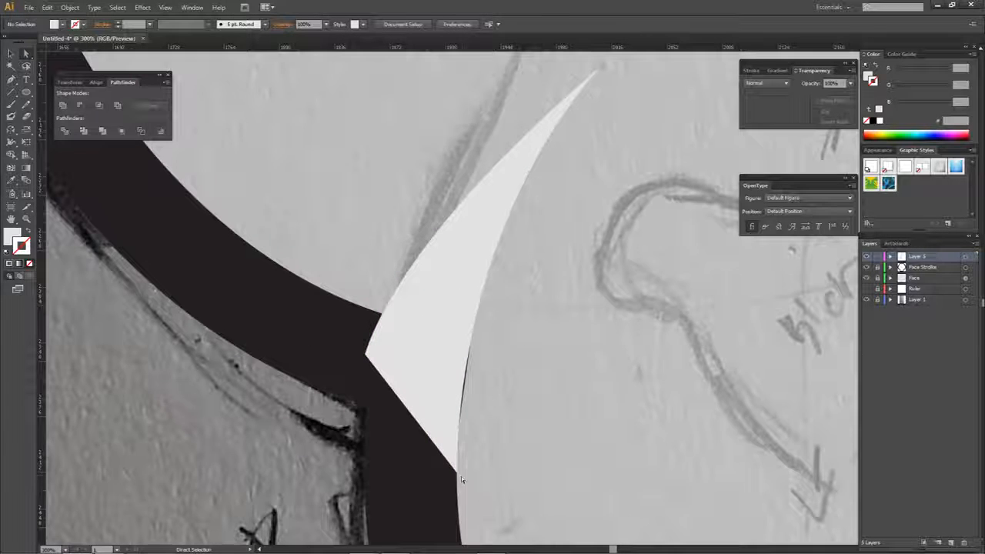
{"action": "left_click", "coordinate": [471, 242]}
{"action": "left_click_drag", "start_coordinate": [449, 241], "coordinate": [457, 223]}
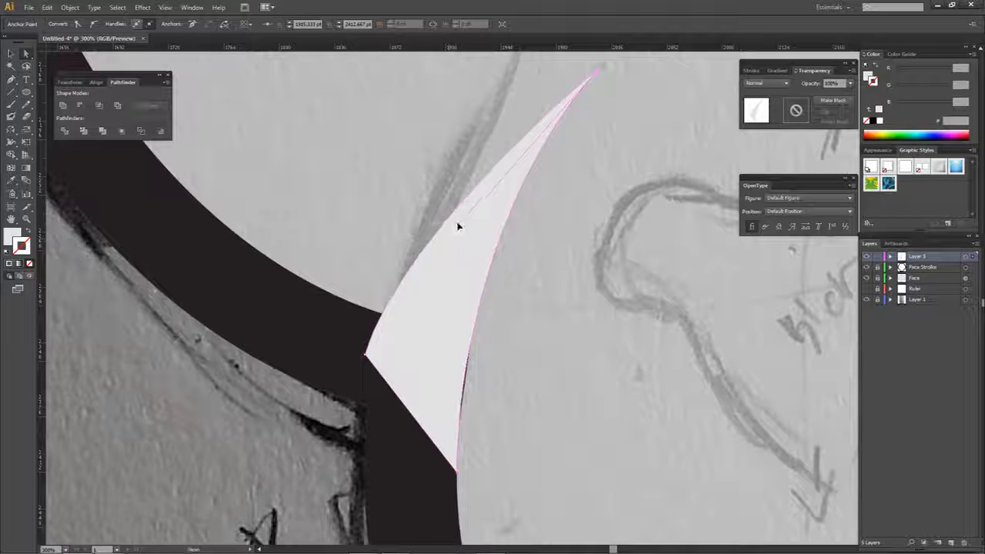
{"action": "left_click", "coordinate": [500, 308]}
{"action": "left_click", "coordinate": [472, 291]}
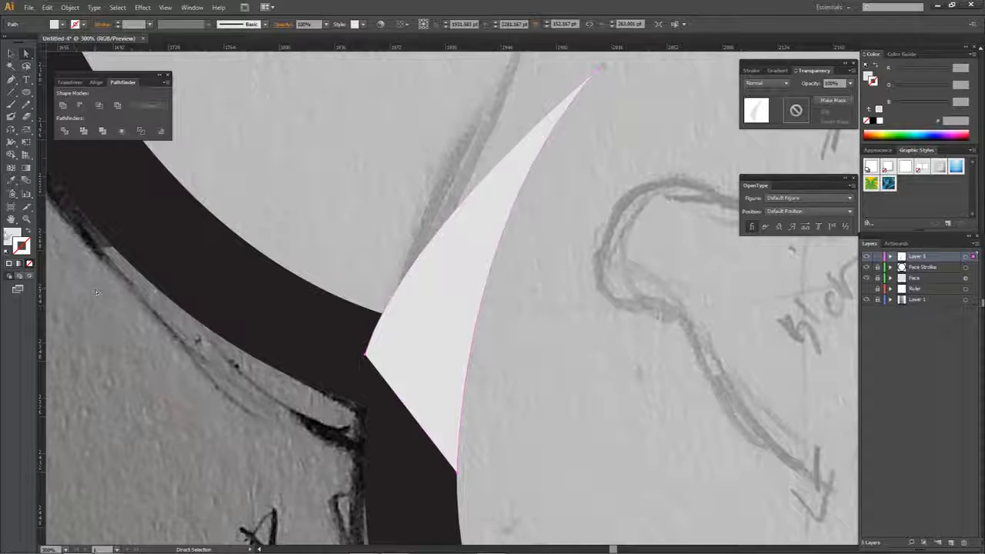
{"action": "left_click", "coordinate": [571, 266]}
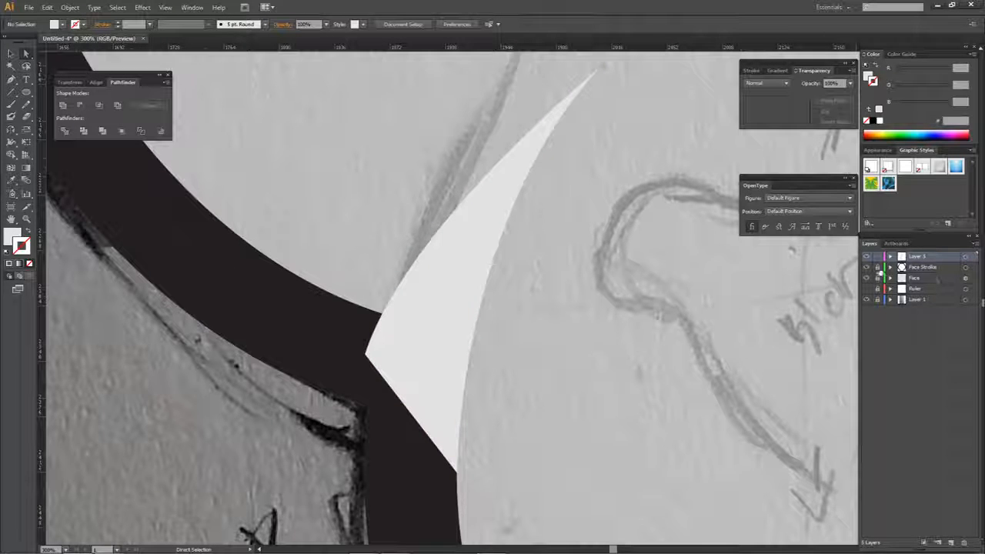
Step: Copy the face outline's dark stroke colour, hex 231F20, and apply it as the cheek spike's fill
{"action": "left_click", "coordinate": [965, 267]}
{"action": "double_click", "coordinate": [19, 246]}
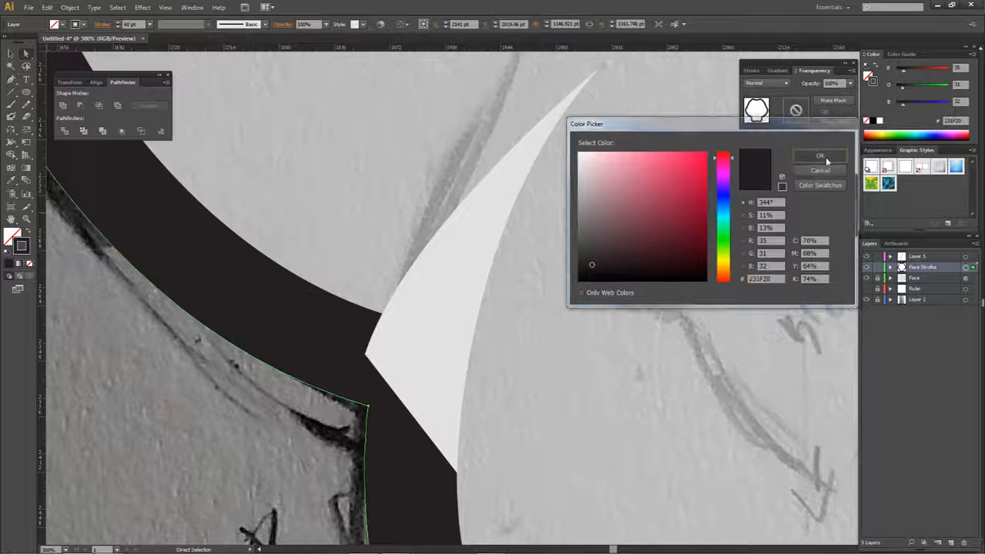
{"action": "left_click", "coordinate": [820, 157]}
{"action": "left_click", "coordinate": [439, 257]}
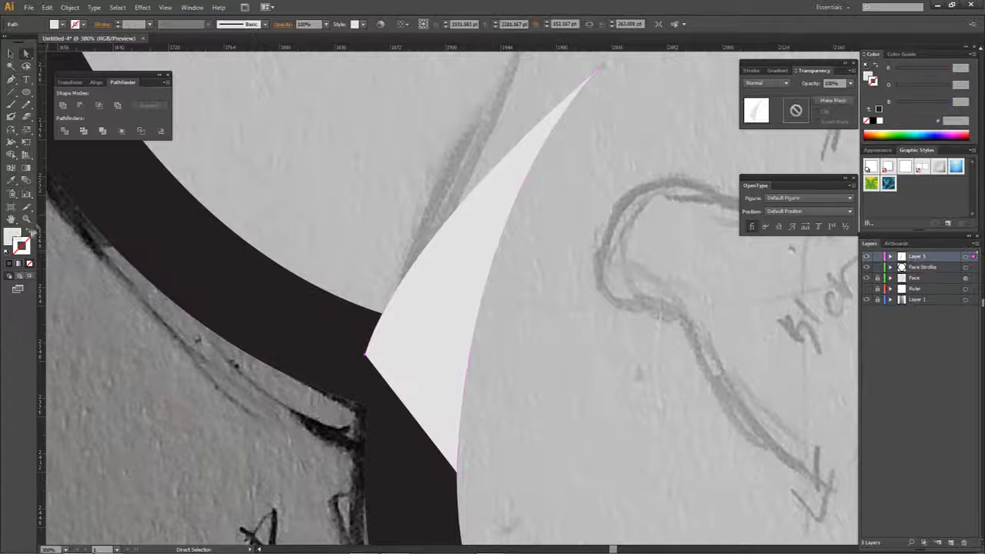
{"action": "double_click", "coordinate": [12, 235]}
{"action": "left_click", "coordinate": [831, 158]}
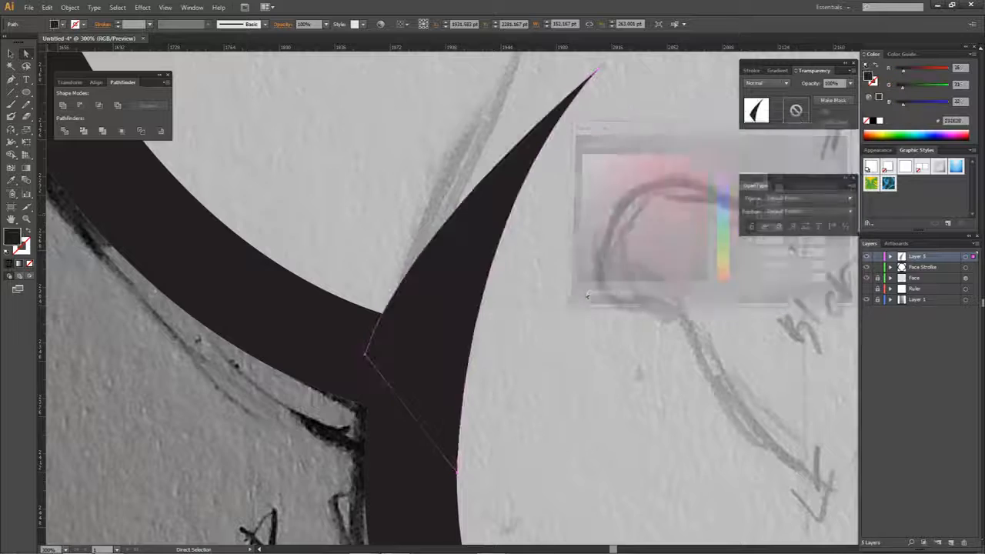
{"action": "left_click", "coordinate": [587, 296]}
Step: Place a copy of the cheek spike at the muzzle's right corner and reflect it across the vertical axis
{"action": "scroll", "coordinate": [581, 297], "scroll_direction": "down", "scroll_amount": 4}
{"action": "left_click_drag", "start_coordinate": [639, 298], "coordinate": [403, 323]}
{"action": "left_click", "coordinate": [878, 267]}
{"action": "left_click", "coordinate": [317, 319], "text": "alt"}
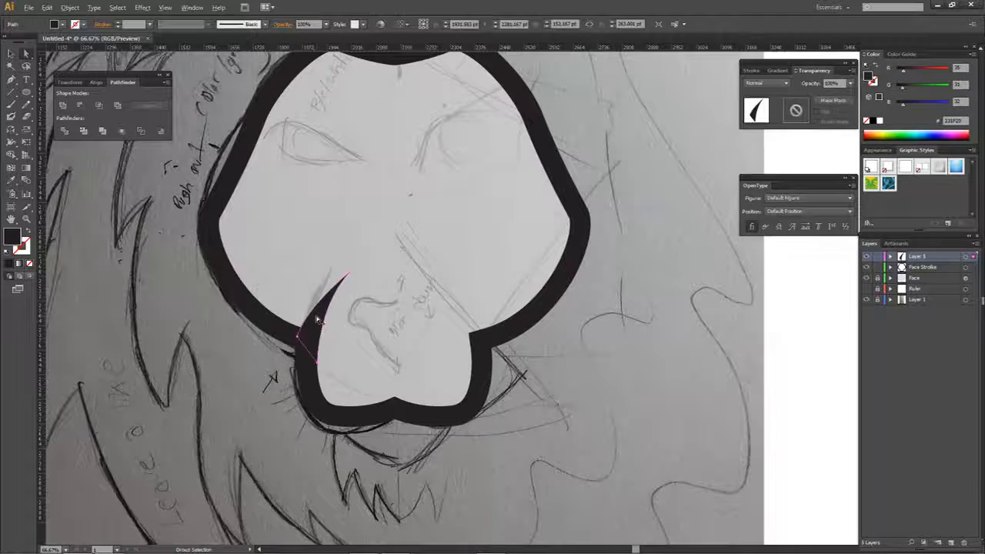
{"action": "left_click_drag", "start_coordinate": [317, 320], "coordinate": [495, 330]}
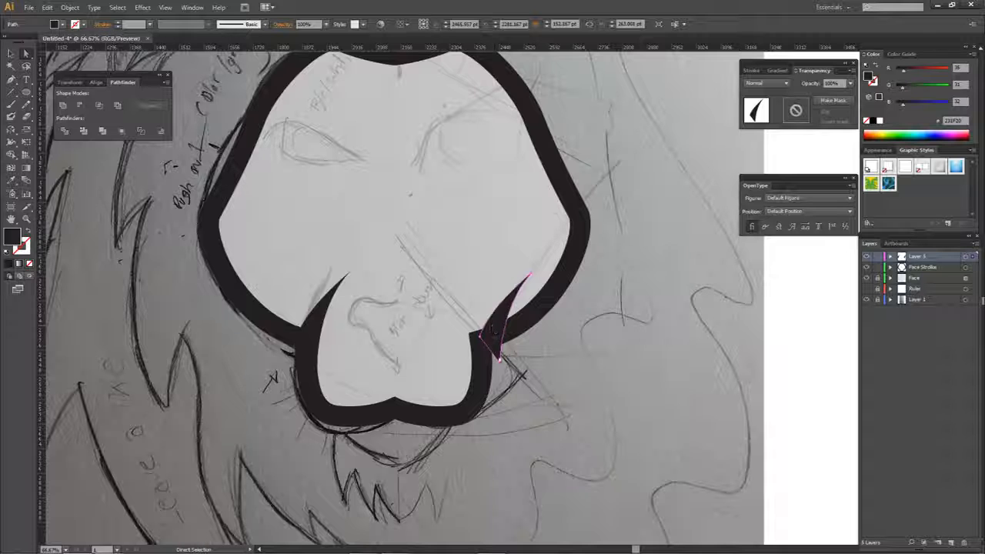
{"action": "right_click", "coordinate": [495, 335]}
{"action": "mouse_move", "coordinate": [536, 474]}
{"action": "left_click", "coordinate": [624, 423]}
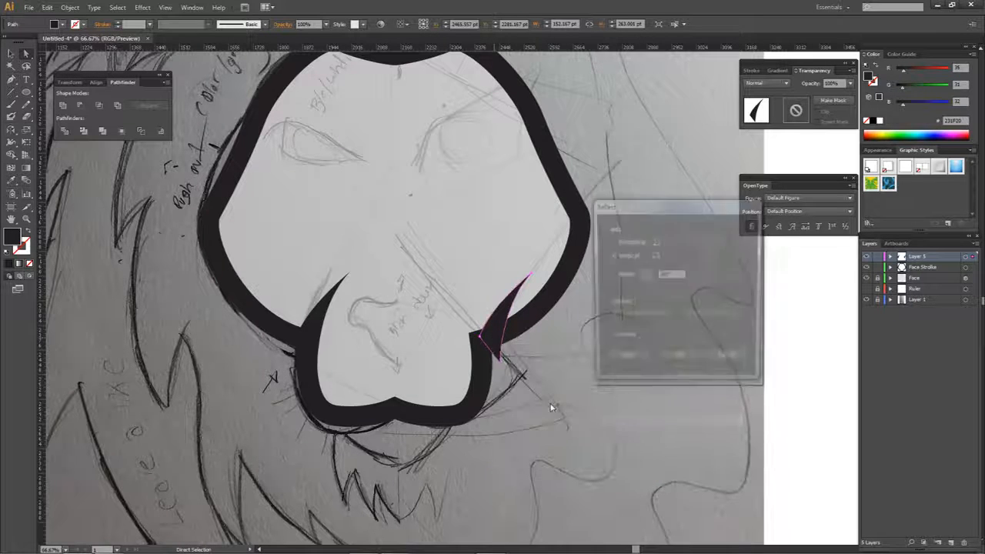
{"action": "left_click", "coordinate": [679, 360]}
Step: Move the reflected spike onto the right muzzle corner so its lower point meets the outline's inner edge
{"action": "scroll", "coordinate": [520, 350], "scroll_direction": "up", "scroll_amount": 4}
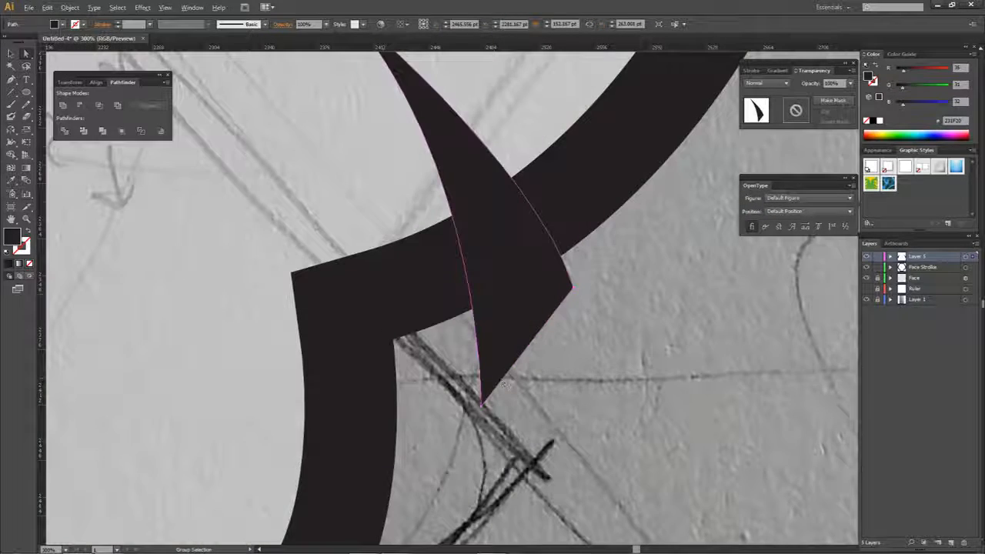
{"action": "left_click_drag", "start_coordinate": [481, 400], "coordinate": [304, 434]}
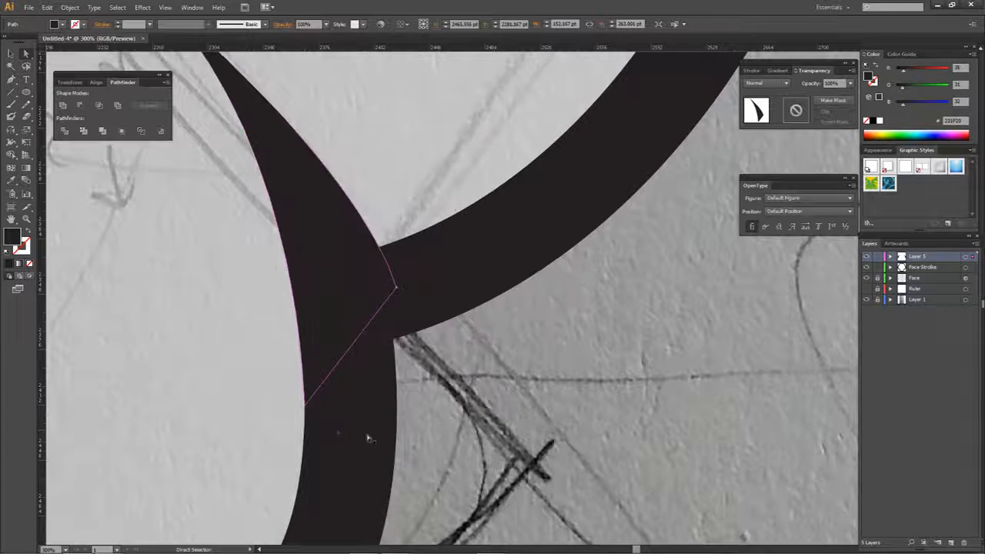
{"action": "left_click", "coordinate": [436, 437]}
Step: Nudge the reflected spike into exact alignment with the inner edge of the muzzle outline, and deselect it
{"action": "scroll", "coordinate": [424, 432], "scroll_direction": "down", "scroll_amount": 4}
{"action": "scroll", "coordinate": [395, 423], "scroll_direction": "up", "scroll_amount": 4}
{"action": "scroll", "coordinate": [419, 400], "scroll_direction": "up", "scroll_amount": 4}
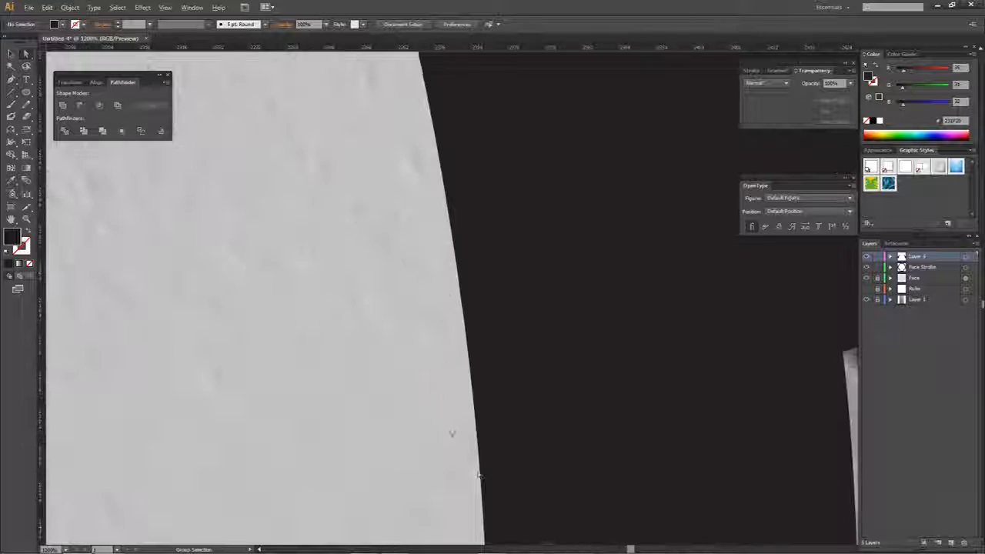
{"action": "left_click", "coordinate": [463, 345]}
{"action": "left_click_drag", "start_coordinate": [465, 346], "coordinate": [464, 346]}
{"action": "scroll", "coordinate": [509, 367], "scroll_direction": "down", "scroll_amount": 4}
{"action": "scroll", "coordinate": [510, 369], "scroll_direction": "down", "scroll_amount": 3}
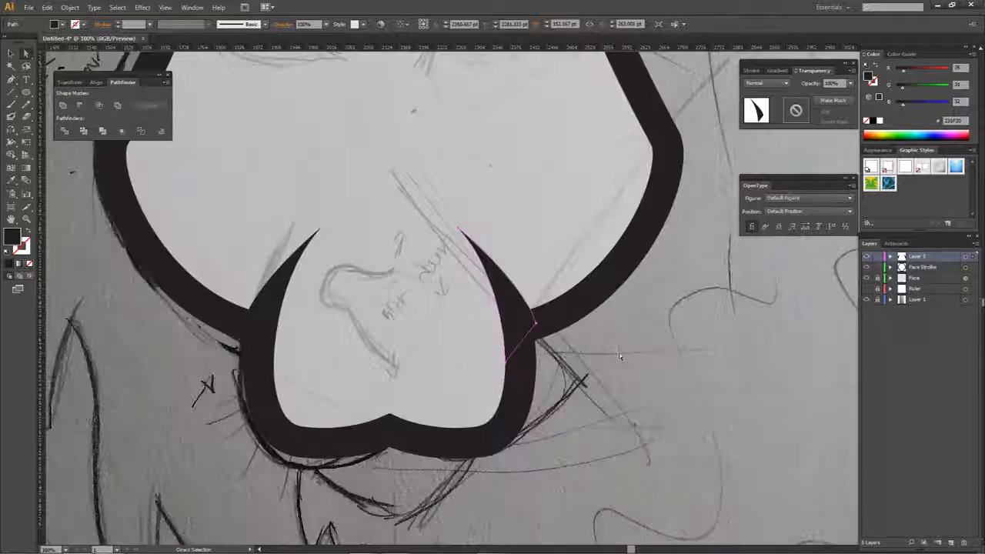
{"action": "left_click", "coordinate": [498, 353]}
{"action": "scroll", "coordinate": [497, 354], "scroll_direction": "down", "scroll_amount": 1}
{"action": "left_click_drag", "start_coordinate": [479, 369], "coordinate": [537, 375]}
{"action": "left_click_drag", "start_coordinate": [525, 318], "coordinate": [540, 345]}
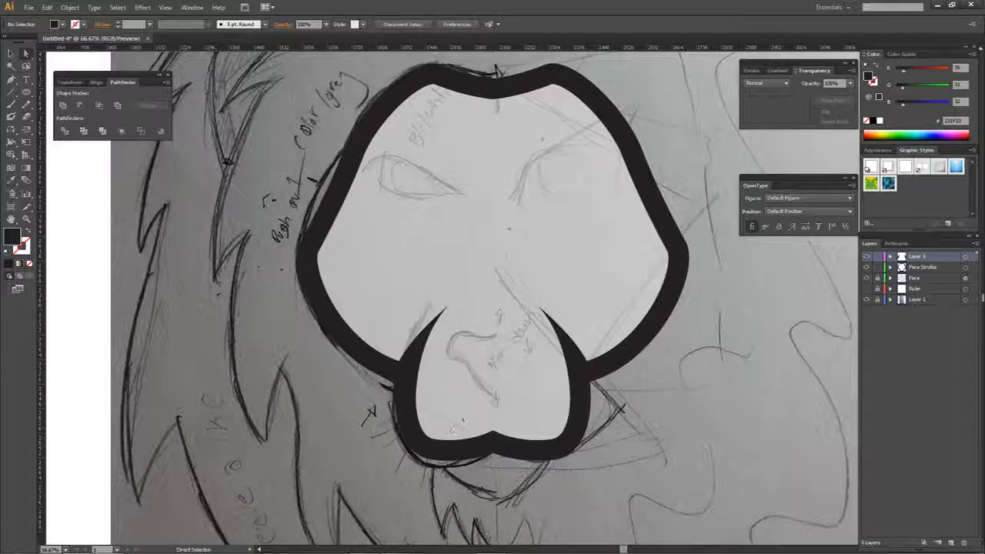
Step: Add a new top layer and trace the left half of the sketched nose on it, closing the shape along the centre guide
{"action": "left_click", "coordinate": [950, 543]}
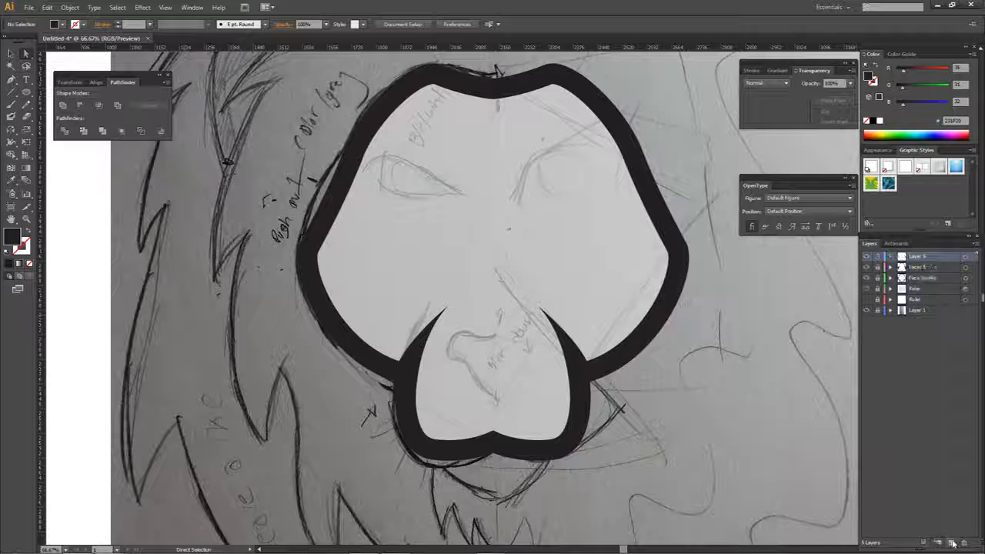
{"action": "key", "text": "p"}
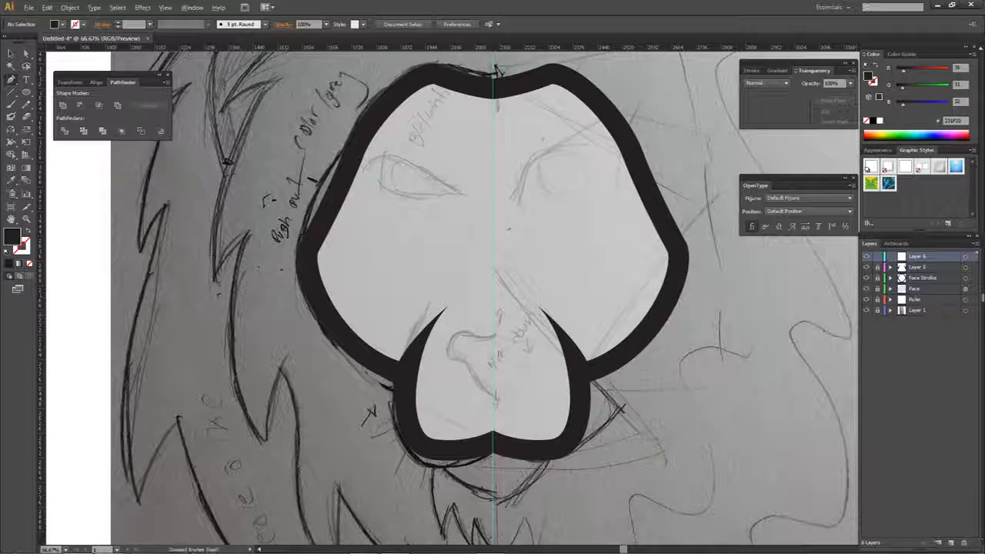
{"action": "scroll", "coordinate": [500, 331], "scroll_direction": "up", "scroll_amount": 3}
{"action": "left_click", "coordinate": [502, 306]}
{"action": "left_click_drag", "start_coordinate": [428, 287], "coordinate": [404, 270]}
{"action": "left_click", "coordinate": [429, 287]}
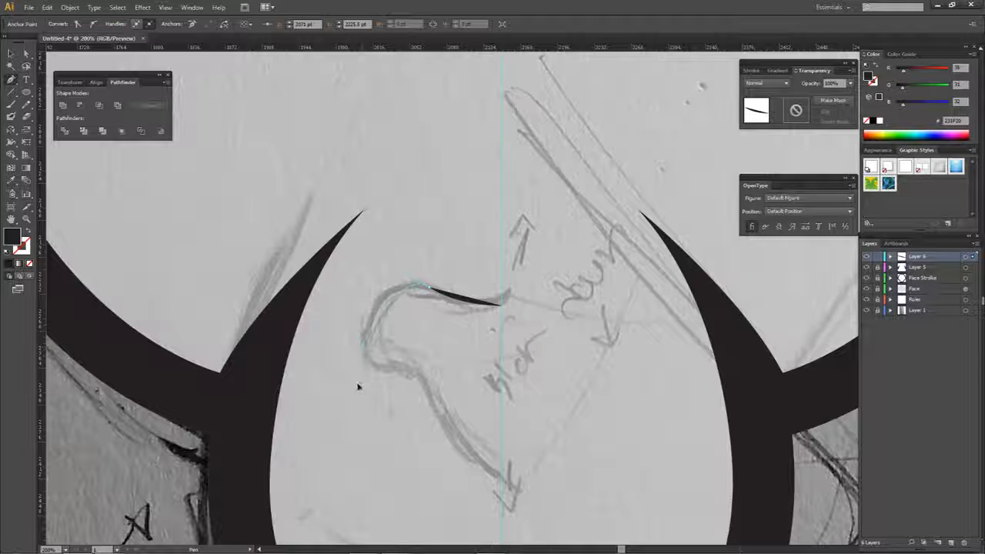
{"action": "left_click_drag", "start_coordinate": [363, 344], "coordinate": [361, 381]}
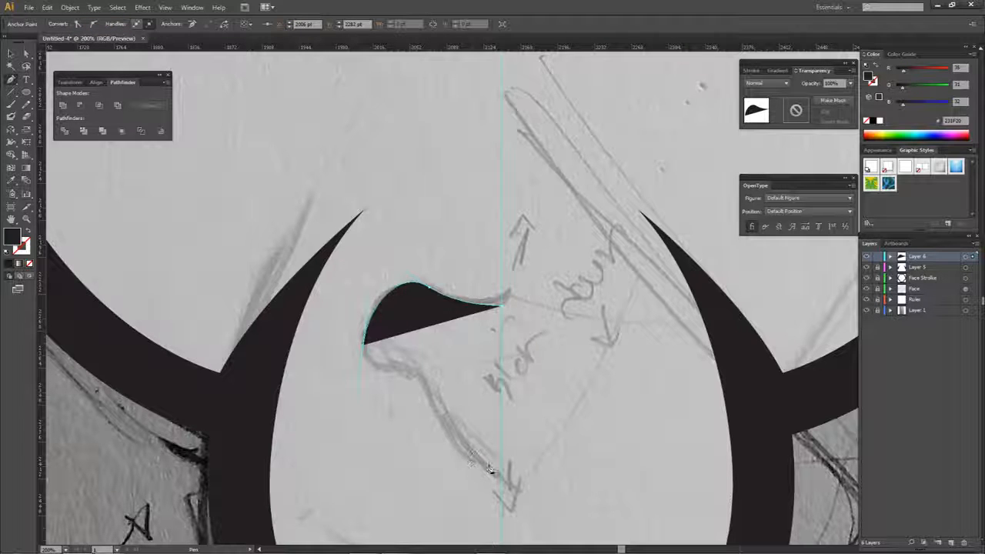
{"action": "left_click_drag", "start_coordinate": [468, 448], "coordinate": [514, 488]}
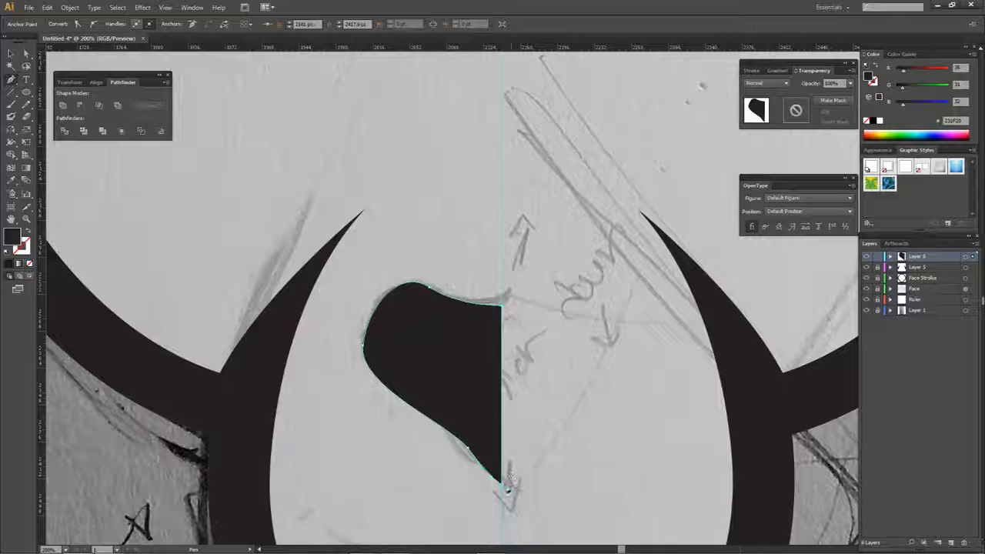
{"action": "left_click", "coordinate": [500, 308]}
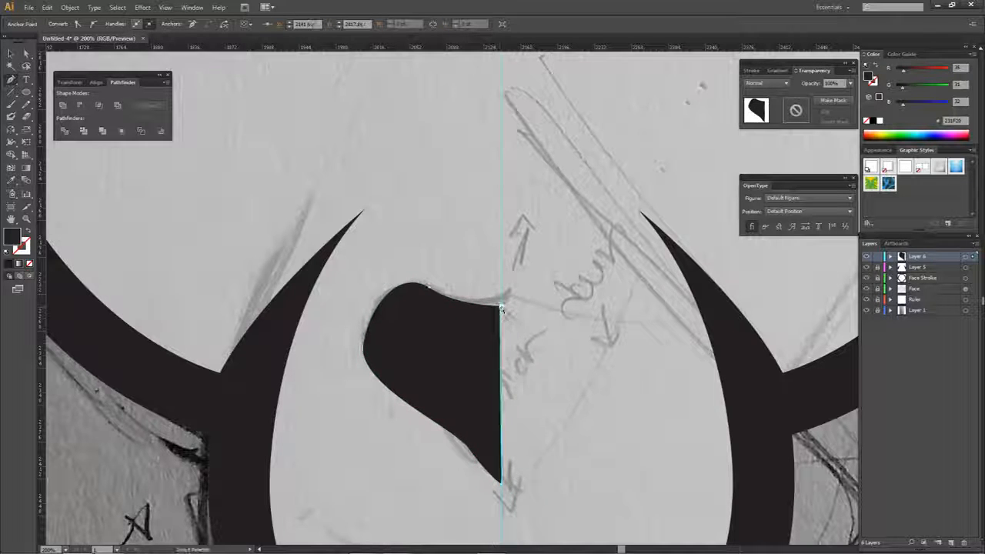
Step: Shift the half nose's upper inner corner anchor onto the centre guide, at about X 2141 pt
{"action": "scroll", "coordinate": [501, 309], "scroll_direction": "up", "scroll_amount": 6}
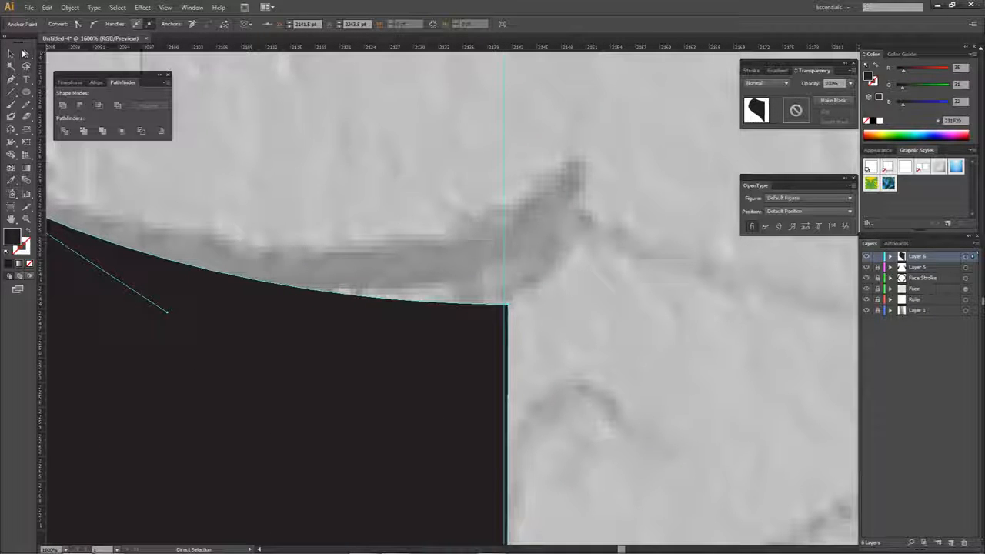
{"action": "left_click_drag", "start_coordinate": [24, 54], "coordinate": [58, 55]}
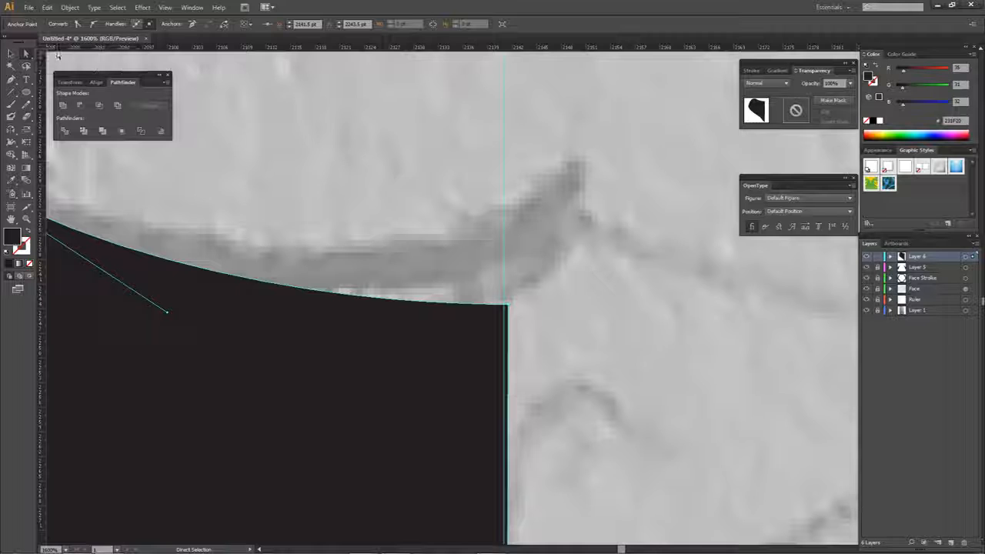
{"action": "left_click", "coordinate": [330, 121]}
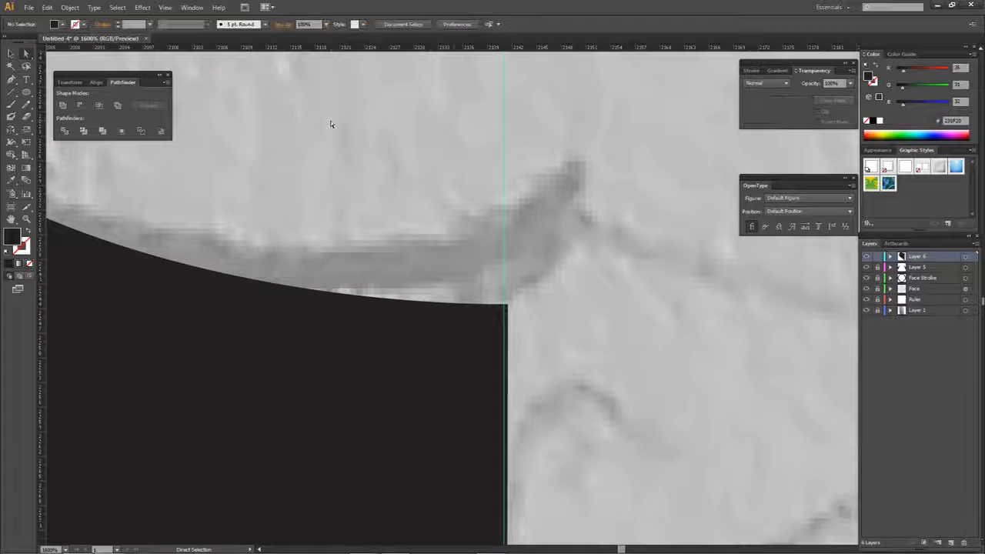
{"action": "left_click", "coordinate": [505, 305]}
{"action": "left_click_drag", "start_coordinate": [505, 307], "coordinate": [504, 307]}
Step: Try moving the whole half nose away from the centre guide with the Selection tool
{"action": "left_click", "coordinate": [11, 54]}
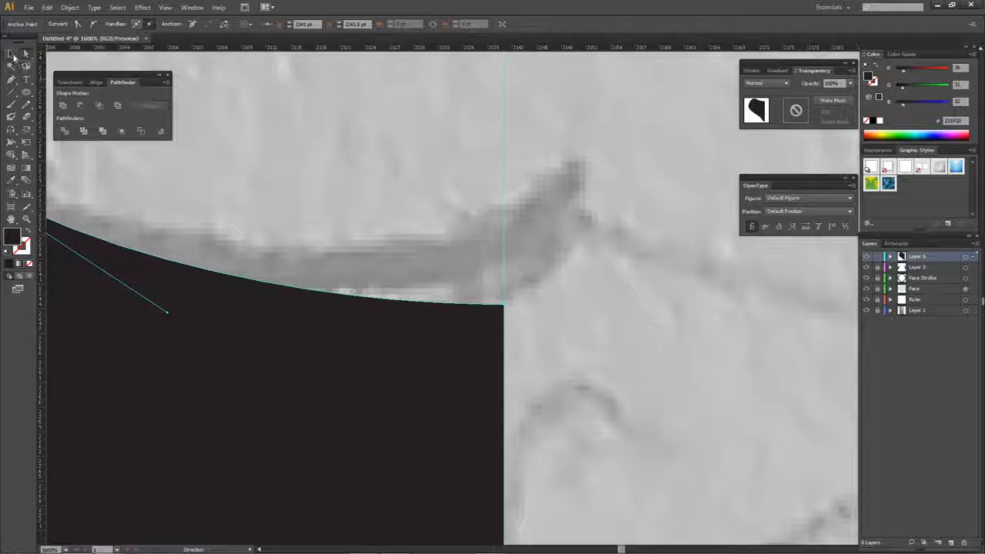
{"action": "left_click", "coordinate": [505, 305]}
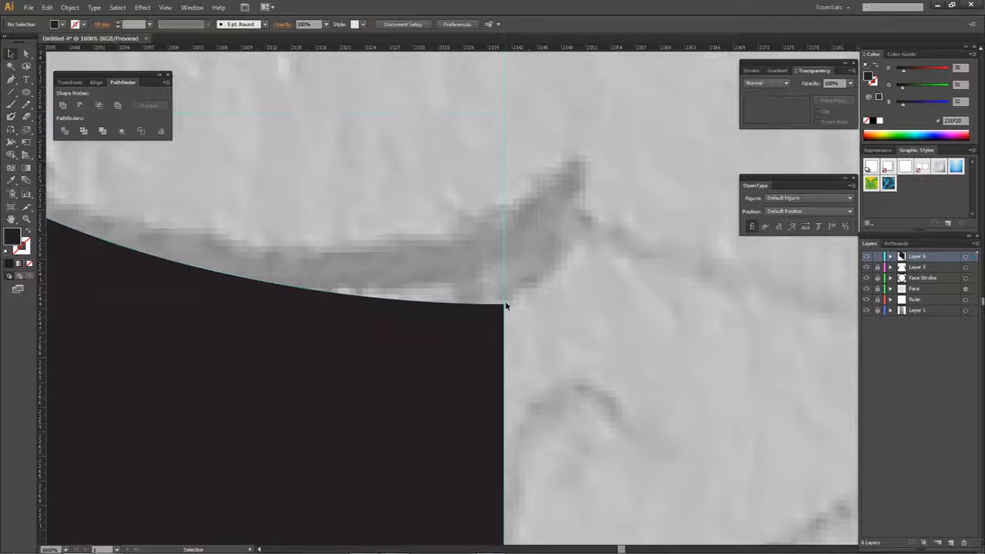
{"action": "left_click_drag", "start_coordinate": [504, 308], "coordinate": [524, 307]}
{"action": "key", "text": "ctrl+minus"}
{"action": "key", "text": "ctrl+minus"}
{"action": "key", "text": "a"}
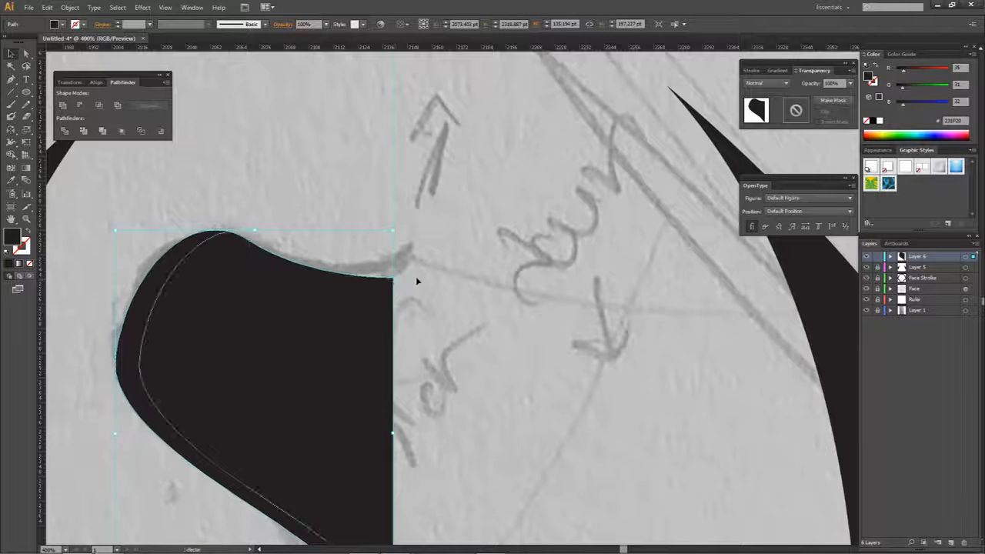
{"action": "key", "text": "v"}
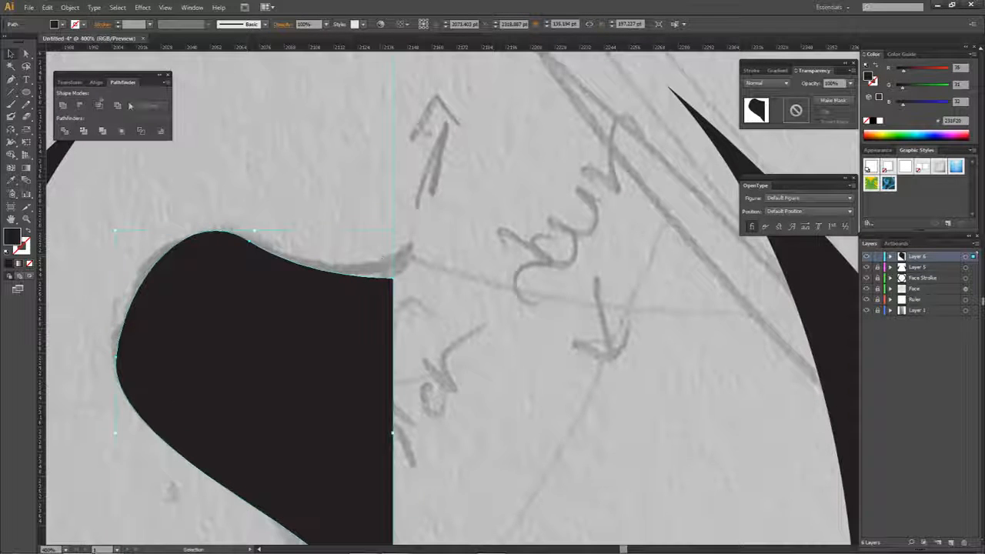
{"action": "left_click", "coordinate": [28, 54]}
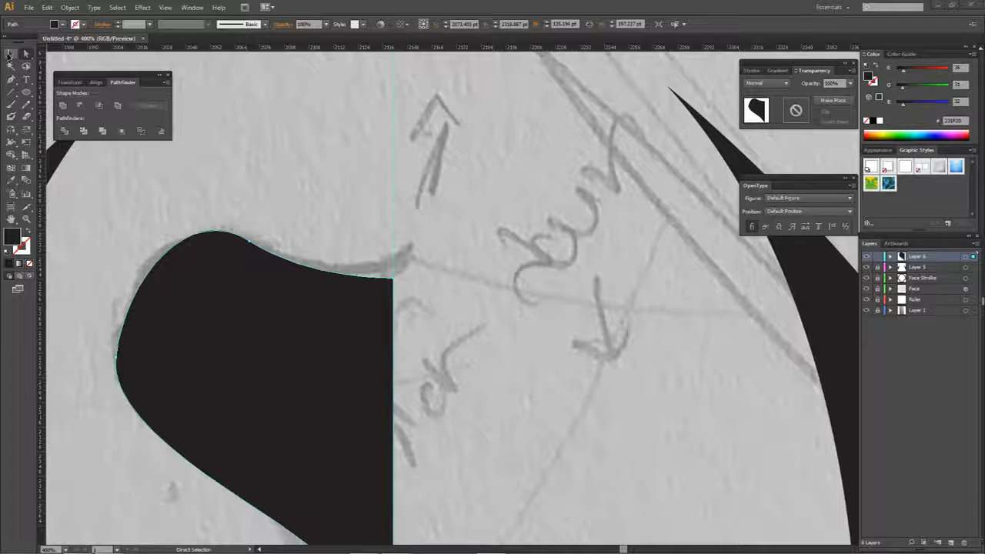
{"action": "double_click", "coordinate": [9, 56]}
{"action": "left_click", "coordinate": [541, 361]}
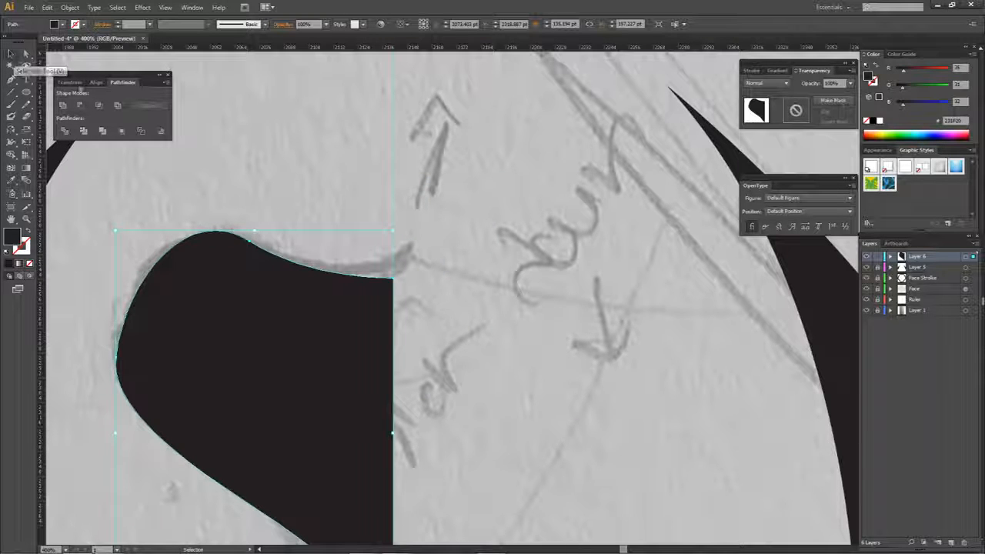
Step: Try moving the half nose by its upper inner corner with the Direct Selection tool, undo each attempt and deselect
{"action": "left_click", "coordinate": [24, 58]}
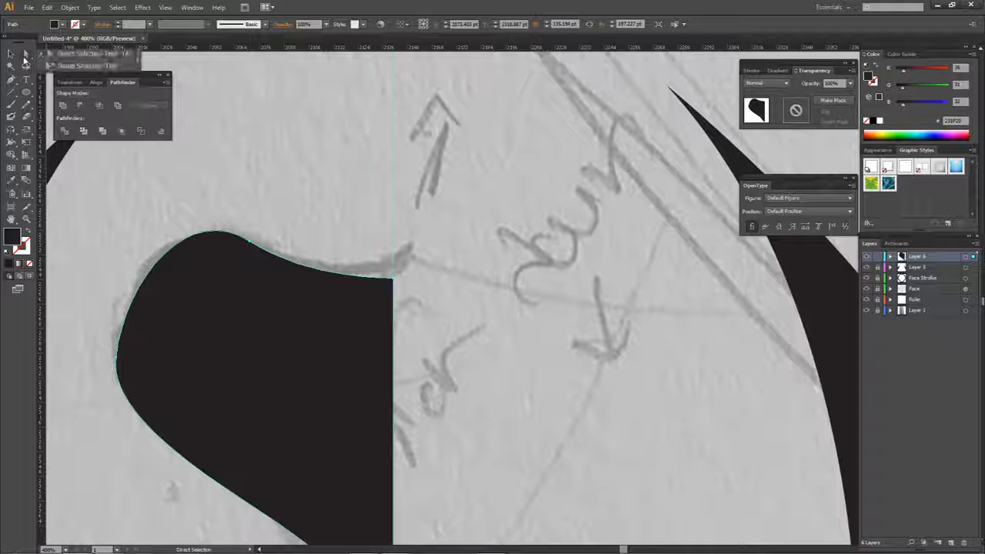
{"action": "left_click_drag", "start_coordinate": [393, 279], "coordinate": [310, 213]}
{"action": "key", "text": "ctrl+z"}
{"action": "left_click_drag", "start_coordinate": [437, 282], "coordinate": [456, 240]}
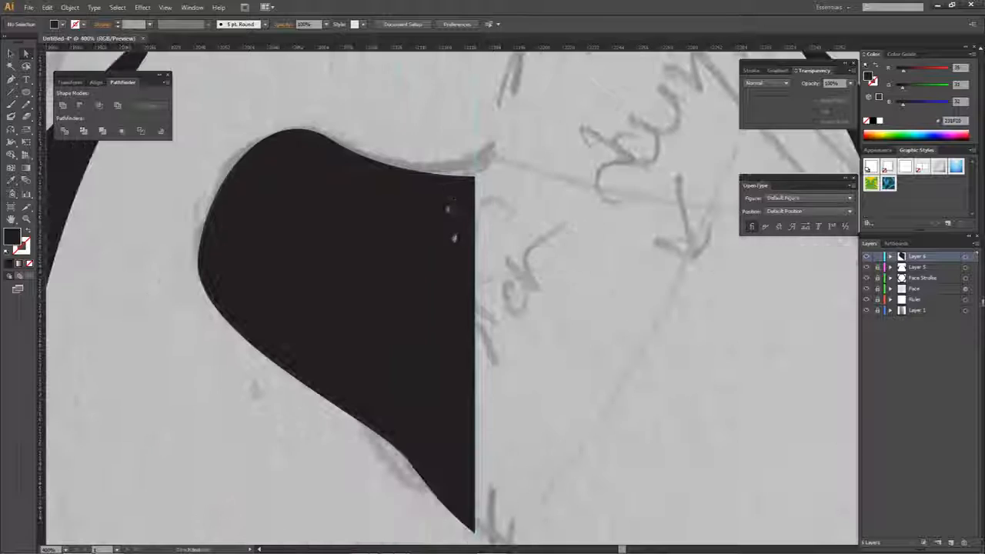
{"action": "left_click", "coordinate": [461, 184]}
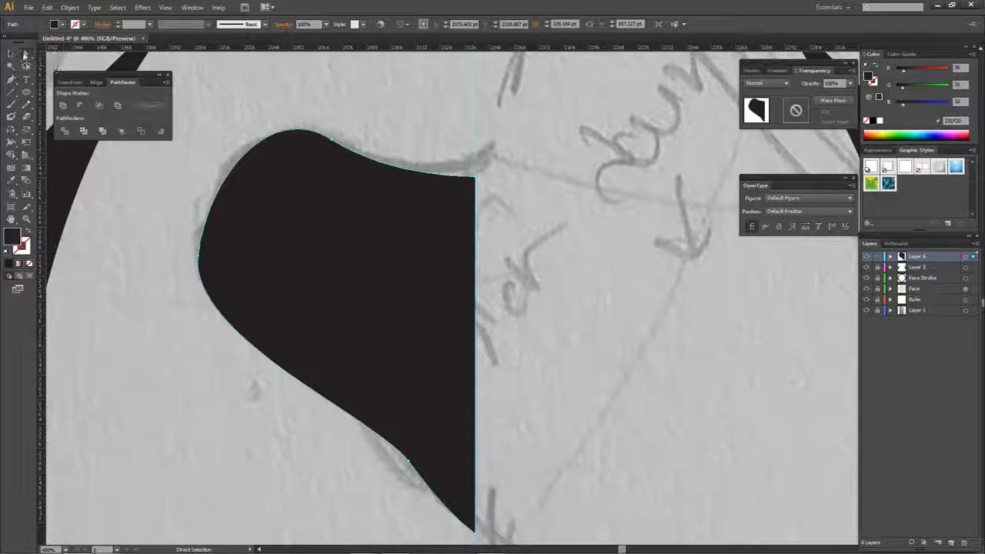
{"action": "left_click", "coordinate": [475, 180]}
{"action": "left_click_drag", "start_coordinate": [400, 182], "coordinate": [528, 161]}
{"action": "key", "text": "ctrl+z"}
{"action": "key", "text": "ctrl+shift+a"}
Step: Draw an ellipse about 105 by 76 pt overlapping the lower left edge of the half nose as a nostril cutter
{"action": "left_click_drag", "start_coordinate": [445, 368], "coordinate": [441, 295]}
{"action": "key", "text": "ctrl+minus"}
{"action": "left_click_drag", "start_coordinate": [423, 227], "coordinate": [495, 279]}
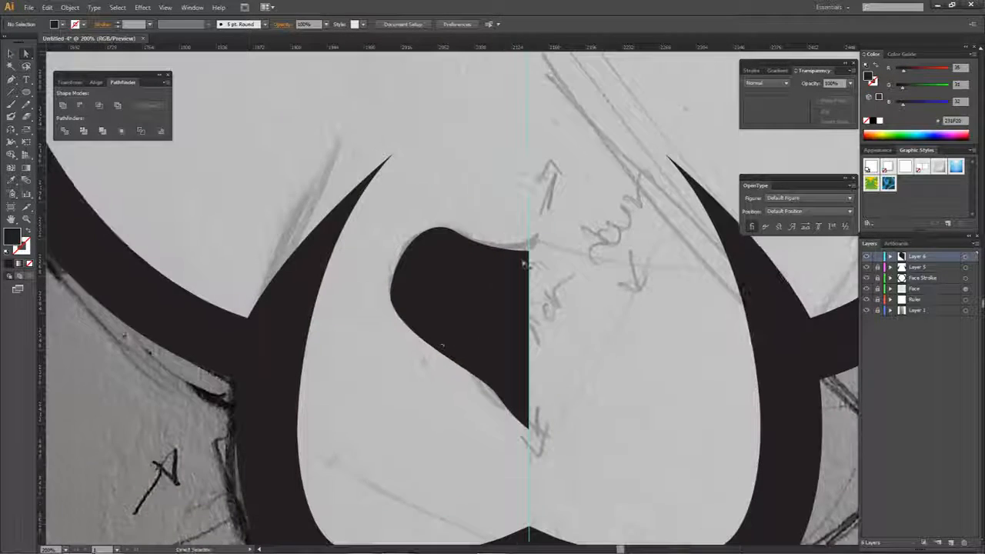
{"action": "left_click", "coordinate": [26, 91]}
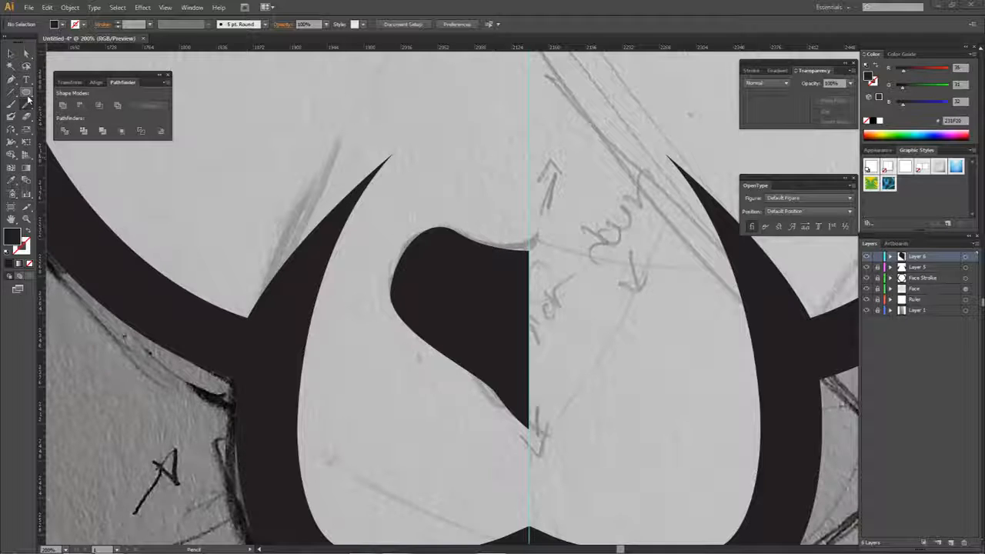
{"action": "left_click_drag", "start_coordinate": [26, 92], "coordinate": [69, 117]}
{"action": "left_click_drag", "start_coordinate": [365, 305], "coordinate": [474, 381]}
{"action": "left_click_drag", "start_coordinate": [421, 363], "coordinate": [414, 363]}
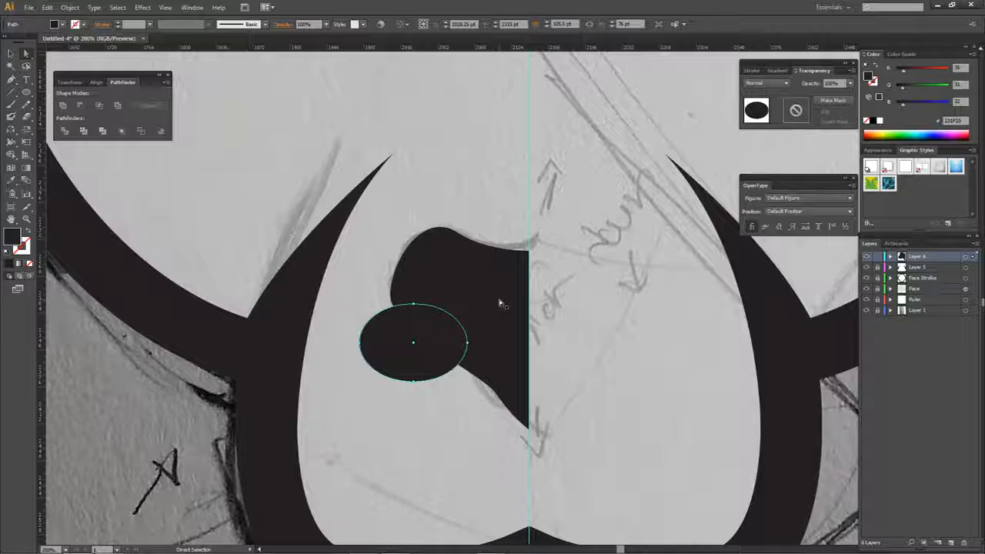
Step: Select the ellipse together with the half nose and split off their overlapping area with the Shape Builder tool
{"action": "left_click", "coordinate": [498, 302], "text": "shift"}
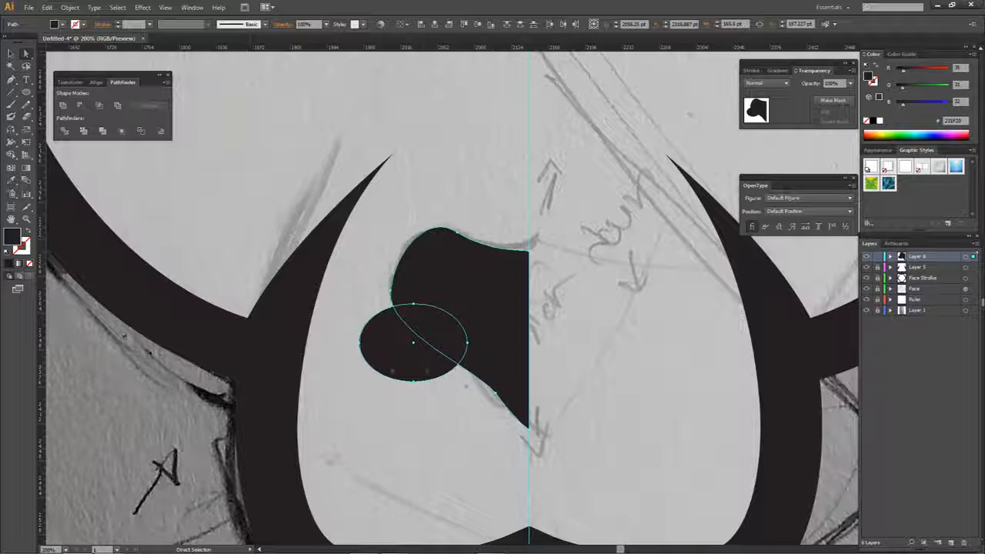
{"action": "key", "text": "shift+m"}
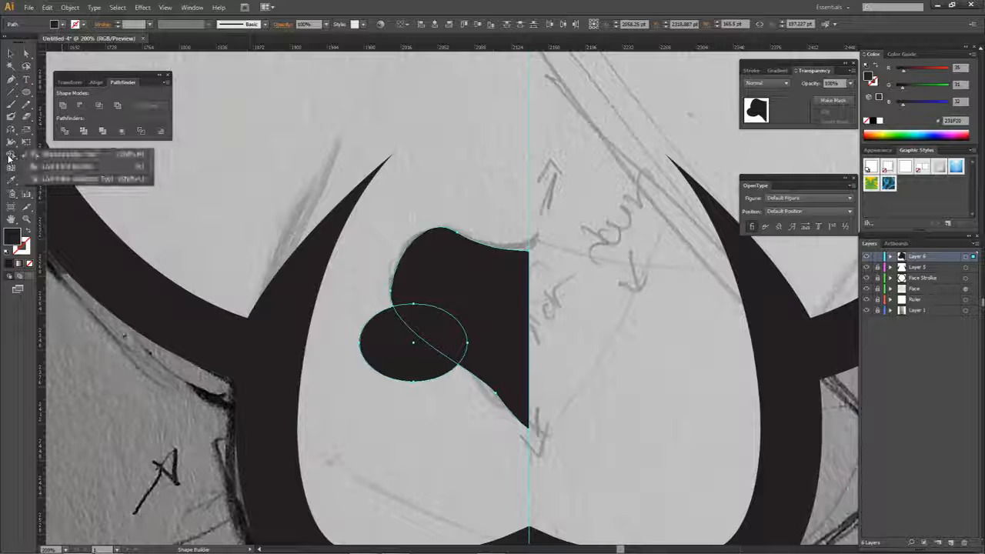
{"action": "scroll", "coordinate": [470, 333], "scroll_direction": "up", "scroll_amount": 1}
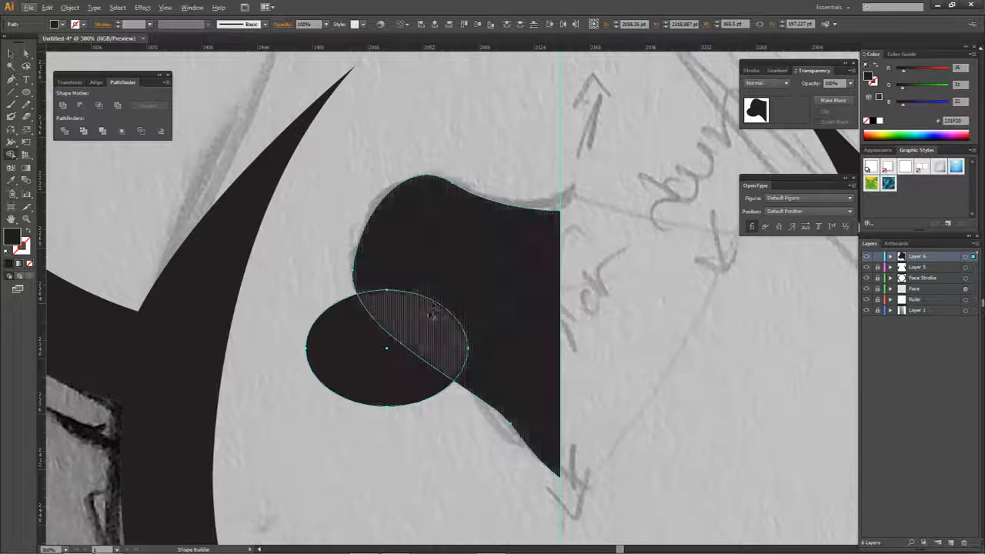
{"action": "left_click", "coordinate": [429, 327]}
{"action": "key", "text": "a"}
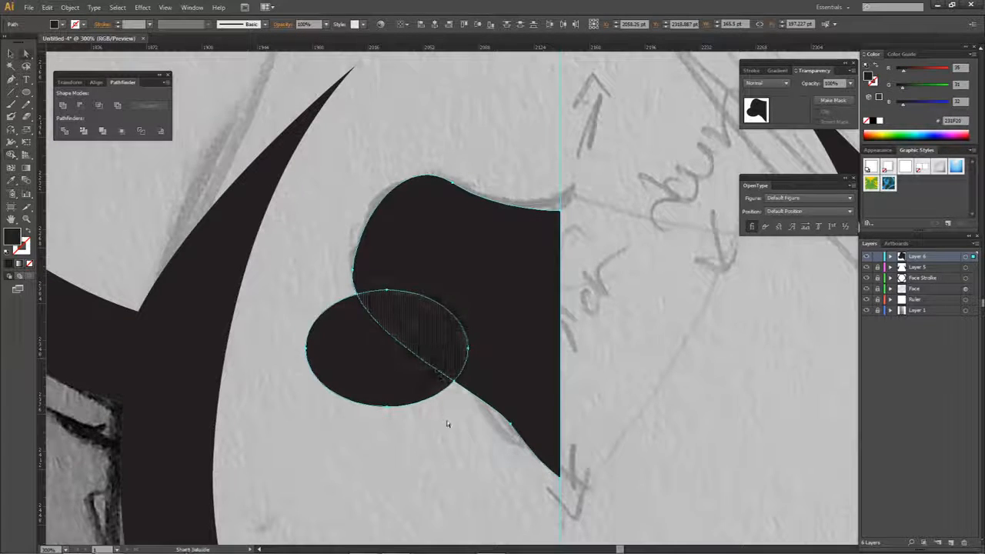
{"action": "left_click", "coordinate": [449, 424]}
Step: Move the outer ellipse piece and the split-off overlap piece down and away from the half nose
{"action": "left_click_drag", "start_coordinate": [384, 375], "coordinate": [351, 276]}
{"action": "key", "text": "ctrl+z"}
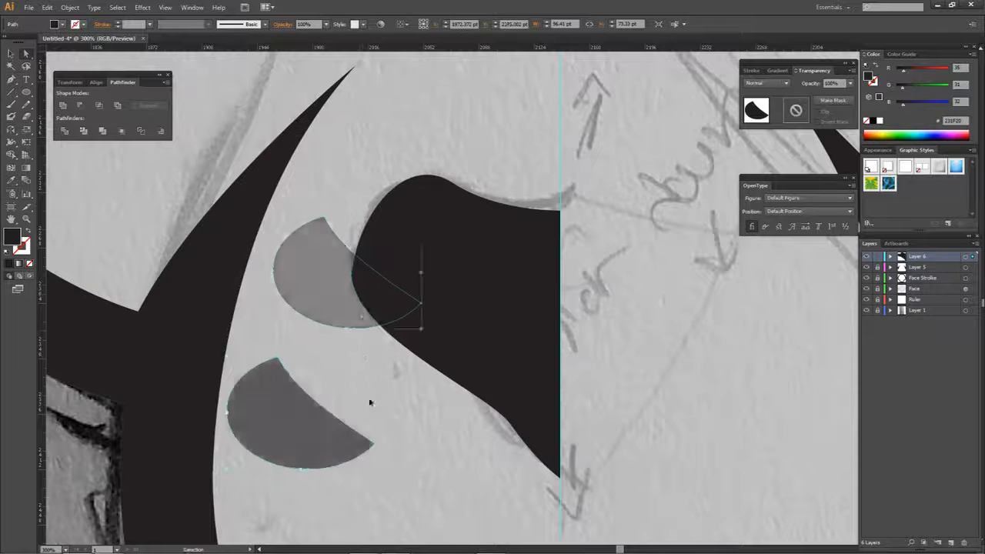
{"action": "left_click_drag", "start_coordinate": [310, 435], "coordinate": [364, 388]}
{"action": "left_click_drag", "start_coordinate": [422, 324], "coordinate": [383, 436]}
{"action": "left_click", "coordinate": [531, 342]}
{"action": "scroll", "coordinate": [454, 400], "scroll_direction": "down", "scroll_amount": 1}
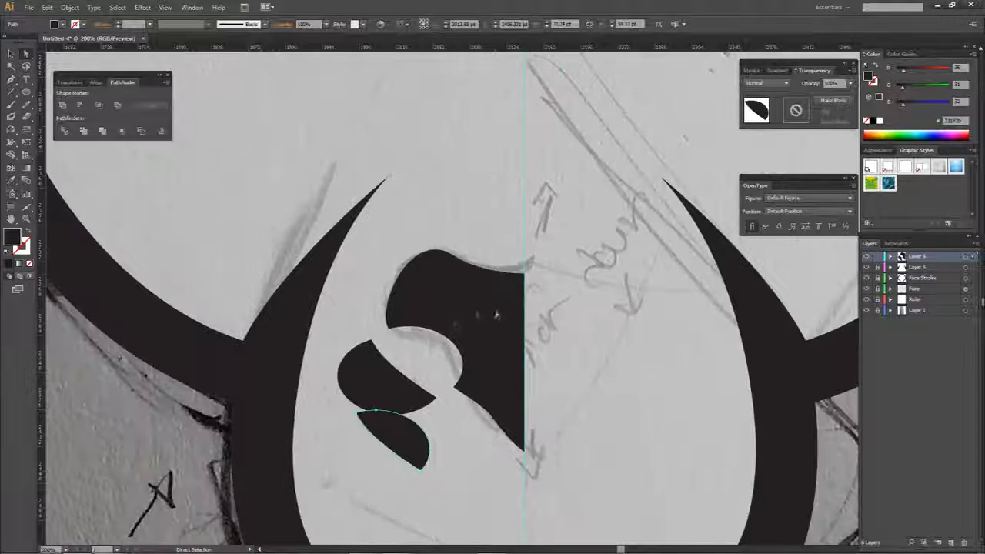
Step: Undo the moves of the ellipse pieces and the split, back to the whole ellipse overlapping the half nose
{"action": "key", "text": "ctrl+z"}
{"action": "key", "text": "ctrl+z"}
{"action": "key", "text": "ctrl+z"}
{"action": "key", "text": "ctrl+z"}
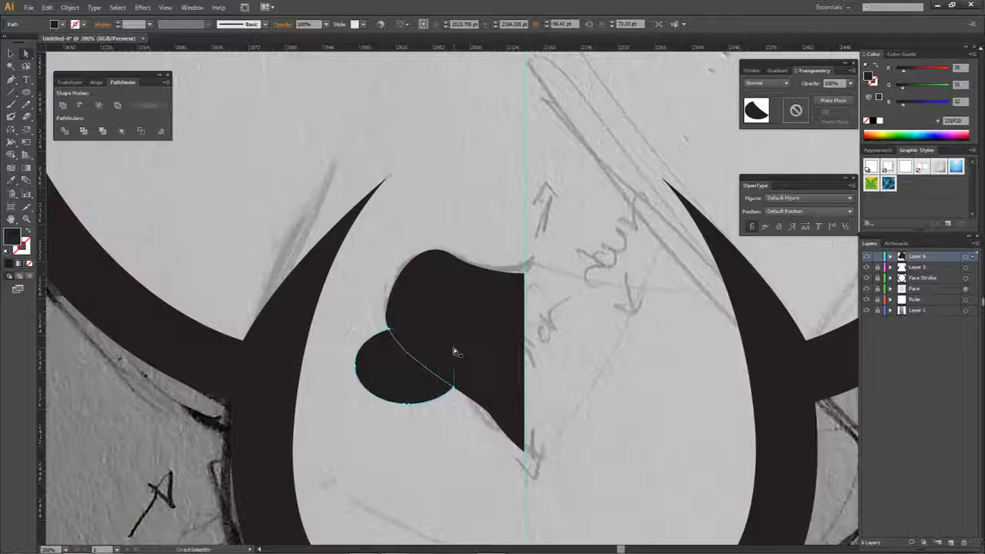
{"action": "key", "text": "a"}
{"action": "key", "text": "ctrl+z"}
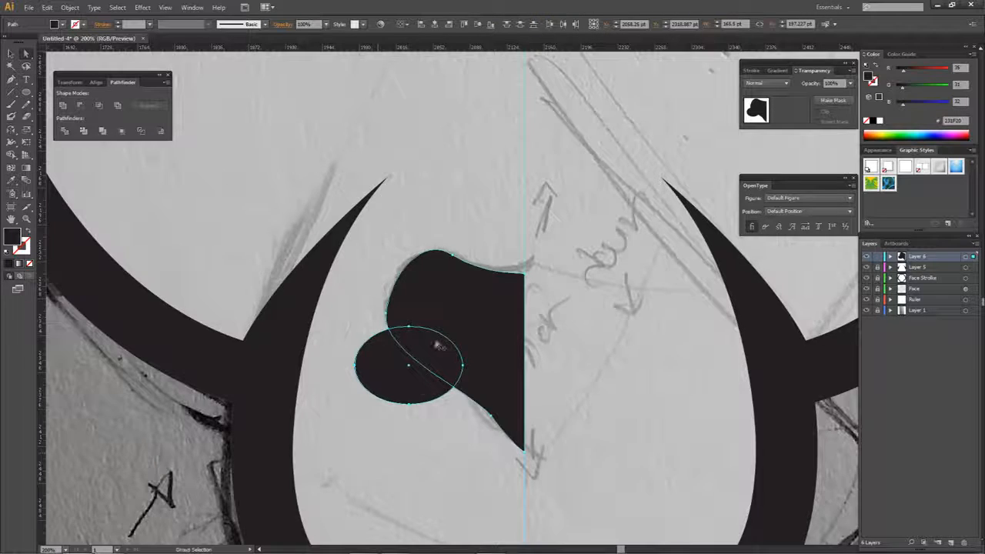
Step: Delete the ellipse and its overlap from the half nose with the Shape Builder tool to cut out the nostril
{"action": "scroll", "coordinate": [437, 346], "scroll_direction": "up", "scroll_amount": 3}
{"action": "key", "text": "shift+m"}
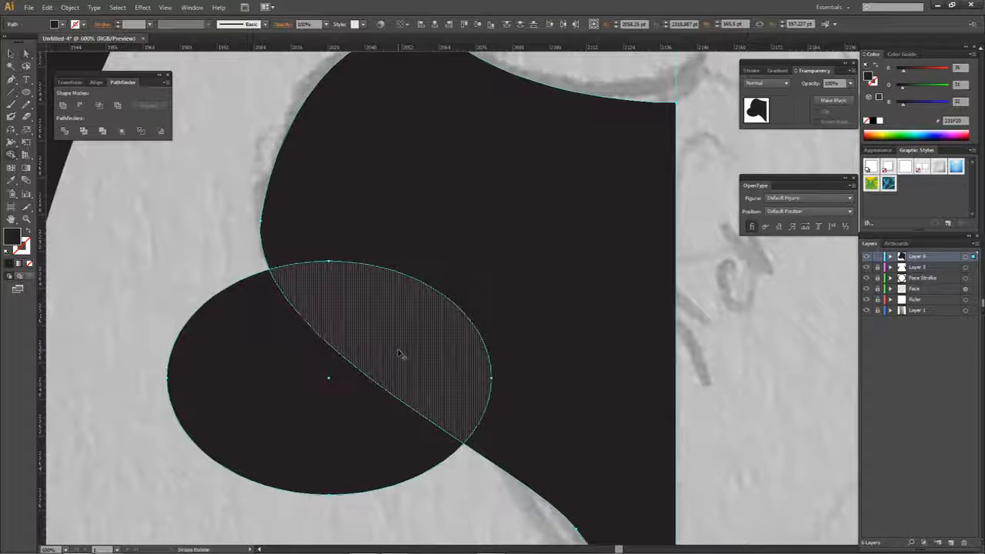
{"action": "left_click", "coordinate": [391, 358]}
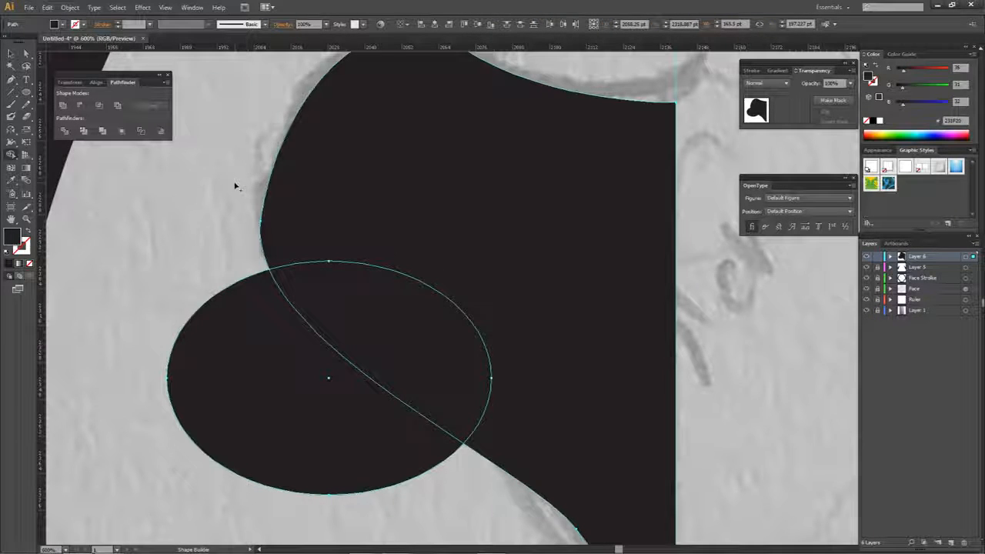
{"action": "left_click", "coordinate": [367, 299], "text": "alt"}
{"action": "left_click", "coordinate": [286, 331], "text": "alt"}
{"action": "key", "text": "a"}
{"action": "scroll", "coordinate": [354, 369], "scroll_direction": "down", "scroll_amount": 4}
{"action": "left_click_drag", "start_coordinate": [384, 369], "coordinate": [476, 284]}
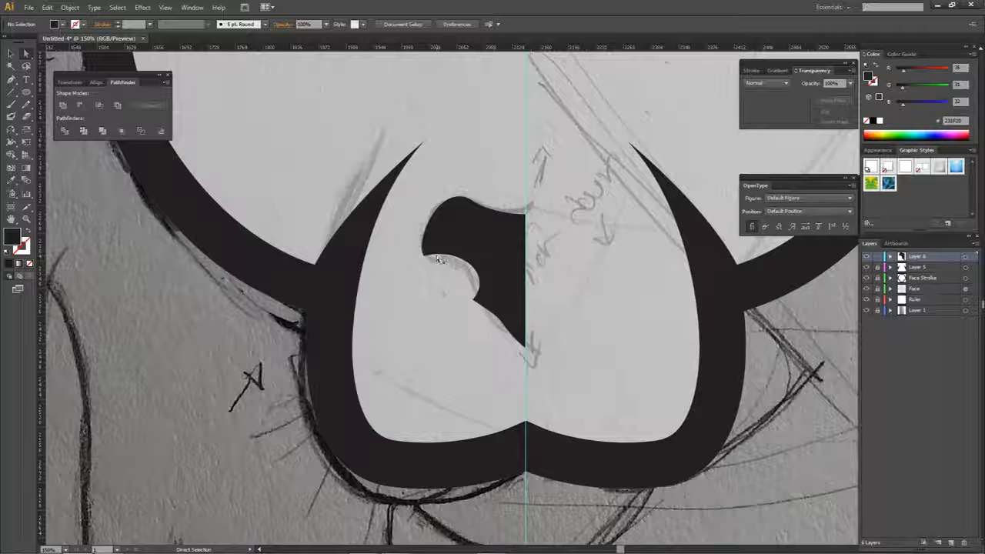
Step: Duplicate the half nose horizontally across the centre guide and reflect the copy about the vertical axis
{"action": "scroll", "coordinate": [501, 261], "scroll_direction": "up", "scroll_amount": 2}
{"action": "left_click_drag", "start_coordinate": [503, 260], "coordinate": [677, 260]}
{"action": "right_click", "coordinate": [677, 259]}
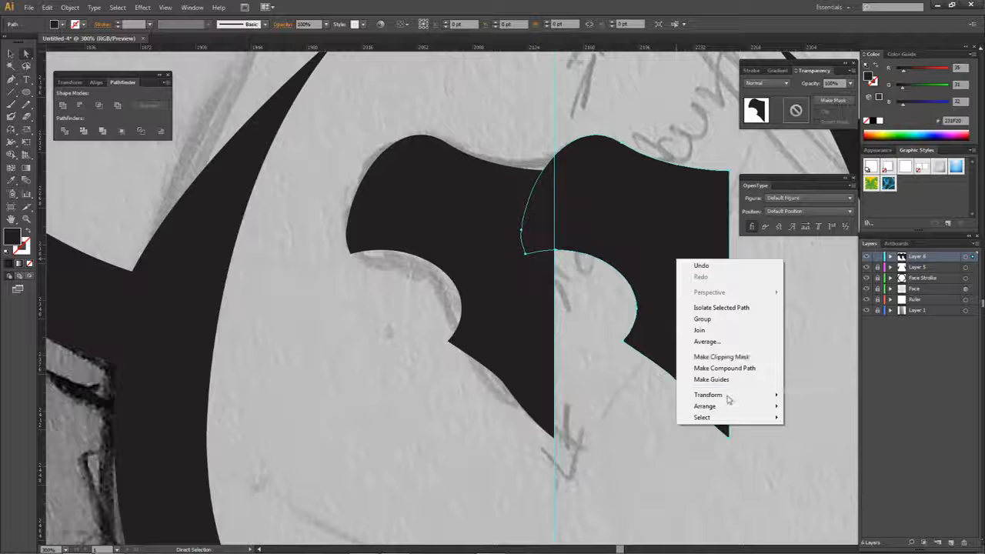
{"action": "left_click", "coordinate": [800, 433]}
{"action": "key", "text": "Return"}
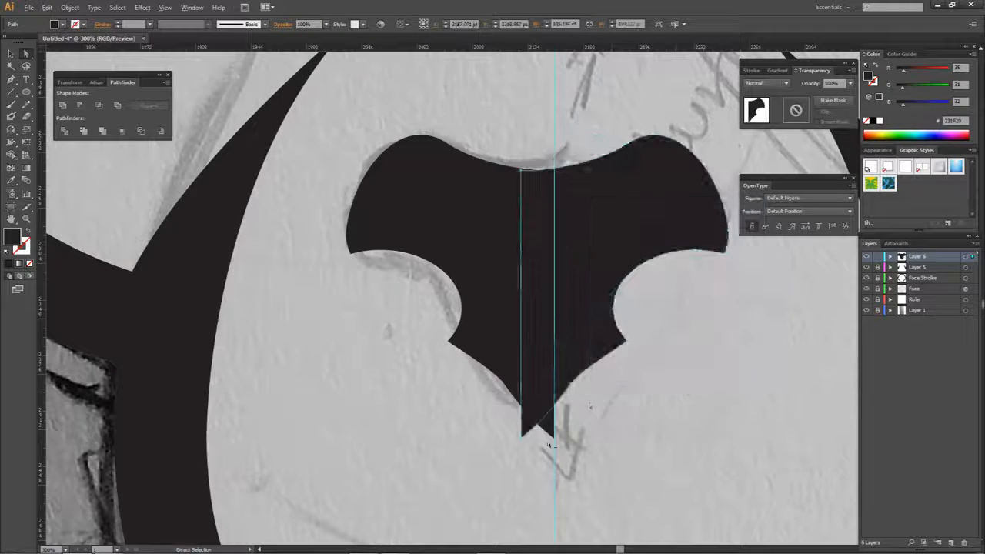
Step: Align the mirrored half nose's inner edge with the centre guide and unite both halves into one shape
{"action": "scroll", "coordinate": [548, 442], "scroll_direction": "up", "scroll_amount": 3}
{"action": "left_click_drag", "start_coordinate": [480, 437], "coordinate": [568, 437]}
{"action": "left_click", "coordinate": [522, 375], "text": "shift"}
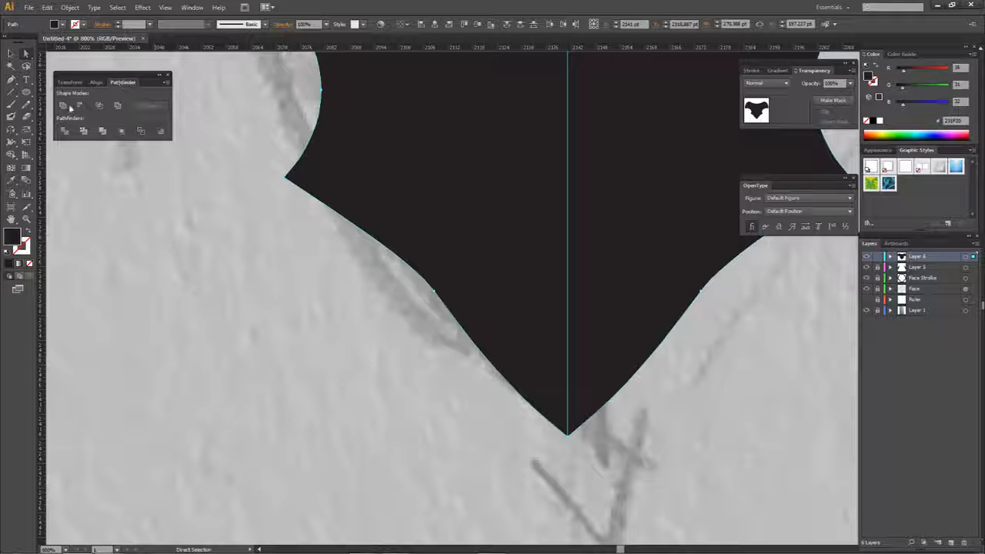
{"action": "left_click", "coordinate": [63, 107]}
{"action": "left_click", "coordinate": [303, 314]}
Step: Move the united nose straight down about 33 pt within the muzzle and deselect it
{"action": "scroll", "coordinate": [304, 315], "scroll_direction": "down", "scroll_amount": 6}
{"action": "left_click_drag", "start_coordinate": [417, 307], "coordinate": [518, 350]}
{"action": "left_click", "coordinate": [433, 332]}
{"action": "key", "text": "ctrl+shift+a"}
{"action": "left_click_drag", "start_coordinate": [438, 340], "coordinate": [439, 359]}
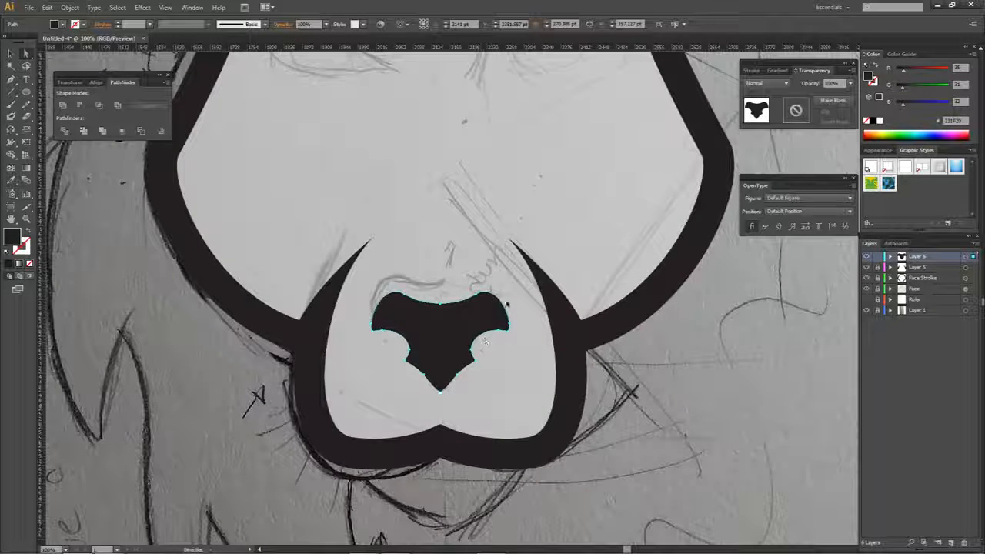
{"action": "left_click_drag", "start_coordinate": [508, 295], "coordinate": [542, 322]}
{"action": "key", "text": "ctrl+shift+a"}
{"action": "key", "text": "a"}
{"action": "key", "text": "ctrl+minus"}
{"action": "key", "text": "ctrl+minus"}
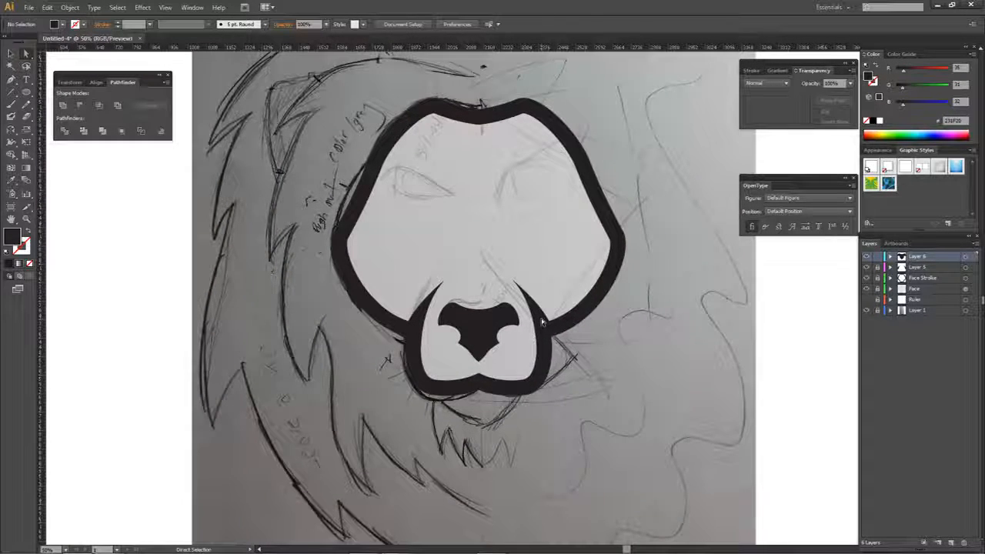
Step: Add a new layer directly above the Ruler layer
{"action": "mouse_move", "coordinate": [541, 322]}
{"action": "left_mouse_down"}
{"action": "mouse_move", "coordinate": [568, 323]}
{"action": "mouse_move", "coordinate": [554, 333]}
{"action": "left_mouse_up"}
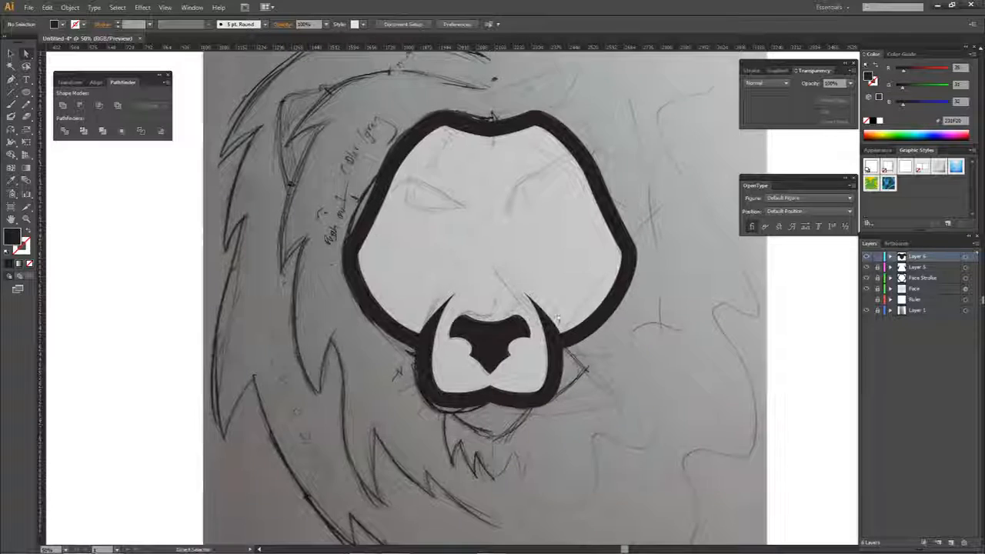
{"action": "left_click_drag", "start_coordinate": [484, 395], "coordinate": [486, 376]}
{"action": "left_click", "coordinate": [917, 300]}
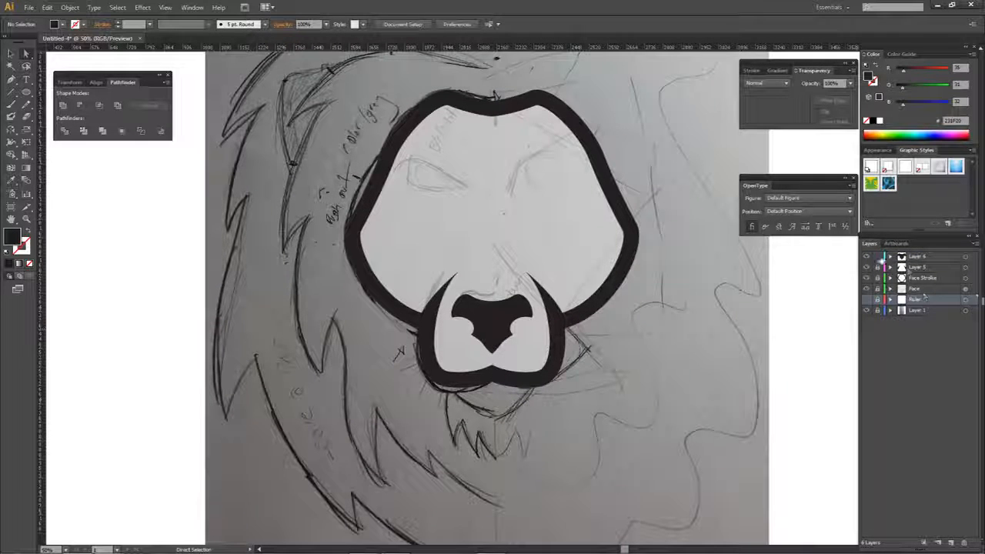
{"action": "left_click", "coordinate": [948, 543]}
Step: Show the Ruler layer and draw a closed half chin with the Pen tool between the muzzle's underside and the centre guide
{"action": "key", "text": "p"}
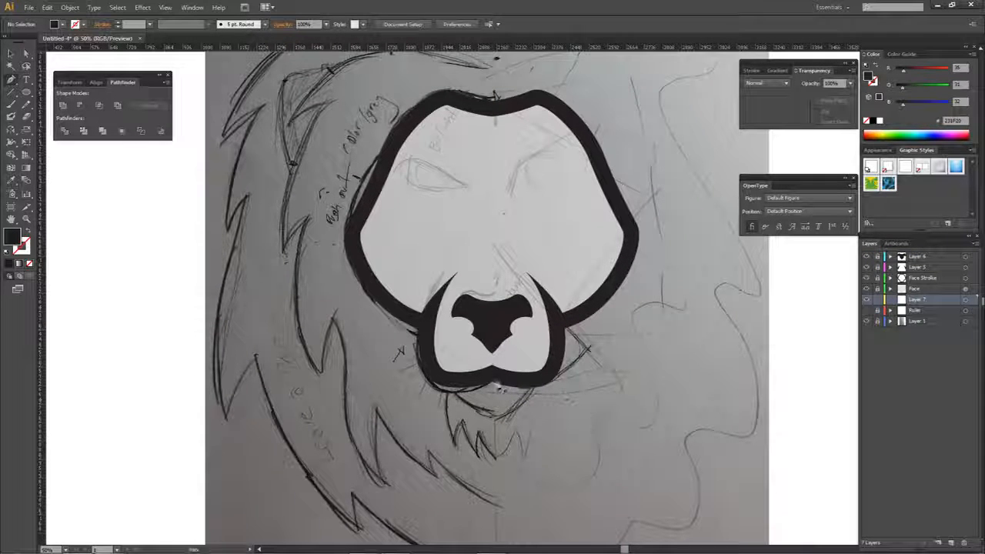
{"action": "scroll", "coordinate": [499, 387], "scroll_direction": "up", "scroll_amount": 2}
{"action": "left_click", "coordinate": [424, 390]}
{"action": "left_click", "coordinate": [868, 311]}
{"action": "left_click_drag", "start_coordinate": [497, 453], "coordinate": [514, 460]}
{"action": "left_click", "coordinate": [496, 373]}
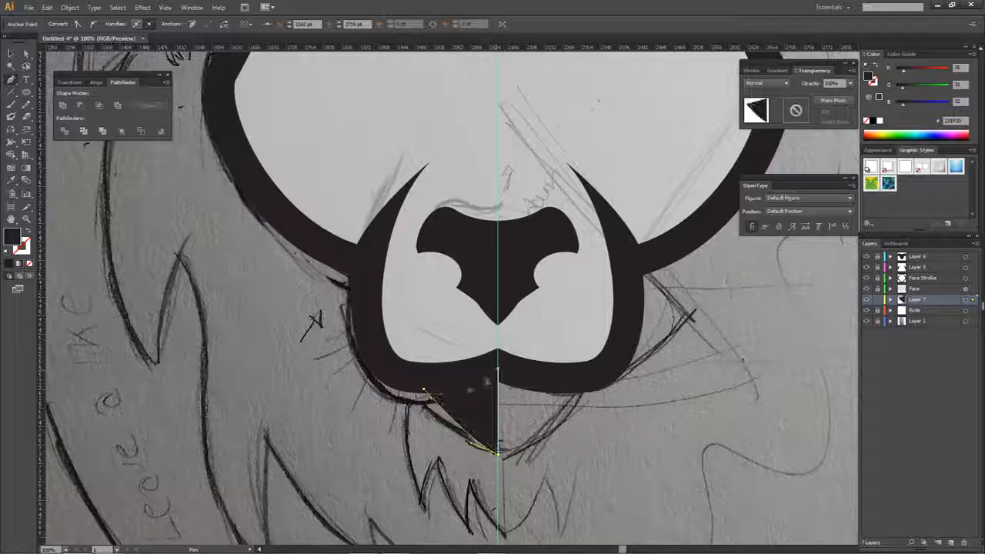
{"action": "left_click_drag", "start_coordinate": [423, 390], "coordinate": [408, 387]}
{"action": "key", "text": "ctrl+shift+a"}
Step: Move the half chin's bottom anchor exactly onto the centre guide with the Direct Selection tool
{"action": "key", "text": "a"}
{"action": "scroll", "coordinate": [482, 431], "scroll_direction": "up", "scroll_amount": 3}
{"action": "scroll", "coordinate": [500, 424], "scroll_direction": "up", "scroll_amount": 2}
{"action": "left_click", "coordinate": [527, 443]}
{"action": "scroll", "coordinate": [529, 447], "scroll_direction": "up", "scroll_amount": 2}
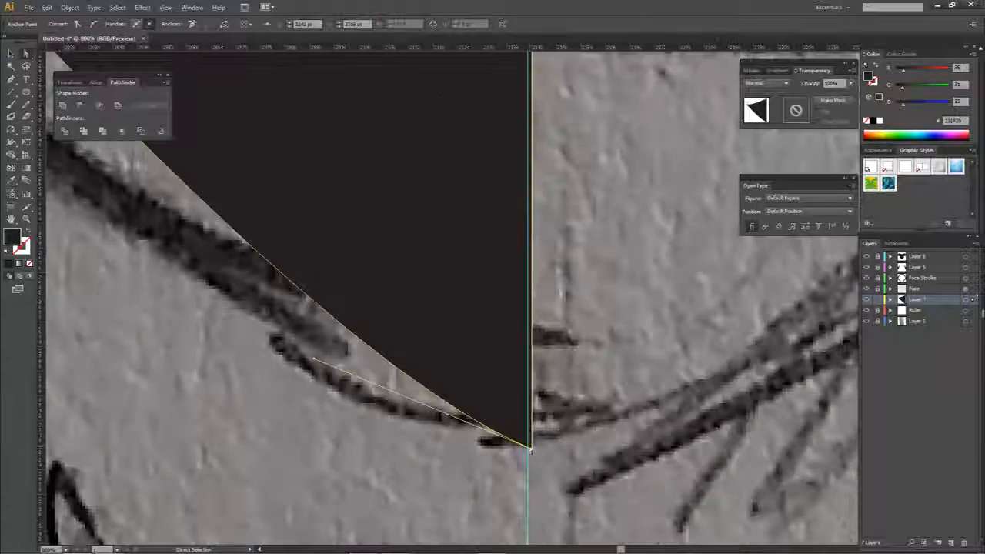
{"action": "left_click_drag", "start_coordinate": [531, 450], "coordinate": [528, 448]}
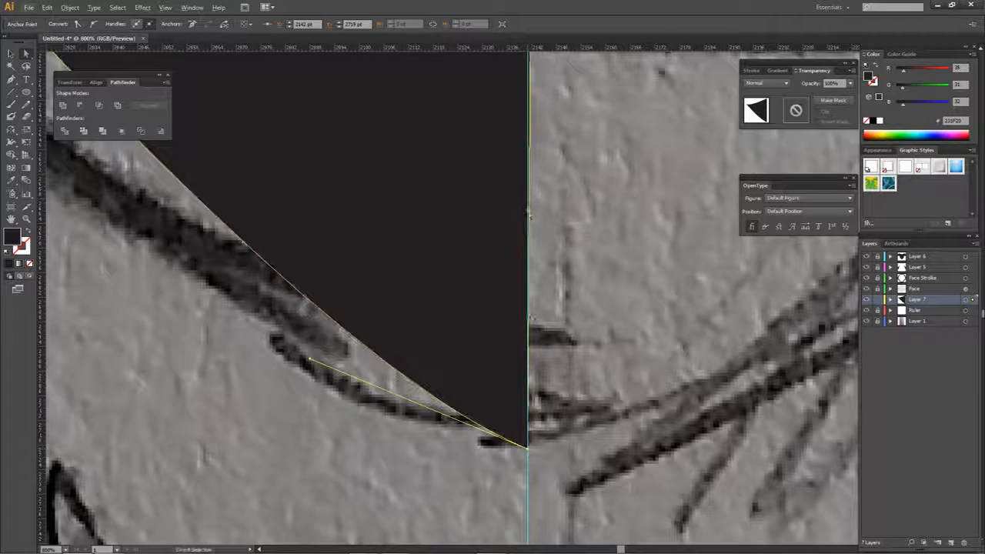
Step: Move the half chin's upper inner anchor exactly onto the centre guide and deselect it
{"action": "scroll", "coordinate": [528, 215], "scroll_direction": "up", "scroll_amount": 10}
{"action": "left_click", "coordinate": [536, 252]}
{"action": "left_click_drag", "start_coordinate": [536, 251], "coordinate": [535, 244]}
{"action": "left_click", "coordinate": [536, 384]}
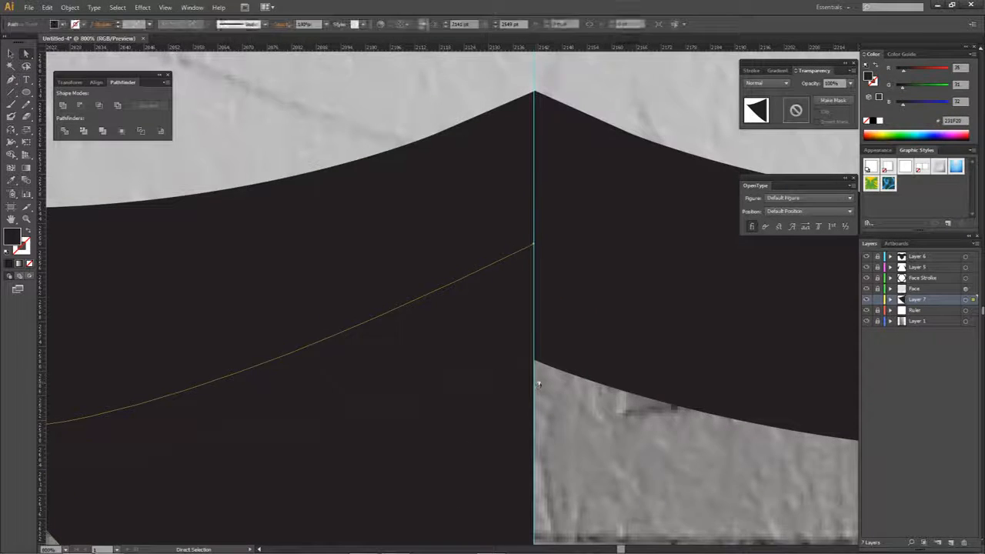
{"action": "left_click", "coordinate": [539, 383]}
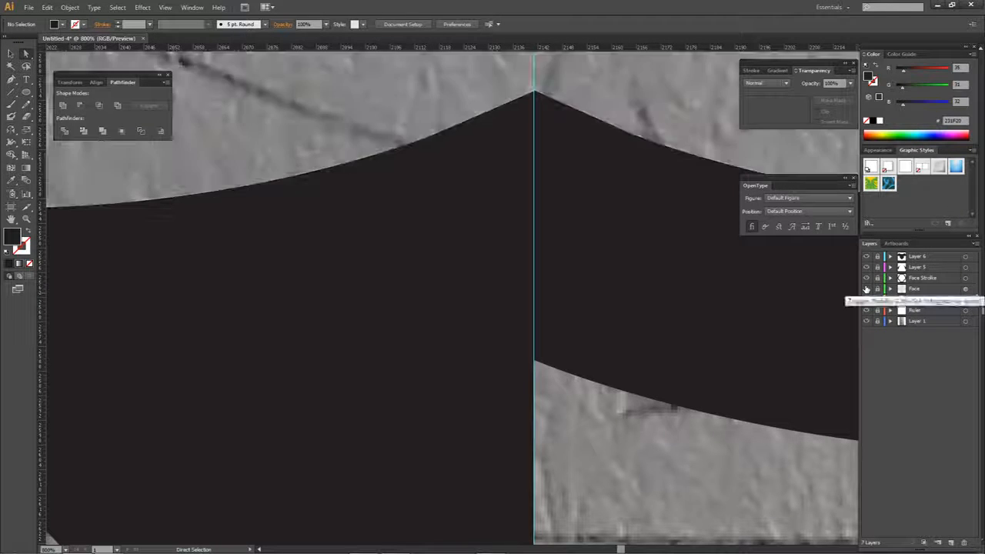
Step: Select the Face layer's artwork and examine its outline around the muzzle and the half chin
{"action": "left_click", "coordinate": [966, 289]}
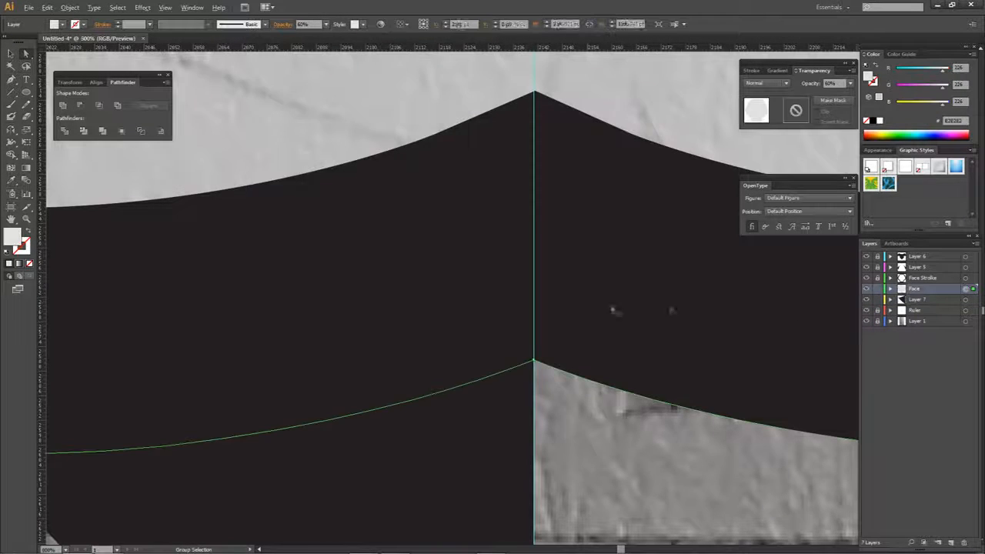
{"action": "scroll", "coordinate": [613, 307], "scroll_direction": "down", "scroll_amount": 5}
{"action": "left_click_drag", "start_coordinate": [658, 92], "coordinate": [551, 289]}
{"action": "scroll", "coordinate": [564, 286], "scroll_direction": "down", "scroll_amount": 3}
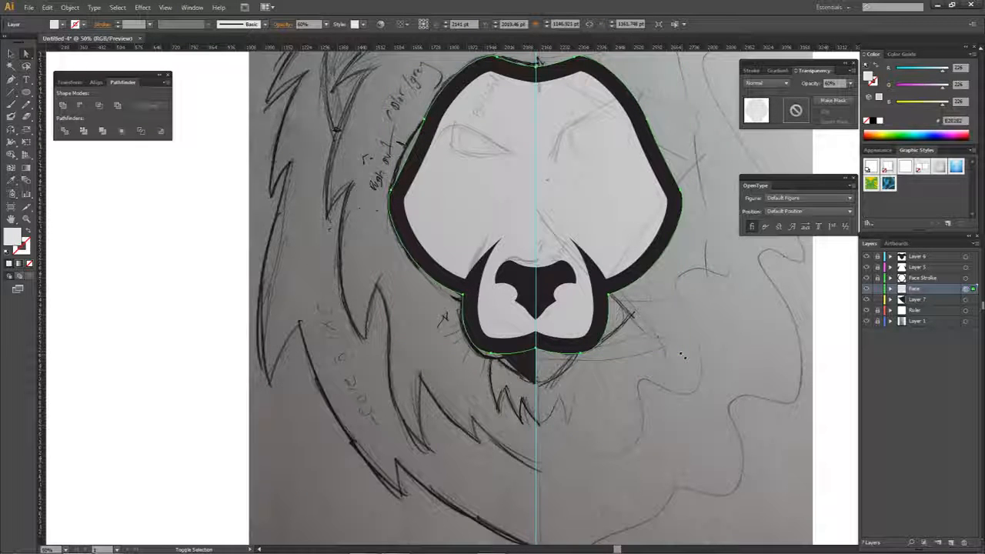
{"action": "left_click_drag", "start_coordinate": [683, 354], "coordinate": [680, 352]}
{"action": "scroll", "coordinate": [597, 356], "scroll_direction": "up", "scroll_amount": 6}
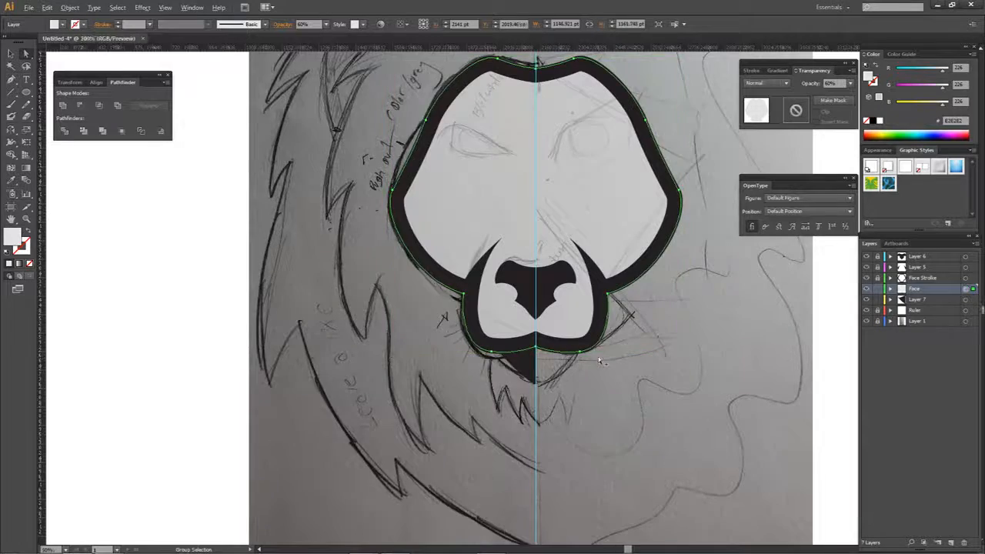
{"action": "left_click", "coordinate": [619, 356]}
{"action": "left_click_drag", "start_coordinate": [589, 336], "coordinate": [765, 351]}
{"action": "left_click_drag", "start_coordinate": [462, 346], "coordinate": [769, 339]}
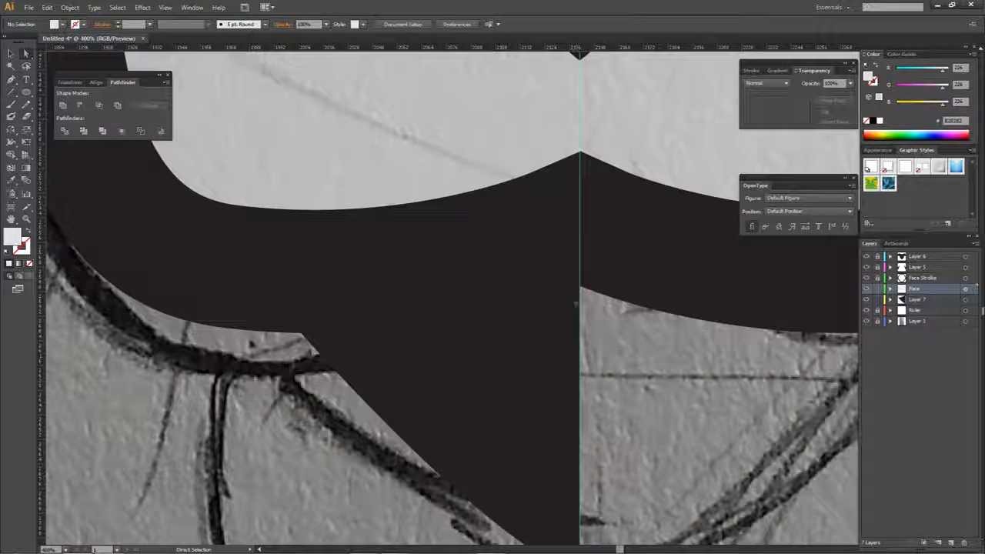
{"action": "scroll", "coordinate": [573, 365], "scroll_direction": "down", "scroll_amount": 1}
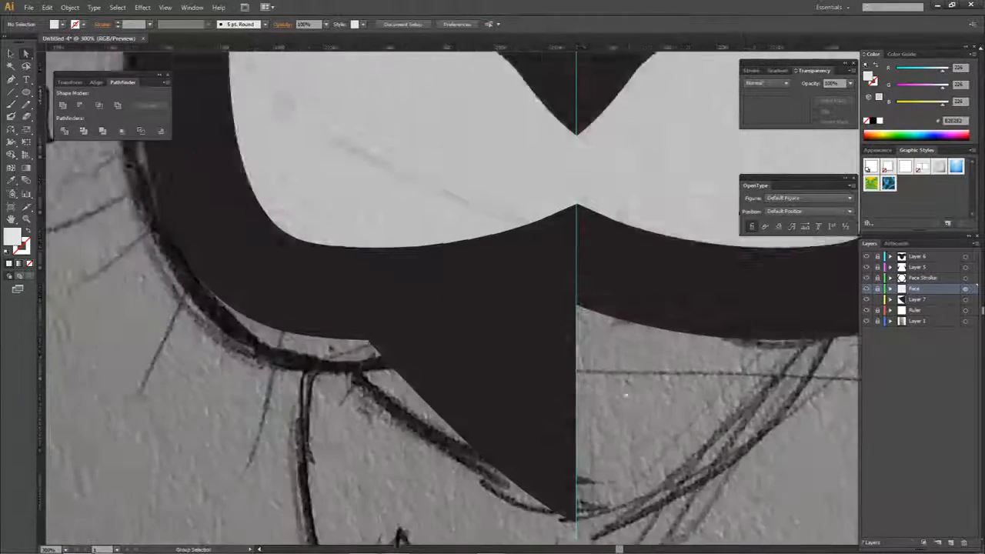
Step: Select the half chin's bottom anchor on the centre guide with the Direct Selection tool
{"action": "left_click_drag", "start_coordinate": [519, 392], "coordinate": [408, 297]}
{"action": "left_click", "coordinate": [408, 299]}
{"action": "left_click", "coordinate": [466, 427]}
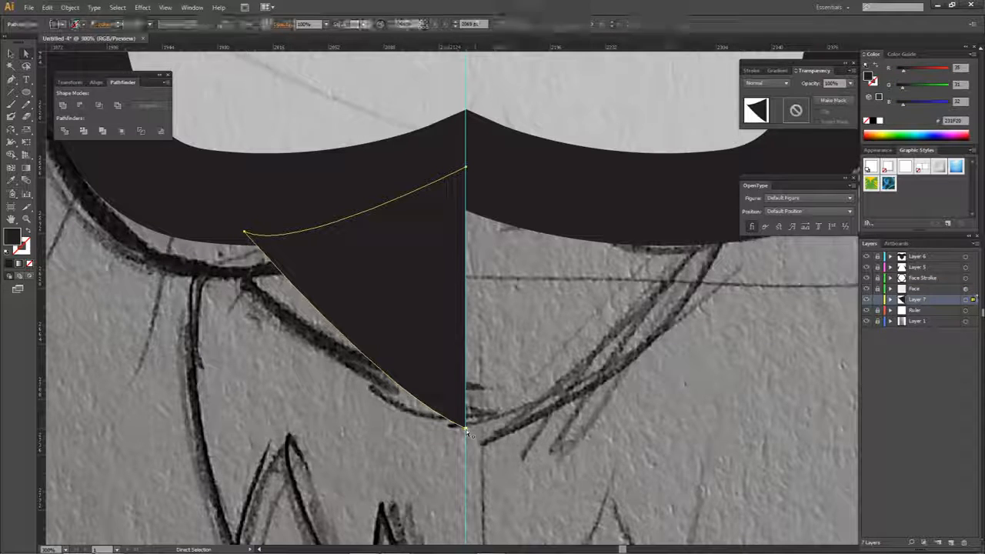
Step: Reshape the half chin shape by adjusting its lower curve and extending its outer corner outward and slightly up under the muzzle
{"action": "left_click_drag", "start_coordinate": [383, 396], "coordinate": [371, 387]}
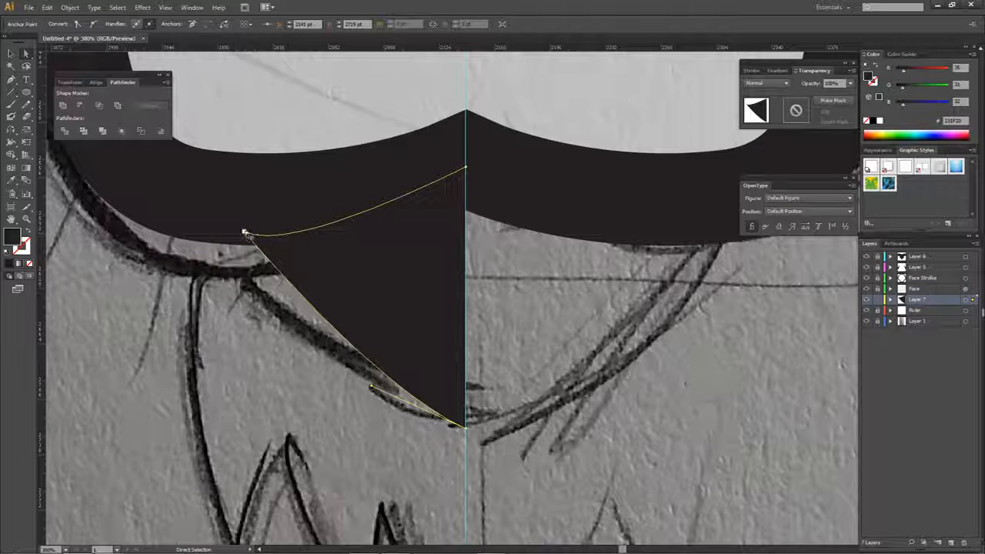
{"action": "left_click_drag", "start_coordinate": [245, 233], "coordinate": [216, 223]}
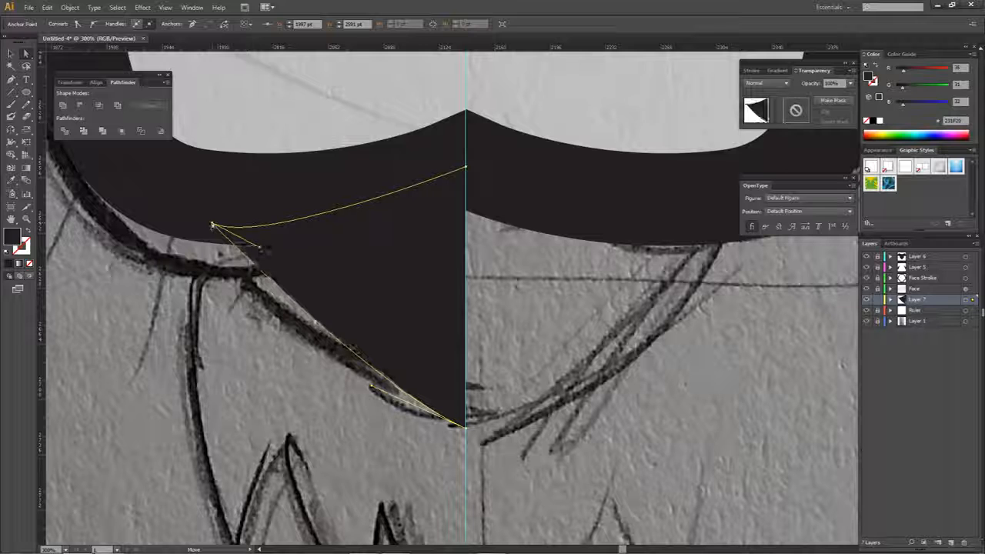
{"action": "left_click_drag", "start_coordinate": [263, 248], "coordinate": [272, 228]}
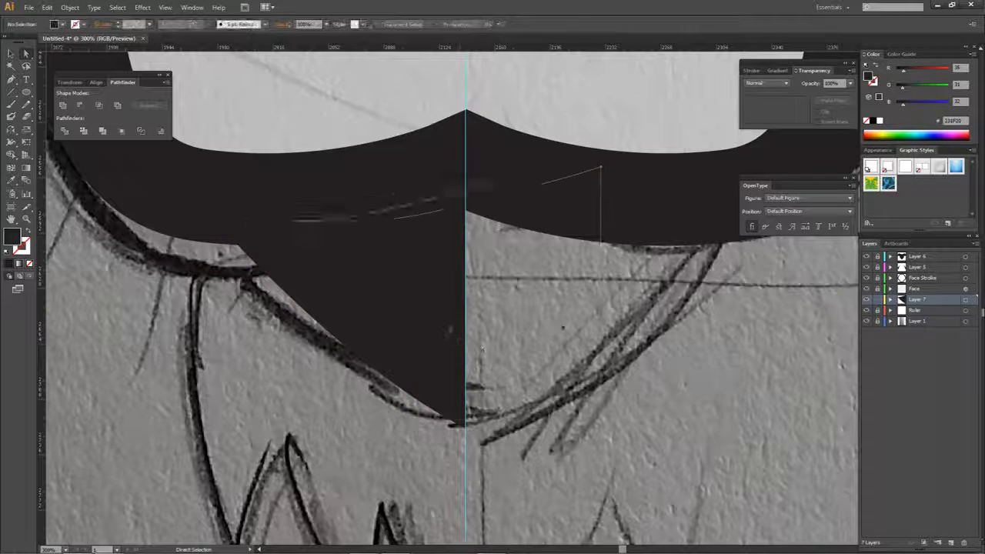
Step: Duplicate the half chin shape toward the opposite side of the face and reflect the copy into a mirror image
{"action": "left_click_drag", "start_coordinate": [444, 385], "coordinate": [581, 385]}
{"action": "right_click", "coordinate": [581, 384]}
{"action": "mouse_move", "coordinate": [614, 523]}
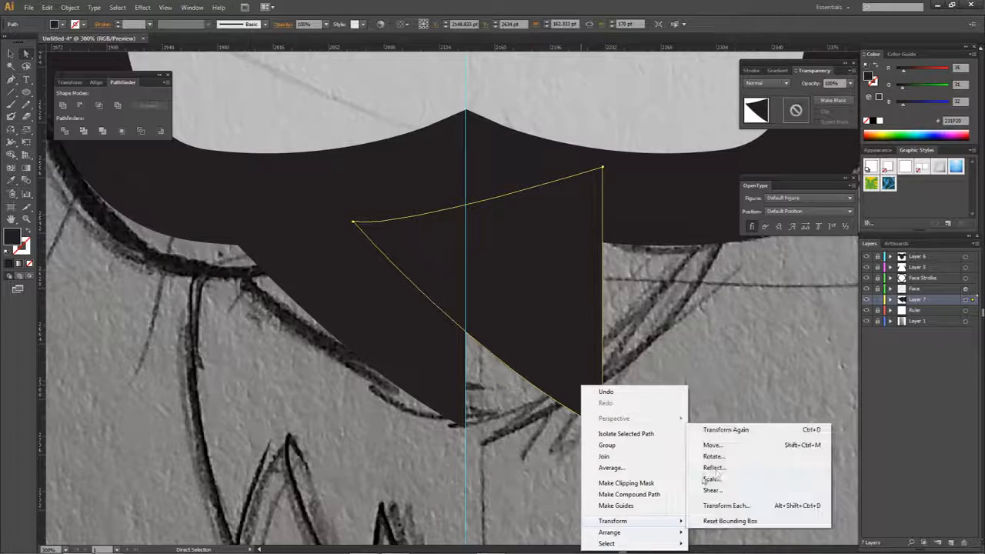
{"action": "left_click", "coordinate": [712, 471]}
{"action": "left_click", "coordinate": [684, 369]}
Step: Align the mirrored chin half against the centre guide and unite both halves into one shape
{"action": "left_click_drag", "start_coordinate": [353, 428], "coordinate": [465, 428]}
{"action": "left_click", "coordinate": [455, 404], "text": "shift"}
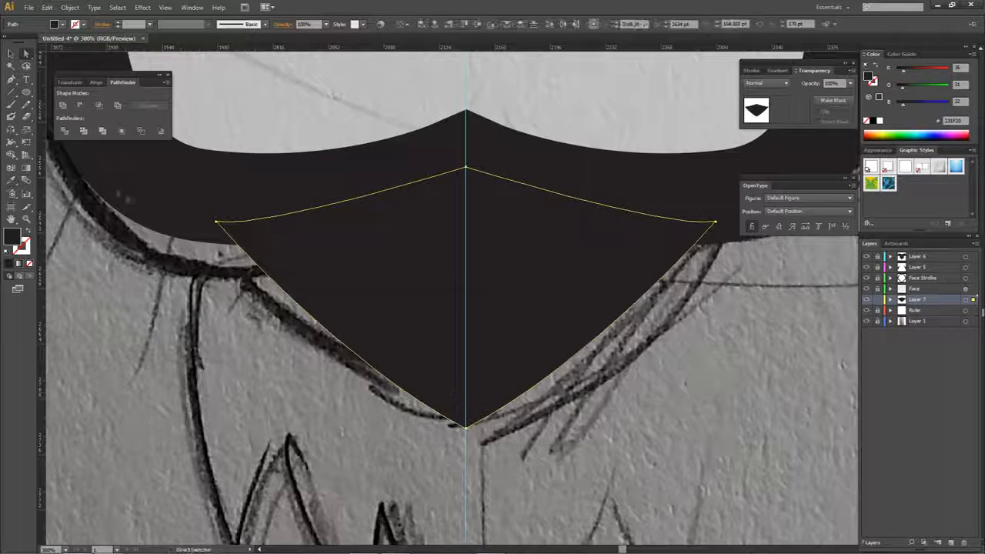
{"action": "left_click", "coordinate": [63, 106]}
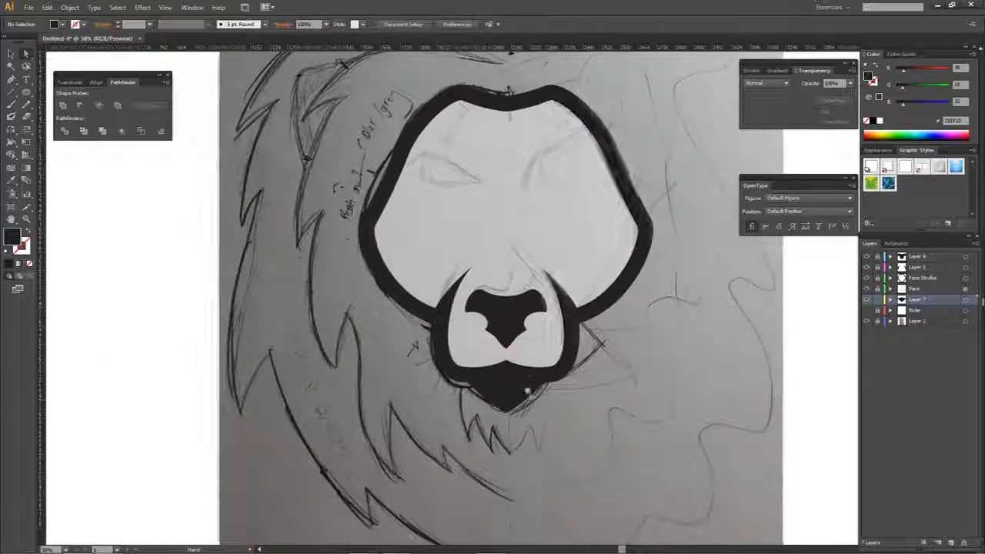
Step: Raise the bottom tip of the chin shape to shorten the chin slightly
{"action": "left_click_drag", "start_coordinate": [527, 391], "coordinate": [500, 408]}
{"action": "scroll", "coordinate": [485, 422], "scroll_direction": "up", "scroll_amount": 3}
{"action": "left_click", "coordinate": [441, 420]}
{"action": "left_click", "coordinate": [464, 444]}
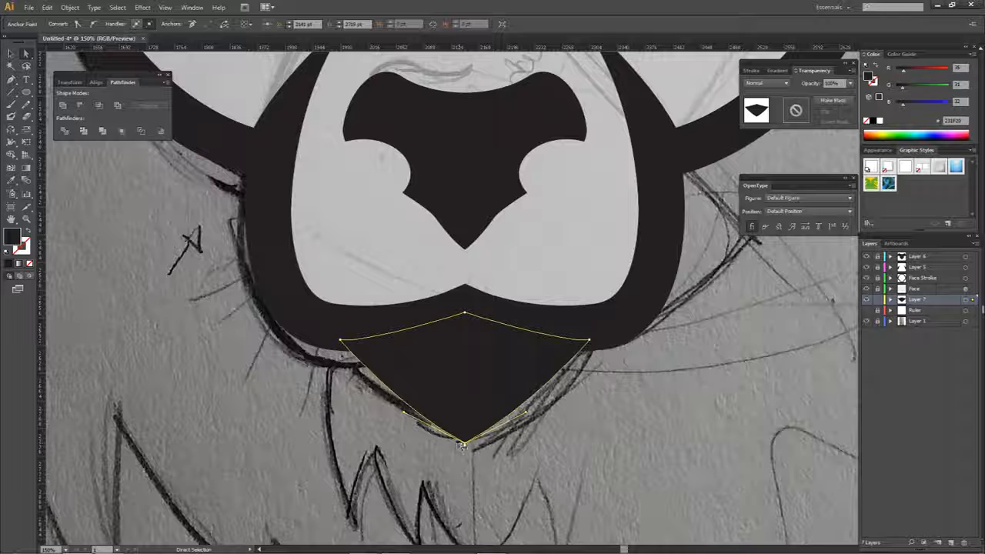
{"action": "left_click_drag", "start_coordinate": [464, 444], "coordinate": [465, 422]}
{"action": "left_click", "coordinate": [494, 431]}
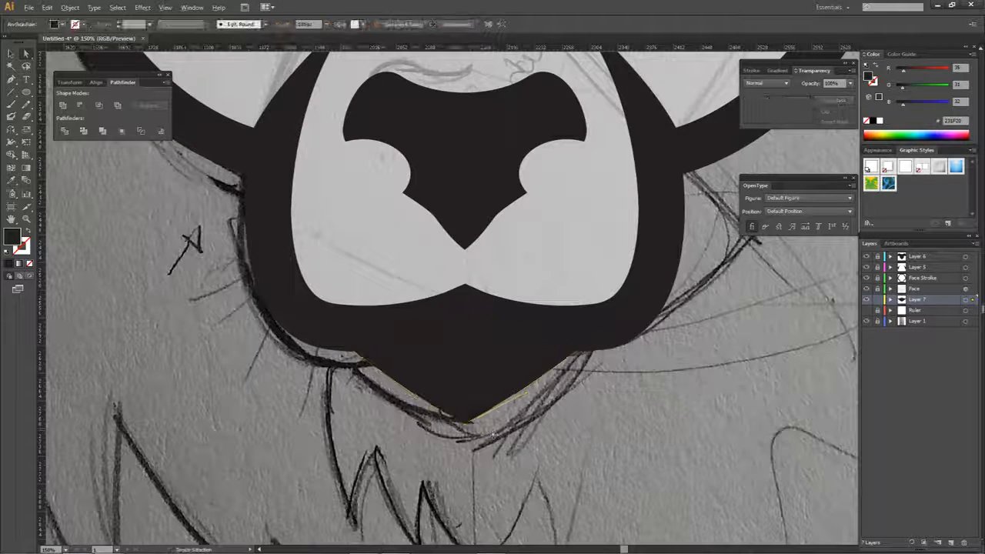
{"action": "scroll", "coordinate": [495, 431], "scroll_direction": "down", "scroll_amount": 2}
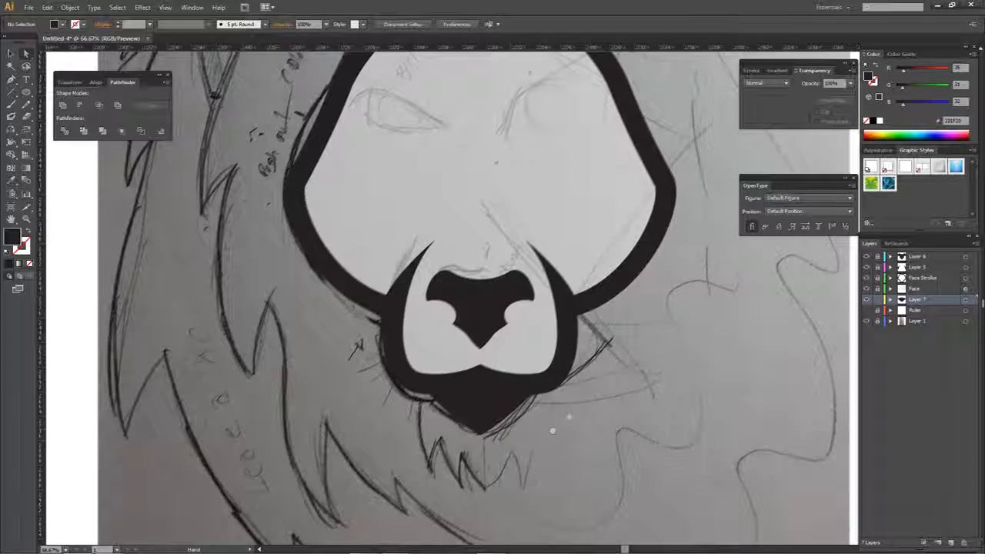
{"action": "scroll", "coordinate": [511, 429], "scroll_direction": "down", "scroll_amount": 1}
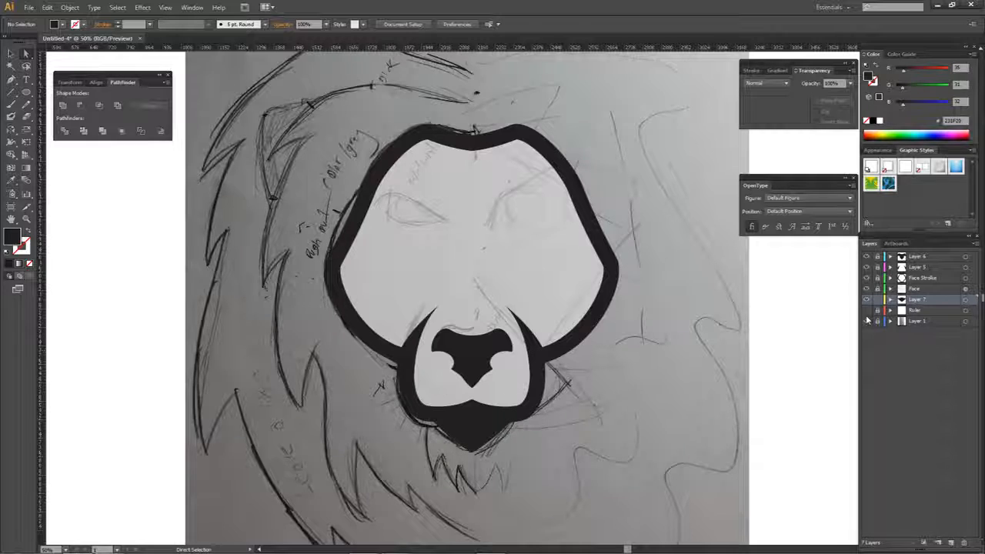
Step: Show the Ruler layer with the centre guide and add a new layer directly above it
{"action": "left_click", "coordinate": [867, 310]}
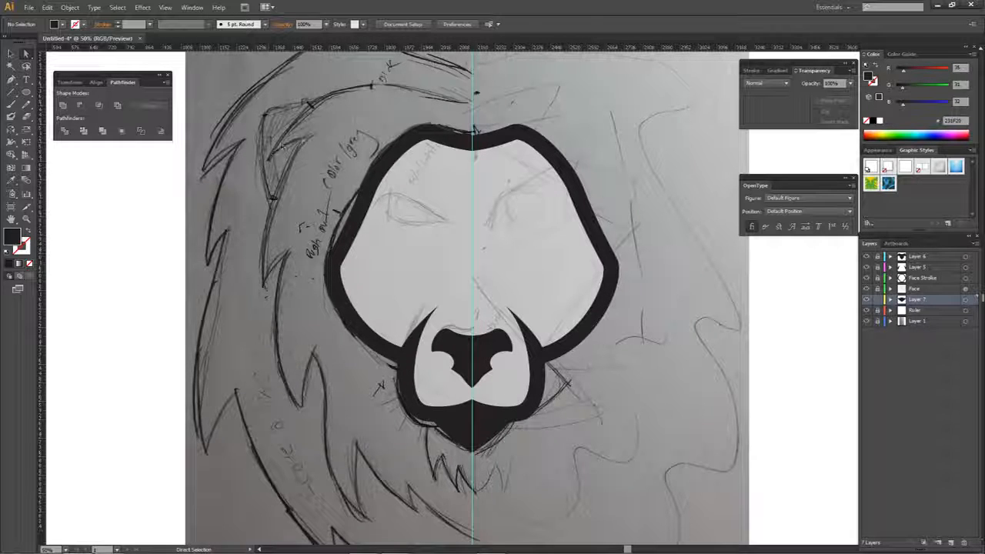
{"action": "left_click", "coordinate": [914, 310]}
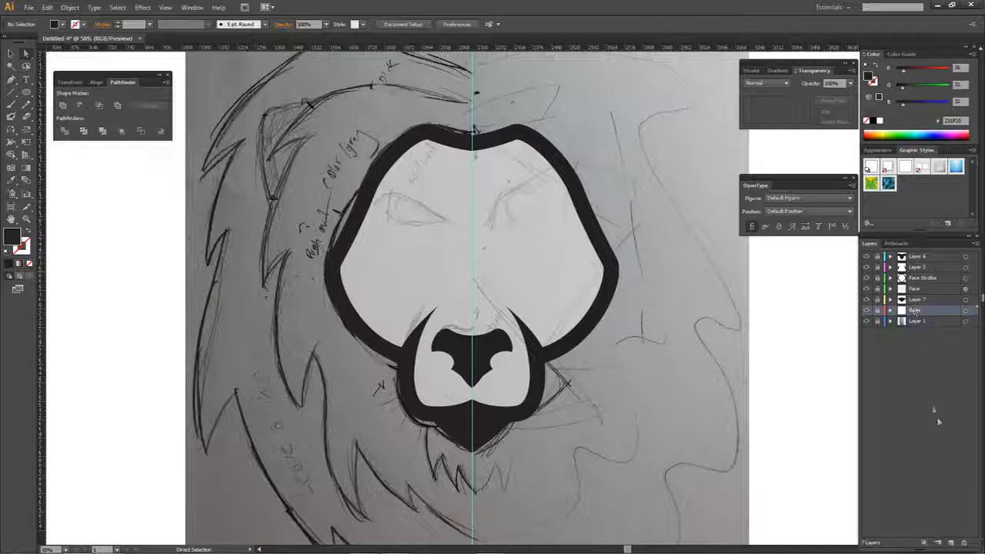
{"action": "left_click", "coordinate": [953, 544]}
Step: Start a Pen path for the inner mane from the centre guide over the head to the first tuft, with dark fill and no stroke
{"action": "key", "text": "p"}
{"action": "left_click_drag", "start_coordinate": [422, 180], "coordinate": [508, 273]}
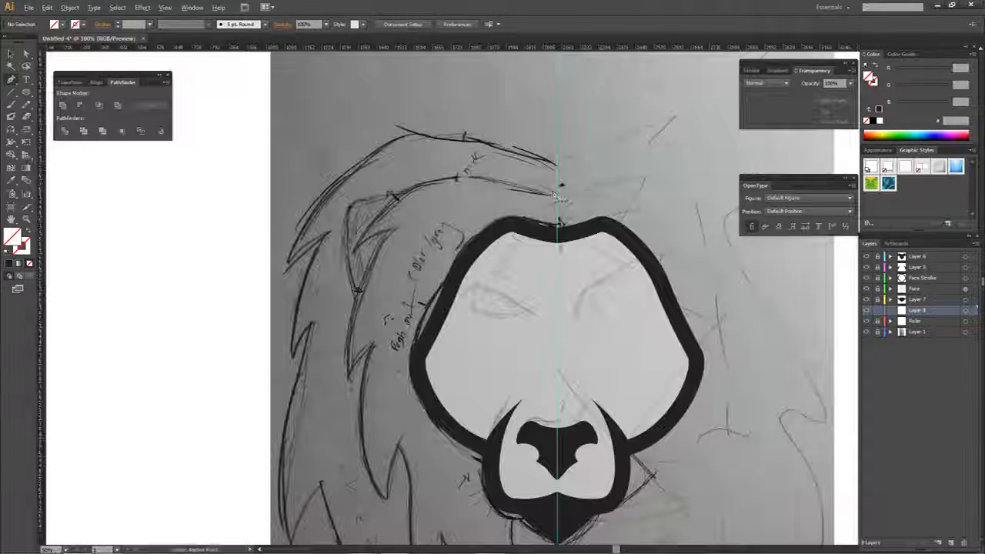
{"action": "scroll", "coordinate": [539, 201], "scroll_direction": "up", "scroll_amount": 2}
{"action": "left_click", "coordinate": [541, 205]}
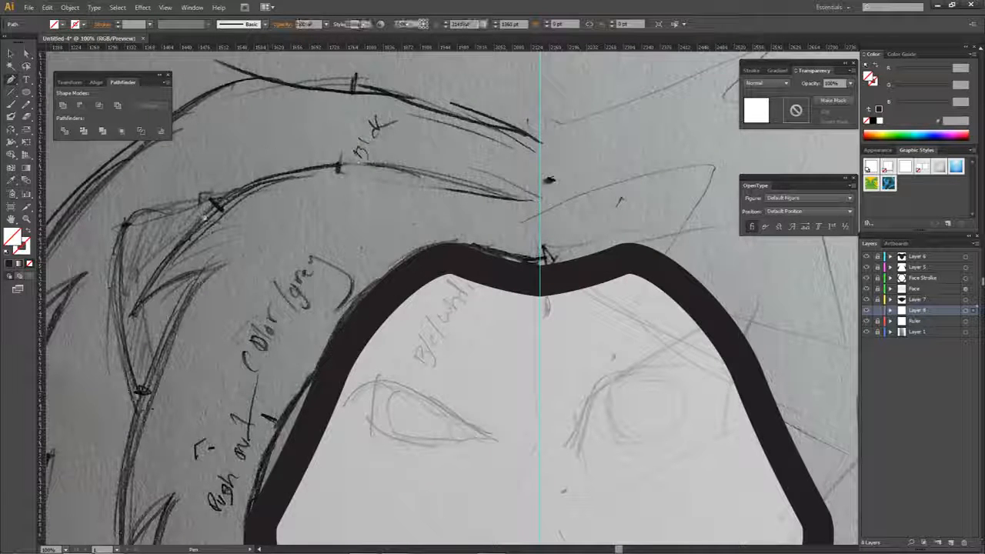
{"action": "left_click", "coordinate": [128, 319]}
{"action": "left_click_drag", "start_coordinate": [260, 287], "coordinate": [434, 232]}
{"action": "scroll", "coordinate": [300, 266], "scroll_direction": "up", "scroll_amount": 4}
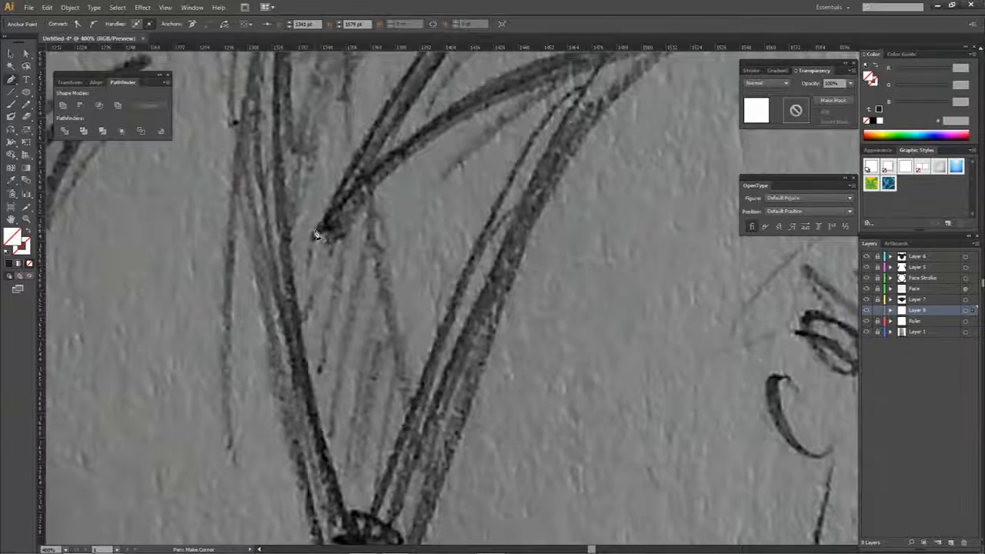
{"action": "scroll", "coordinate": [316, 234], "scroll_direction": "down", "scroll_amount": 3}
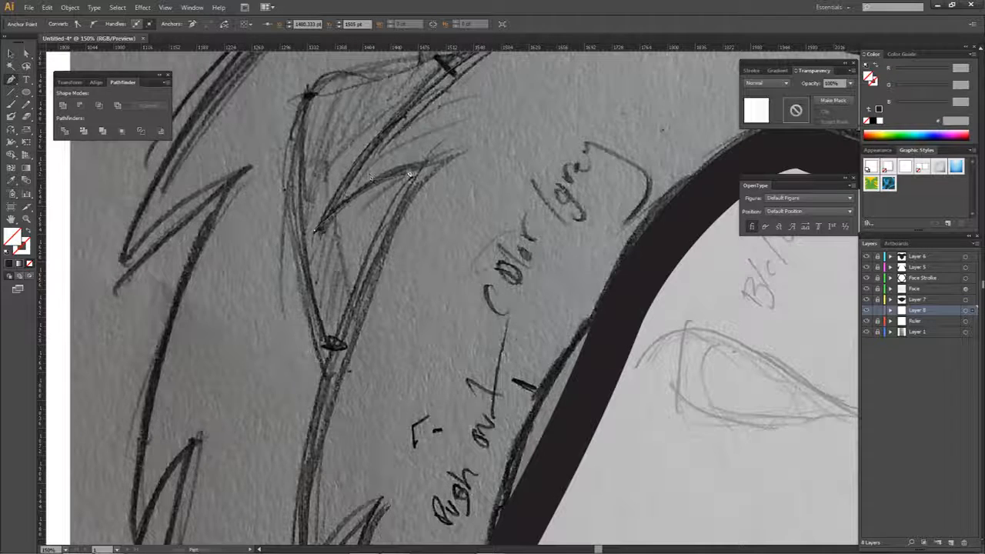
{"action": "scroll", "coordinate": [412, 171], "scroll_direction": "down", "scroll_amount": 2}
{"action": "left_click", "coordinate": [10, 264]}
{"action": "scroll", "coordinate": [411, 173], "scroll_direction": "up", "scroll_amount": 3}
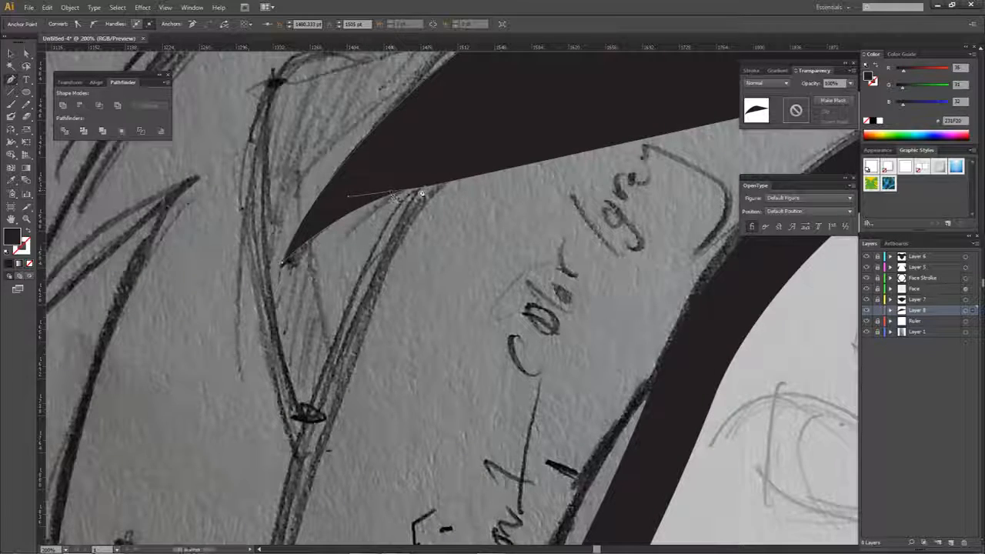
Step: Continue the mane path down the sketch's left side, tracing the second tuft and its notch beside the face
{"action": "left_click_drag", "start_coordinate": [429, 366], "coordinate": [482, 123]}
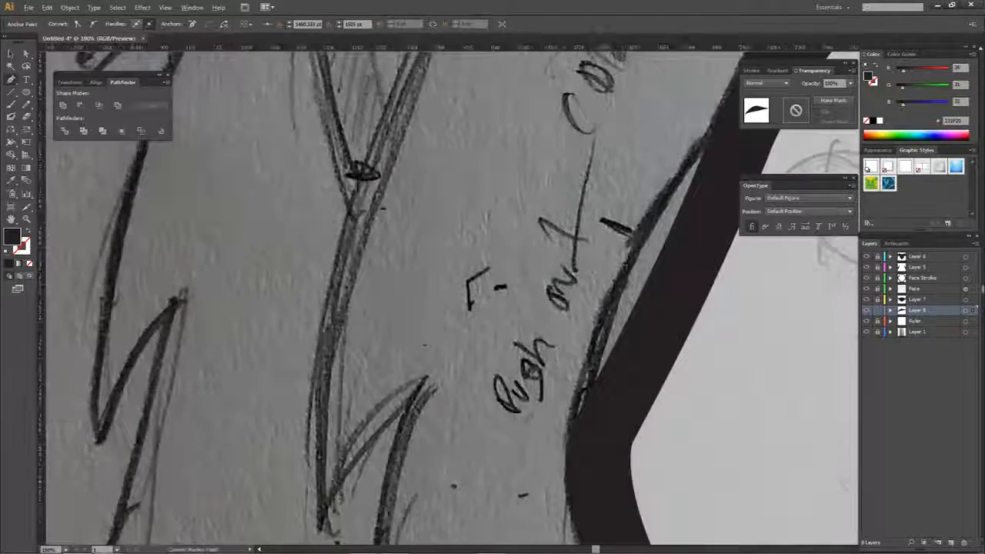
{"action": "scroll", "coordinate": [422, 330], "scroll_direction": "down", "scroll_amount": 2}
{"action": "left_click_drag", "start_coordinate": [406, 389], "coordinate": [410, 268]}
{"action": "left_click_drag", "start_coordinate": [377, 300], "coordinate": [386, 461]}
{"action": "left_click_drag", "start_coordinate": [437, 230], "coordinate": [378, 393]}
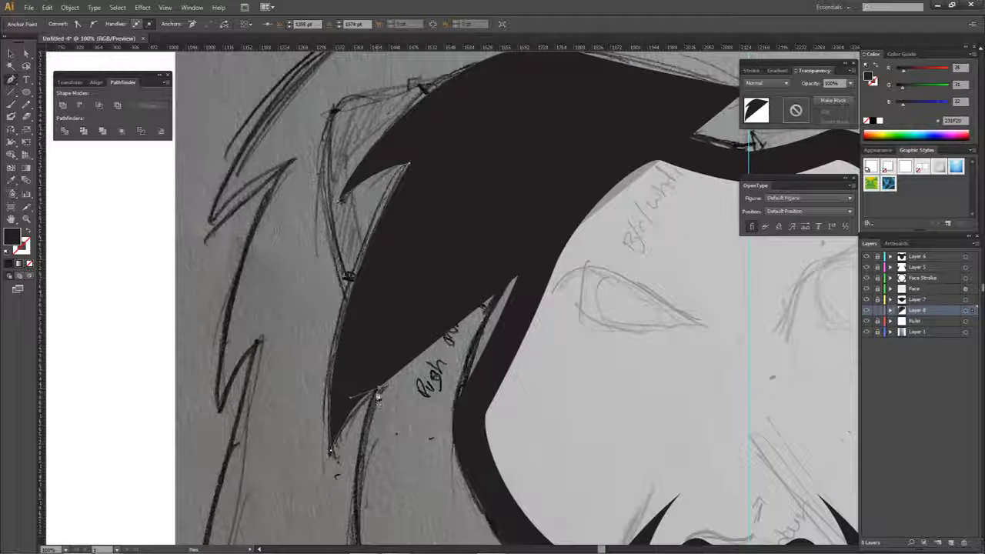
{"action": "mouse_move", "coordinate": [381, 338]}
{"action": "left_mouse_down"}
{"action": "mouse_move", "coordinate": [393, 222]}
{"action": "mouse_move", "coordinate": [384, 119]}
{"action": "left_mouse_up"}
Step: Trace the third mane tuft and its curved notch with the Pen tool, redoing the outer edge to follow the sketch line
{"action": "left_click_drag", "start_coordinate": [411, 478], "coordinate": [492, 533]}
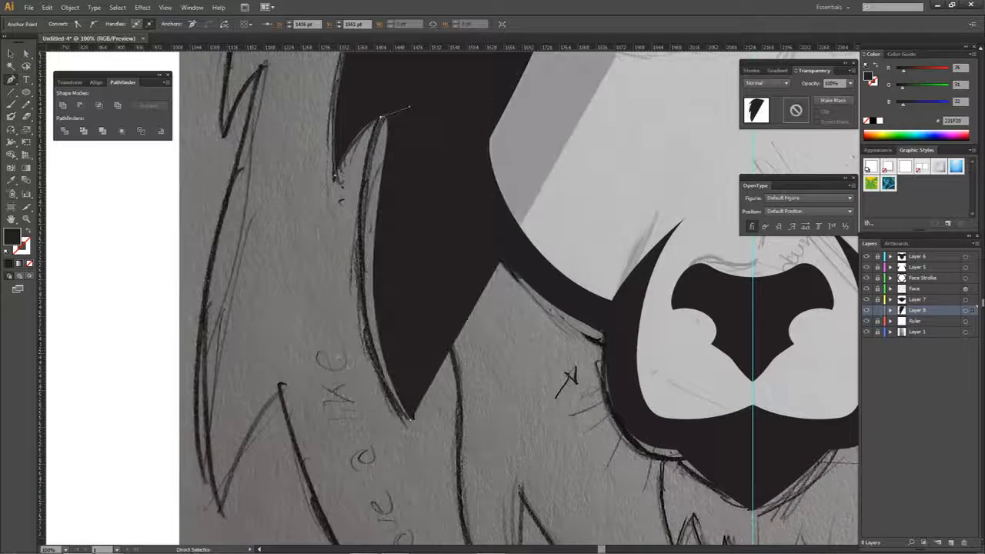
{"action": "scroll", "coordinate": [329, 299], "scroll_direction": "up", "scroll_amount": 3}
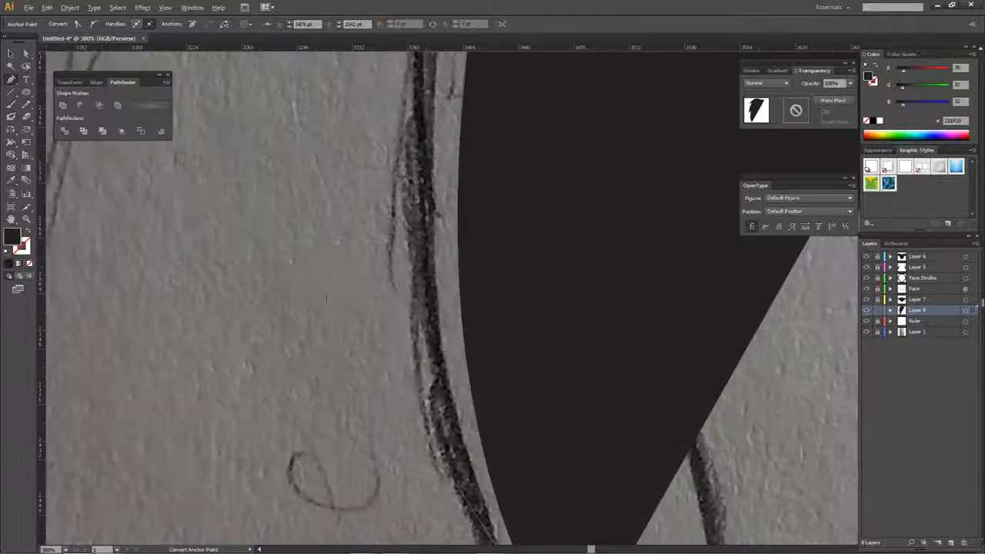
{"action": "mouse_move", "coordinate": [325, 288]}
{"action": "left_mouse_down"}
{"action": "mouse_move", "coordinate": [344, 314]}
{"action": "mouse_move", "coordinate": [305, 230]}
{"action": "left_mouse_up"}
{"action": "scroll", "coordinate": [399, 275], "scroll_direction": "down", "scroll_amount": 3}
{"action": "key", "text": "ctrl+z"}
{"action": "left_click_drag", "start_coordinate": [463, 417], "coordinate": [487, 317]}
{"action": "left_click_drag", "start_coordinate": [511, 412], "coordinate": [470, 332]}
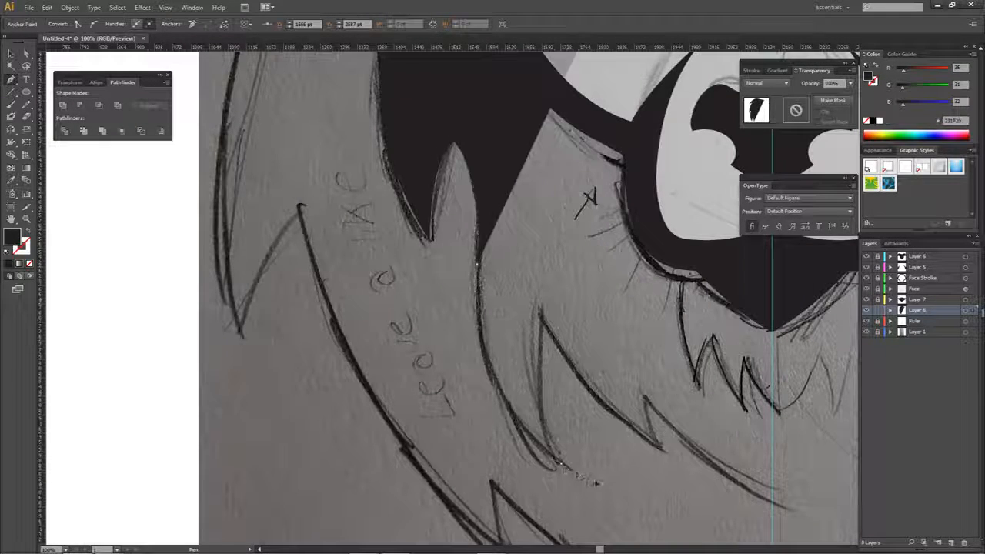
Step: Extend the mane path through the pointed tuft and notch below the cheek to the tip of the following tuft
{"action": "left_click", "coordinate": [562, 466]}
{"action": "left_click_drag", "start_coordinate": [546, 324], "coordinate": [567, 274]}
{"action": "mouse_move", "coordinate": [525, 373]}
{"action": "left_mouse_down"}
{"action": "mouse_move", "coordinate": [537, 352]}
{"action": "mouse_move", "coordinate": [522, 390]}
{"action": "left_mouse_up"}
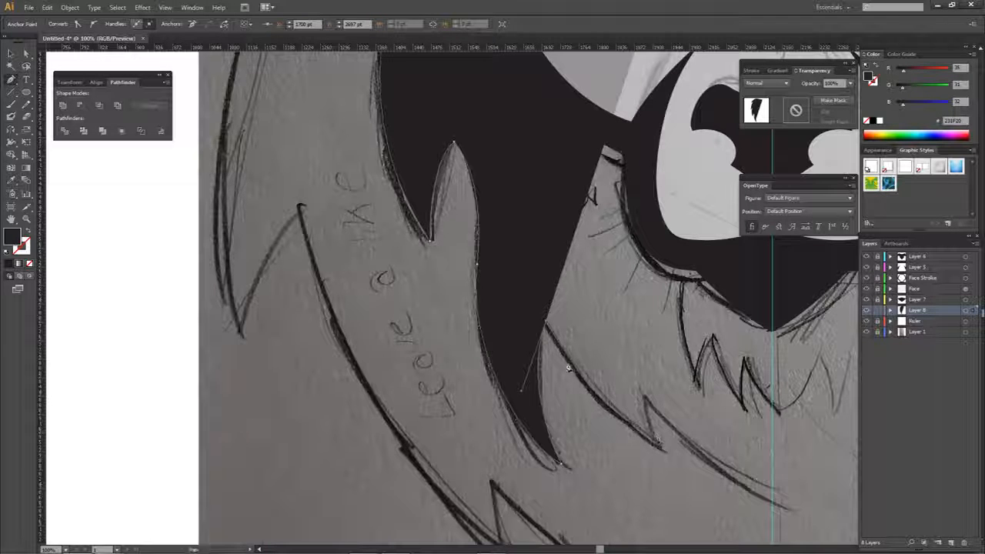
{"action": "left_click", "coordinate": [662, 448]}
{"action": "left_click", "coordinate": [689, 275]}
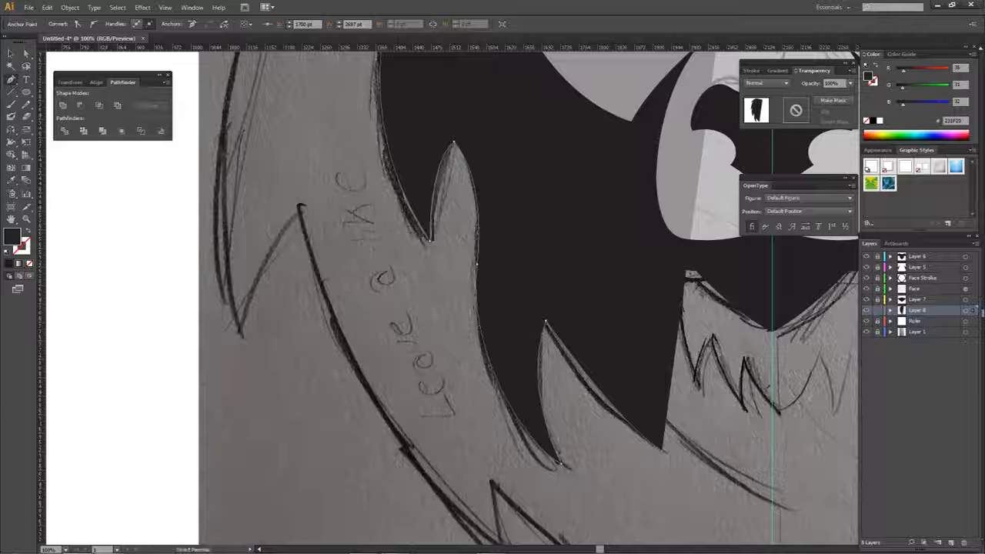
Step: Refine the tuft tip below the chin and add the small notch beside it as a corner point
{"action": "scroll", "coordinate": [617, 409], "scroll_direction": "up", "scroll_amount": 2, "text": "alt"}
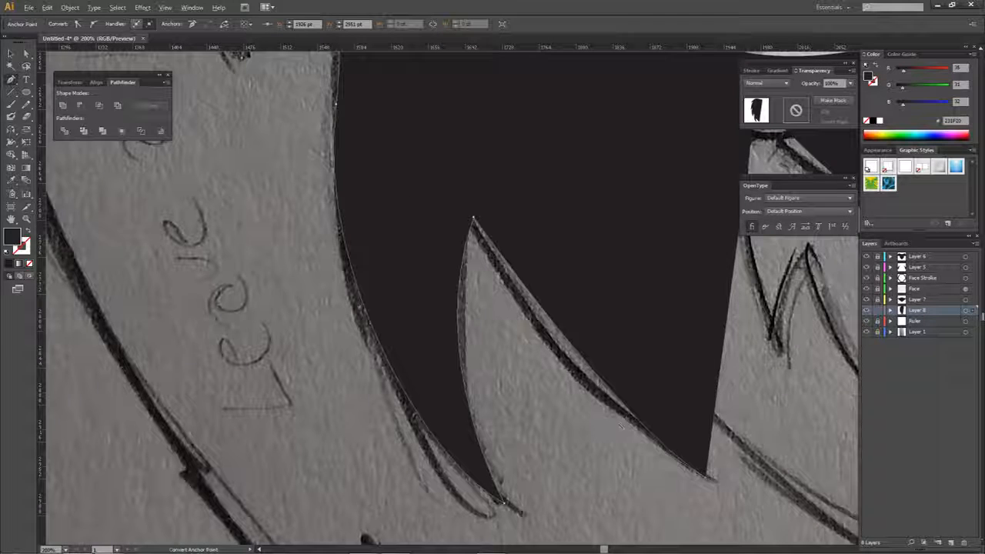
{"action": "left_click_drag", "start_coordinate": [617, 424], "coordinate": [558, 409]}
{"action": "scroll", "coordinate": [616, 408], "scroll_direction": "down", "scroll_amount": 1, "text": "alt"}
{"action": "left_click_drag", "start_coordinate": [653, 423], "coordinate": [518, 387]}
{"action": "key", "text": "ctrl+z"}
{"action": "left_click", "coordinate": [544, 419]}
{"action": "left_click", "coordinate": [520, 384], "text": "ctrl"}
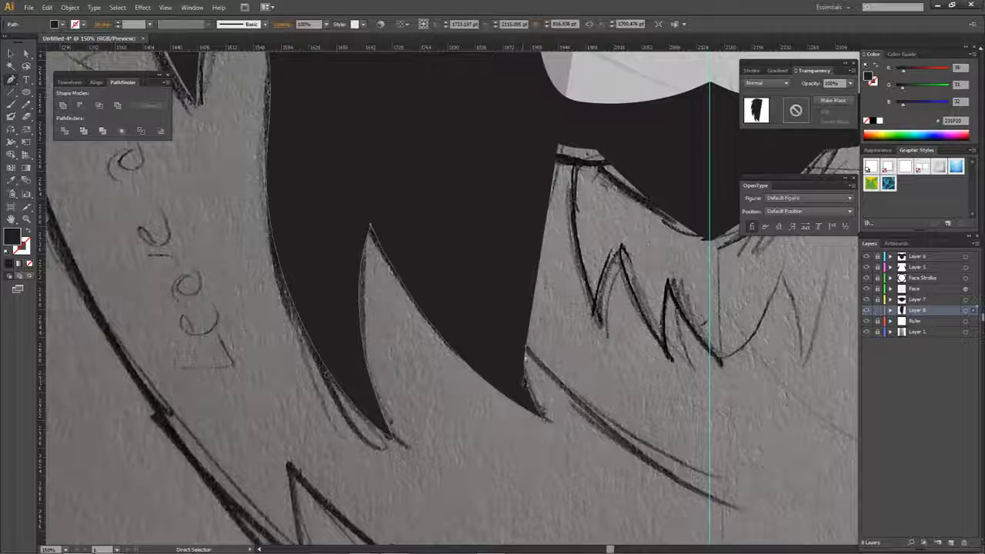
{"action": "left_click", "coordinate": [525, 349], "text": "ctrl"}
{"action": "left_click", "coordinate": [527, 350]}
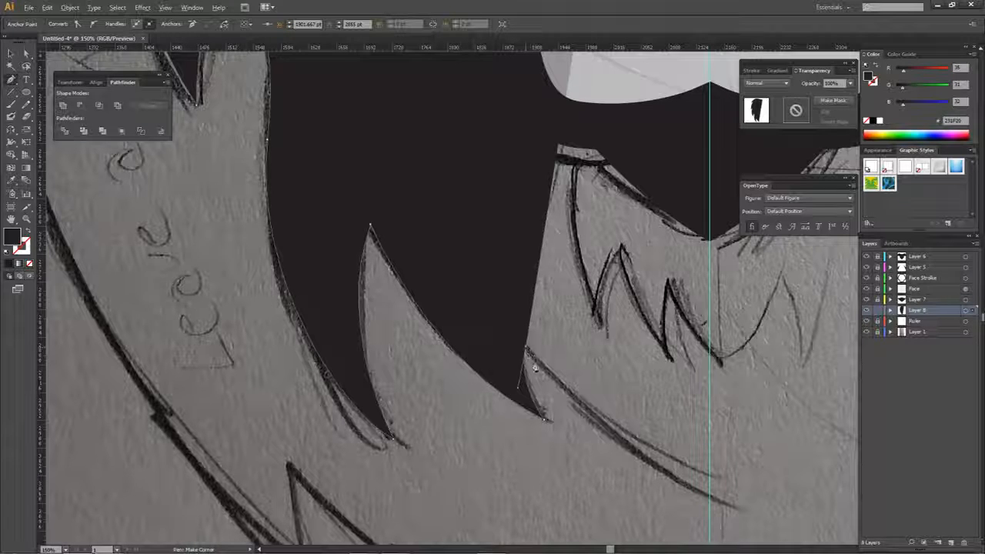
Step: Trace the last lower mane edge to the centre guide and close the half mane at its starting point on top
{"action": "left_click", "coordinate": [709, 497]}
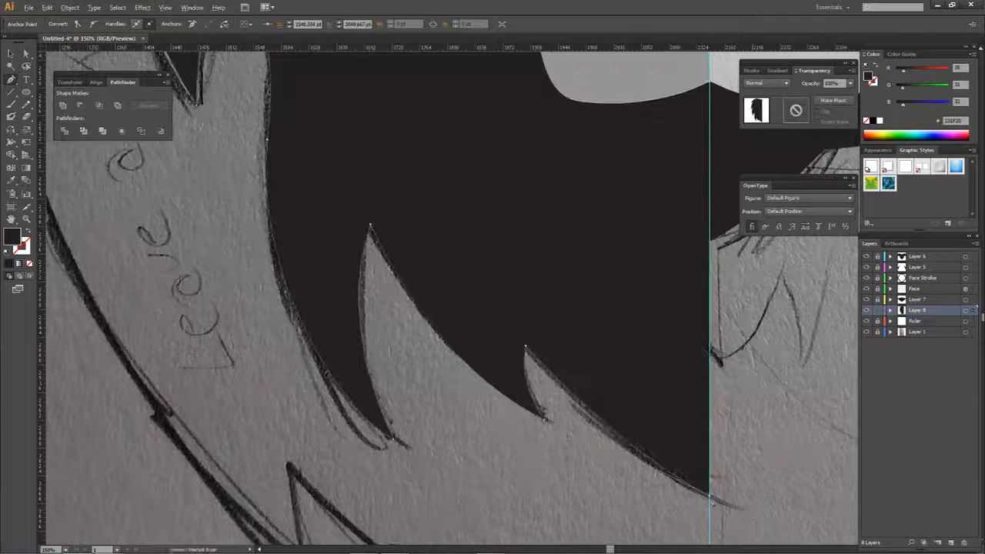
{"action": "key", "text": "ctrl+minus"}
{"action": "key", "text": "ctrl+minus"}
{"action": "key", "text": "ctrl+minus"}
{"action": "left_click_drag", "start_coordinate": [611, 122], "coordinate": [550, 265]}
{"action": "scroll", "coordinate": [549, 211], "scroll_direction": "up", "scroll_amount": 12}
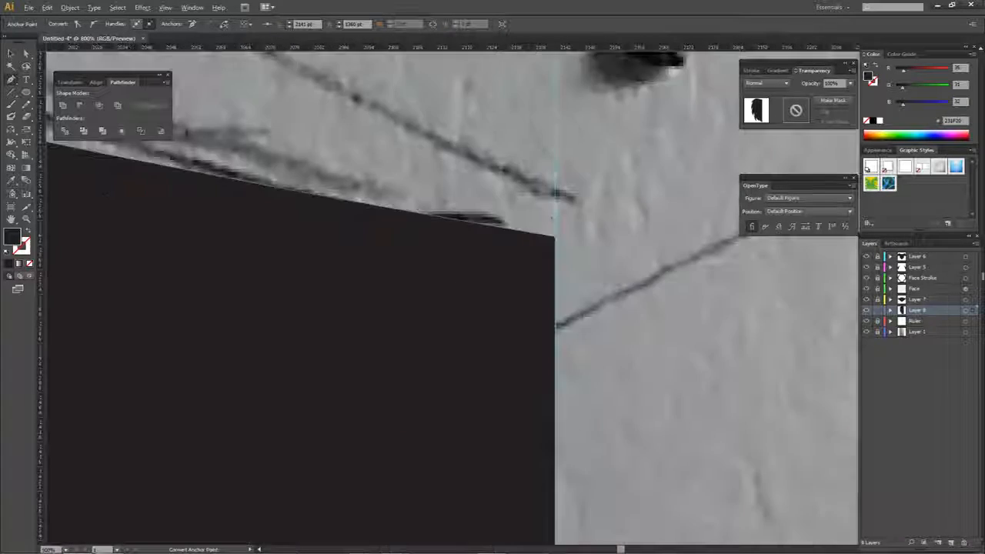
{"action": "scroll", "coordinate": [535, 285], "scroll_direction": "down", "scroll_amount": 11}
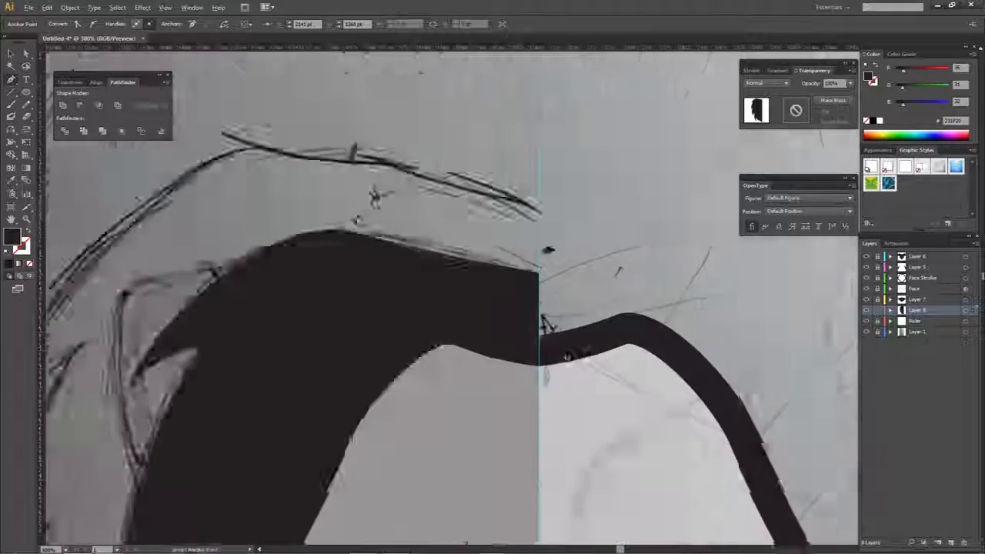
{"action": "left_click_drag", "start_coordinate": [539, 275], "coordinate": [534, 88]}
{"action": "left_click_drag", "start_coordinate": [528, 436], "coordinate": [520, 157]}
{"action": "scroll", "coordinate": [537, 398], "scroll_direction": "down", "scroll_amount": 5}
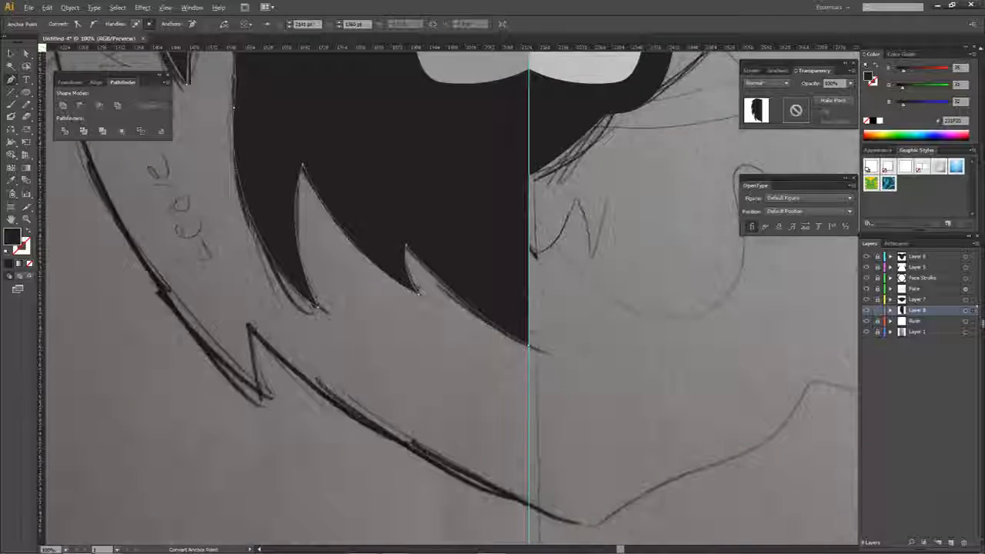
Step: Snap the bottom anchor point of the half mane exactly onto the centre guide
{"action": "scroll", "coordinate": [581, 327], "scroll_direction": "up", "scroll_amount": 8}
{"action": "key", "text": "a"}
{"action": "left_click", "coordinate": [594, 325]}
{"action": "left_click", "coordinate": [595, 323]}
{"action": "left_click_drag", "start_coordinate": [596, 322], "coordinate": [602, 324]}
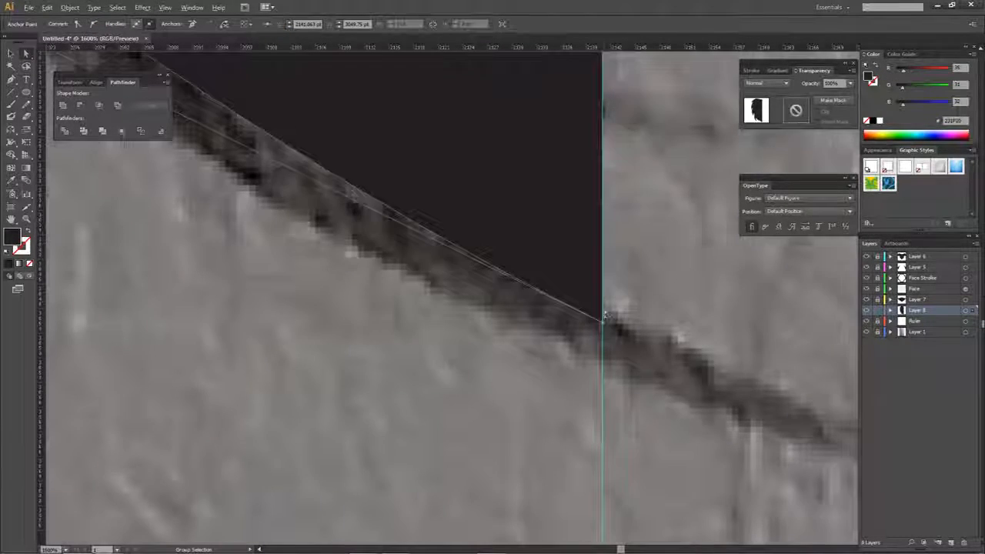
{"action": "scroll", "coordinate": [606, 310], "scroll_direction": "down", "scroll_amount": 7}
{"action": "left_click", "coordinate": [631, 233]}
{"action": "scroll", "coordinate": [487, 402], "scroll_direction": "down", "scroll_amount": 4}
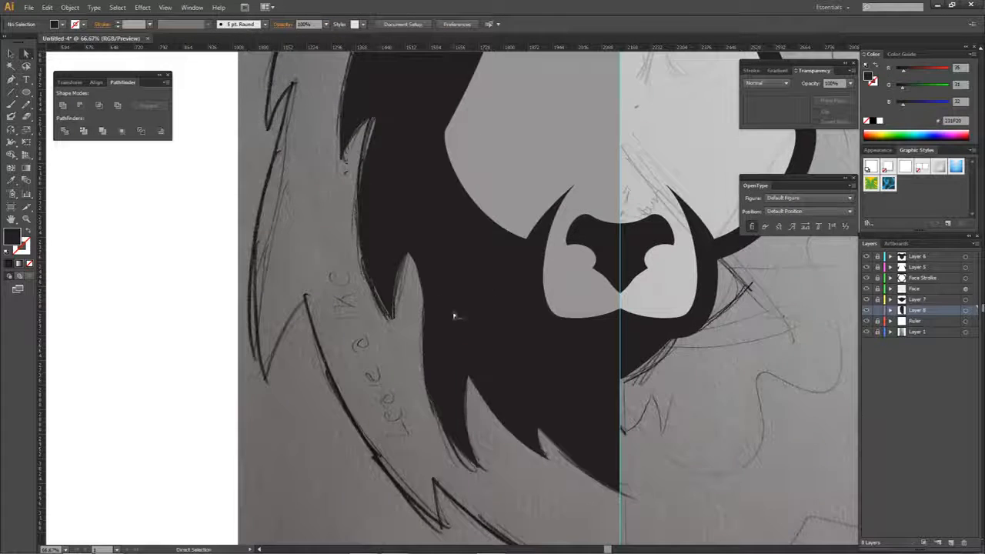
{"action": "scroll", "coordinate": [455, 315], "scroll_direction": "down", "scroll_amount": 3}
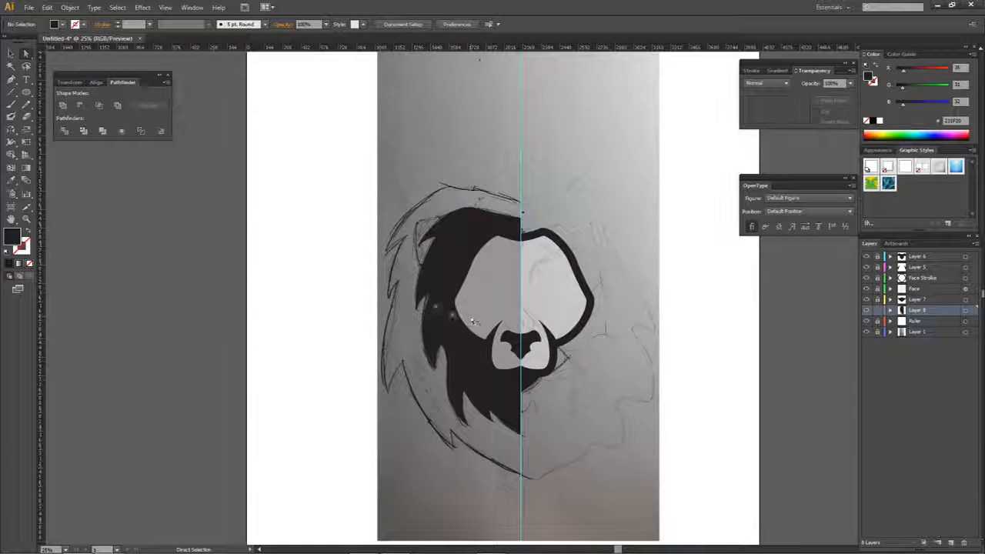
Step: Select the outer anchor points along the mane's left side and move them slightly outward to widen it
{"action": "left_click", "coordinate": [447, 381]}
{"action": "left_click_drag", "start_coordinate": [395, 191], "coordinate": [450, 383]}
{"action": "left_click_drag", "start_coordinate": [450, 380], "coordinate": [442, 378]}
{"action": "left_click", "coordinate": [618, 398]}
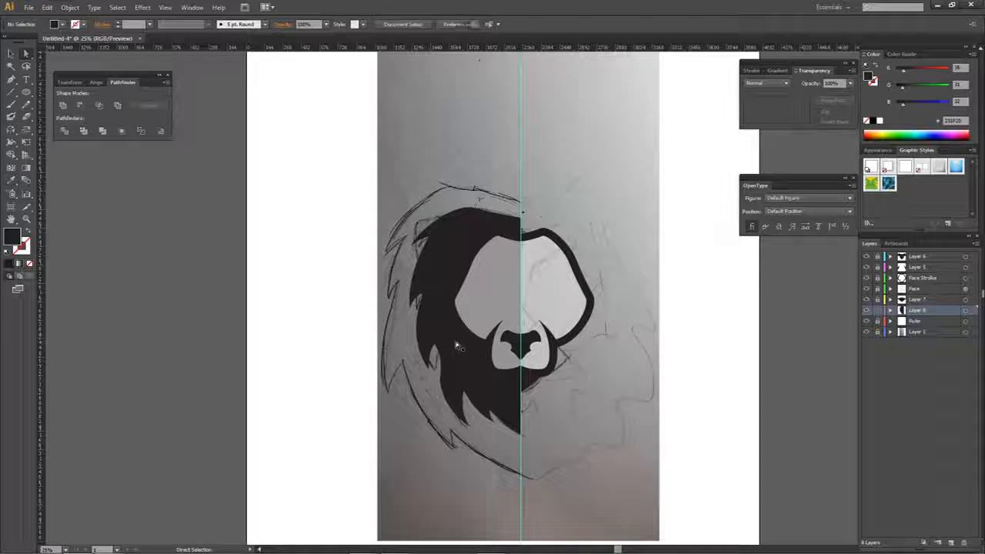
Step: Duplicate the black half mane and reflect the copy across the vertical axis to make the opposite half
{"action": "scroll", "coordinate": [465, 308], "scroll_direction": "right", "scroll_amount": 1}
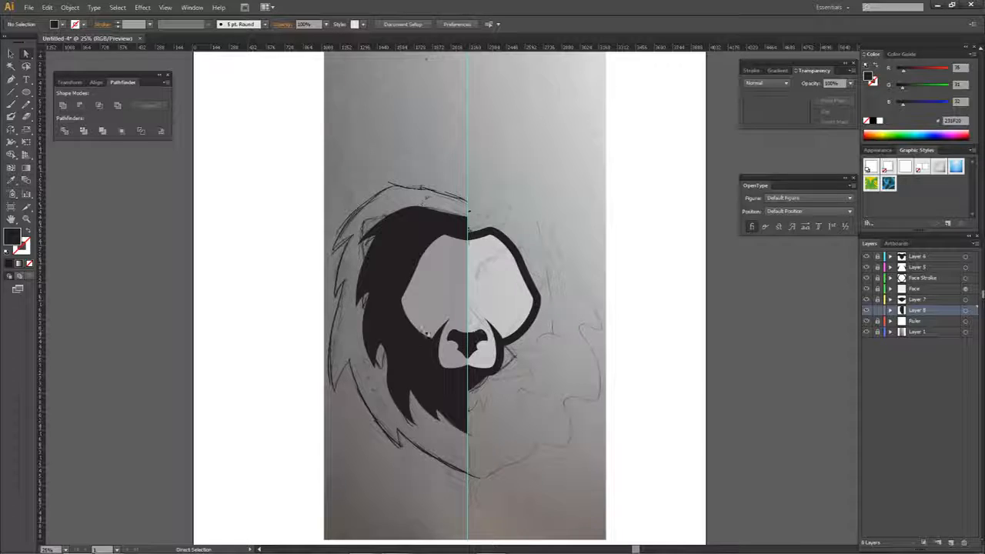
{"action": "scroll", "coordinate": [419, 337], "scroll_direction": "up", "scroll_amount": 1}
{"action": "right_click", "coordinate": [593, 347]}
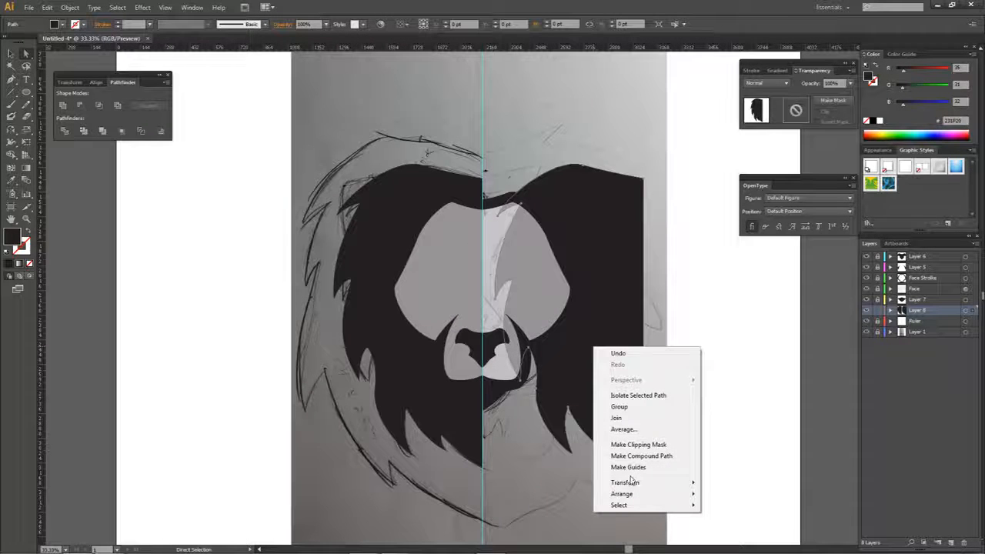
{"action": "mouse_move", "coordinate": [631, 482]}
{"action": "left_click", "coordinate": [728, 440]}
{"action": "left_click", "coordinate": [677, 356]}
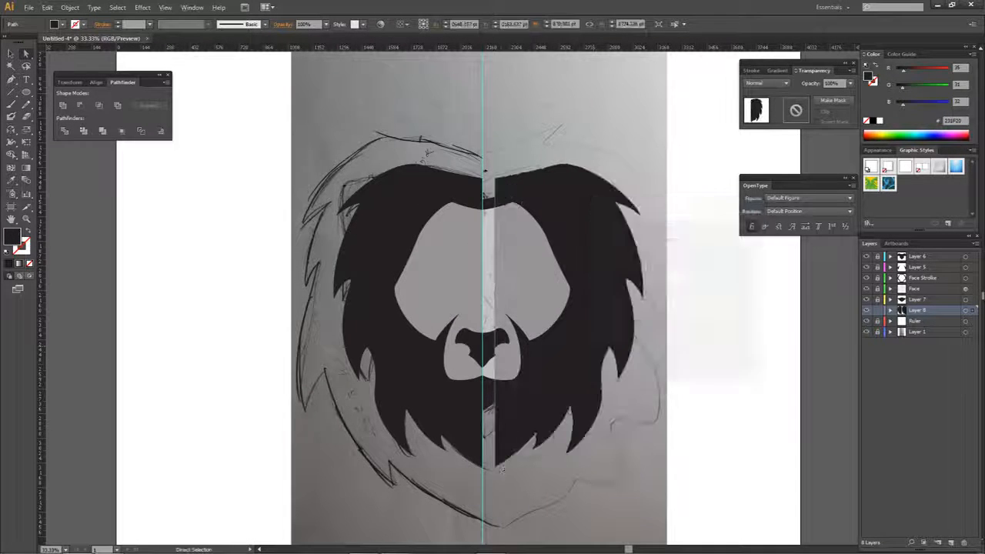
Step: Snap the mirrored mane half's bottom point onto the centre guide and unite both halves into one shape
{"action": "scroll", "coordinate": [503, 466], "scroll_direction": "up", "scroll_amount": 4}
{"action": "scroll", "coordinate": [467, 486], "scroll_direction": "left", "scroll_amount": 1}
{"action": "scroll", "coordinate": [477, 473], "scroll_direction": "up", "scroll_amount": 3}
{"action": "left_click_drag", "start_coordinate": [595, 481], "coordinate": [449, 486]}
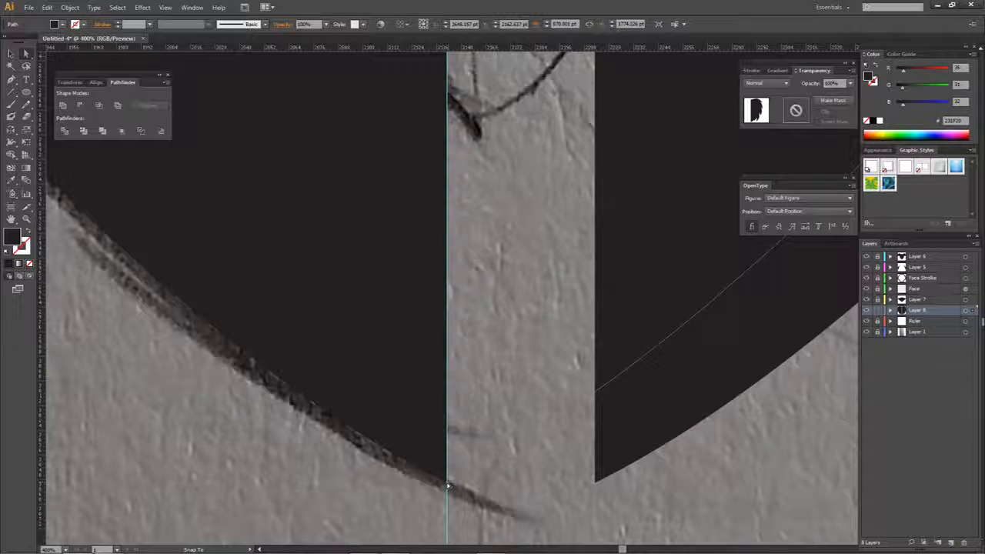
{"action": "left_click", "coordinate": [63, 105]}
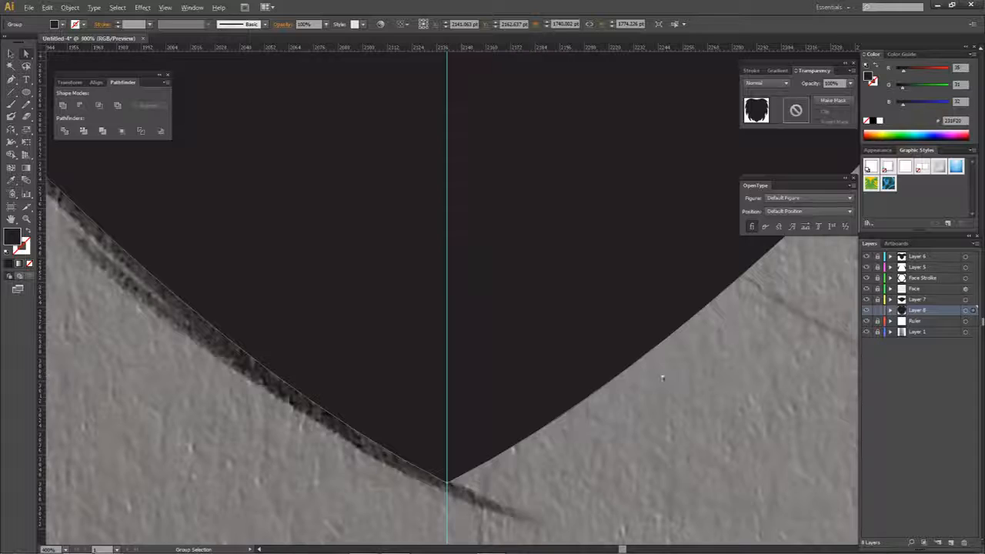
{"action": "scroll", "coordinate": [660, 371], "scroll_direction": "down", "scroll_amount": 8}
{"action": "left_click_drag", "start_coordinate": [658, 406], "coordinate": [610, 399]}
{"action": "left_click", "coordinate": [621, 415]}
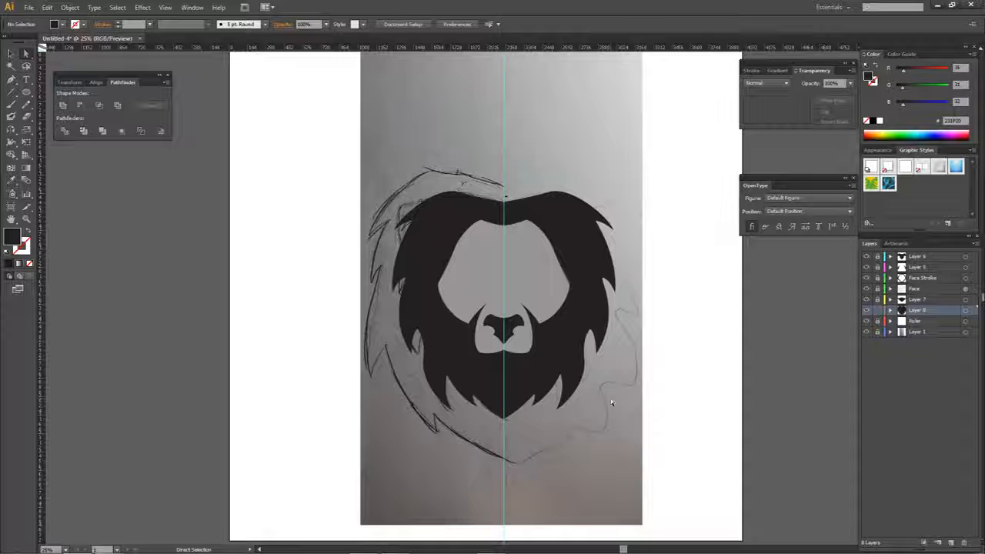
Step: Fill the chin shape with the light grey sampled from the face
{"action": "left_click", "coordinate": [514, 361]}
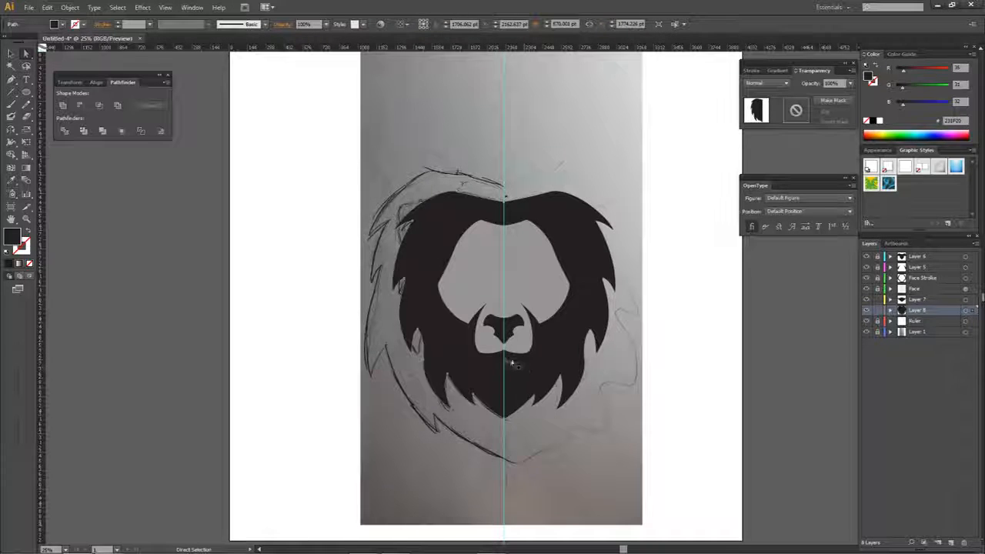
{"action": "left_click", "coordinate": [505, 365]}
{"action": "key", "text": "i"}
{"action": "left_click", "coordinate": [519, 284]}
{"action": "key", "text": "a"}
{"action": "left_click", "coordinate": [642, 360]}
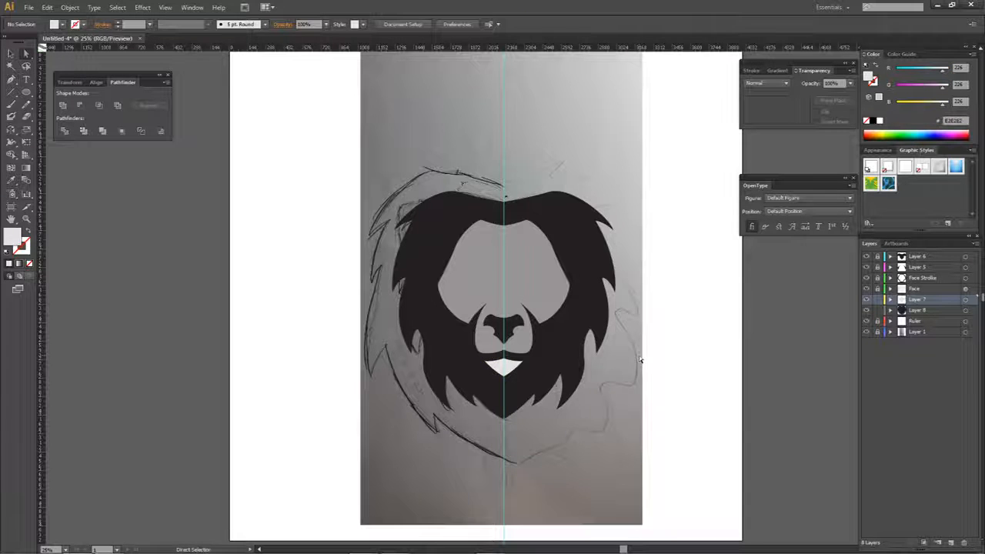
Step: Recolour the whole inner mane on Layer 8 from black to a dark red
{"action": "left_click_drag", "start_coordinate": [601, 363], "coordinate": [669, 383]}
{"action": "left_click_drag", "start_coordinate": [589, 354], "coordinate": [533, 367]}
{"action": "scroll", "coordinate": [531, 371], "scroll_direction": "up", "scroll_amount": 2}
{"action": "left_click_drag", "start_coordinate": [569, 414], "coordinate": [540, 432]}
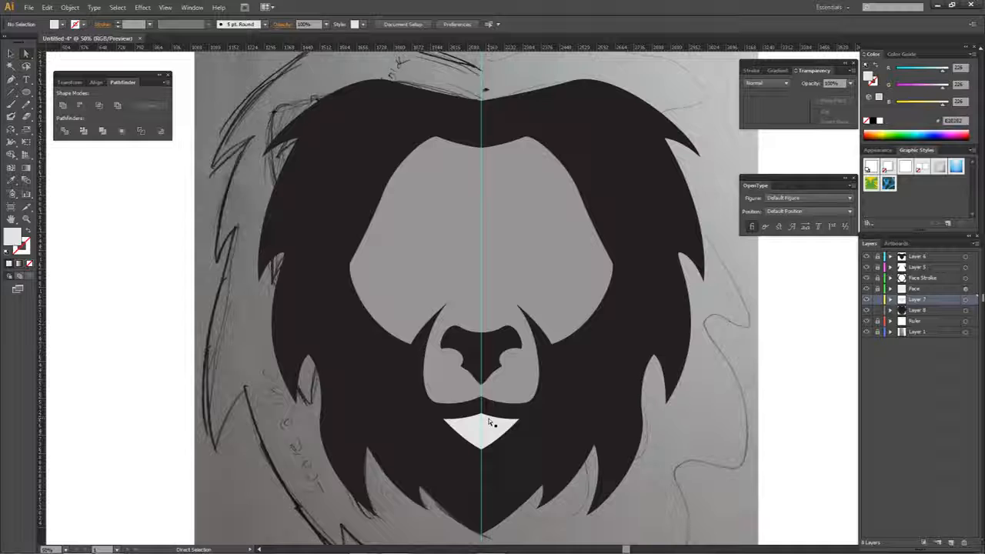
{"action": "left_click", "coordinate": [966, 310]}
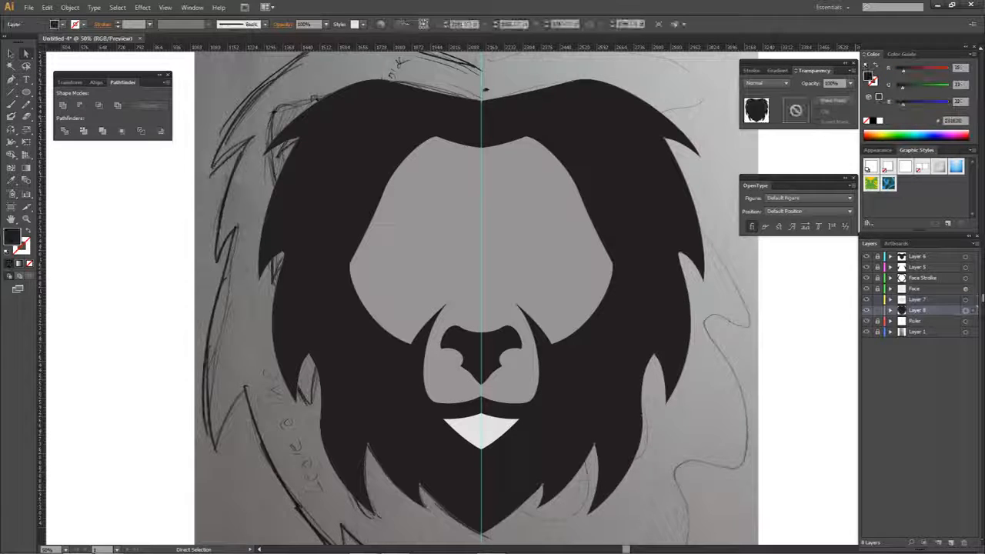
{"action": "double_click", "coordinate": [11, 237]}
{"action": "left_click_drag", "start_coordinate": [722, 263], "coordinate": [716, 281]}
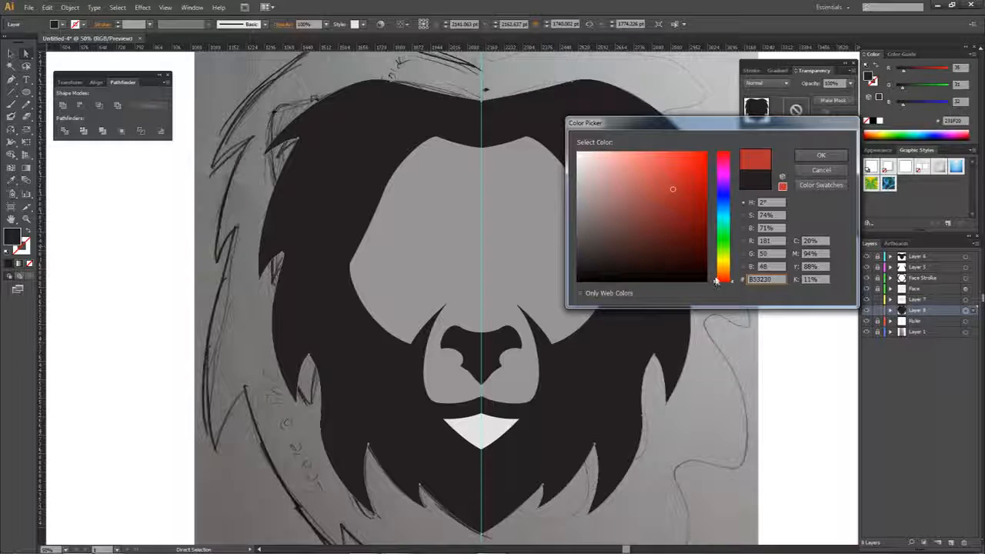
{"action": "left_click", "coordinate": [821, 155]}
{"action": "left_click", "coordinate": [748, 337]}
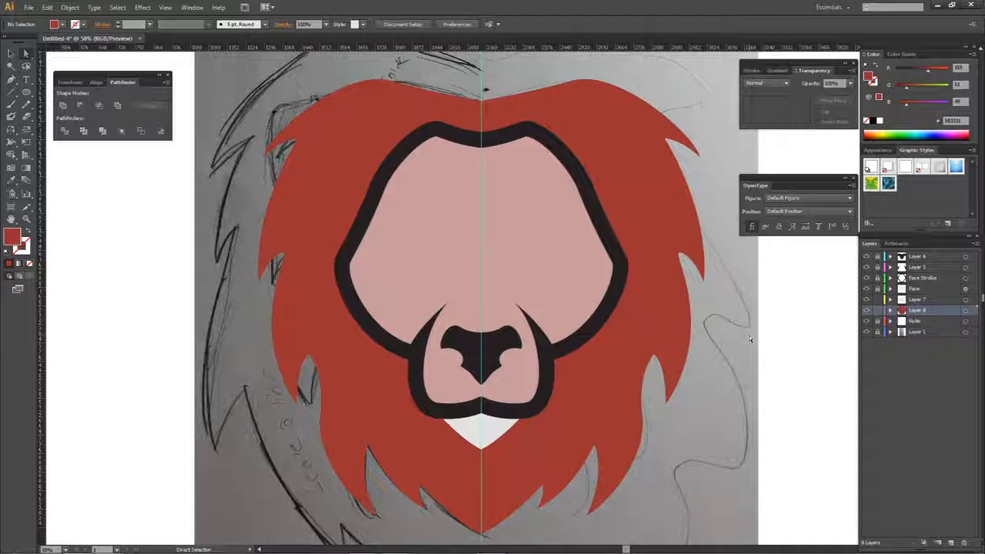
Step: Unlock the Face layer and raise the face shape's opacity to 100%
{"action": "left_click", "coordinate": [497, 352]}
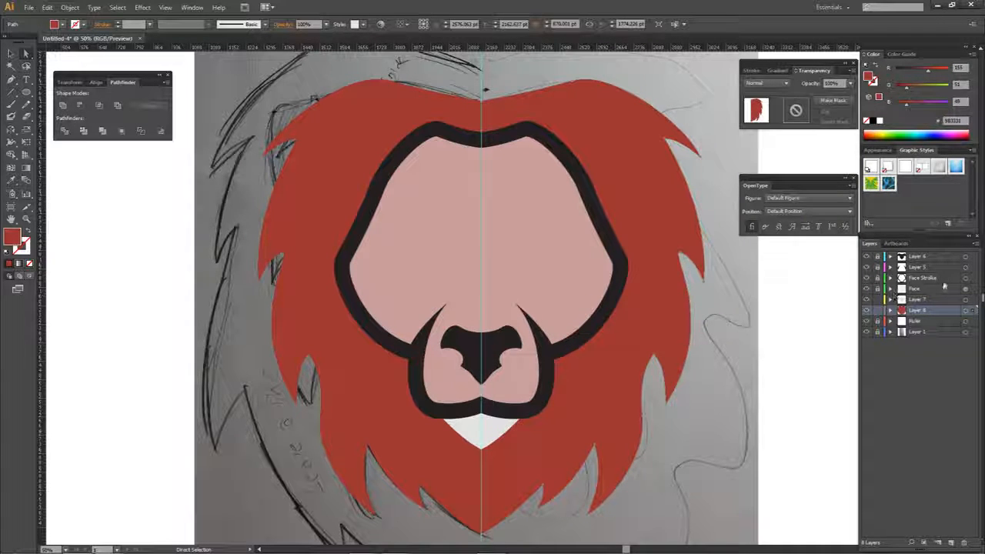
{"action": "left_click", "coordinate": [878, 289]}
{"action": "left_click", "coordinate": [965, 290]}
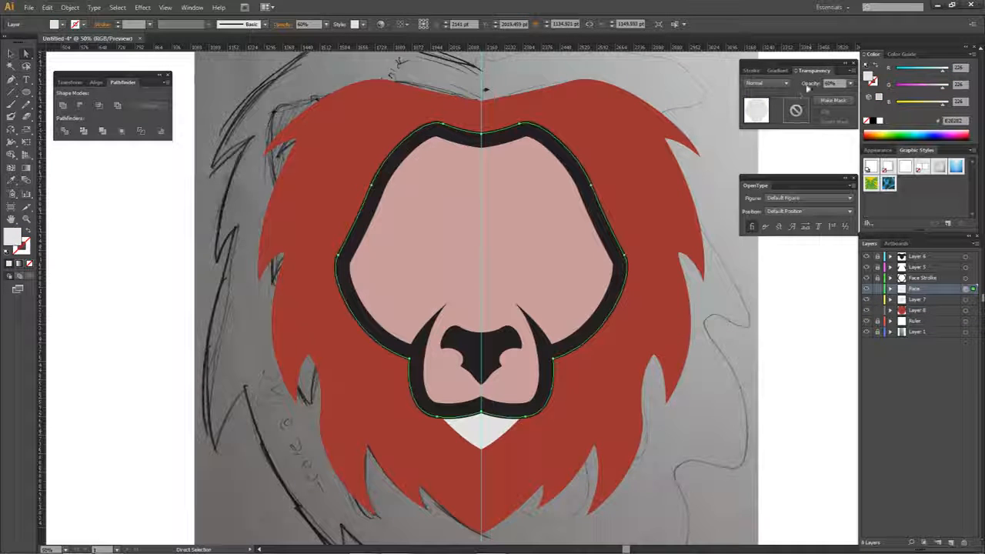
{"action": "left_click", "coordinate": [849, 83]}
{"action": "left_click", "coordinate": [863, 210]}
{"action": "left_click", "coordinate": [797, 330]}
Step: Remove the fill of the chin shape on Layer 7 and give it a near-black stroke (231F20)
{"action": "left_click_drag", "start_coordinate": [756, 335], "coordinate": [719, 354]}
{"action": "left_click_drag", "start_coordinate": [618, 416], "coordinate": [660, 384]}
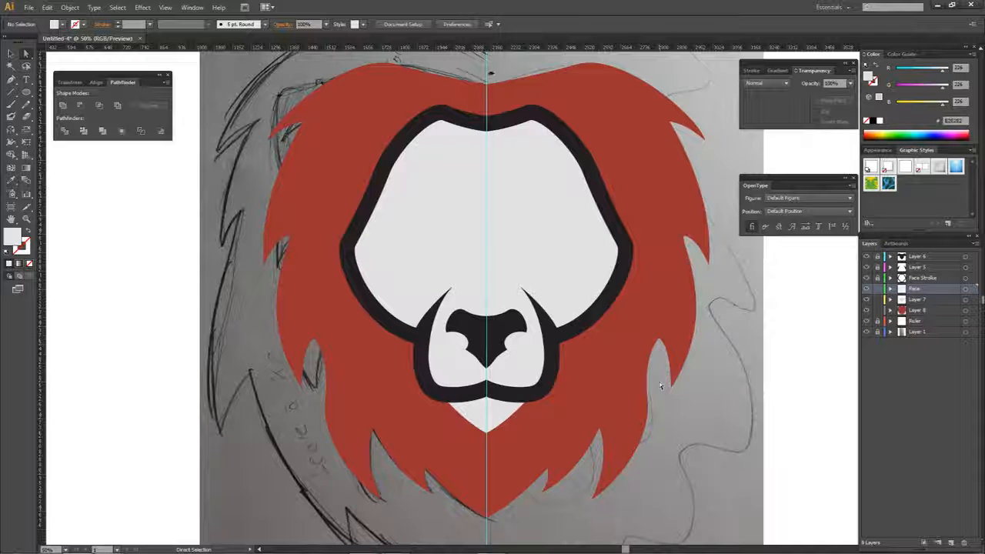
{"action": "left_click_drag", "start_coordinate": [659, 382], "coordinate": [637, 380]}
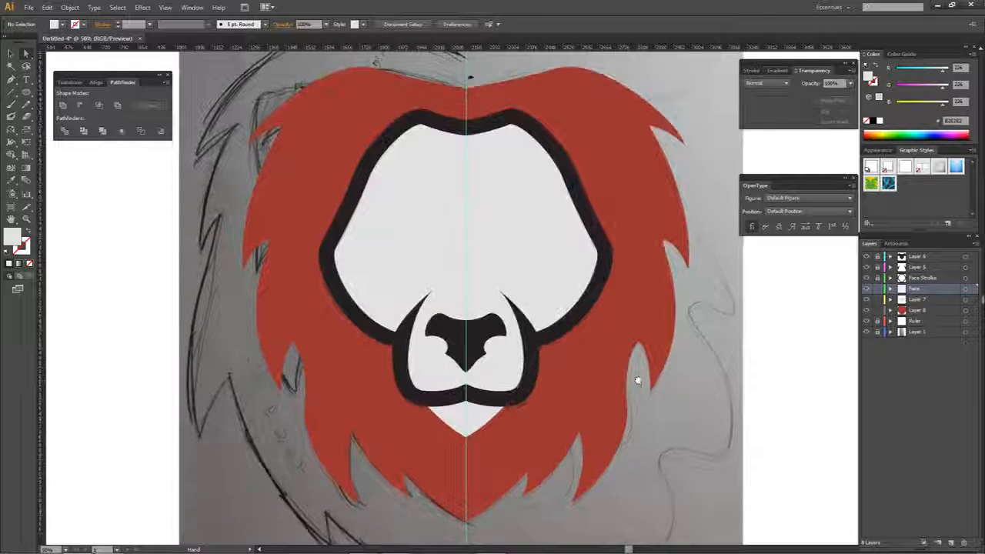
{"action": "left_click", "coordinate": [504, 401]}
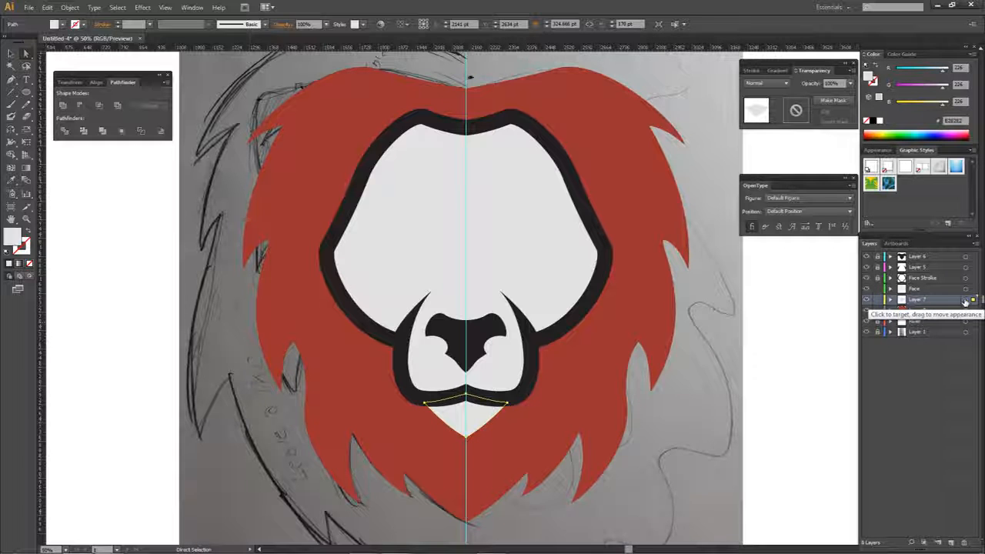
{"action": "left_click", "coordinate": [966, 300]}
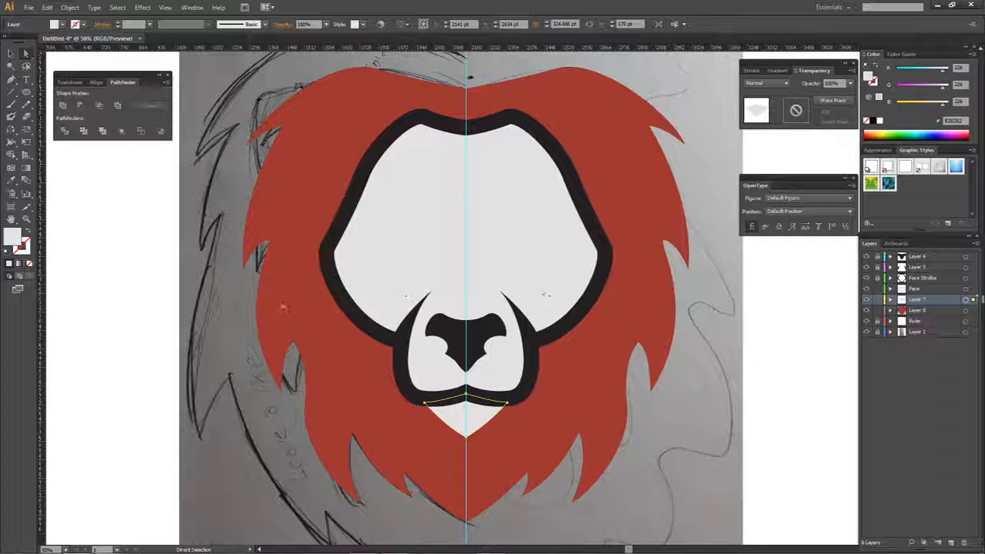
{"action": "left_click", "coordinate": [29, 264]}
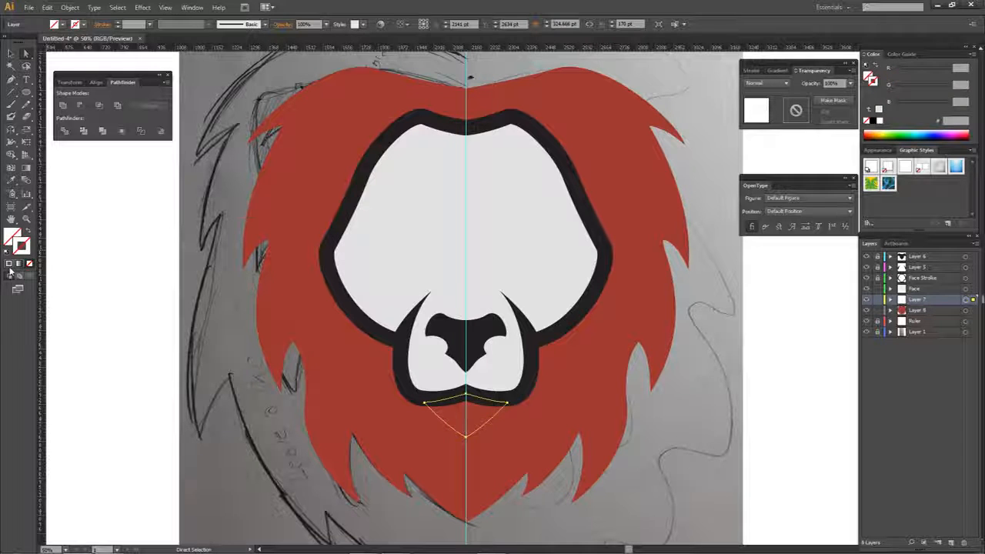
{"action": "double_click", "coordinate": [21, 245]}
{"action": "left_click", "coordinate": [820, 157]}
Step: Align the chin outline's stroke to the inside of its path and set its weight to 31 pt
{"action": "left_click", "coordinate": [755, 71]}
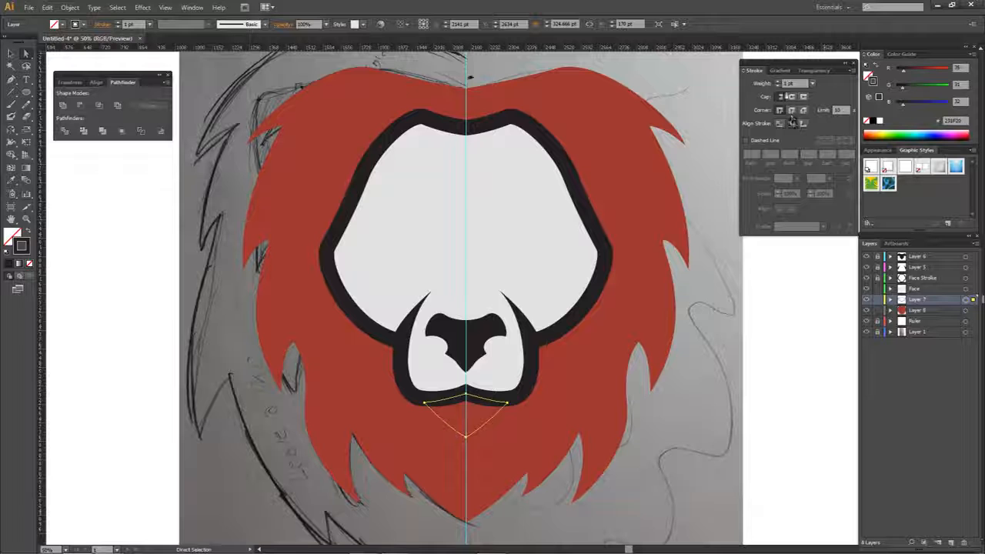
{"action": "left_click", "coordinate": [778, 81]}
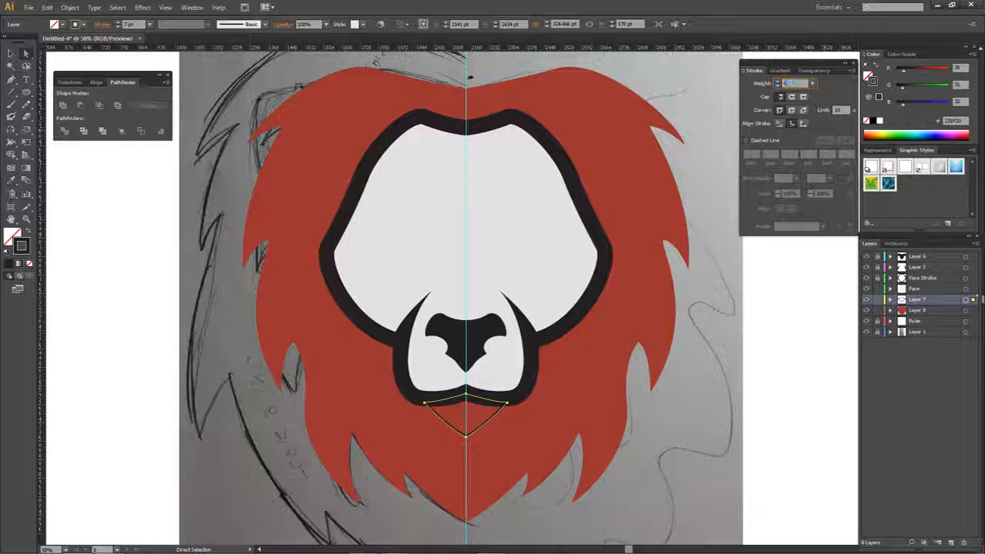
{"action": "type", "text": "60"}
{"action": "key", "text": "Return"}
{"action": "left_click", "coordinate": [776, 87]}
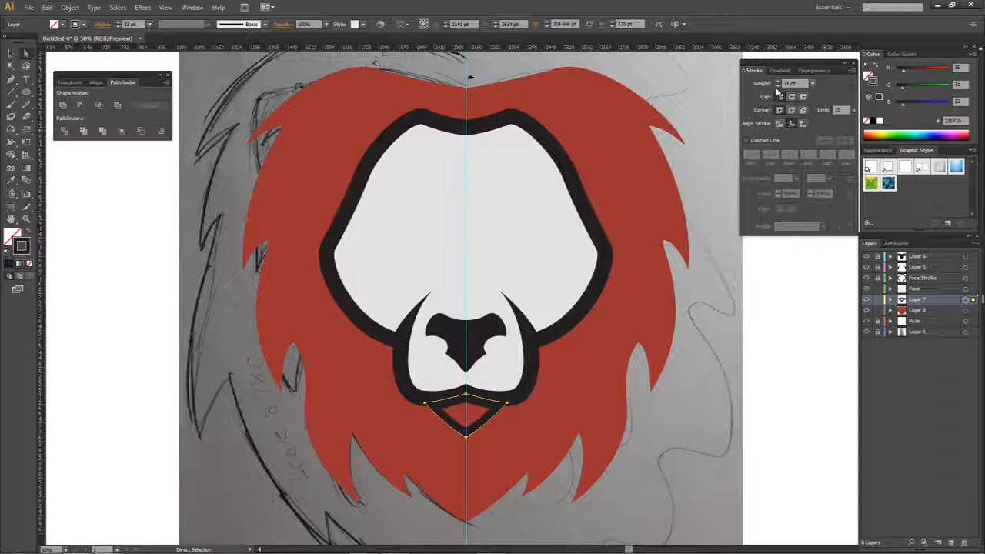
{"action": "left_click", "coordinate": [743, 241]}
Step: Add a new layer above Layer 8 and draw a closed four-point Pen shape behind the chin outline, covering its opening
{"action": "left_click_drag", "start_coordinate": [470, 77], "coordinate": [506, 71]}
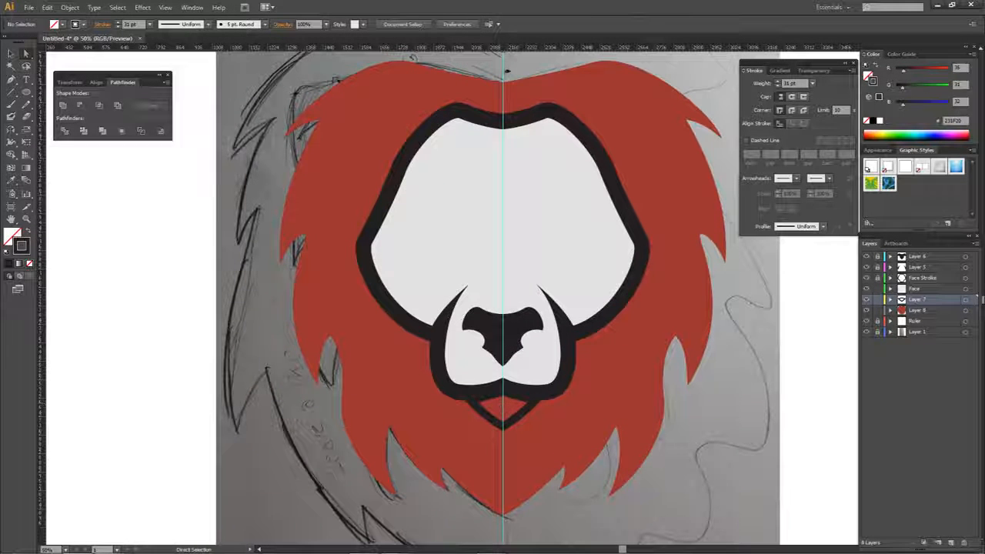
{"action": "left_click", "coordinate": [920, 310]}
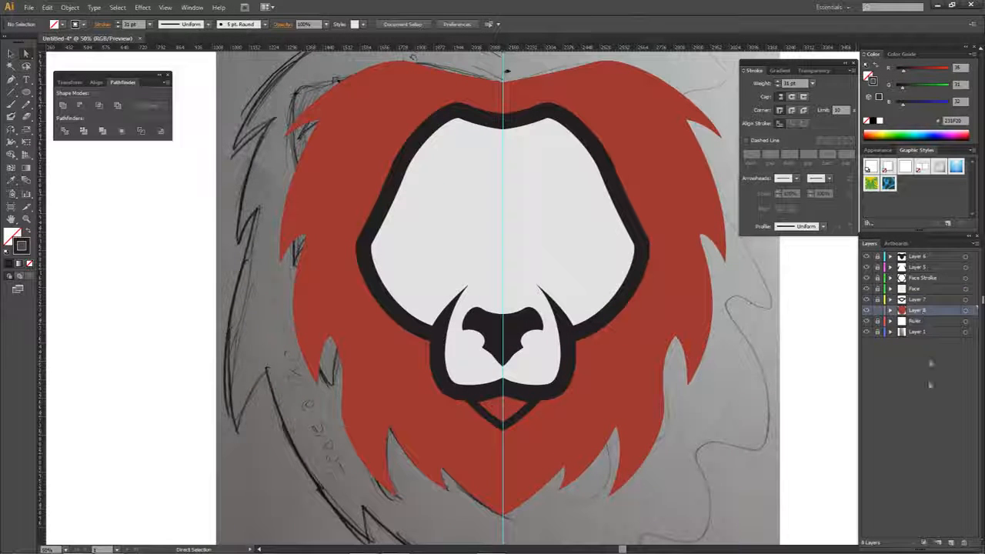
{"action": "left_click", "coordinate": [951, 543]}
{"action": "key", "text": "p"}
{"action": "scroll", "coordinate": [530, 389], "scroll_direction": "up", "scroll_amount": 3}
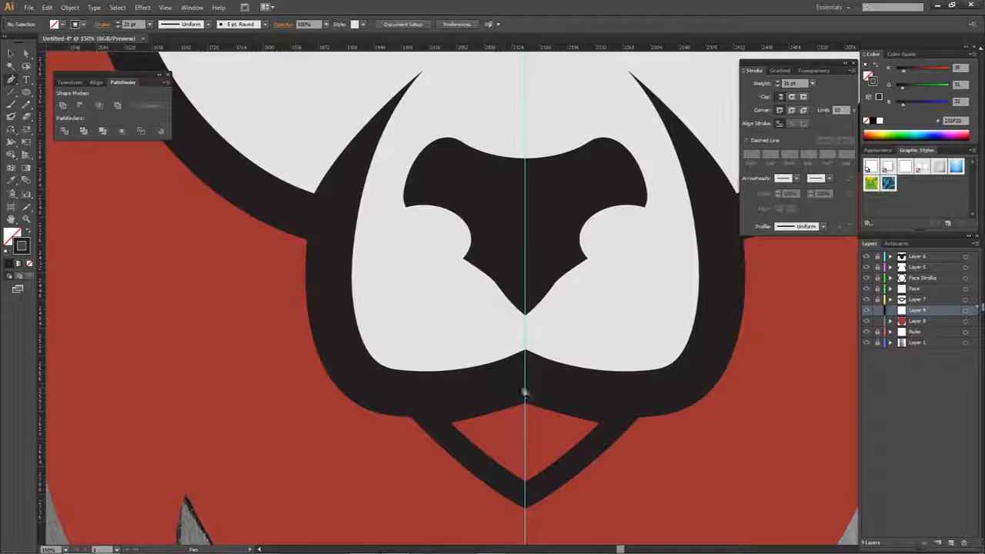
{"action": "left_click", "coordinate": [522, 490]}
{"action": "left_click", "coordinate": [631, 408]}
{"action": "left_click", "coordinate": [522, 381]}
Step: Fill the new chin shape with the muzzle's light grey, without a stroke, and lock its layer
{"action": "left_click", "coordinate": [20, 263]}
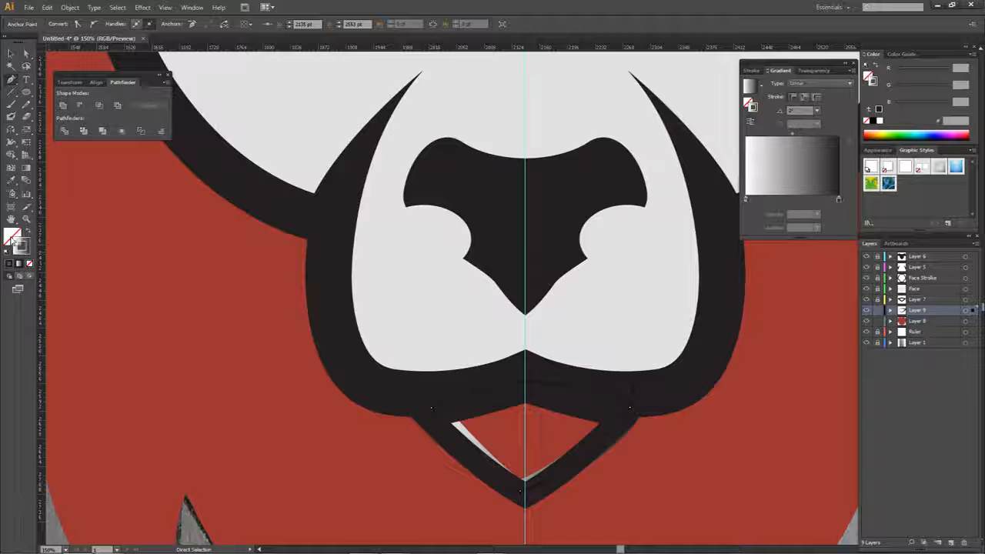
{"action": "left_click", "coordinate": [10, 264]}
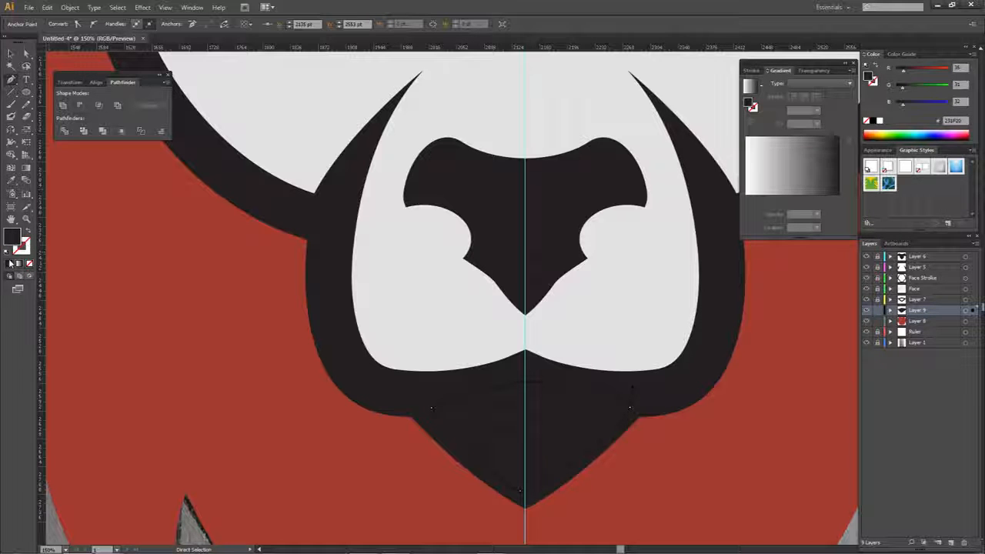
{"action": "key", "text": "i"}
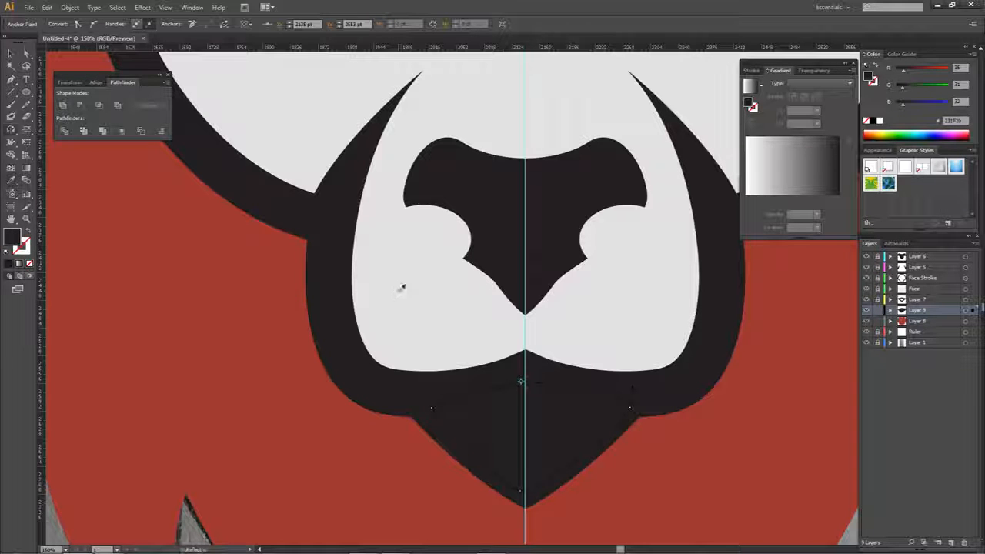
{"action": "left_click", "coordinate": [399, 291]}
{"action": "key", "text": "a"}
{"action": "left_click", "coordinate": [593, 324]}
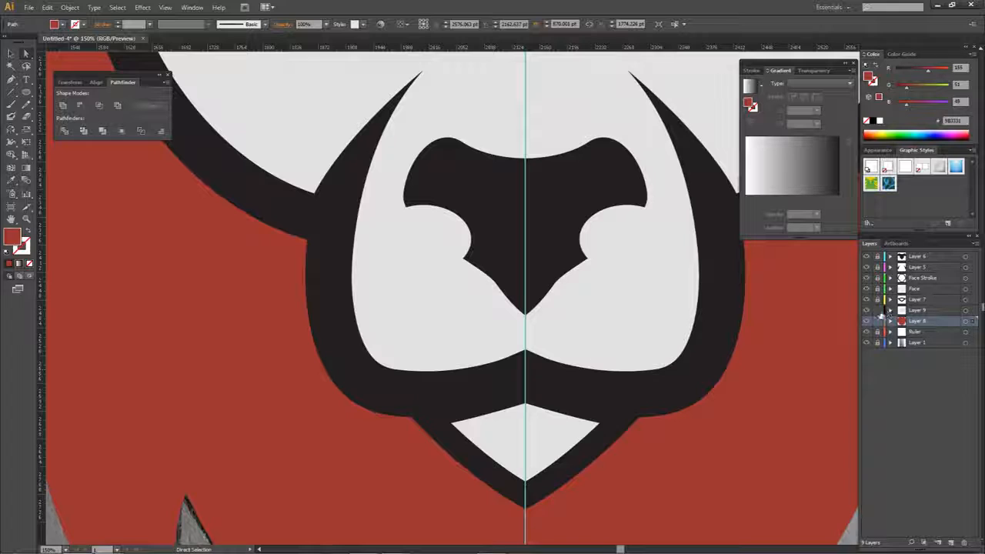
Step: Duplicate the red mane's Layer 8 directly beneath the original layer
{"action": "scroll", "coordinate": [689, 354], "scroll_direction": "down", "scroll_amount": 5}
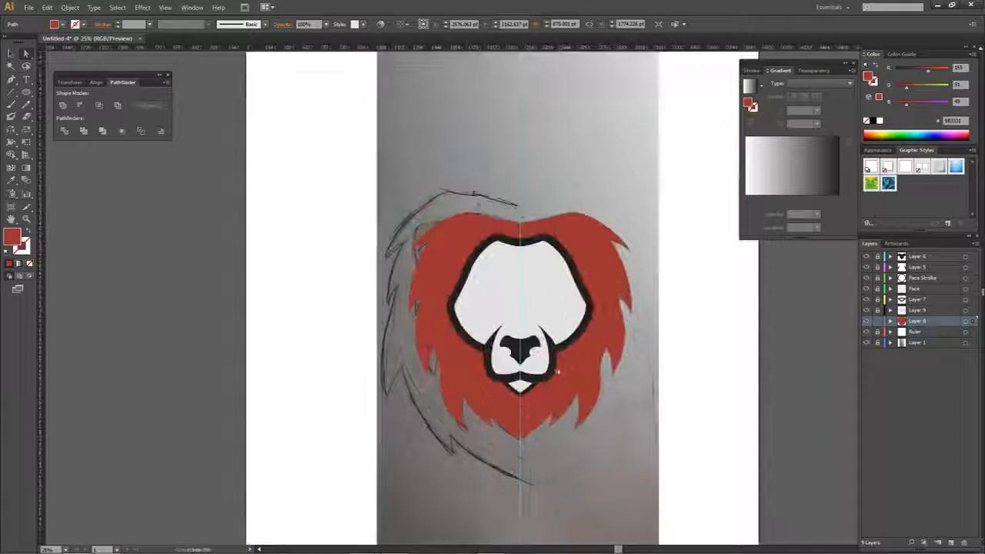
{"action": "scroll", "coordinate": [562, 314], "scroll_direction": "up", "scroll_amount": 2}
{"action": "scroll", "coordinate": [547, 300], "scroll_direction": "down", "scroll_amount": 1}
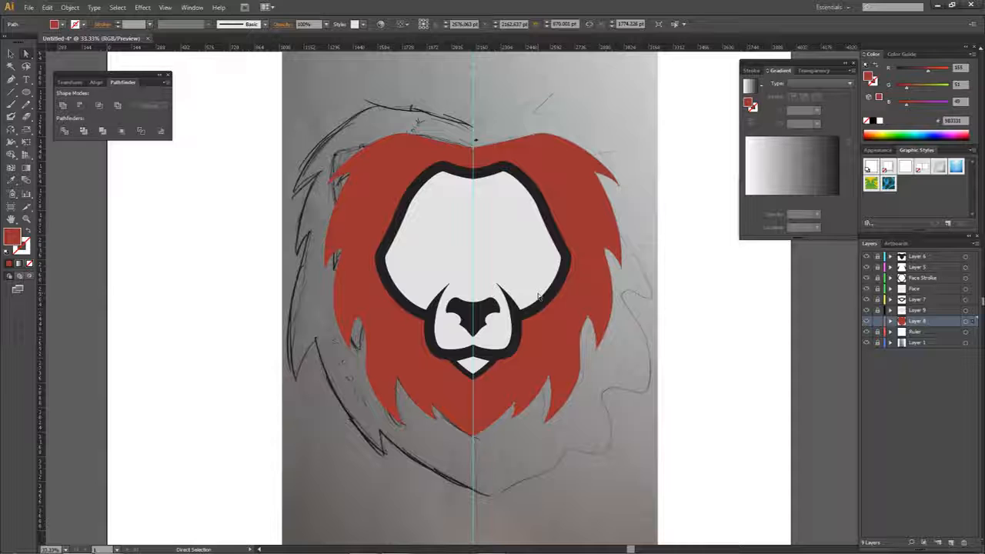
{"action": "left_click", "coordinate": [591, 143]}
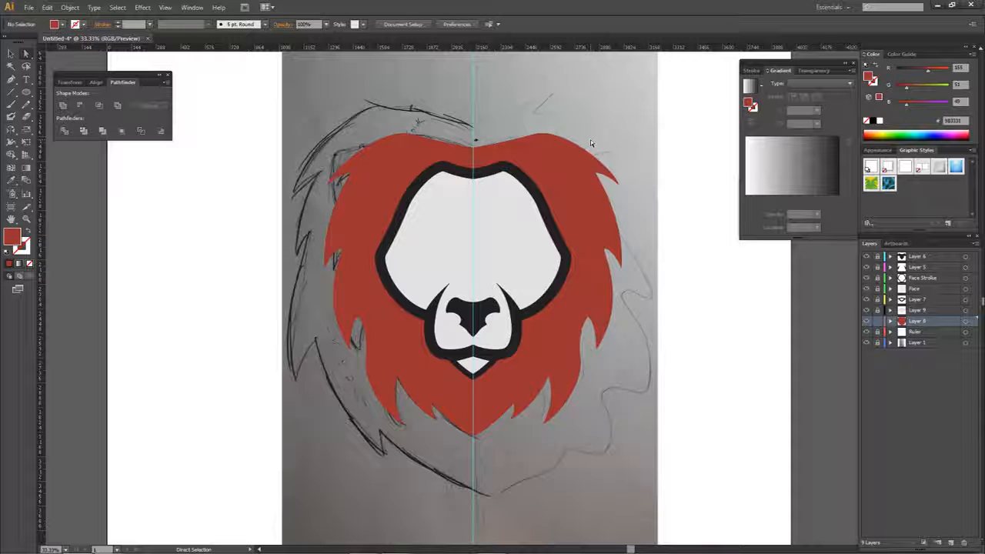
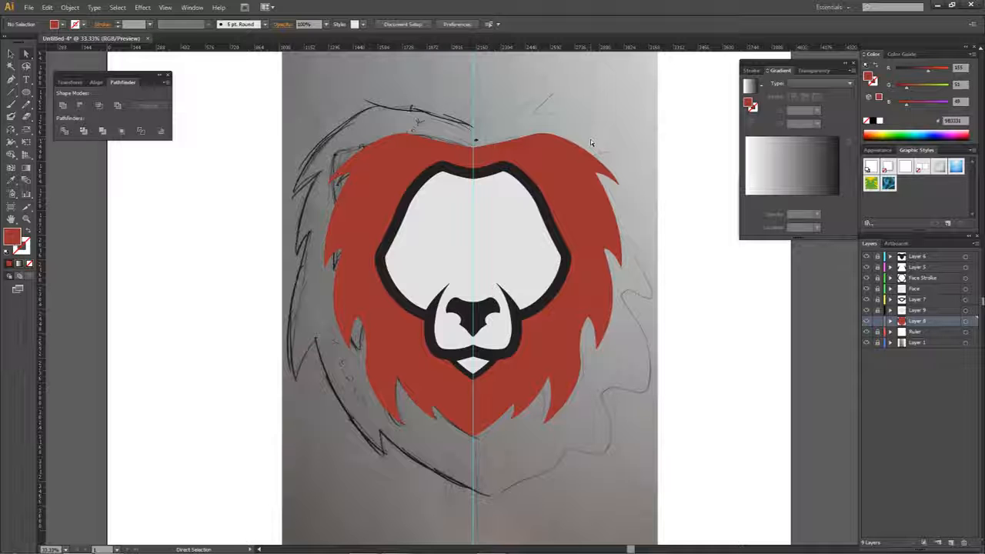
{"action": "left_click_drag", "start_coordinate": [432, 136], "coordinate": [469, 153]}
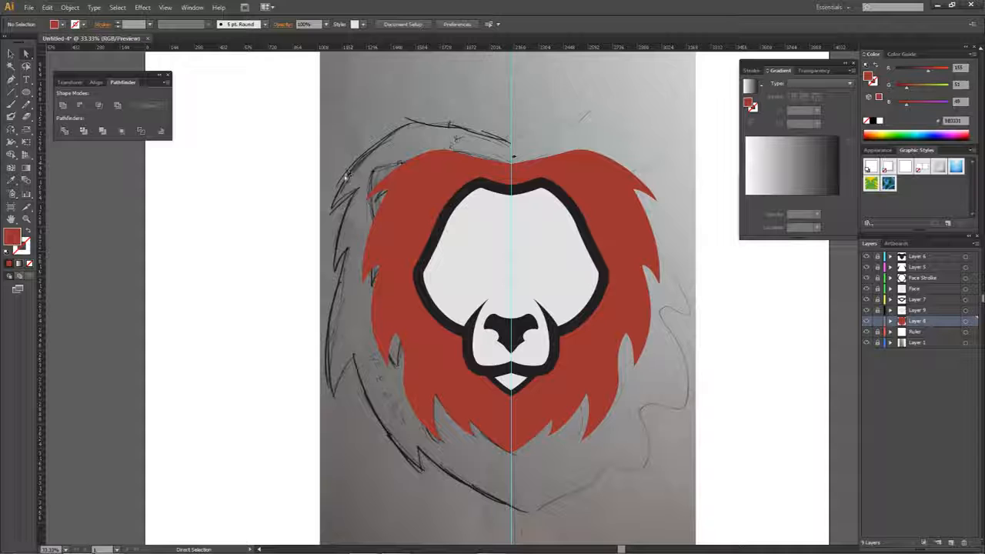
{"action": "left_click", "coordinate": [917, 322]}
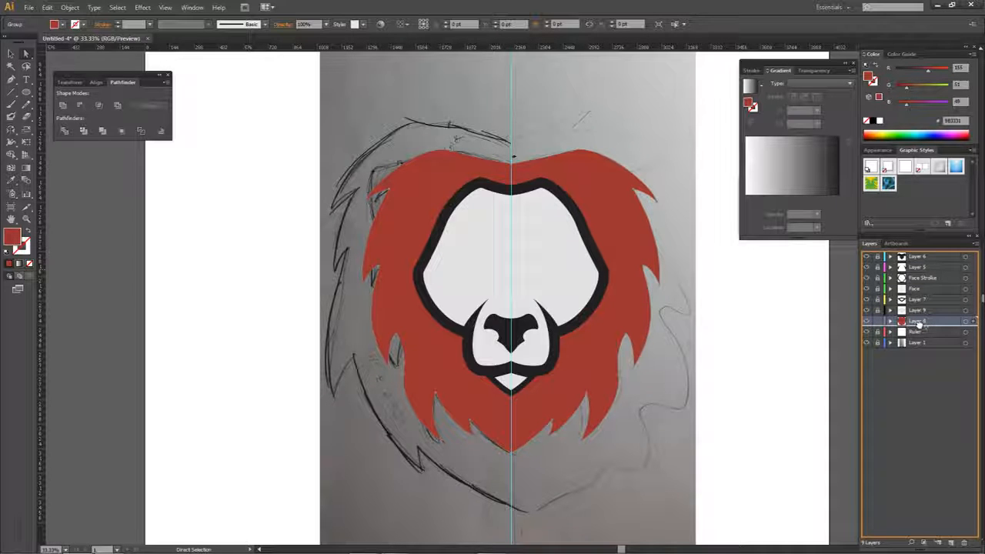
{"action": "left_click_drag", "start_coordinate": [918, 324], "coordinate": [923, 332]}
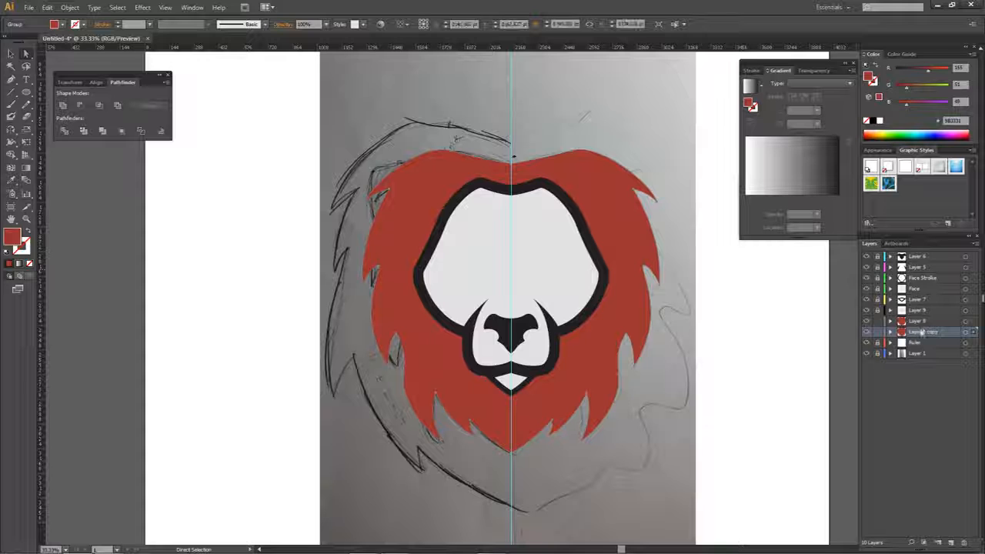
Step: Remove the fill of the duplicated mane and give it a red stroke instead
{"action": "left_click", "coordinate": [965, 331]}
{"action": "left_click", "coordinate": [30, 264]}
{"action": "left_click", "coordinate": [10, 265]}
{"action": "left_click", "coordinate": [26, 251]}
{"action": "left_click", "coordinate": [10, 265]}
{"action": "left_click", "coordinate": [12, 238]}
{"action": "left_click", "coordinate": [29, 264]}
{"action": "left_click", "coordinate": [23, 247]}
Step: Set the duplicated mane's stroke weight to 60 pt and align the stroke to the outside of its path
{"action": "left_click", "coordinate": [752, 70]}
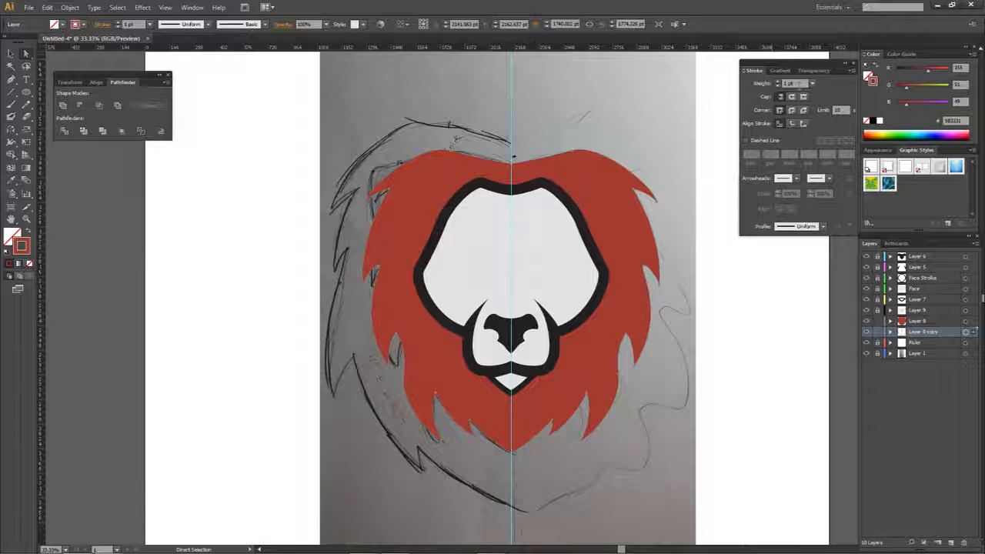
{"action": "left_click", "coordinate": [777, 82]}
{"action": "left_click", "coordinate": [777, 82]}
{"action": "left_click", "coordinate": [777, 81]}
{"action": "left_click", "coordinate": [777, 82]}
{"action": "left_click", "coordinate": [777, 81]}
{"action": "left_click_drag", "start_coordinate": [796, 83], "coordinate": [744, 86]}
{"action": "type", "text": "60"}
{"action": "key", "text": "Return"}
{"action": "left_click", "coordinate": [803, 124]}
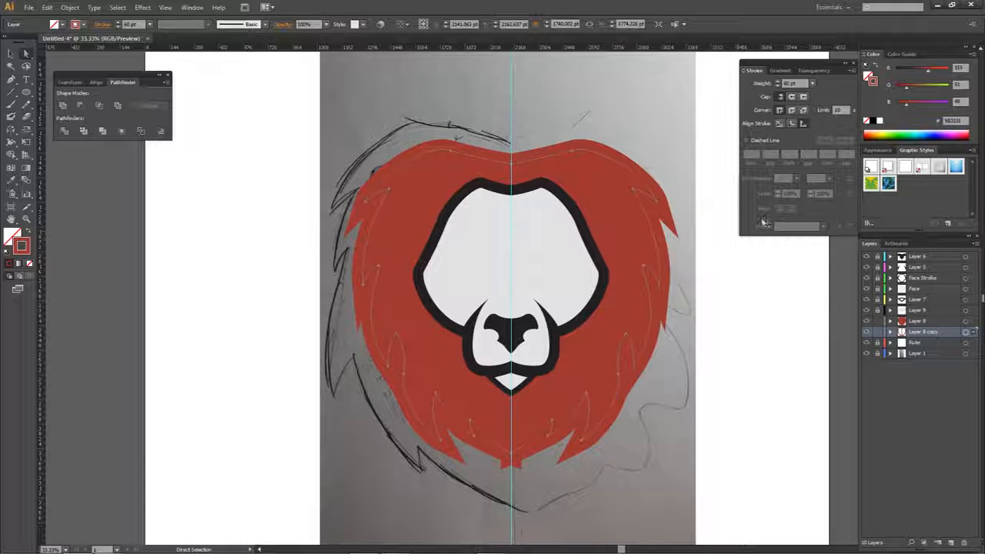
Step: Change the duplicated mane's stroke colour to near-black (231F20) and deselect it
{"action": "double_click", "coordinate": [25, 246]}
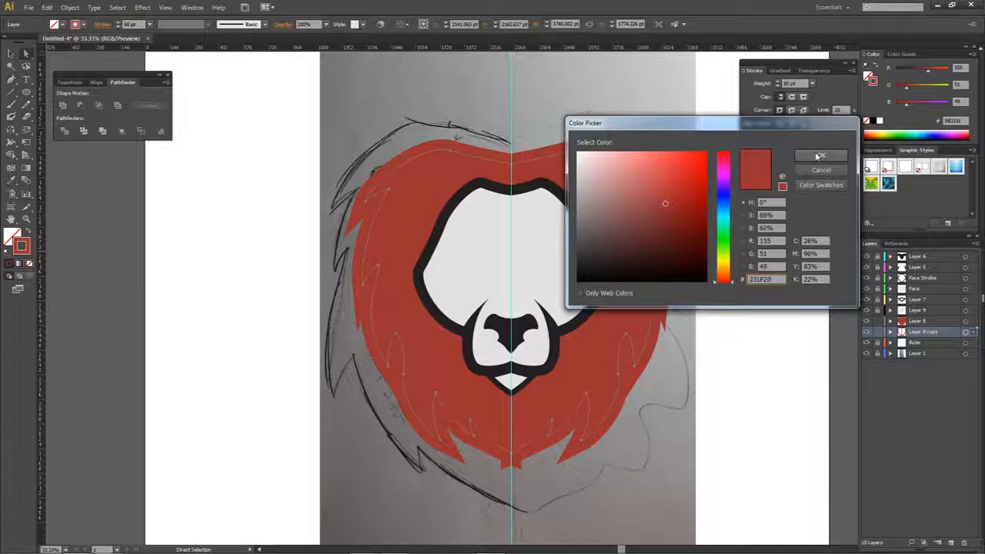
{"action": "type", "text": "231F20"}
{"action": "left_click", "coordinate": [824, 155]}
{"action": "left_click", "coordinate": [679, 277]}
{"action": "left_click_drag", "start_coordinate": [680, 277], "coordinate": [670, 257]}
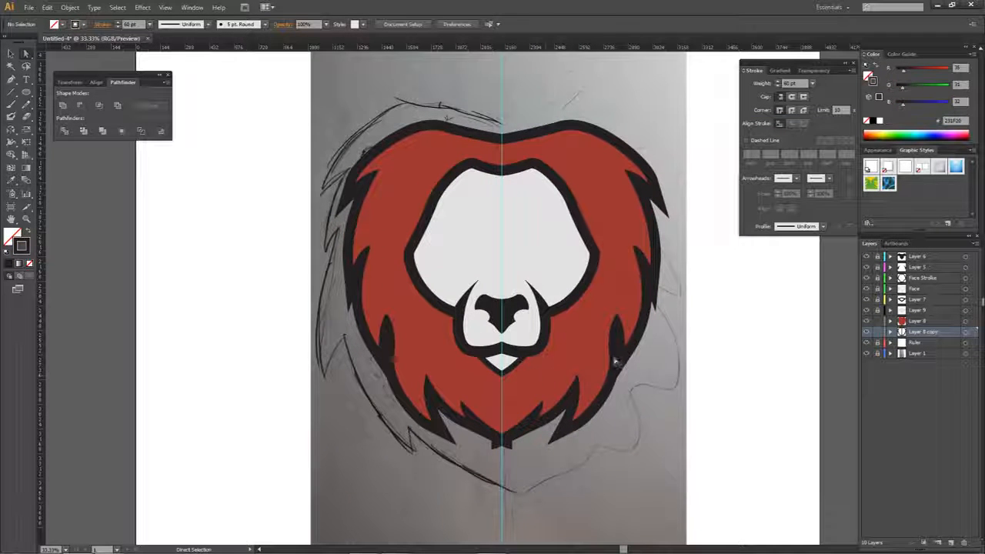
Step: Compare the artwork with and without the stroked mane copy, and delete the Layer 8 copy
{"action": "left_click", "coordinate": [867, 332]}
{"action": "left_click", "coordinate": [868, 332]}
{"action": "left_click_drag", "start_coordinate": [915, 332], "coordinate": [965, 542]}
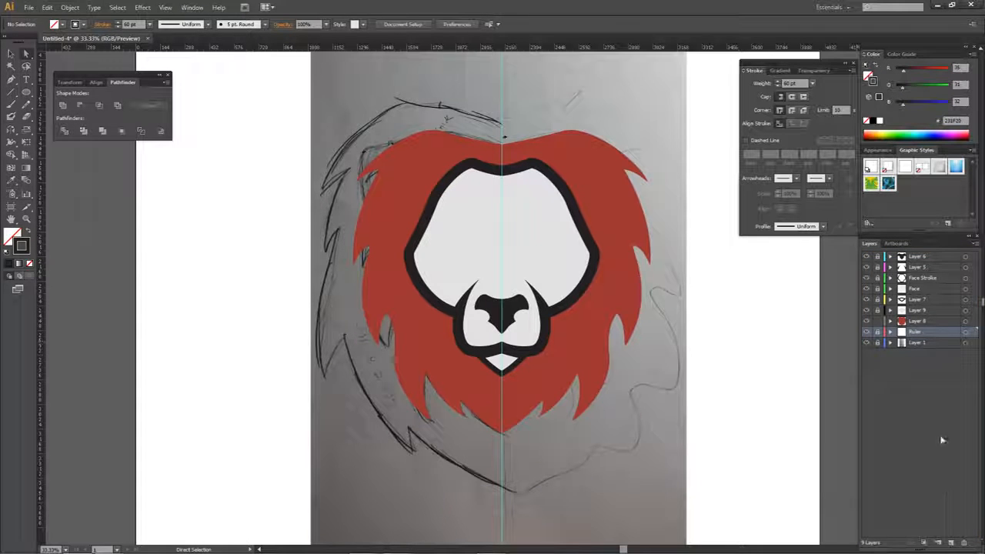
{"action": "type", "text": "Ruler"}
{"action": "key", "text": "Return"}
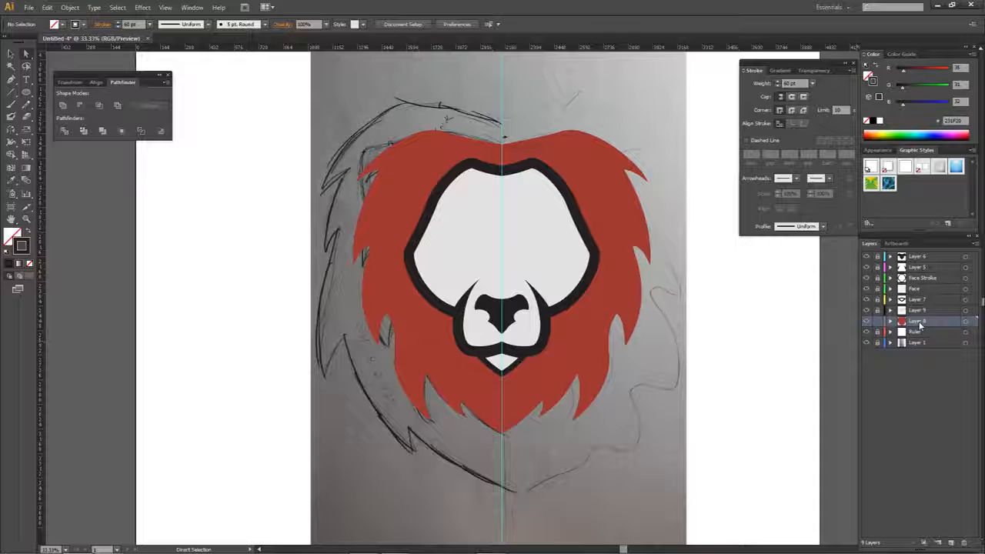
Step: On a new layer beneath the locked Layer 8, trace the outer mane's upper left edge from the centre guide with the Pen, without a stroke
{"action": "left_click", "coordinate": [951, 541]}
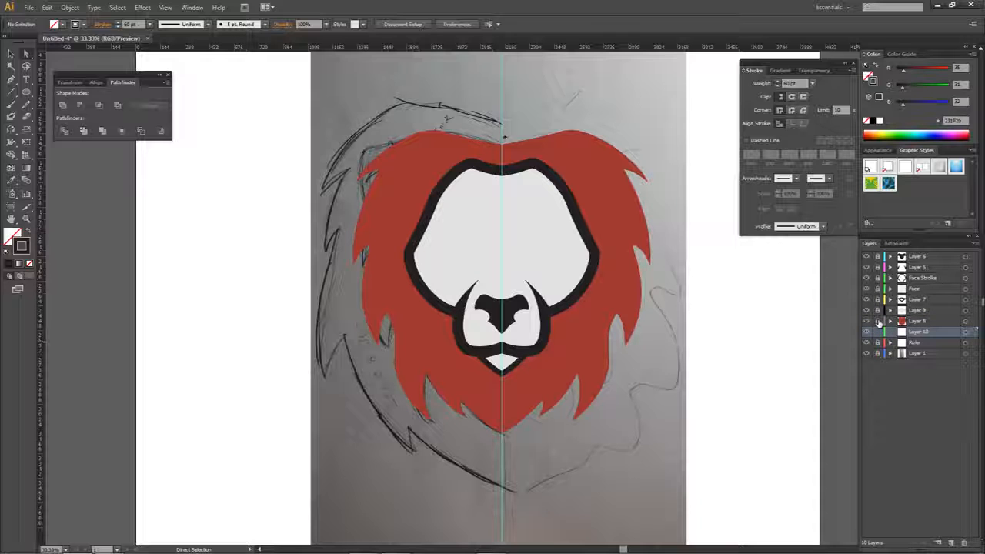
{"action": "key", "text": "p"}
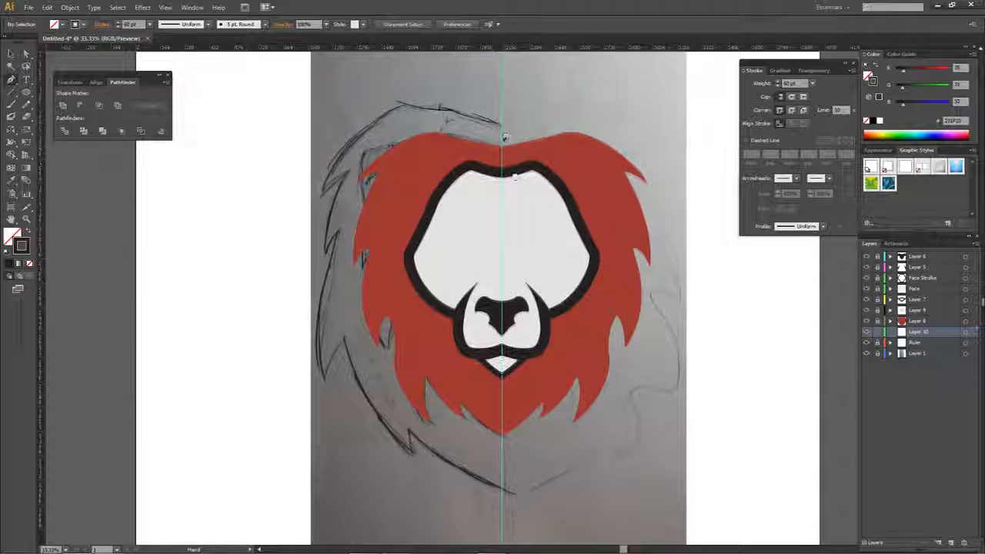
{"action": "left_click_drag", "start_coordinate": [506, 134], "coordinate": [521, 197]}
{"action": "left_click", "coordinate": [520, 202]}
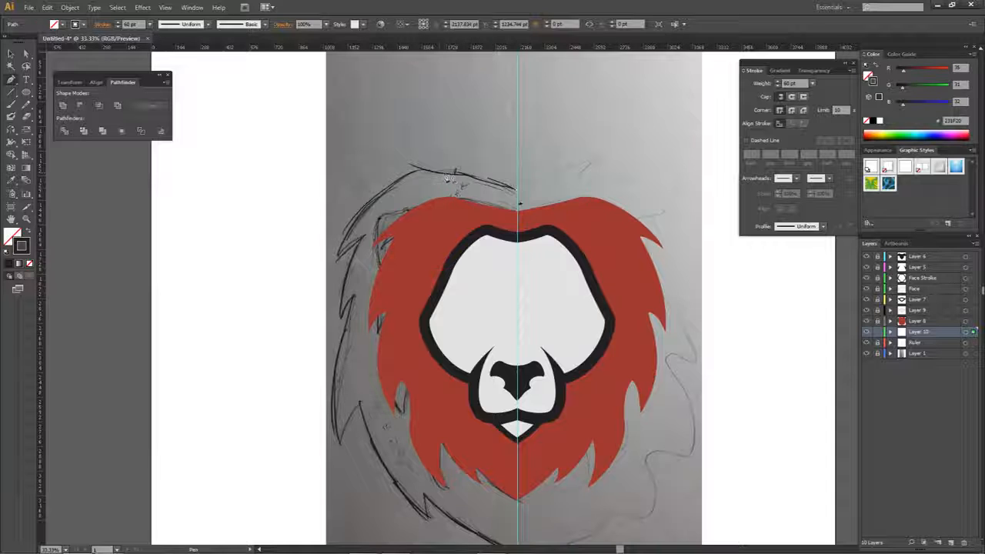
{"action": "left_click_drag", "start_coordinate": [451, 173], "coordinate": [433, 168]}
{"action": "left_click_drag", "start_coordinate": [337, 259], "coordinate": [319, 344]}
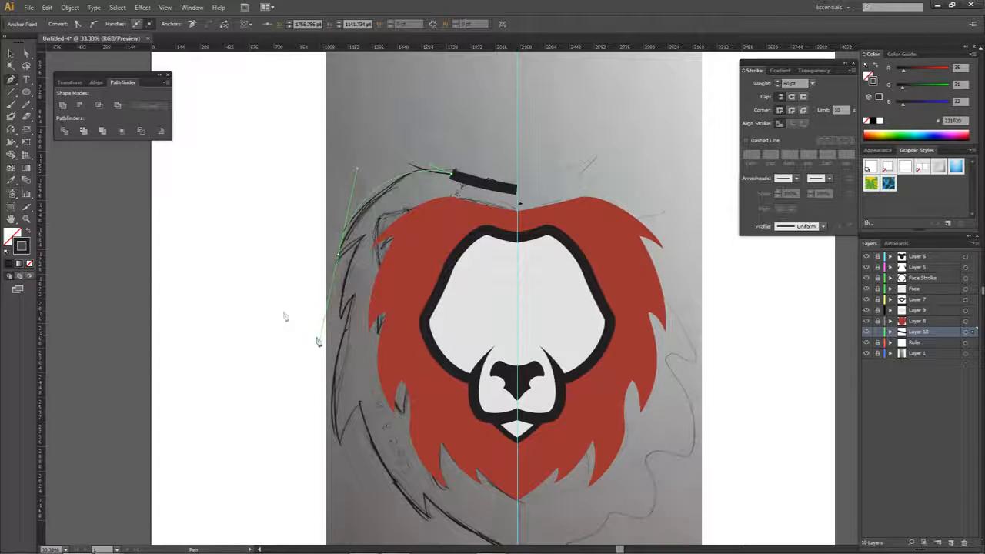
{"action": "left_click", "coordinate": [29, 263]}
{"action": "left_click_drag", "start_coordinate": [356, 174], "coordinate": [371, 178]}
{"action": "left_click", "coordinate": [340, 257]}
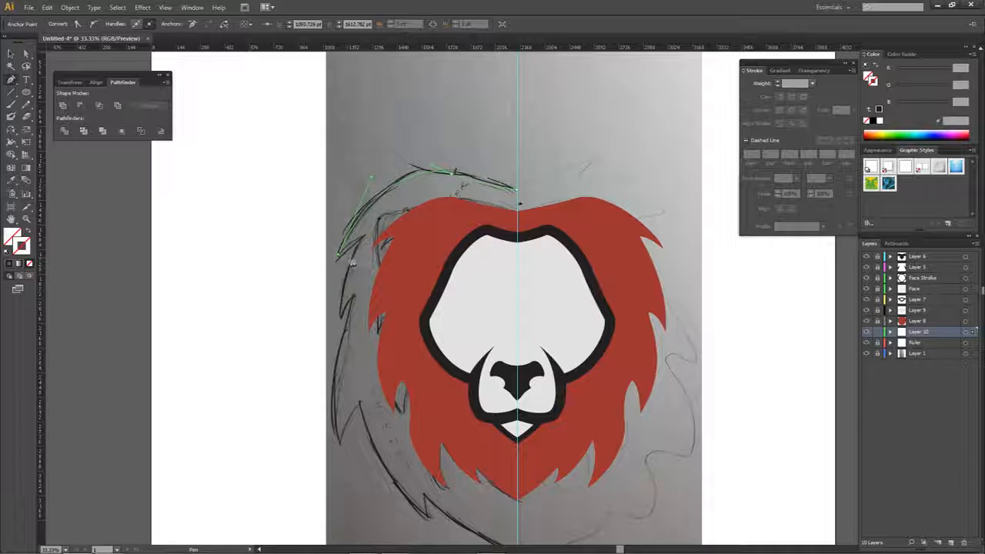
Step: Trace the pointed tufts down the outer mane's left side to the chin and close the path along the centre guide
{"action": "left_click", "coordinate": [357, 245]}
{"action": "left_click_drag", "start_coordinate": [341, 317], "coordinate": [347, 347]}
{"action": "left_click", "coordinate": [341, 317]}
{"action": "left_click", "coordinate": [353, 298]}
{"action": "left_click_drag", "start_coordinate": [339, 443], "coordinate": [351, 499]}
{"action": "left_click", "coordinate": [339, 444]}
{"action": "left_click", "coordinate": [360, 403]}
{"action": "left_click_drag", "start_coordinate": [429, 518], "coordinate": [471, 422]}
{"action": "left_click", "coordinate": [450, 403]}
{"action": "left_click", "coordinate": [445, 380]}
{"action": "left_click_drag", "start_coordinate": [542, 440], "coordinate": [554, 445]}
{"action": "scroll", "coordinate": [539, 75], "scroll_direction": "up", "scroll_amount": 3}
{"action": "left_click_drag", "start_coordinate": [539, 76], "coordinate": [536, 339]}
{"action": "left_click", "coordinate": [537, 335]}
Step: Move the bottom anchor of the outer mane half exactly onto the centre guide
{"action": "key", "text": "a"}
{"action": "scroll", "coordinate": [537, 334], "scroll_direction": "up", "scroll_amount": 3}
{"action": "scroll", "coordinate": [543, 334], "scroll_direction": "down", "scroll_amount": 8}
{"action": "scroll", "coordinate": [547, 357], "scroll_direction": "up", "scroll_amount": 7}
{"action": "left_click_drag", "start_coordinate": [570, 432], "coordinate": [565, 430]}
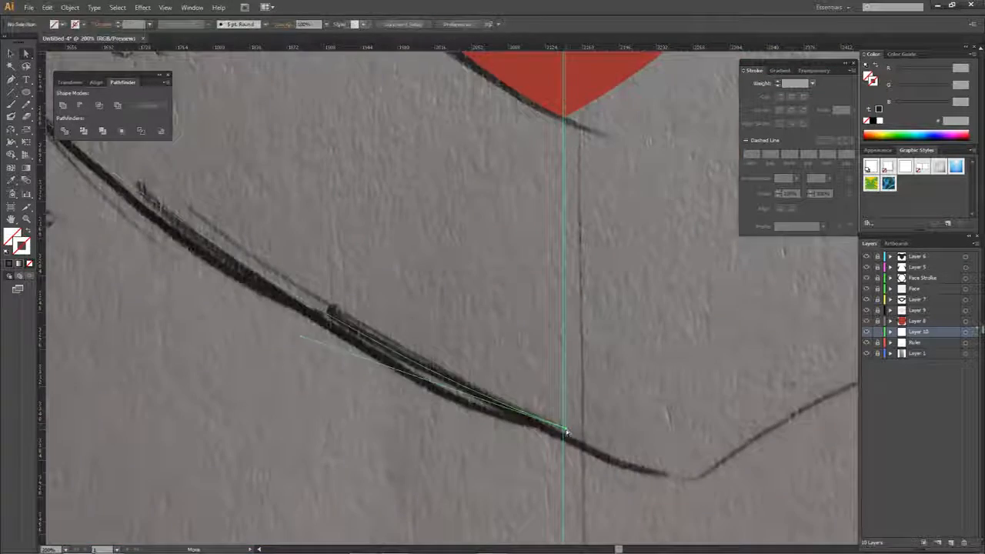
{"action": "scroll", "coordinate": [565, 425], "scroll_direction": "down", "scroll_amount": 5}
Step: Fill the outer mane half with near-black (231F20) and place a copy reflected about the vertical axis beside it
{"action": "left_click_drag", "start_coordinate": [568, 76], "coordinate": [552, 101]}
{"action": "left_click", "coordinate": [552, 133]}
{"action": "left_click_drag", "start_coordinate": [514, 415], "coordinate": [679, 416], "text": "alt+shift"}
{"action": "right_click", "coordinate": [680, 416]}
{"action": "left_click", "coordinate": [824, 425]}
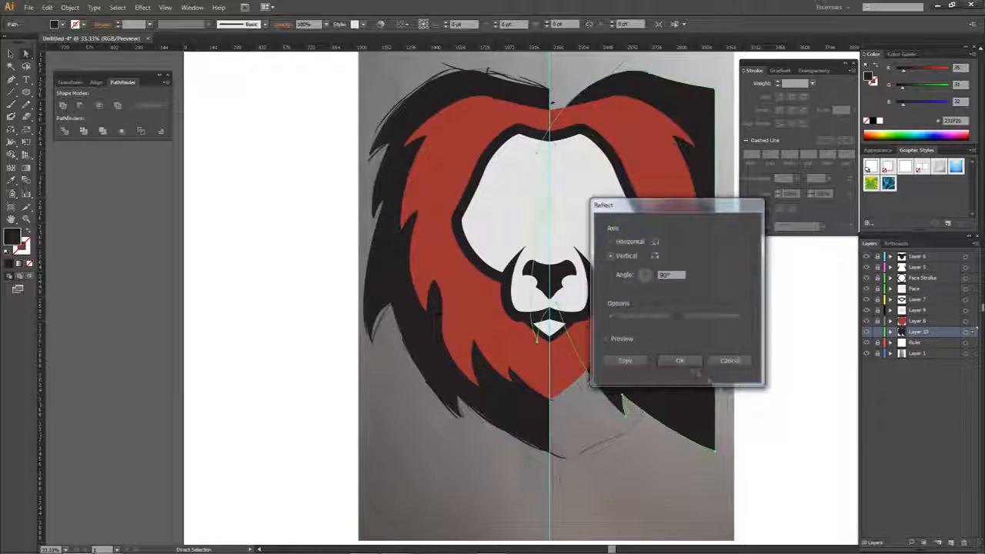
{"action": "left_click", "coordinate": [684, 359]}
Step: Try to join the reflected mane half to the original and unite both with the Ruler layer hidden
{"action": "left_click", "coordinate": [867, 343]}
{"action": "scroll", "coordinate": [561, 462], "scroll_direction": "up", "scroll_amount": 3}
{"action": "left_click_drag", "start_coordinate": [469, 380], "coordinate": [528, 380]}
{"action": "left_click", "coordinate": [492, 308], "text": "shift"}
{"action": "left_click", "coordinate": [64, 106]}
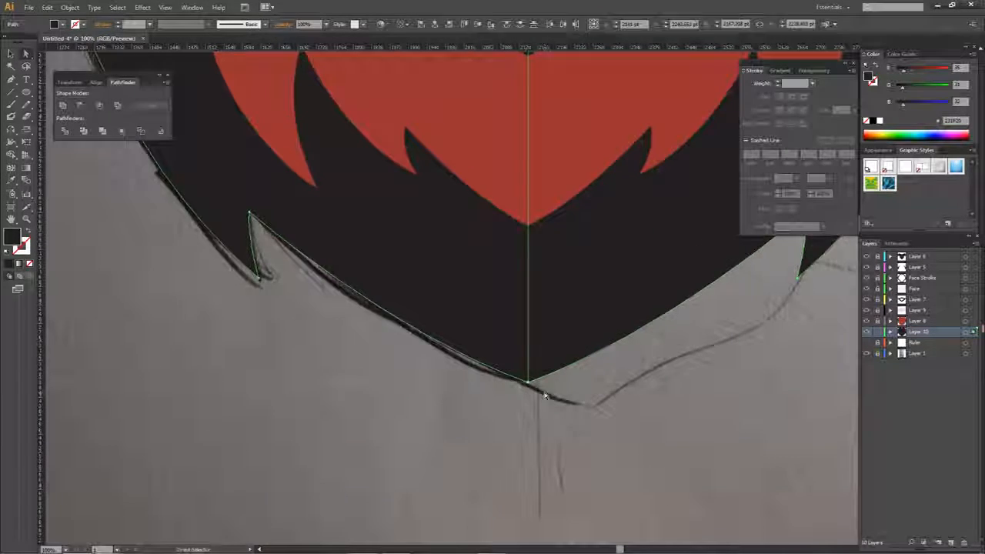
{"action": "key", "text": "ctrl+z"}
{"action": "key", "text": "ctrl+z"}
Step: Align the reflected half with the original at the centre seam and unite both into one outer mane shape
{"action": "scroll", "coordinate": [520, 387], "scroll_direction": "up", "scroll_amount": 3}
{"action": "left_click_drag", "start_coordinate": [372, 371], "coordinate": [546, 359]}
{"action": "scroll", "coordinate": [546, 366], "scroll_direction": "up", "scroll_amount": 3}
{"action": "scroll", "coordinate": [567, 342], "scroll_direction": "down", "scroll_amount": 8}
{"action": "scroll", "coordinate": [514, 409], "scroll_direction": "up", "scroll_amount": 7}
{"action": "scroll", "coordinate": [514, 411], "scroll_direction": "up", "scroll_amount": 4}
{"action": "left_click_drag", "start_coordinate": [488, 309], "coordinate": [494, 310]}
{"action": "left_click", "coordinate": [64, 106]}
{"action": "left_click", "coordinate": [867, 343]}
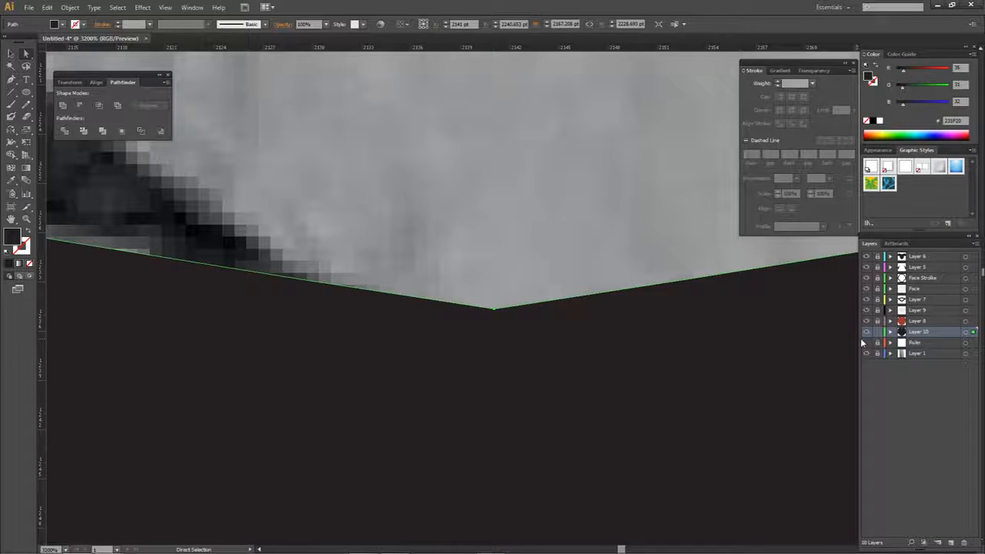
{"action": "scroll", "coordinate": [561, 263], "scroll_direction": "down", "scroll_amount": 15}
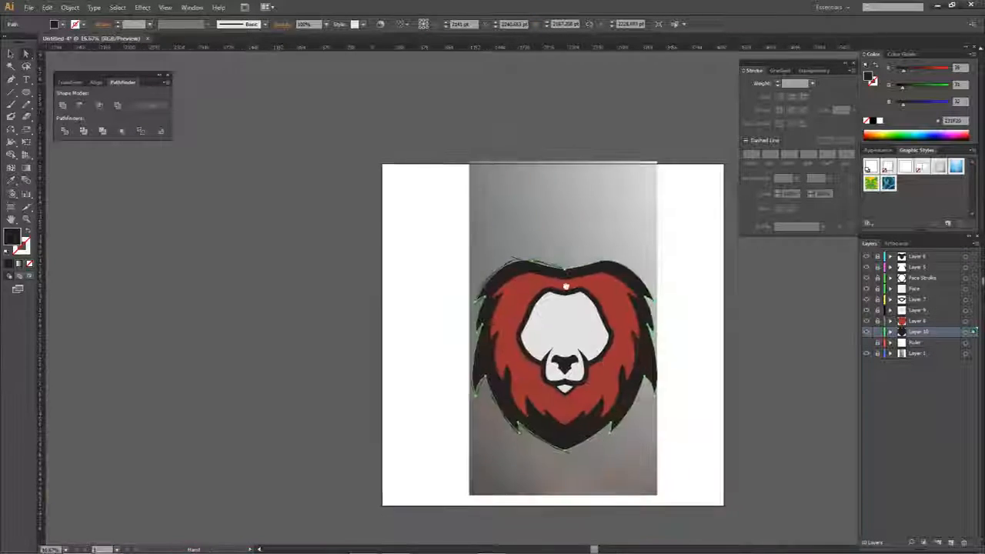
{"action": "key", "text": "ctrl+shift+a"}
Step: Lock Layer 10, add a new layer above Layer 8 and show the Ruler layer again
{"action": "left_click_drag", "start_coordinate": [593, 364], "coordinate": [556, 278]}
{"action": "scroll", "coordinate": [554, 304], "scroll_direction": "up", "scroll_amount": 2}
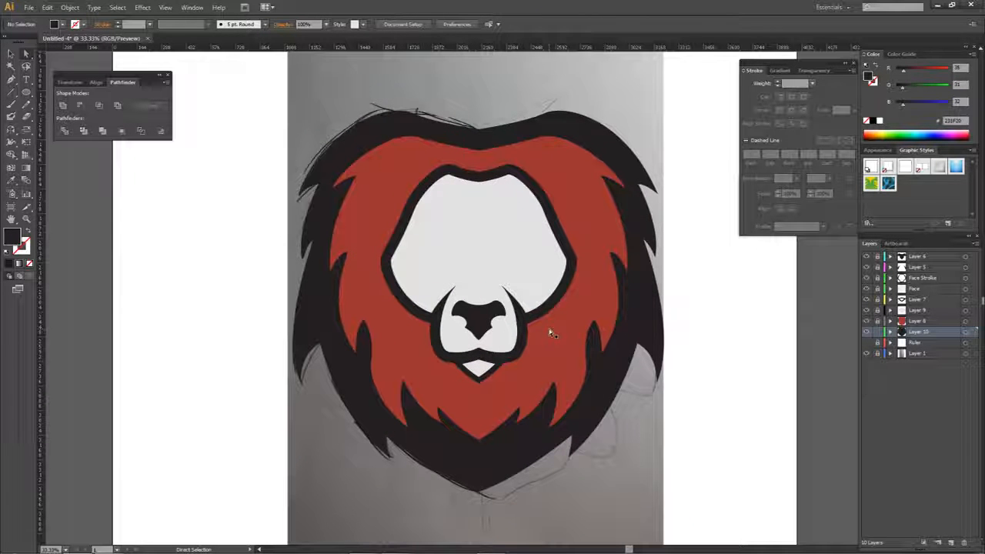
{"action": "left_click", "coordinate": [887, 321]}
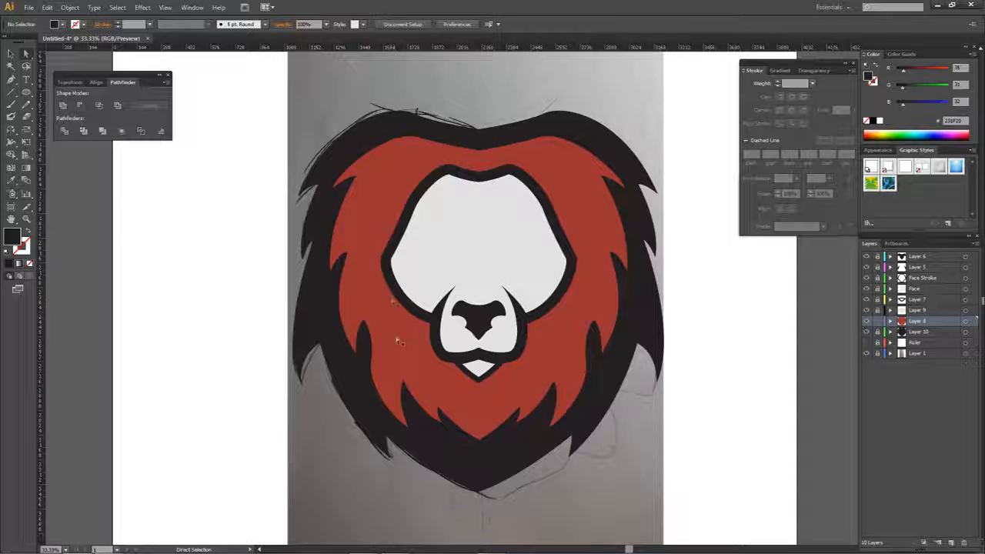
{"action": "left_click", "coordinate": [951, 542]}
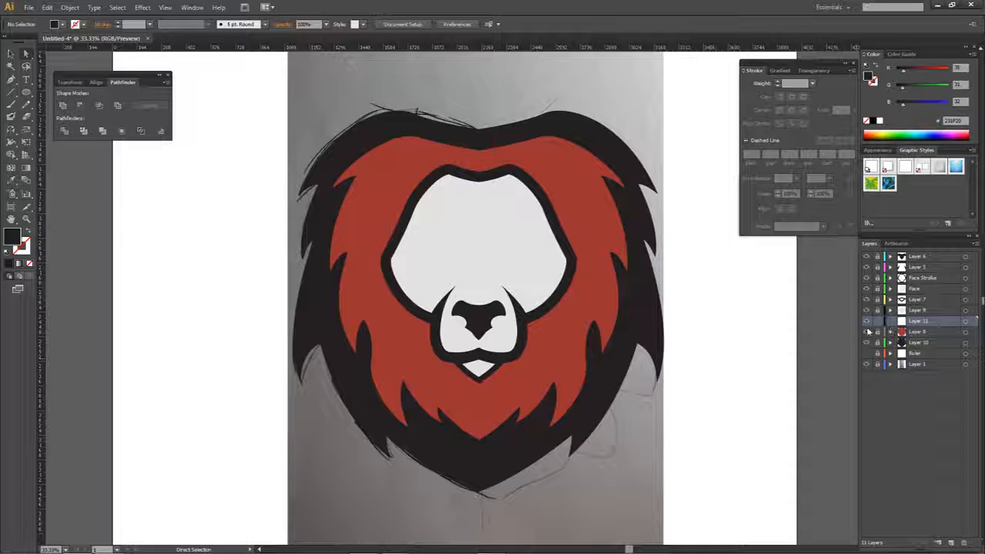
{"action": "left_click", "coordinate": [866, 331]}
{"action": "left_click", "coordinate": [867, 331]}
{"action": "key", "text": "p"}
{"action": "left_click", "coordinate": [866, 354]}
Step: With the Pen, start a near-black shadow shape at the centre guide above the face and curve it across the red mane to a first left tuft
{"action": "scroll", "coordinate": [476, 245], "scroll_direction": "up", "scroll_amount": 4}
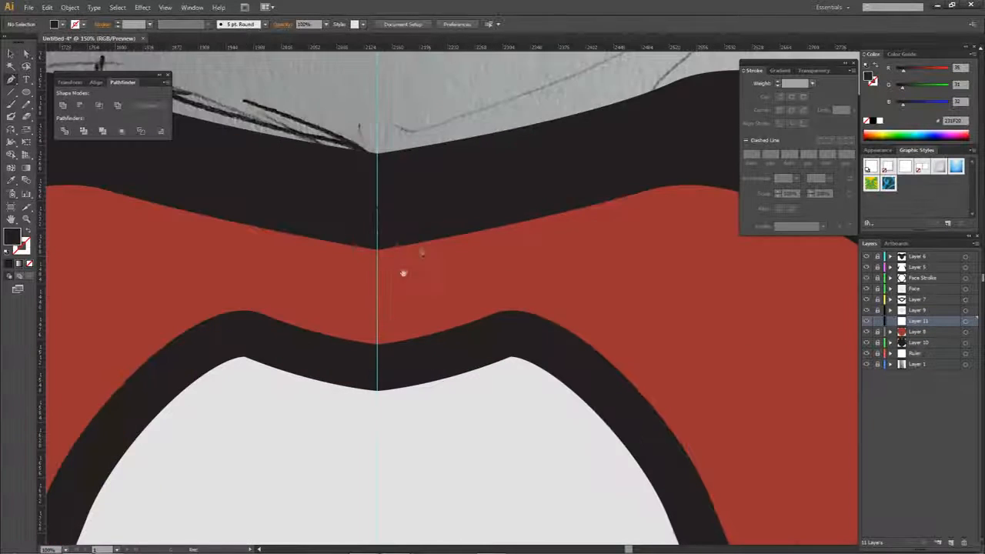
{"action": "left_click_drag", "start_coordinate": [403, 272], "coordinate": [506, 279]}
{"action": "left_click", "coordinate": [516, 285]}
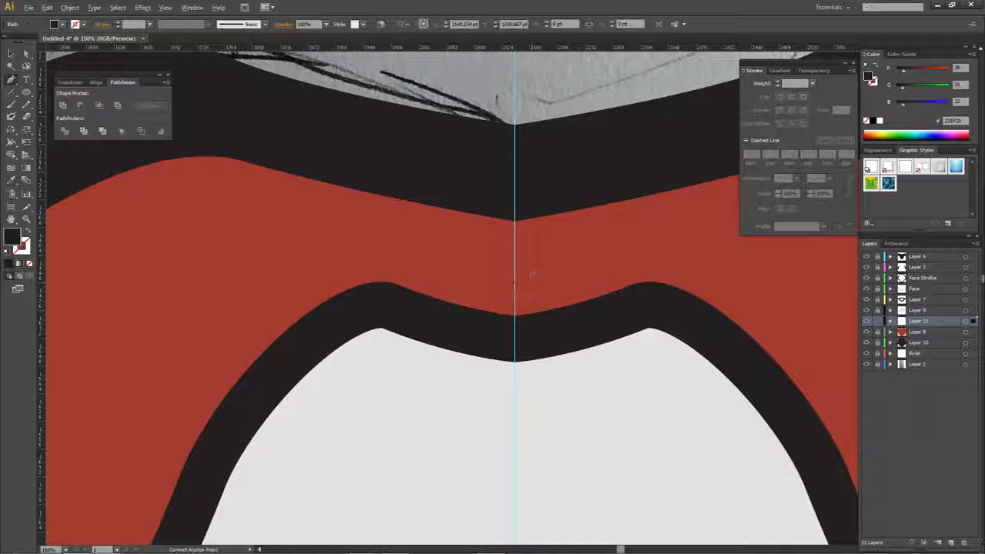
{"action": "scroll", "coordinate": [532, 268], "scroll_direction": "down", "scroll_amount": 3}
{"action": "left_click_drag", "start_coordinate": [447, 286], "coordinate": [453, 255]}
{"action": "left_click_drag", "start_coordinate": [426, 225], "coordinate": [388, 230]}
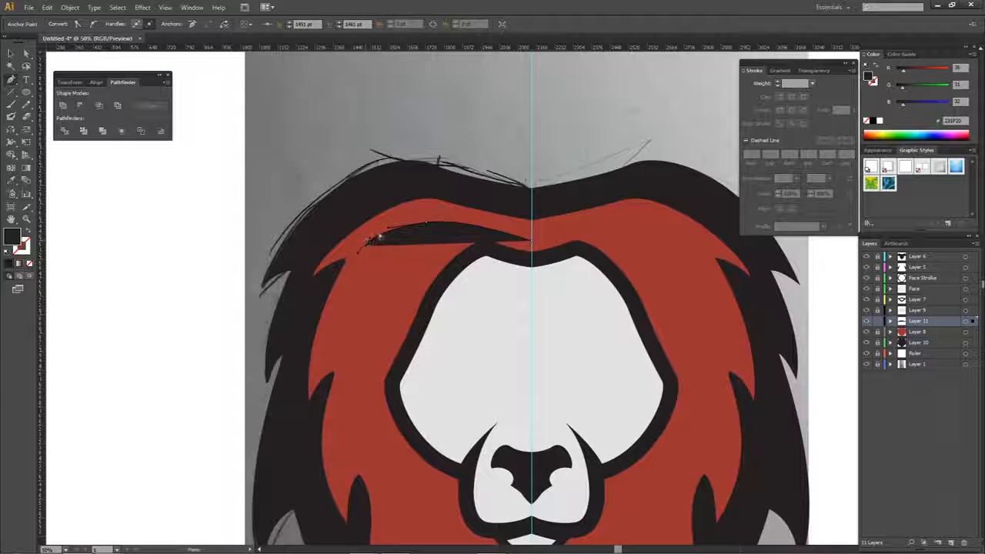
{"action": "left_click_drag", "start_coordinate": [368, 252], "coordinate": [386, 249]}
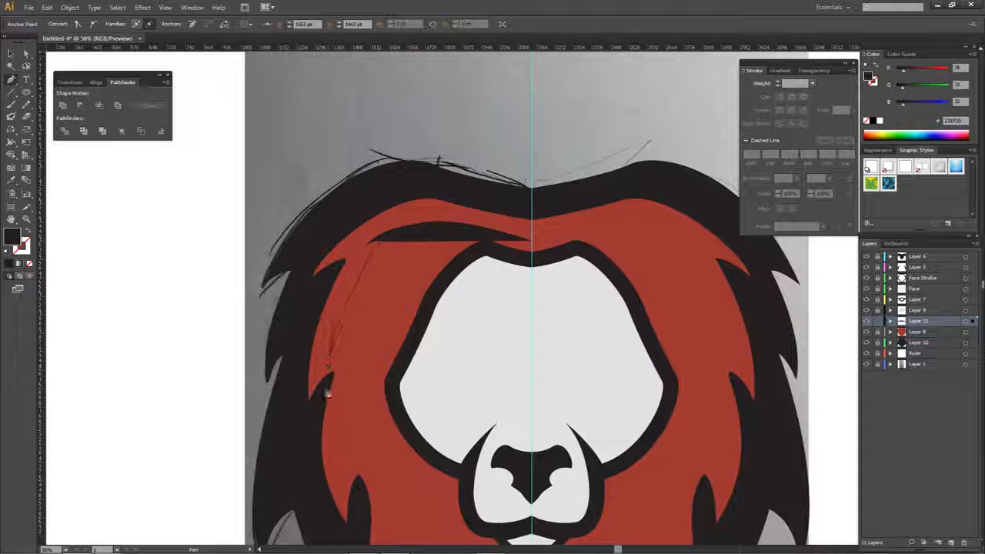
{"action": "left_click_drag", "start_coordinate": [327, 395], "coordinate": [325, 407]}
{"action": "left_click", "coordinate": [331, 356]}
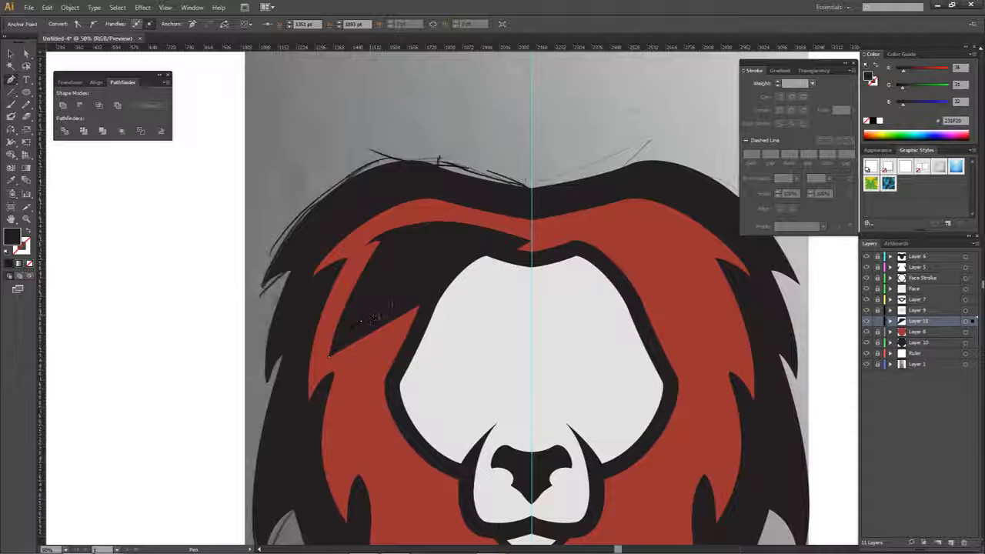
Step: Continue the near-black shadow shape with the Pen, adding curved, pointed tufts down the left cheek
{"action": "left_click_drag", "start_coordinate": [364, 436], "coordinate": [355, 243]}
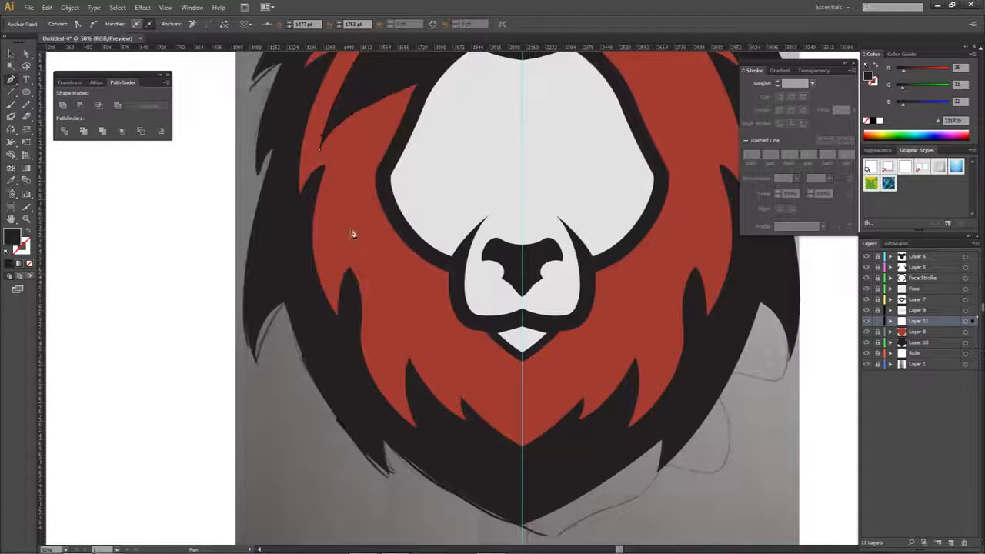
{"action": "left_click_drag", "start_coordinate": [351, 284], "coordinate": [360, 295]}
{"action": "left_click", "coordinate": [342, 240]}
{"action": "left_click_drag", "start_coordinate": [354, 207], "coordinate": [358, 215]}
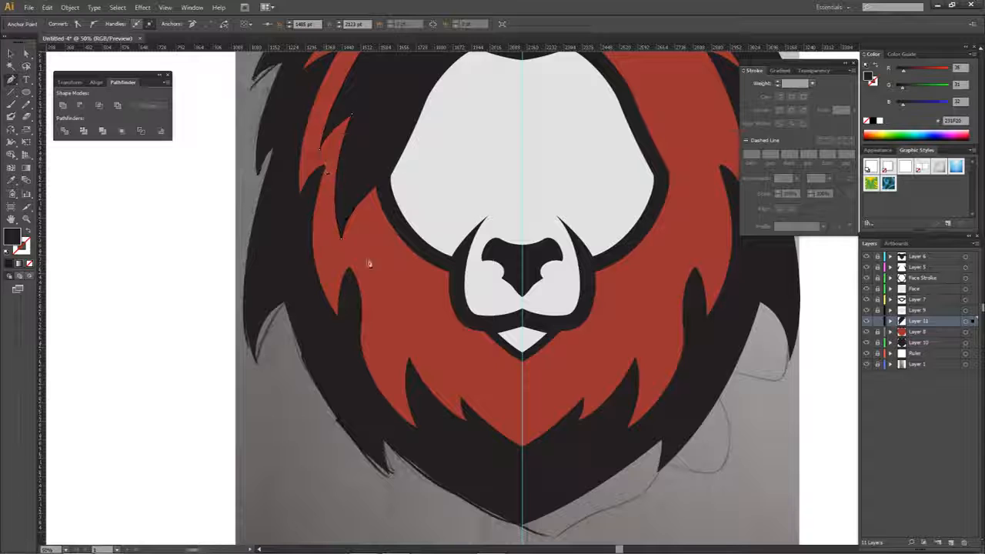
Step: Draw the remaining pointed tufts along the lower left mane and end the curve on the centre guide just above the red mane's chin tip
{"action": "left_click", "coordinate": [373, 309]}
{"action": "left_click", "coordinate": [377, 361]}
{"action": "left_click", "coordinate": [392, 377]}
{"action": "left_click_drag", "start_coordinate": [405, 295], "coordinate": [422, 277]}
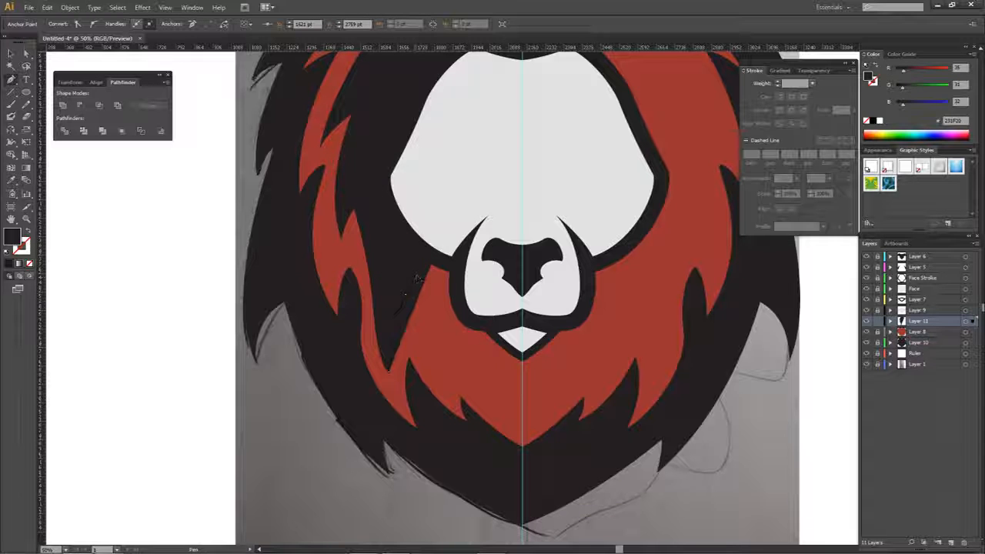
{"action": "left_click", "coordinate": [390, 377]}
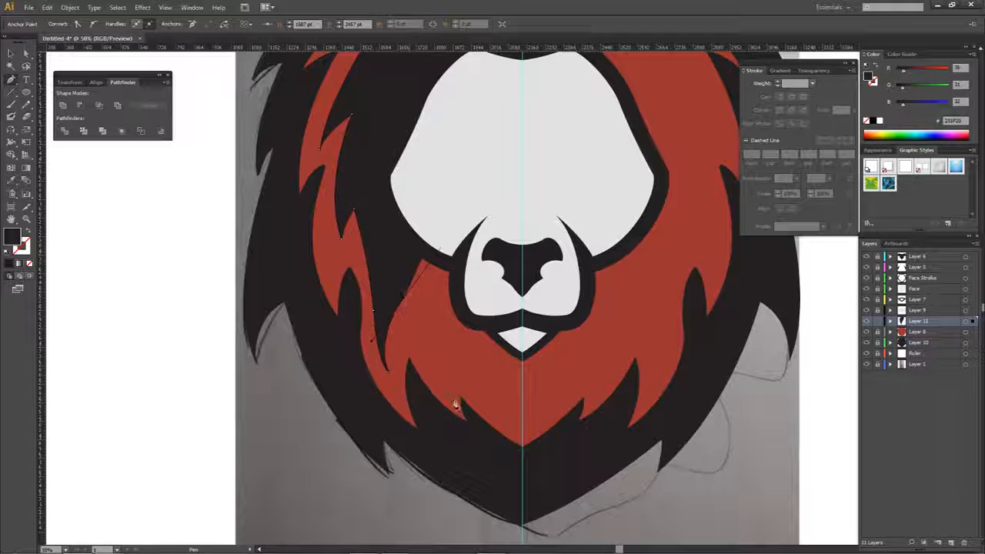
{"action": "left_click_drag", "start_coordinate": [435, 385], "coordinate": [462, 416]}
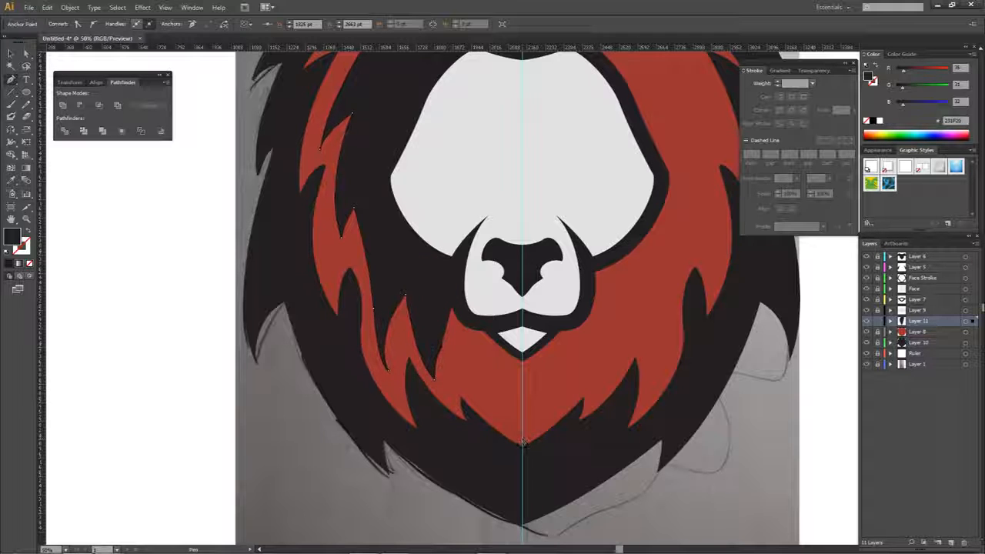
{"action": "scroll", "coordinate": [522, 443], "scroll_direction": "up", "scroll_amount": 6}
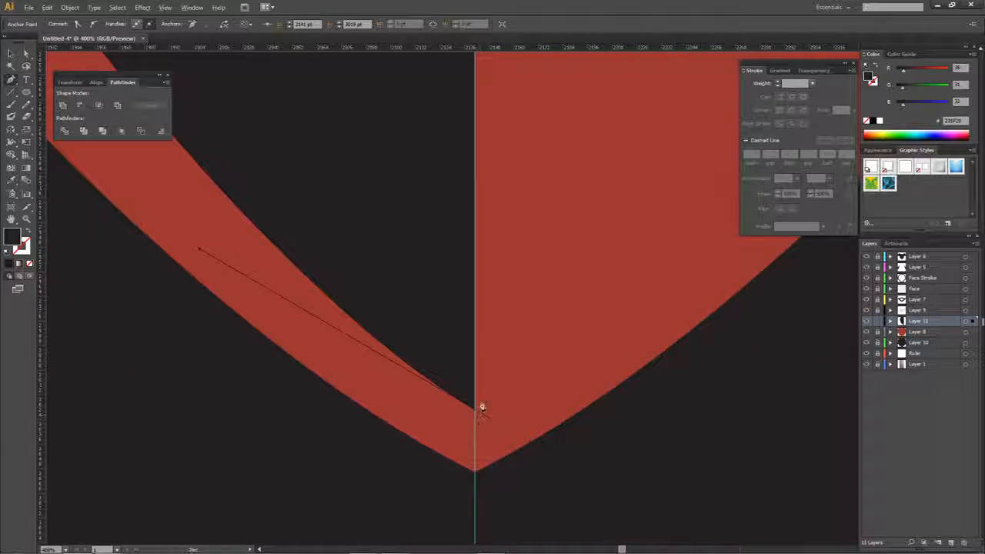
{"action": "scroll", "coordinate": [467, 327], "scroll_direction": "down", "scroll_amount": 7}
Step: Carry the path in straight segments from the chin around the outside of the mane's lower left side
{"action": "left_click_drag", "start_coordinate": [474, 279], "coordinate": [483, 391]}
{"action": "scroll", "coordinate": [479, 211], "scroll_direction": "up", "scroll_amount": 3}
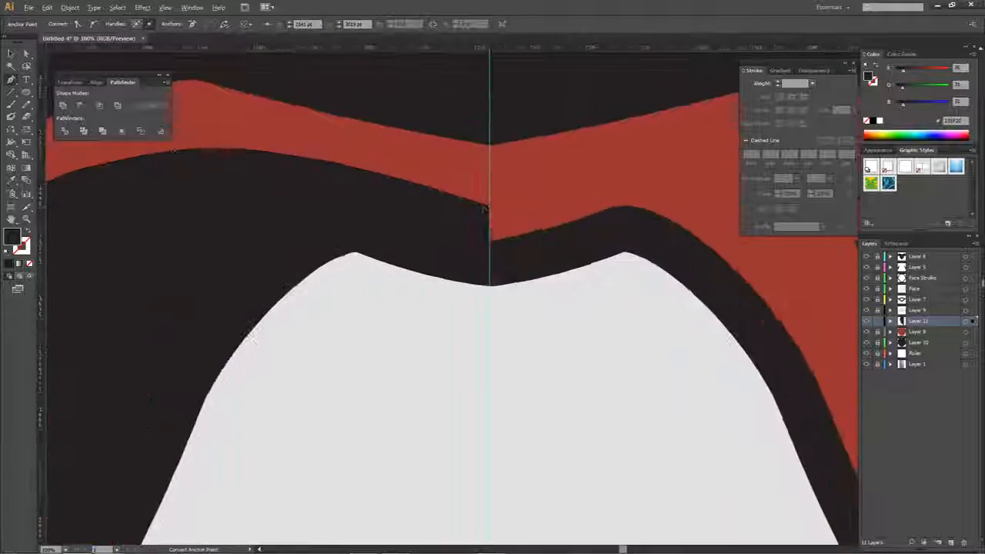
{"action": "scroll", "coordinate": [485, 208], "scroll_direction": "down", "scroll_amount": 3}
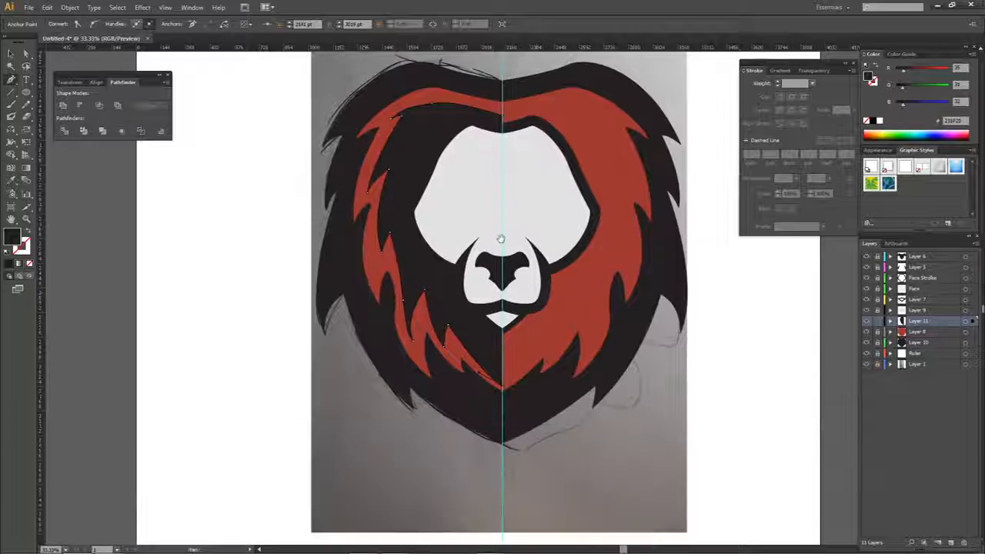
{"action": "scroll", "coordinate": [501, 241], "scroll_direction": "up", "scroll_amount": 2}
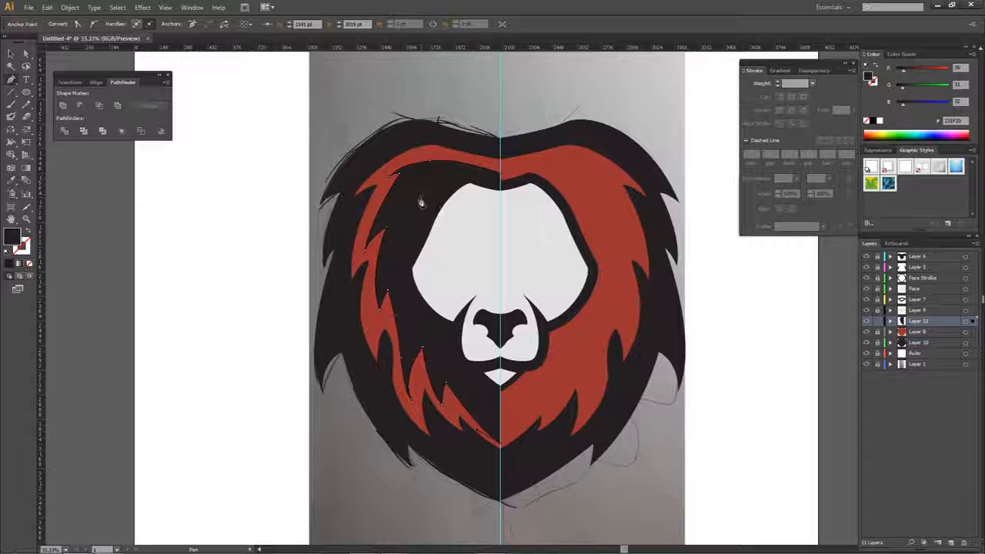
{"action": "left_click_drag", "start_coordinate": [467, 298], "coordinate": [459, 264]}
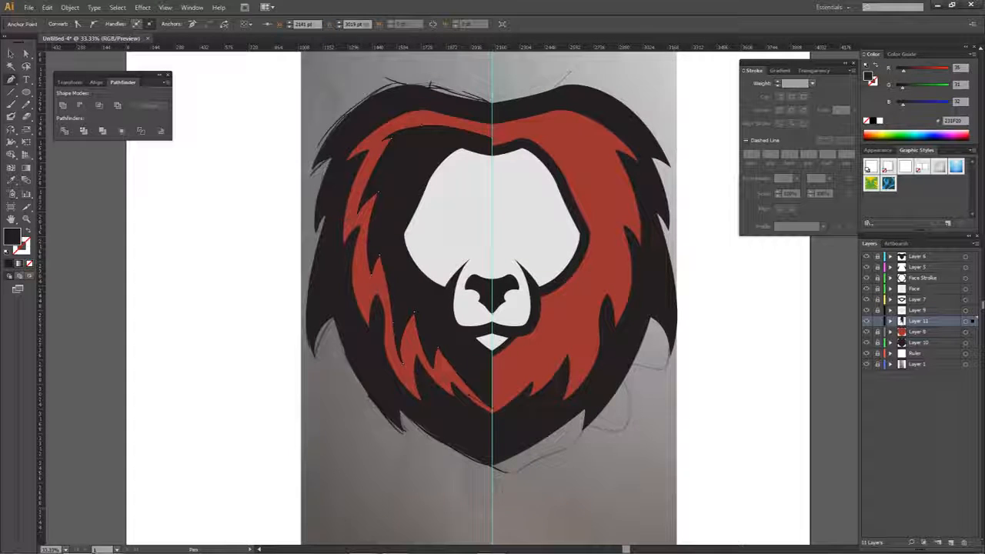
{"action": "left_click", "coordinate": [327, 513]}
{"action": "left_click", "coordinate": [156, 342]}
{"action": "left_click", "coordinate": [220, 130]}
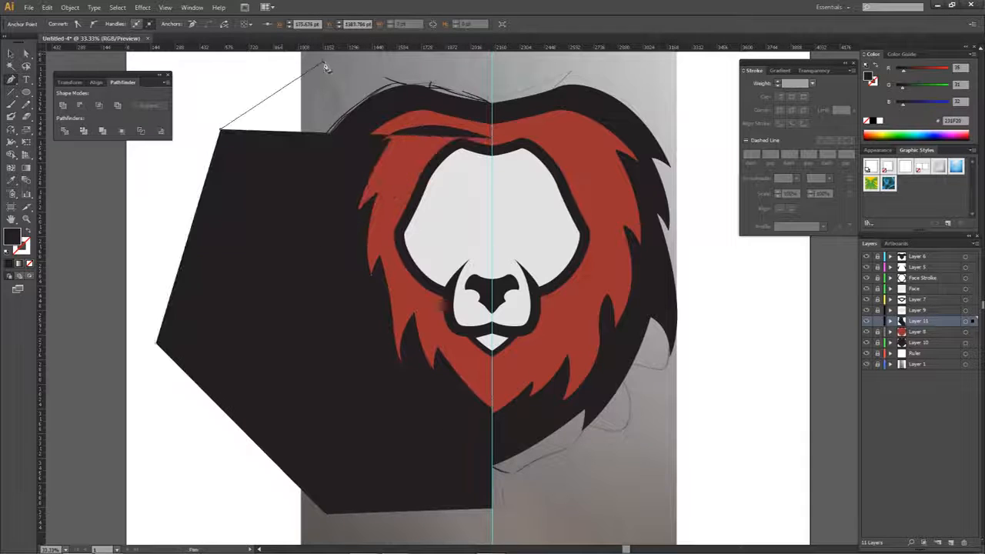
Step: Take the path over the top of the left mane to the centre guide, close it at its starting anchor and deselect
{"action": "left_click", "coordinate": [323, 63]}
{"action": "left_click_drag", "start_coordinate": [348, 109], "coordinate": [330, 246]}
{"action": "left_click", "coordinate": [398, 122]}
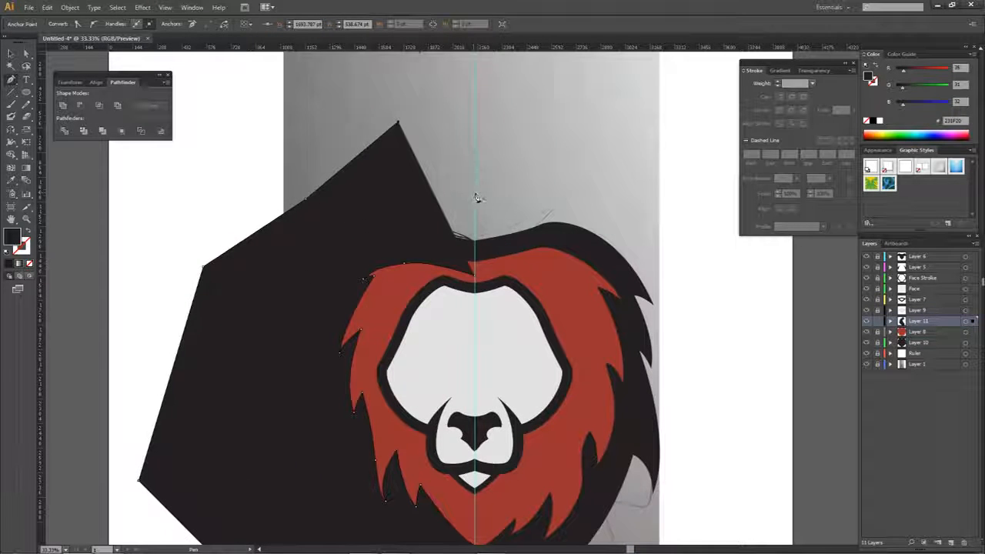
{"action": "left_click", "coordinate": [475, 193]}
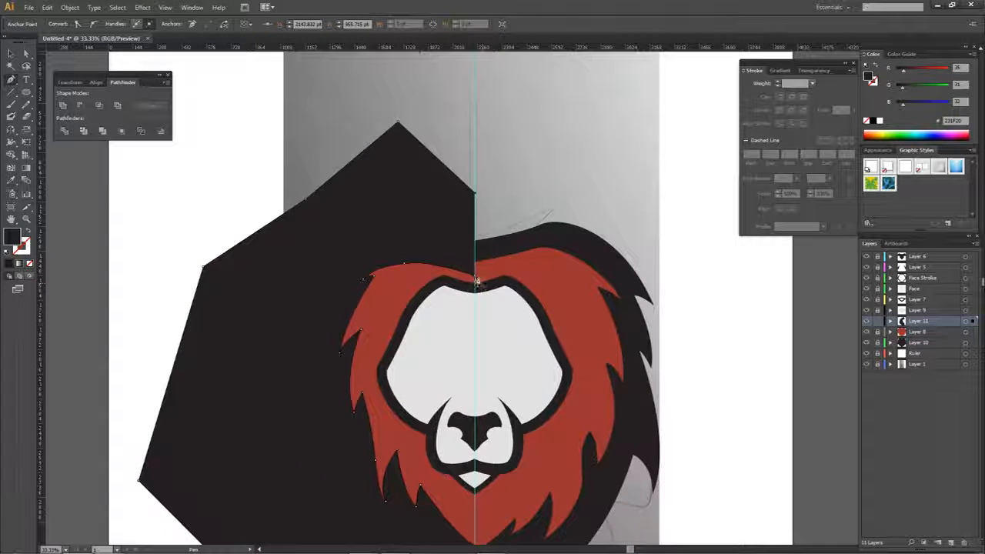
{"action": "left_click", "coordinate": [508, 200]}
{"action": "scroll", "coordinate": [457, 318], "scroll_direction": "down", "scroll_amount": 1}
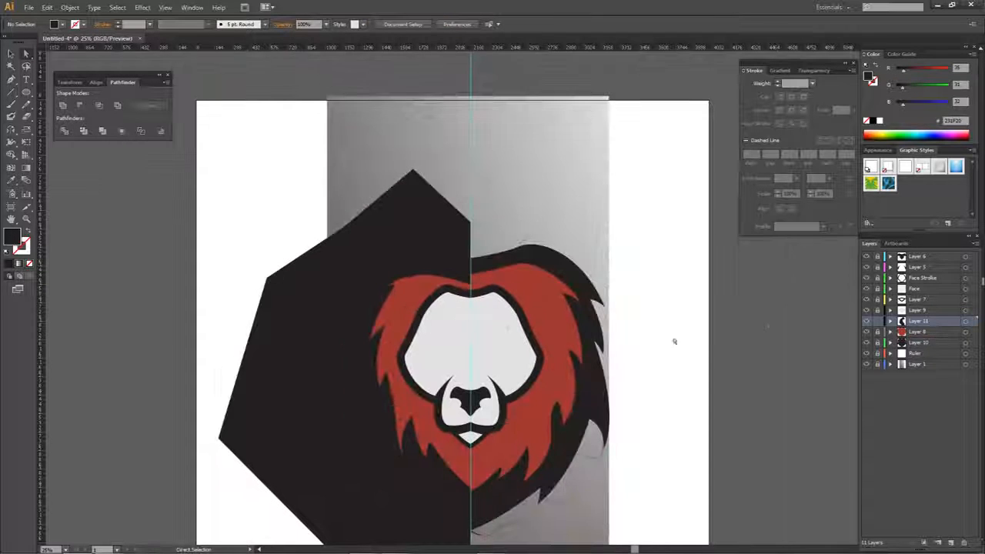
Step: Select the Layer 11 and Layer 8 artwork and remove the dark area outside the red mane with the Shape Builder
{"action": "left_click", "coordinate": [965, 322]}
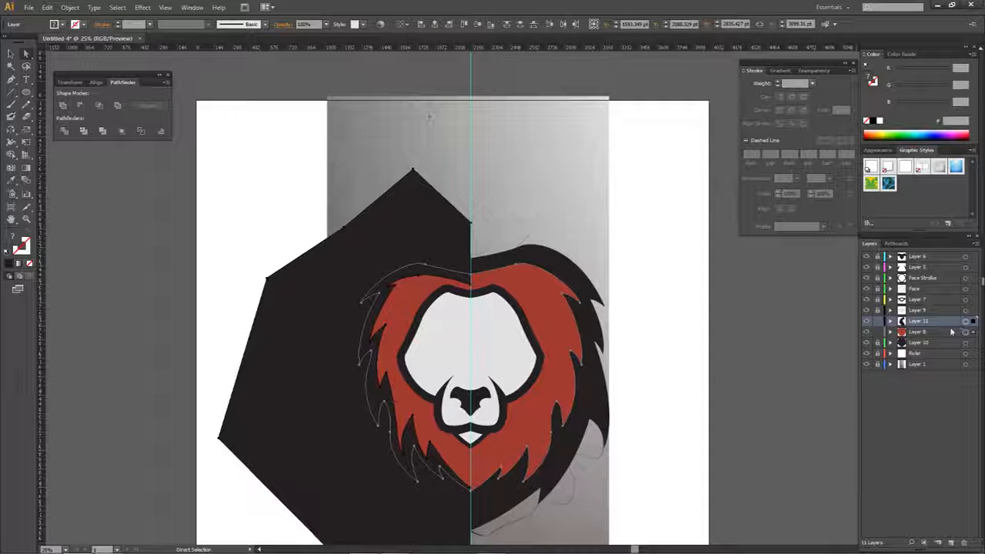
{"action": "key", "text": "shift+m"}
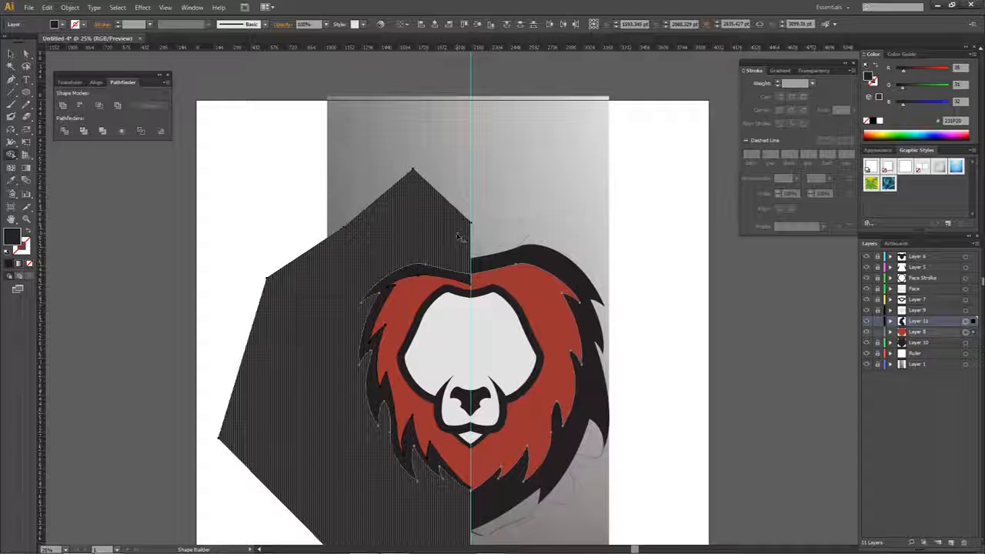
{"action": "left_click", "coordinate": [458, 237], "text": "alt"}
{"action": "key", "text": "a"}
{"action": "key", "text": "ctrl+equal"}
{"action": "key", "text": "ctrl+equal"}
{"action": "key", "text": "ctrl+equal"}
{"action": "key", "text": "ctrl+shift+a"}
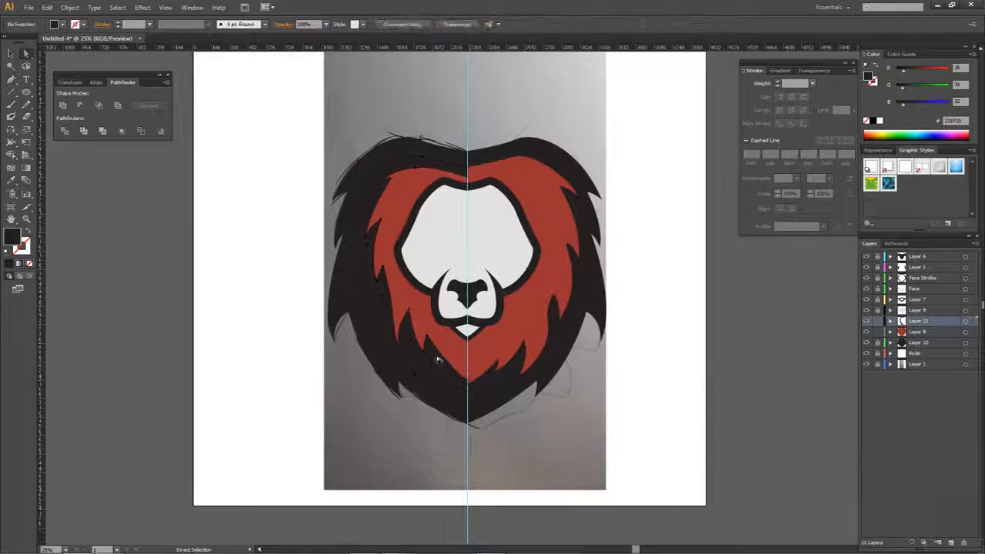
Step: Fill the remaining left mane strip with the mane's sampled red and lighten it to RGB 193, 77, 77
{"action": "left_click", "coordinate": [428, 353]}
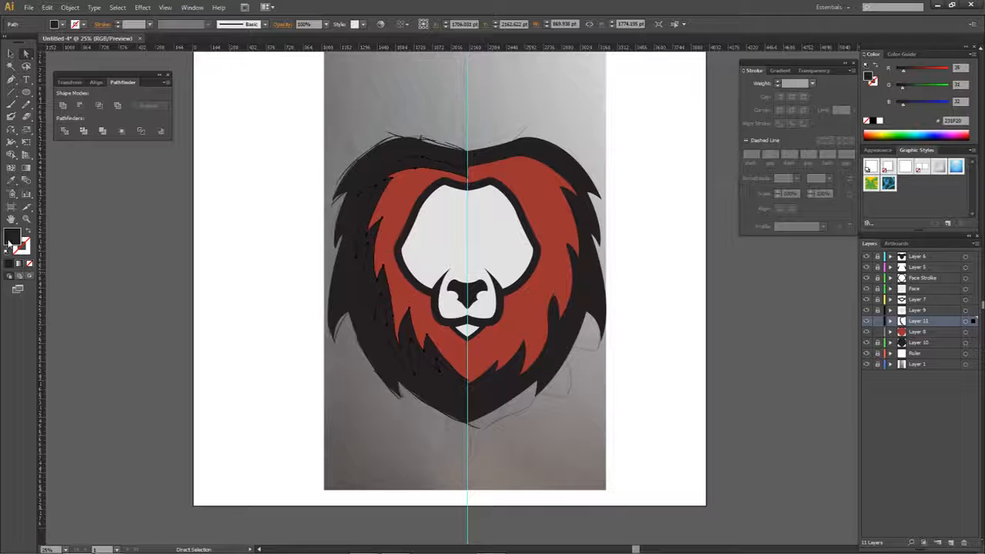
{"action": "left_click", "coordinate": [25, 182]}
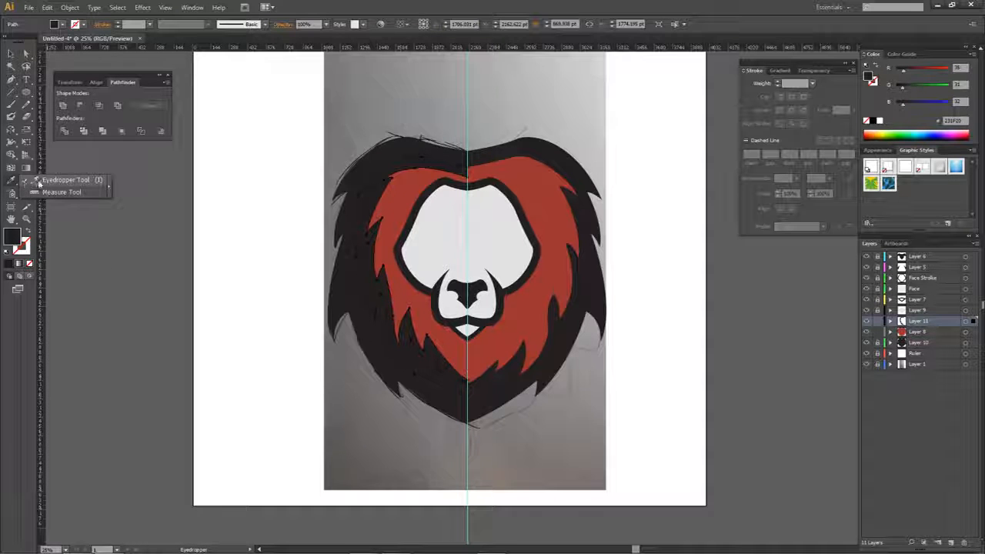
{"action": "left_click", "coordinate": [47, 180]}
{"action": "left_click", "coordinate": [509, 175]}
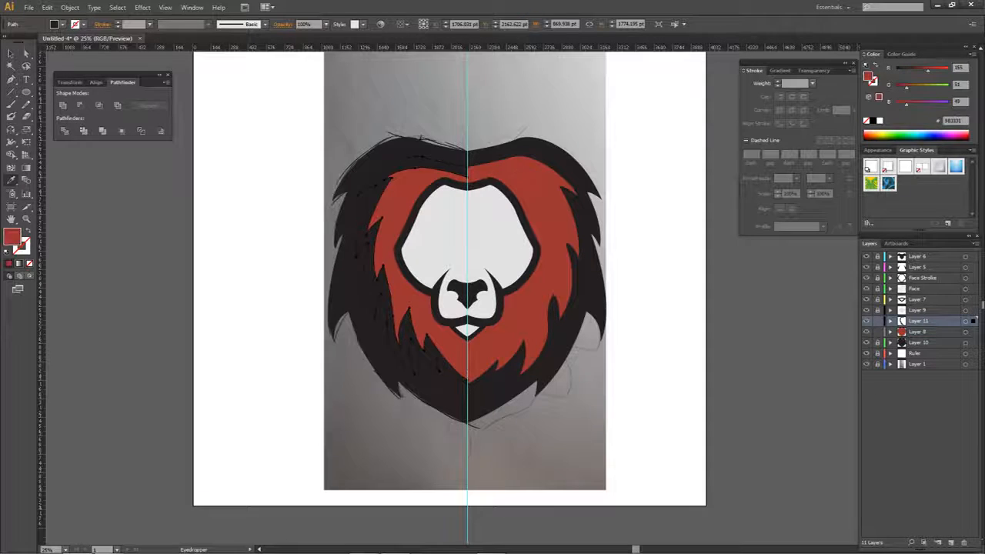
{"action": "double_click", "coordinate": [11, 237]}
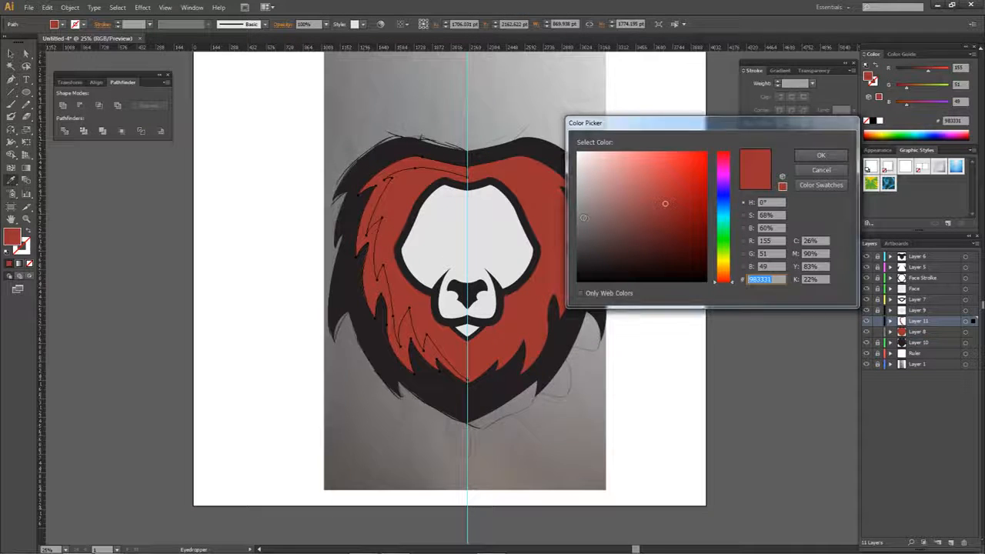
{"action": "left_click", "coordinate": [655, 182]}
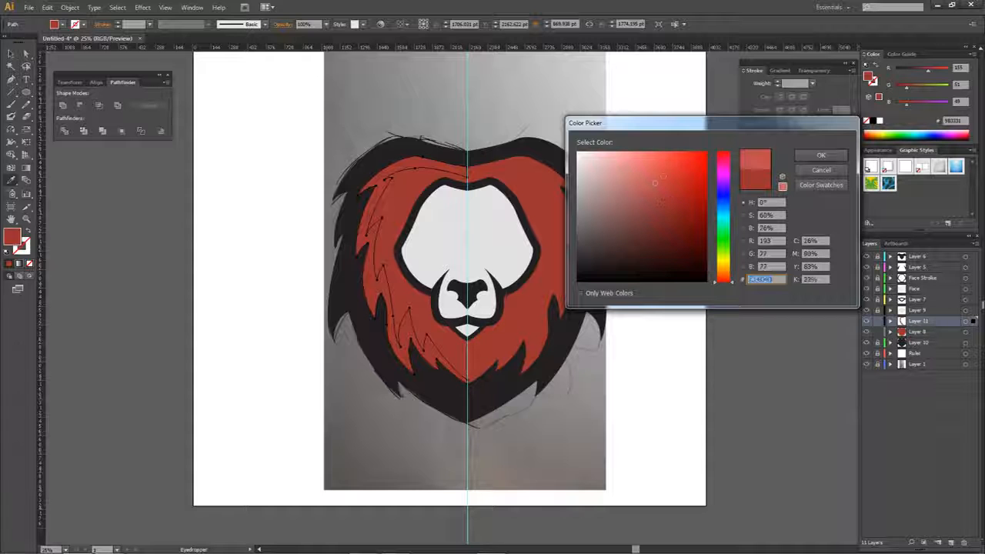
{"action": "left_click", "coordinate": [817, 157]}
{"action": "left_click", "coordinate": [643, 151]}
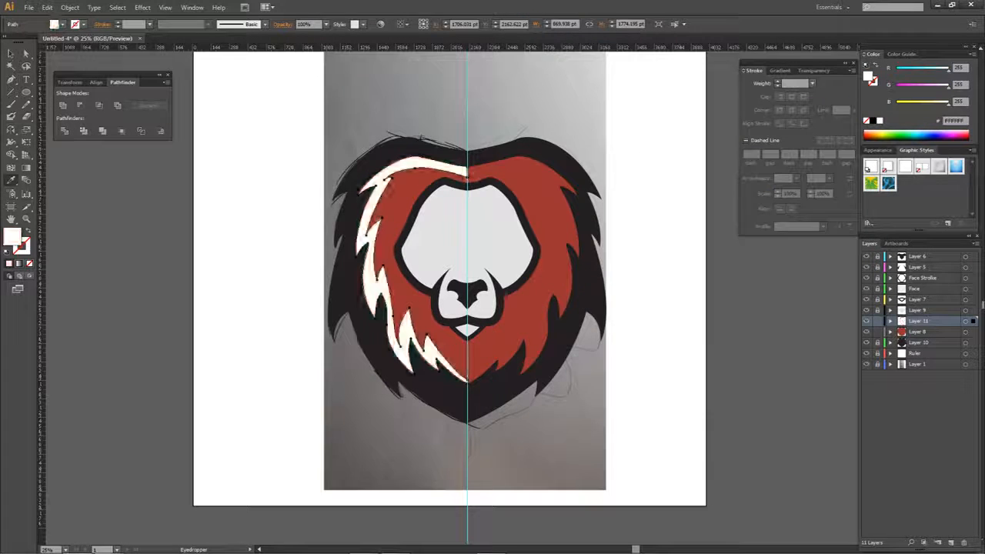
{"action": "key", "text": "ctrl+z"}
Step: Set the left highlight strip's fill to the slightly darker red BA3F3F and deselect it
{"action": "double_click", "coordinate": [14, 239]}
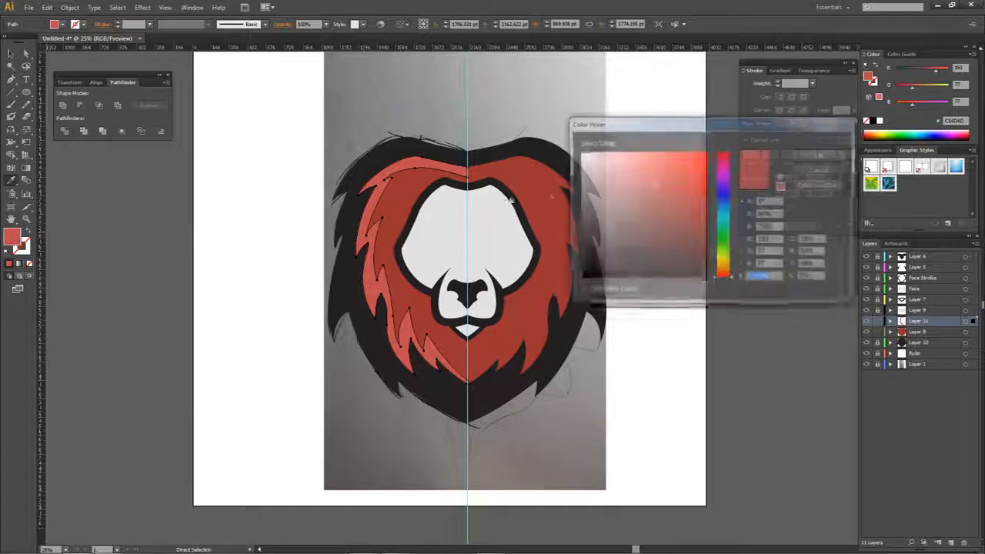
{"action": "left_click", "coordinate": [663, 187]}
{"action": "left_click", "coordinate": [821, 158]}
{"action": "key", "text": "a"}
{"action": "left_click", "coordinate": [654, 157]}
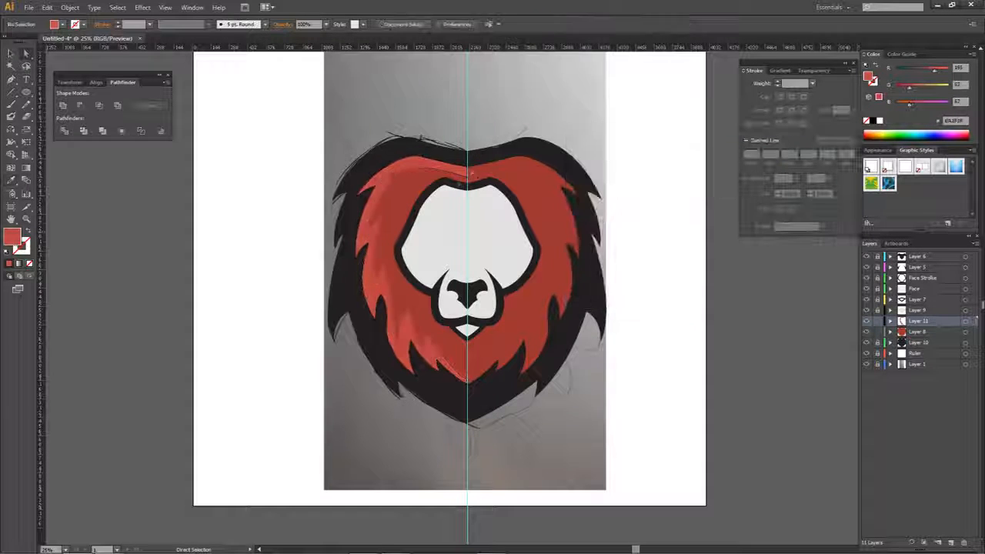
Step: Duplicate the left highlight strip to the right and reflect the copy across the vertical axis
{"action": "left_click_drag", "start_coordinate": [450, 190], "coordinate": [492, 182]}
{"action": "left_click", "coordinate": [409, 180]}
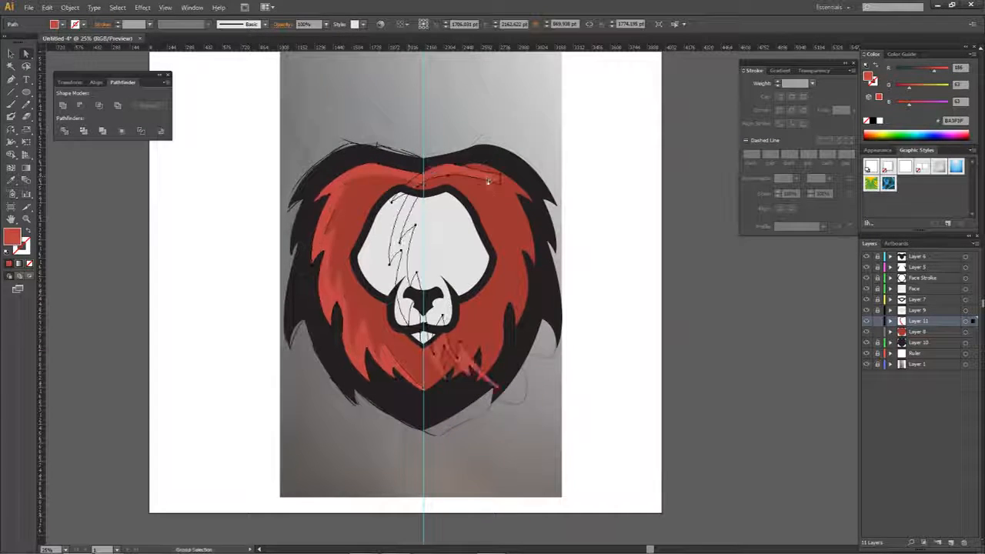
{"action": "right_click", "coordinate": [561, 178]}
{"action": "mouse_move", "coordinate": [531, 310]}
{"action": "left_click", "coordinate": [628, 351]}
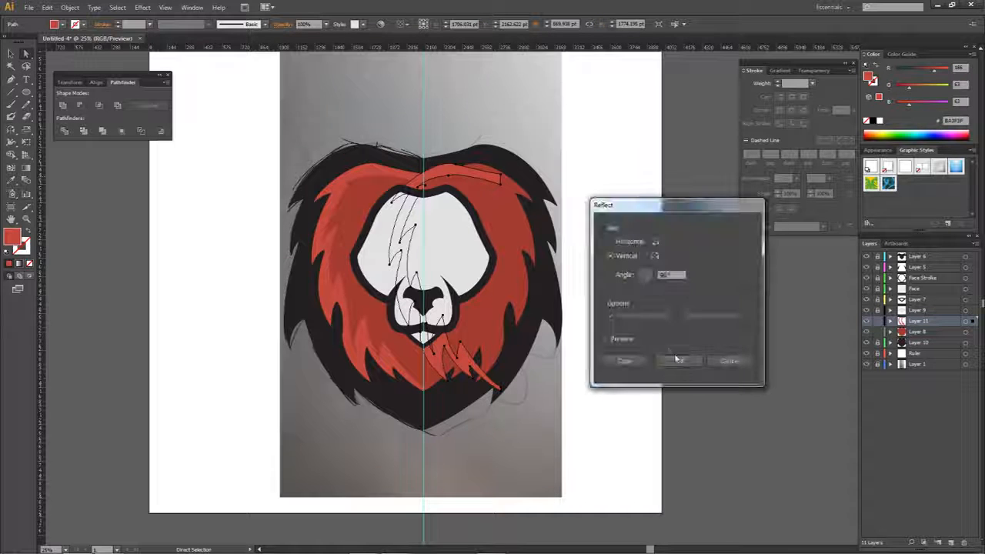
{"action": "left_click", "coordinate": [681, 361]}
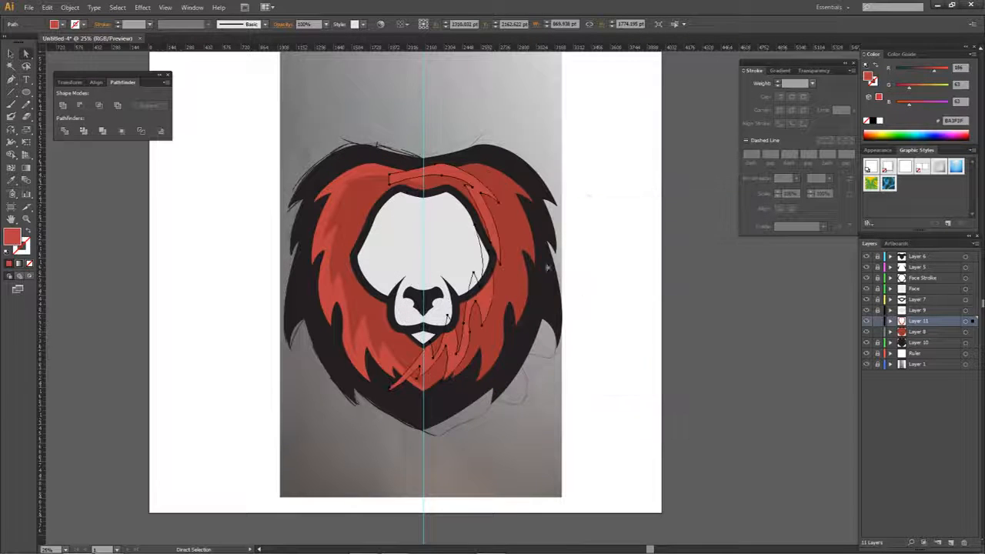
Step: Try to align the reflected strip's inner edge with the original at the centre guide, and delete the reflected copy
{"action": "key", "text": "ctrl+1"}
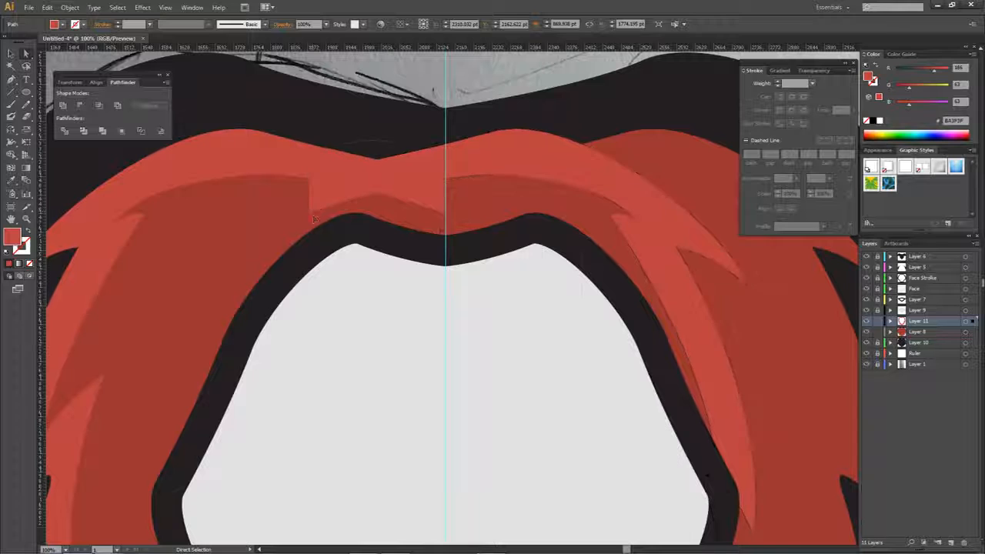
{"action": "left_click", "coordinate": [312, 216]}
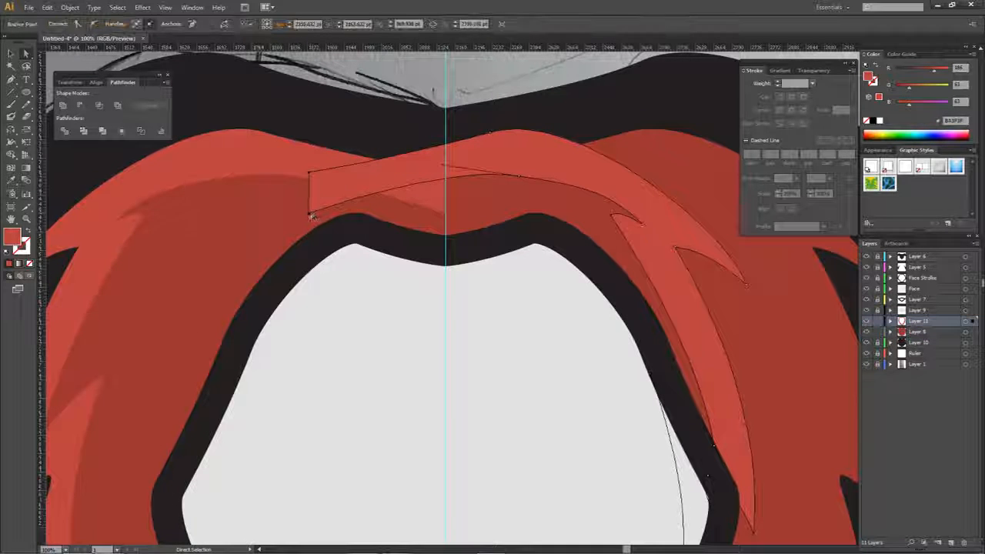
{"action": "left_click_drag", "start_coordinate": [312, 216], "coordinate": [446, 215]}
{"action": "scroll", "coordinate": [446, 216], "scroll_direction": "up", "scroll_amount": 8}
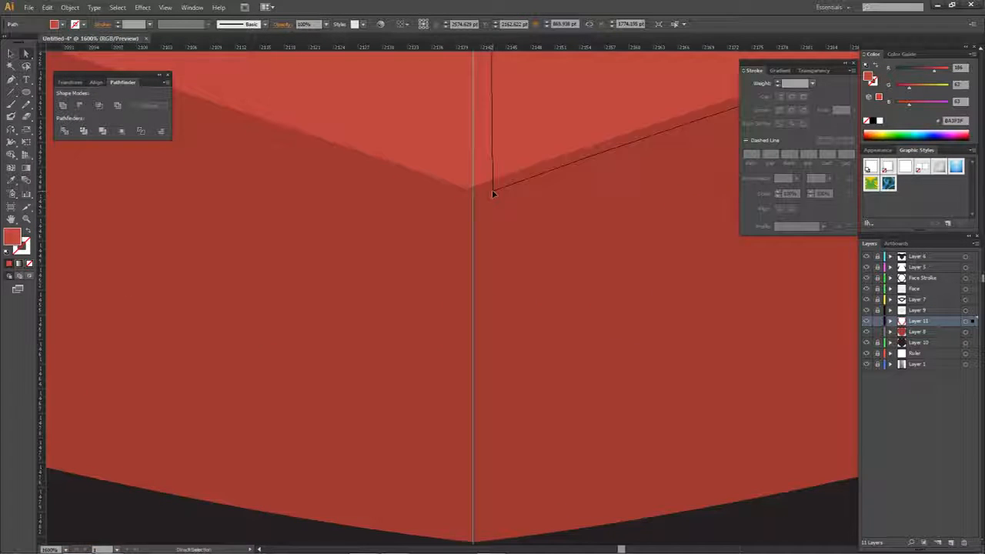
{"action": "left_click_drag", "start_coordinate": [492, 193], "coordinate": [471, 191]}
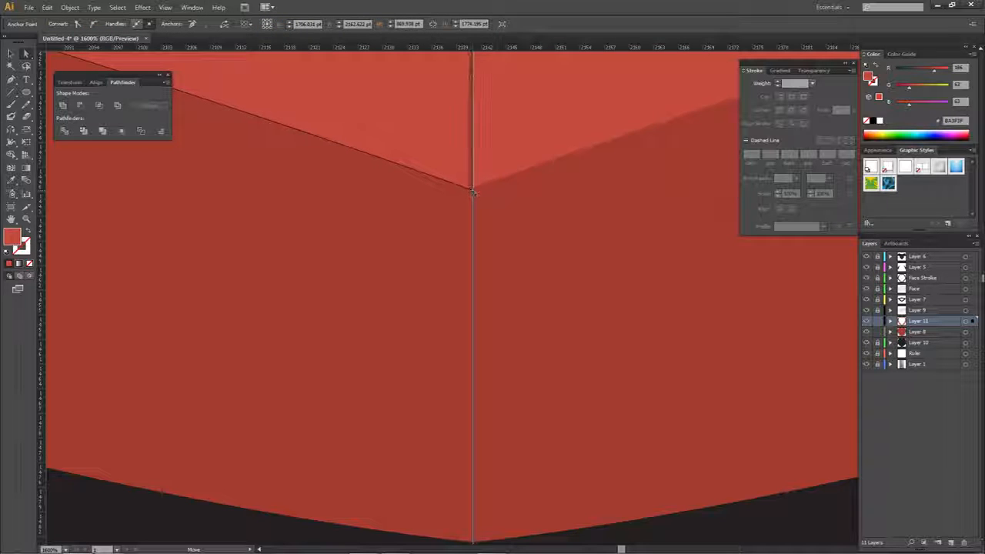
{"action": "key", "text": "ctrl+z"}
{"action": "left_click", "coordinate": [501, 168]}
{"action": "key", "text": "Delete"}
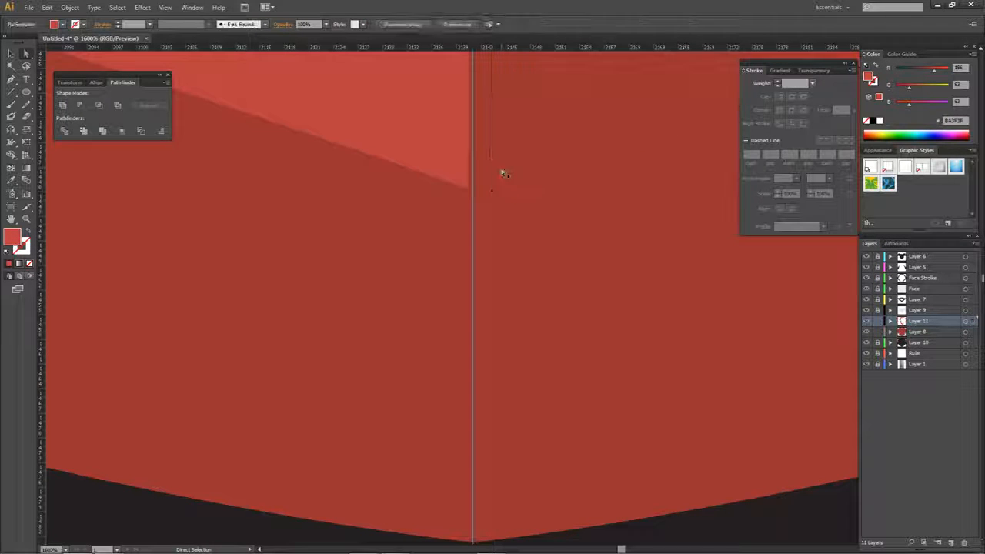
Step: Move the left highlight strip's inner corner anchor exactly onto the centre guide above the face
{"action": "scroll", "coordinate": [482, 123], "scroll_direction": "down", "scroll_amount": 4}
{"action": "scroll", "coordinate": [482, 126], "scroll_direction": "down", "scroll_amount": 3}
{"action": "left_click_drag", "start_coordinate": [491, 117], "coordinate": [506, 316]}
{"action": "left_click", "coordinate": [488, 317]}
{"action": "scroll", "coordinate": [489, 328], "scroll_direction": "up", "scroll_amount": 4}
{"action": "scroll", "coordinate": [494, 308], "scroll_direction": "up", "scroll_amount": 3}
{"action": "left_click", "coordinate": [538, 238]}
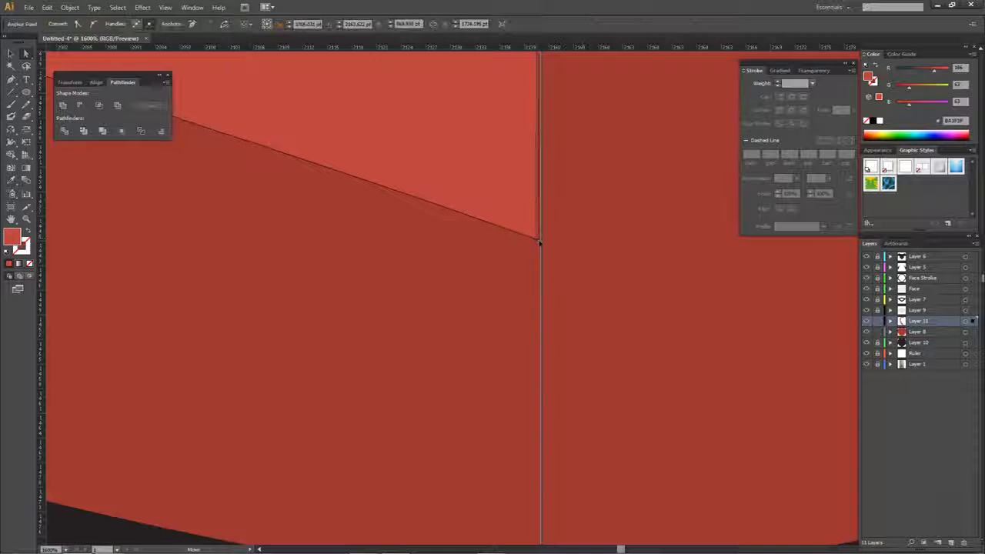
{"action": "scroll", "coordinate": [540, 245], "scroll_direction": "down", "scroll_amount": 8}
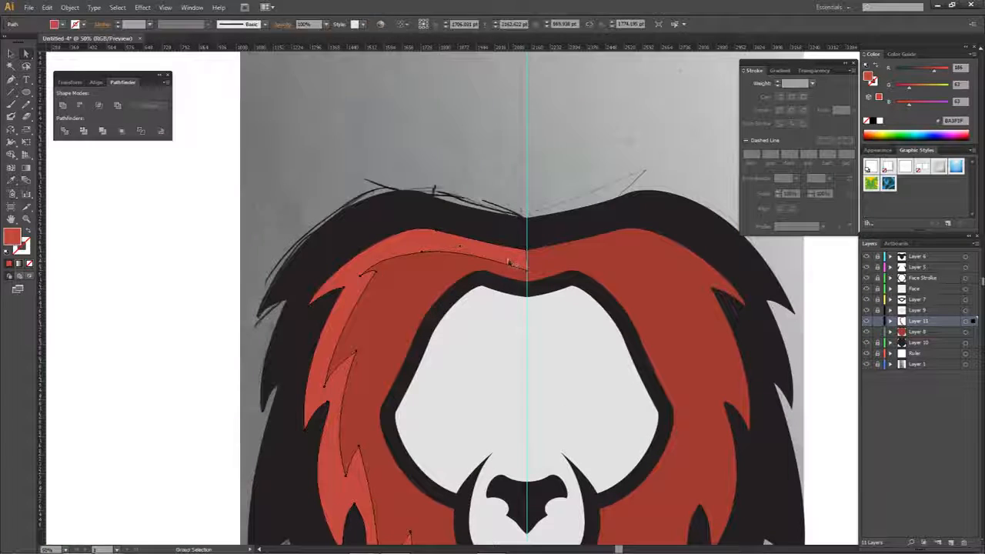
Step: Mirror a copy of the left highlight strip across the vertical axis and unite it with the original at the centre guide
{"action": "left_click", "coordinate": [522, 253]}
{"action": "right_click", "coordinate": [610, 259]}
{"action": "mouse_move", "coordinate": [668, 393]}
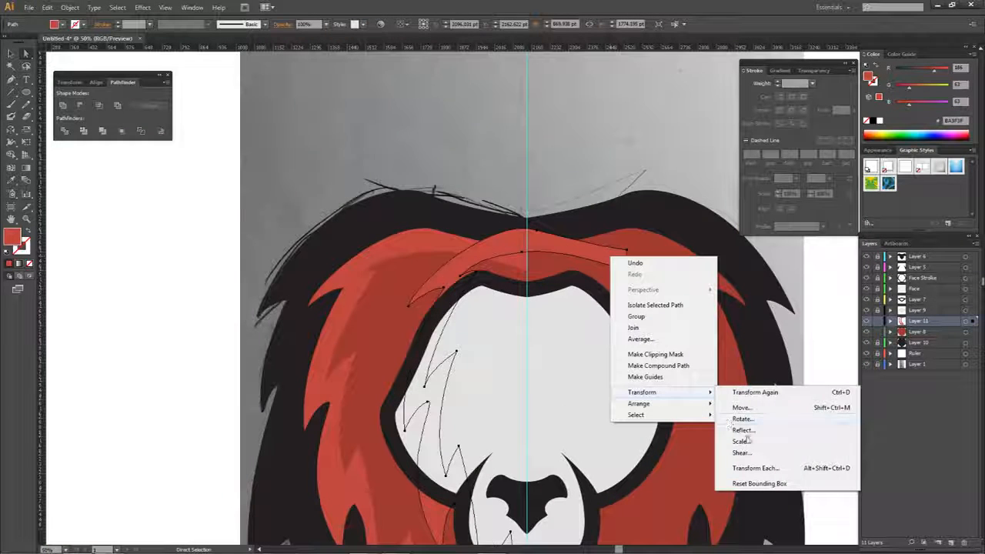
{"action": "left_click", "coordinate": [743, 430]}
{"action": "key", "text": "Return"}
{"action": "left_click_drag", "start_coordinate": [404, 271], "coordinate": [527, 271]}
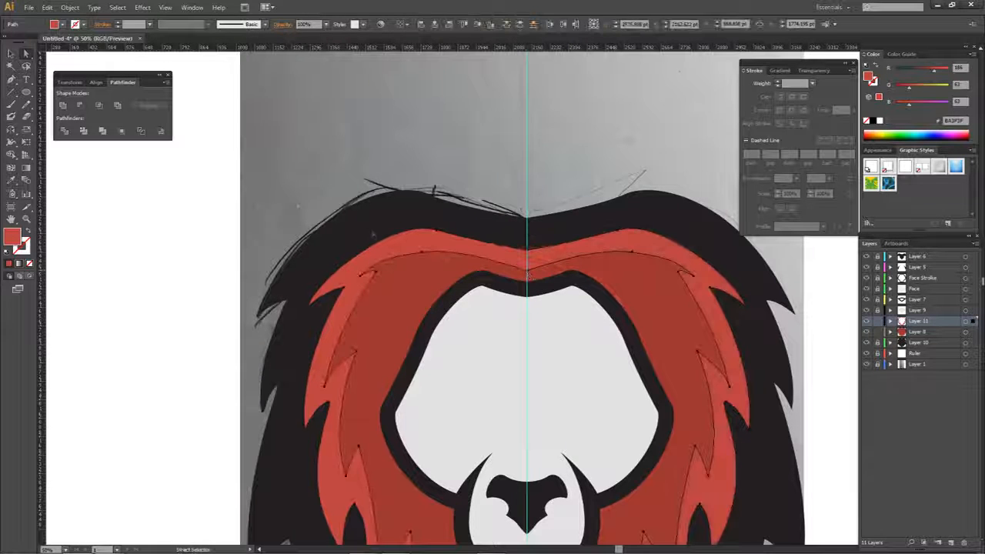
{"action": "left_click", "coordinate": [63, 104]}
Step: Hide the Ruler guide layer and deselect the mane highlight to examine the whole head
{"action": "left_click", "coordinate": [867, 354]}
{"action": "left_click_drag", "start_coordinate": [562, 350], "coordinate": [539, 136]}
{"action": "left_click_drag", "start_coordinate": [488, 186], "coordinate": [512, 371]}
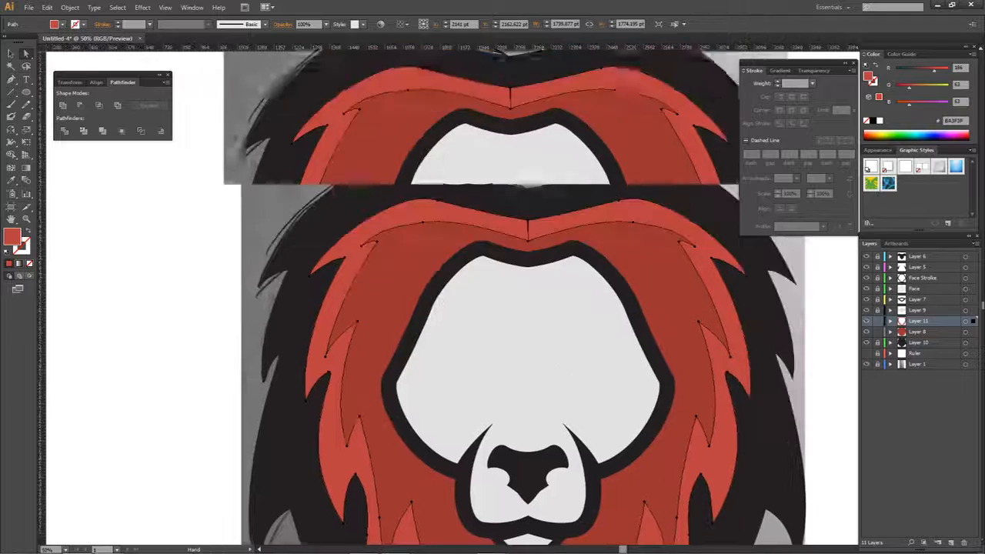
{"action": "scroll", "coordinate": [531, 210], "scroll_direction": "up", "scroll_amount": 6}
{"action": "scroll", "coordinate": [540, 226], "scroll_direction": "down", "scroll_amount": 6}
{"action": "left_click", "coordinate": [558, 184]}
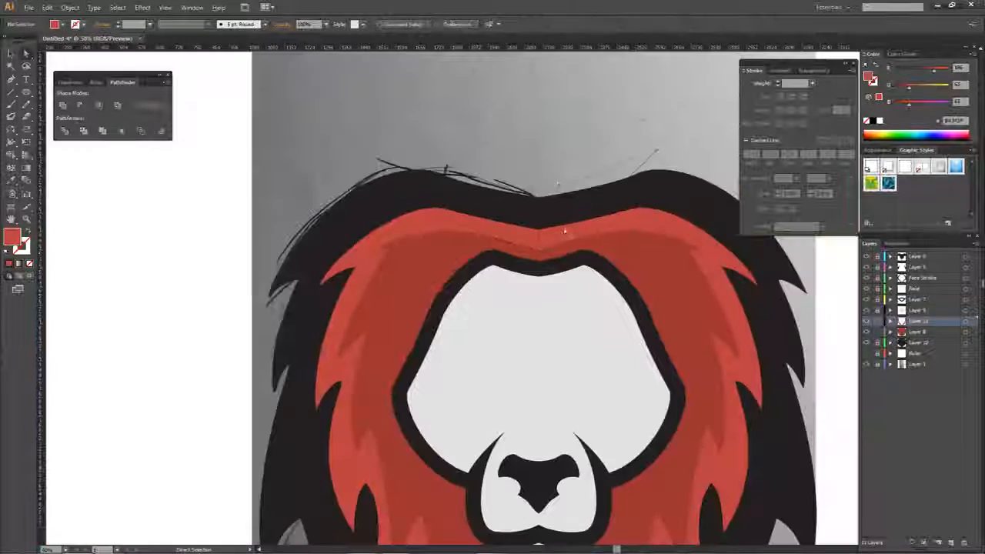
{"action": "scroll", "coordinate": [565, 231], "scroll_direction": "down", "scroll_amount": 3}
{"action": "left_click_drag", "start_coordinate": [583, 275], "coordinate": [537, 226]}
{"action": "scroll", "coordinate": [537, 213], "scroll_direction": "up", "scroll_amount": 1}
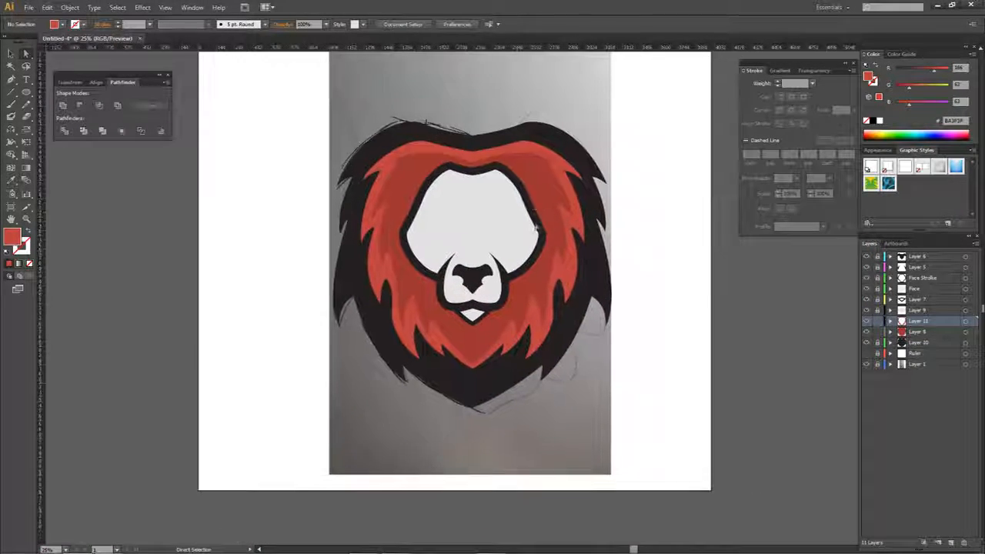
{"action": "scroll", "coordinate": [460, 240], "scroll_direction": "up", "scroll_amount": 1}
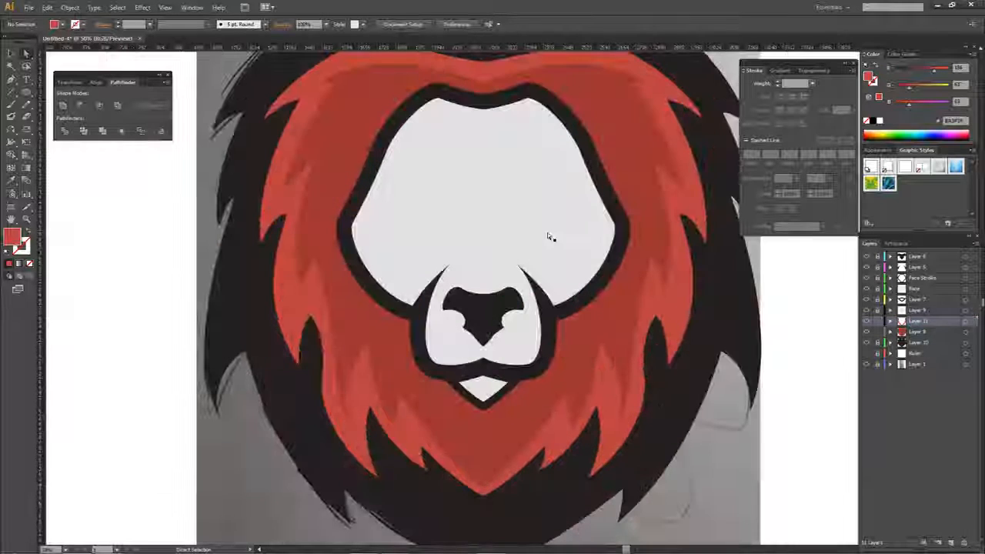
Step: Add a new layer directly above the Face layer and show the Ruler guide layer
{"action": "left_click", "coordinate": [915, 289]}
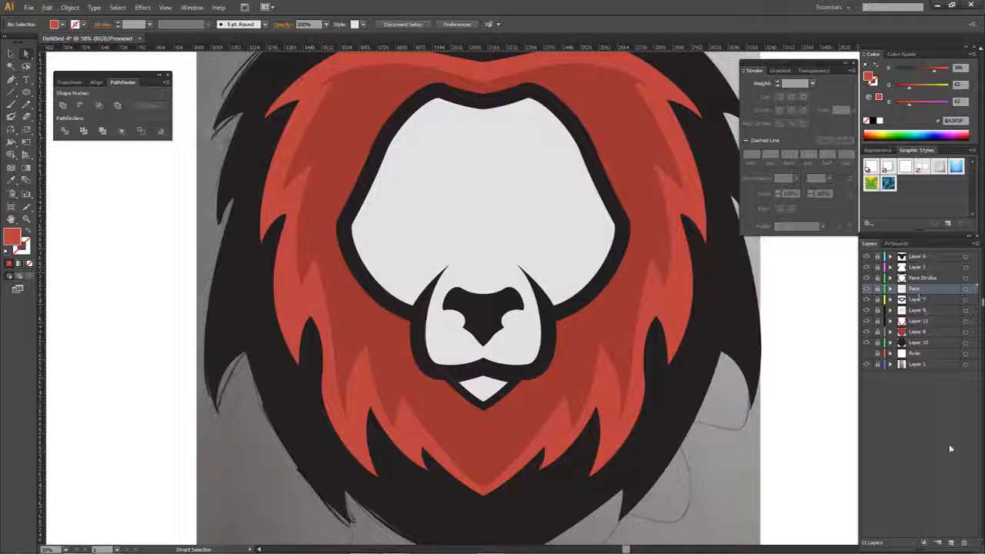
{"action": "left_click", "coordinate": [951, 543]}
{"action": "key", "text": "p"}
{"action": "left_click_drag", "start_coordinate": [484, 226], "coordinate": [547, 297]}
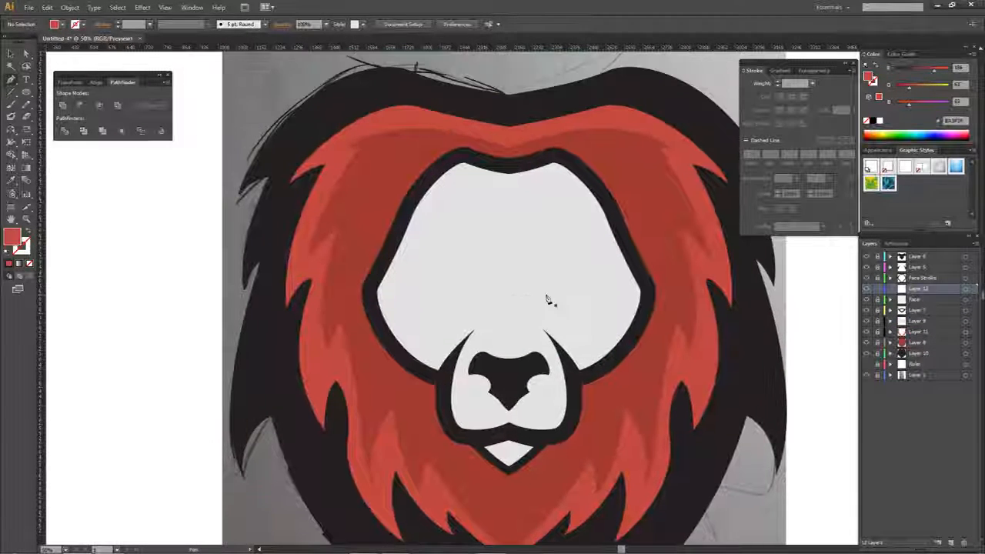
{"action": "left_click", "coordinate": [866, 365]}
Step: Start a Pen path on the centre guide and trace just inside the black face outline down to the left cheek corner
{"action": "scroll", "coordinate": [495, 198], "scroll_direction": "up", "scroll_amount": 1}
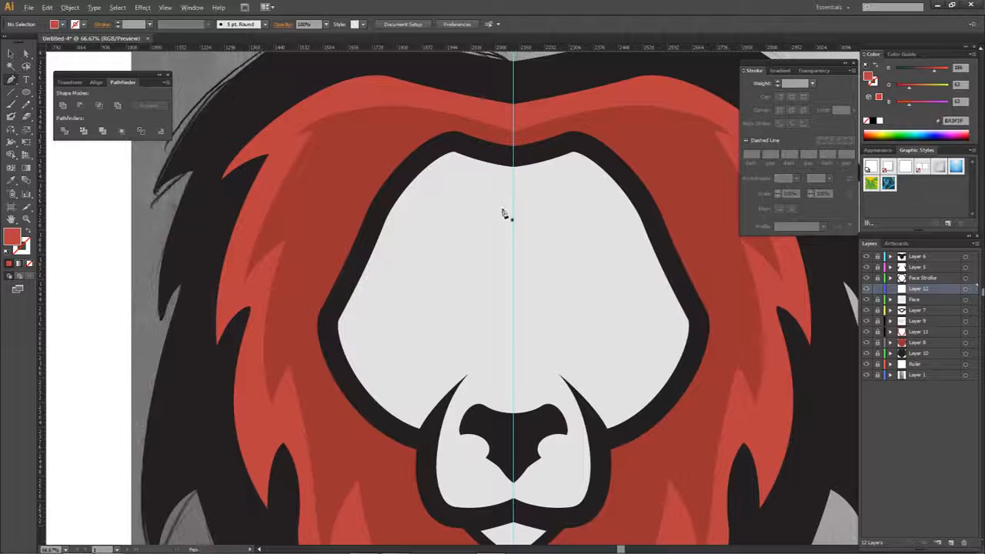
{"action": "scroll", "coordinate": [498, 179], "scroll_direction": "up", "scroll_amount": 2}
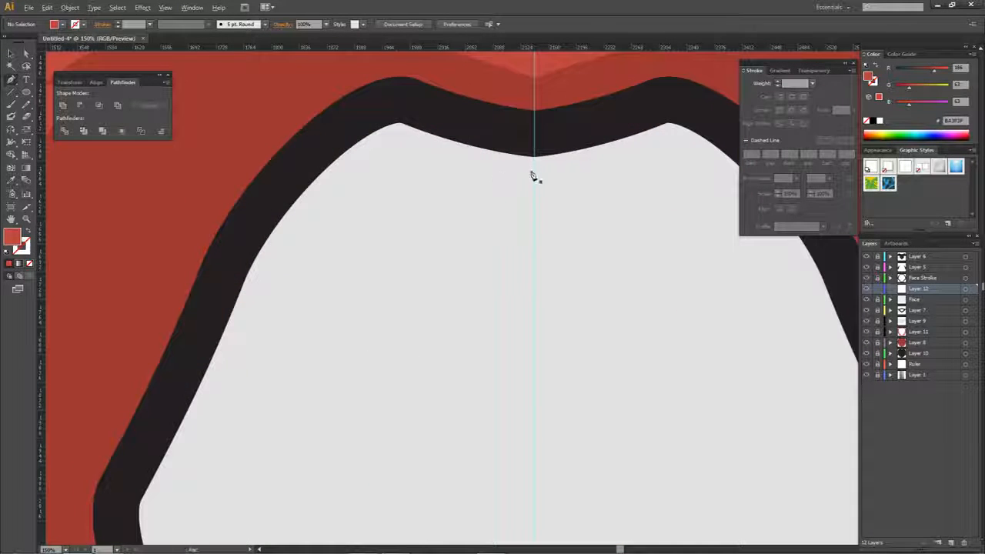
{"action": "left_click", "coordinate": [534, 172]}
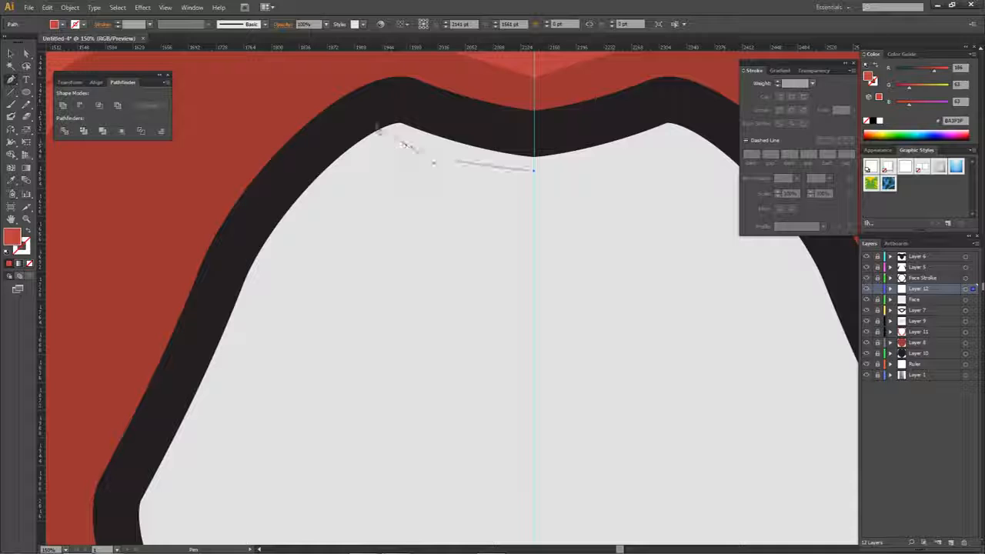
{"action": "left_click_drag", "start_coordinate": [404, 145], "coordinate": [433, 164]}
{"action": "left_click_drag", "start_coordinate": [291, 249], "coordinate": [371, 187]}
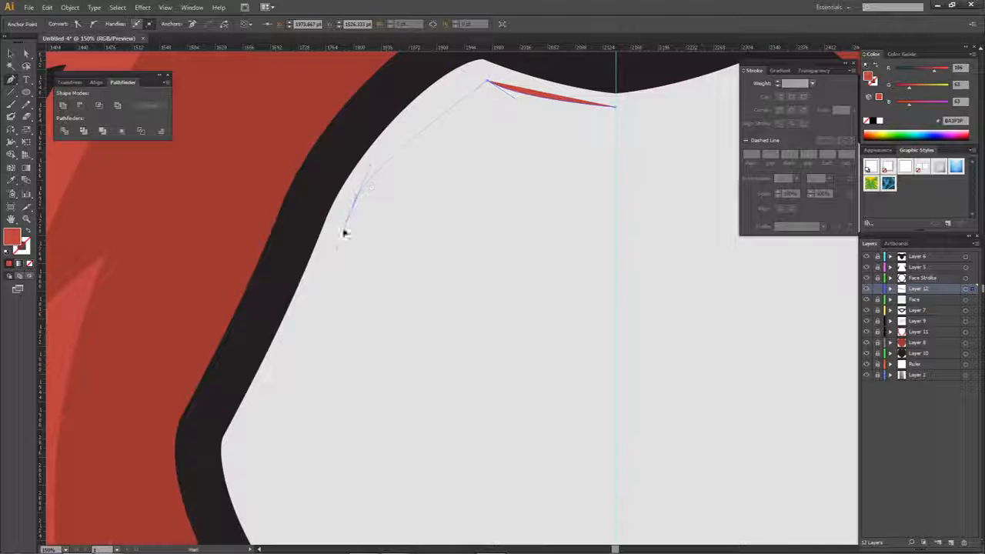
{"action": "left_click", "coordinate": [312, 292]}
{"action": "left_click_drag", "start_coordinate": [237, 461], "coordinate": [265, 378]}
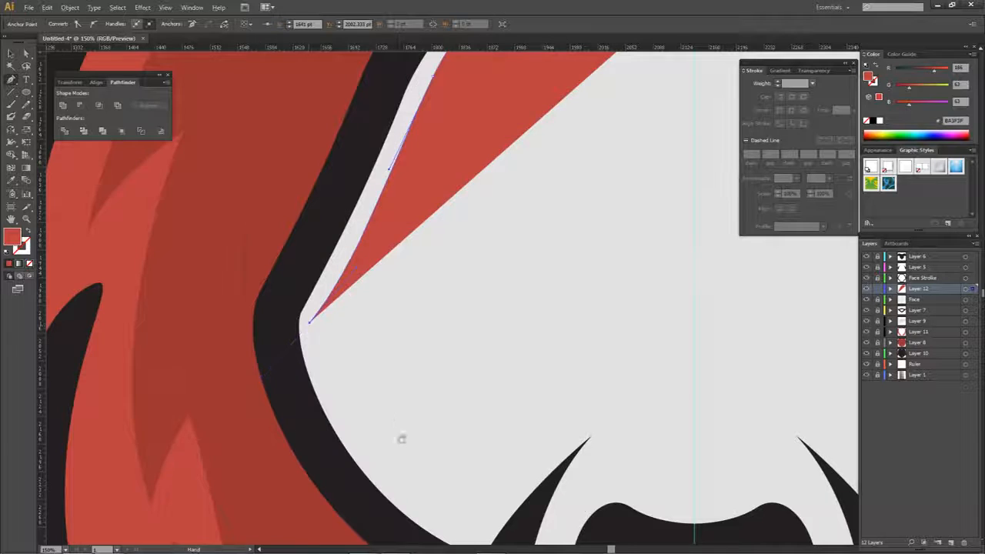
Step: Continue the path along the lower left cheek, with a small notch beside the muzzle, to the tip of the muzzle's left stroke
{"action": "left_click_drag", "start_coordinate": [434, 490], "coordinate": [382, 332]}
{"action": "left_click_drag", "start_coordinate": [424, 381], "coordinate": [552, 433]}
{"action": "left_click", "coordinate": [424, 382]}
{"action": "left_click", "coordinate": [433, 337]}
{"action": "left_click_drag", "start_coordinate": [441, 357], "coordinate": [460, 367]}
{"action": "left_click", "coordinate": [441, 358]}
{"action": "scroll", "coordinate": [543, 274], "scroll_direction": "up", "scroll_amount": 4}
{"action": "scroll", "coordinate": [539, 302], "scroll_direction": "up", "scroll_amount": 3}
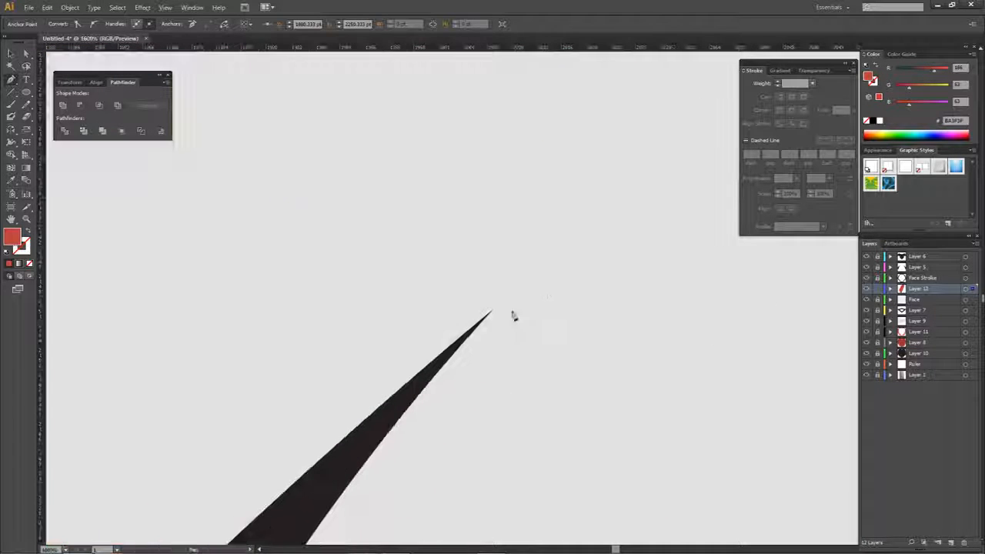
{"action": "left_click_drag", "start_coordinate": [493, 315], "coordinate": [670, 238]}
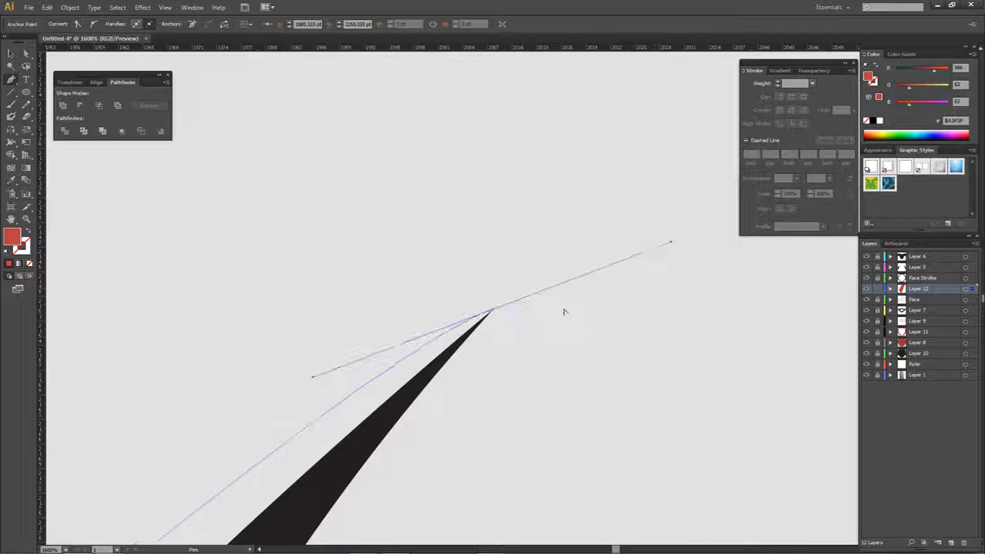
{"action": "scroll", "coordinate": [498, 320], "scroll_direction": "down", "scroll_amount": 4}
{"action": "scroll", "coordinate": [468, 337], "scroll_direction": "down", "scroll_amount": 4}
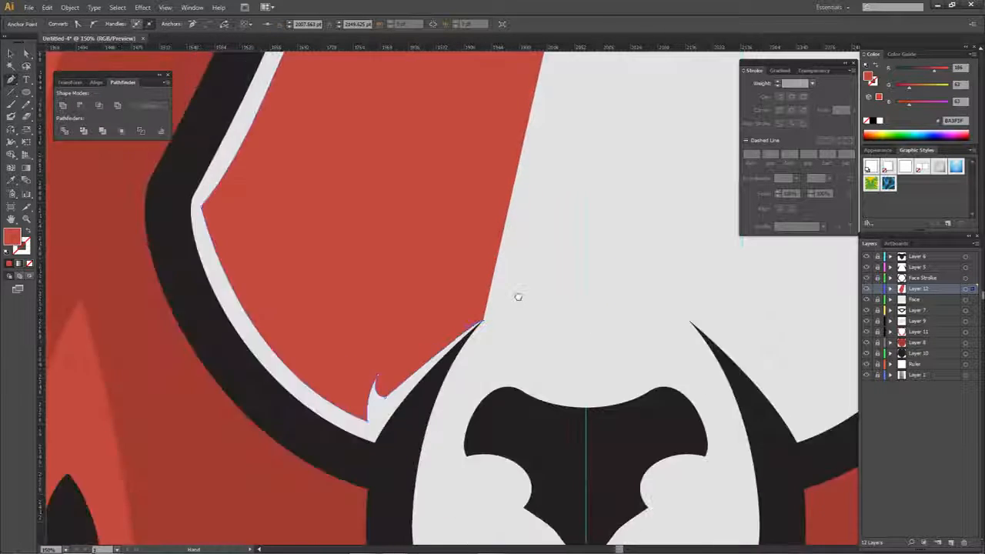
{"action": "mouse_move", "coordinate": [486, 324]}
{"action": "left_mouse_down"}
{"action": "mouse_move", "coordinate": [512, 311]}
{"action": "mouse_move", "coordinate": [487, 335]}
{"action": "left_mouse_up"}
Step: Carry the path from the stroke tip down within the muzzle's black outline and undo the misplaced anchors beyond it
{"action": "left_click", "coordinate": [451, 390]}
{"action": "left_click", "coordinate": [364, 350]}
{"action": "left_click", "coordinate": [268, 225]}
{"action": "scroll", "coordinate": [256, 188], "scroll_direction": "down", "scroll_amount": 3}
{"action": "left_click_drag", "start_coordinate": [321, 244], "coordinate": [321, 267]}
{"action": "key", "text": "ctrl+z"}
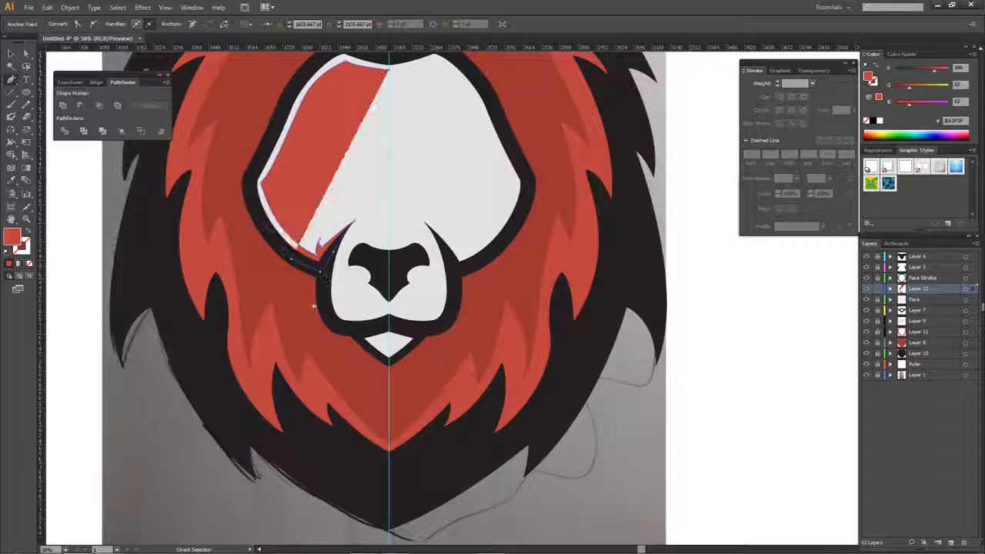
{"action": "key", "text": "ctrl+z"}
Step: Route the path loosely outside the left half of the face, up over the head to the centre guide, and close it
{"action": "left_click", "coordinate": [259, 339]}
{"action": "left_click", "coordinate": [171, 213]}
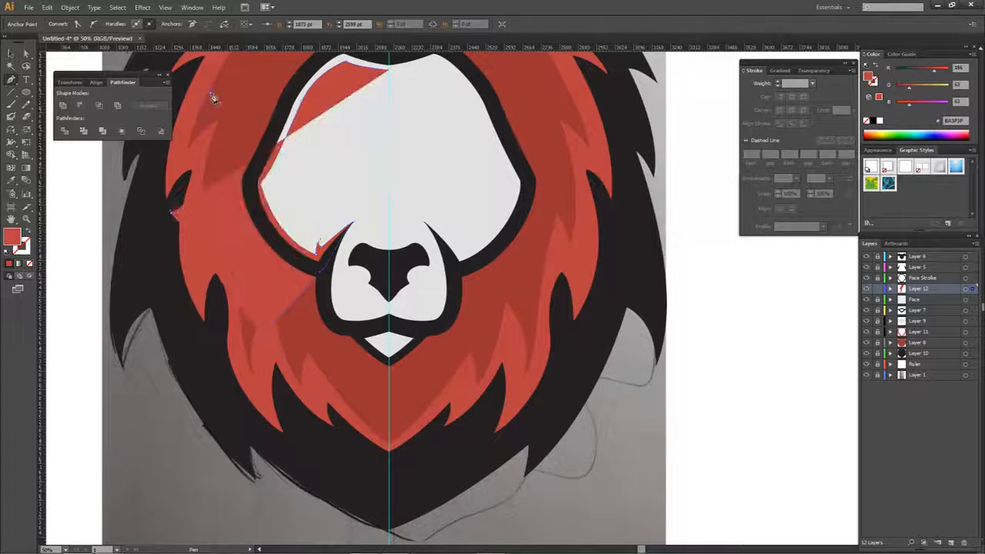
{"action": "left_click", "coordinate": [210, 92]}
{"action": "left_click_drag", "start_coordinate": [256, 79], "coordinate": [255, 283]}
{"action": "left_click", "coordinate": [281, 159]}
{"action": "left_click", "coordinate": [380, 139]}
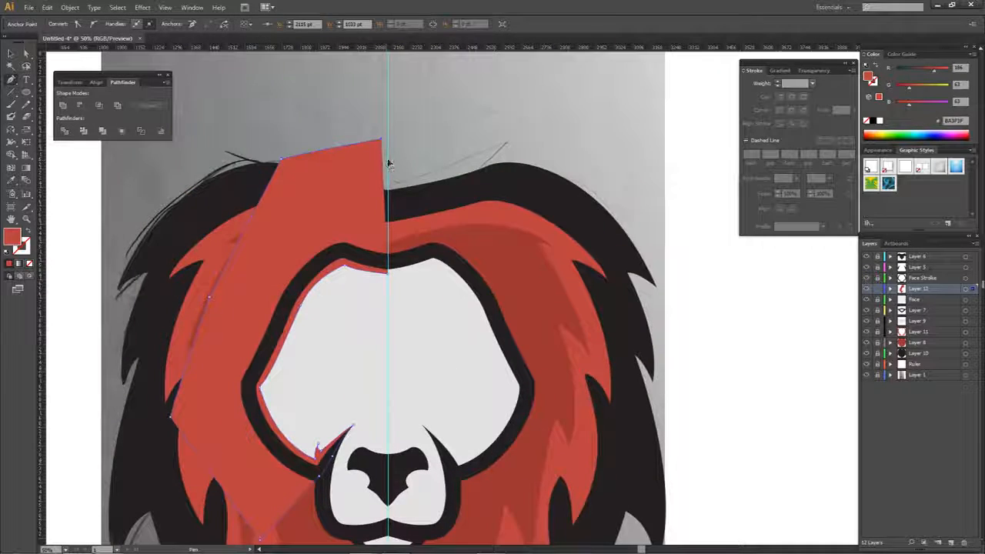
{"action": "left_click", "coordinate": [389, 164]}
{"action": "scroll", "coordinate": [388, 163], "scroll_direction": "up", "scroll_amount": 5}
{"action": "scroll", "coordinate": [431, 301], "scroll_direction": "down", "scroll_amount": 4}
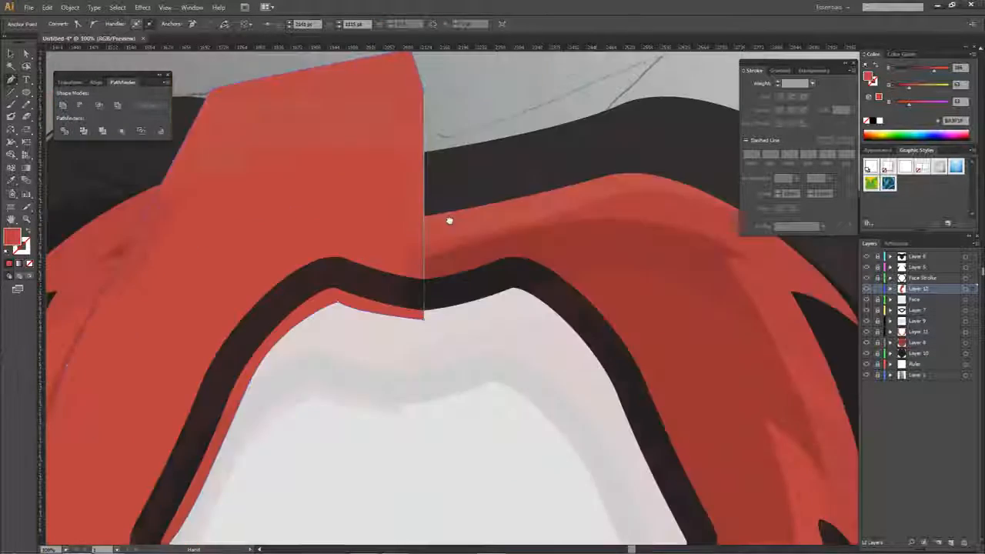
{"action": "left_click", "coordinate": [430, 302]}
Step: Trim away the part of the new shape outside the face with Shape Builder, and check the edge with the Face Stroke layer hidden
{"action": "key", "text": "a"}
{"action": "scroll", "coordinate": [415, 301], "scroll_direction": "down", "scroll_amount": 3}
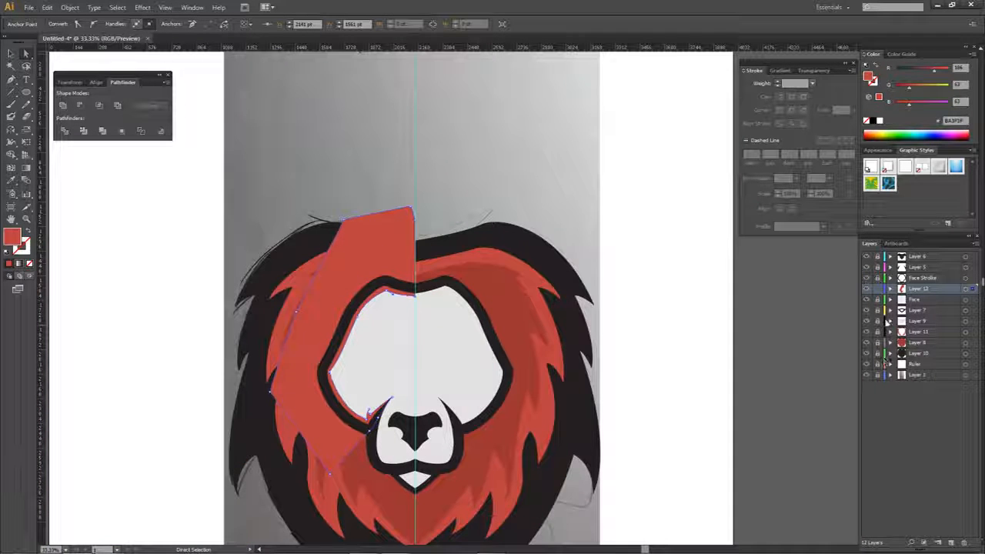
{"action": "left_click", "coordinate": [965, 289]}
{"action": "left_click", "coordinate": [965, 299], "text": "shift"}
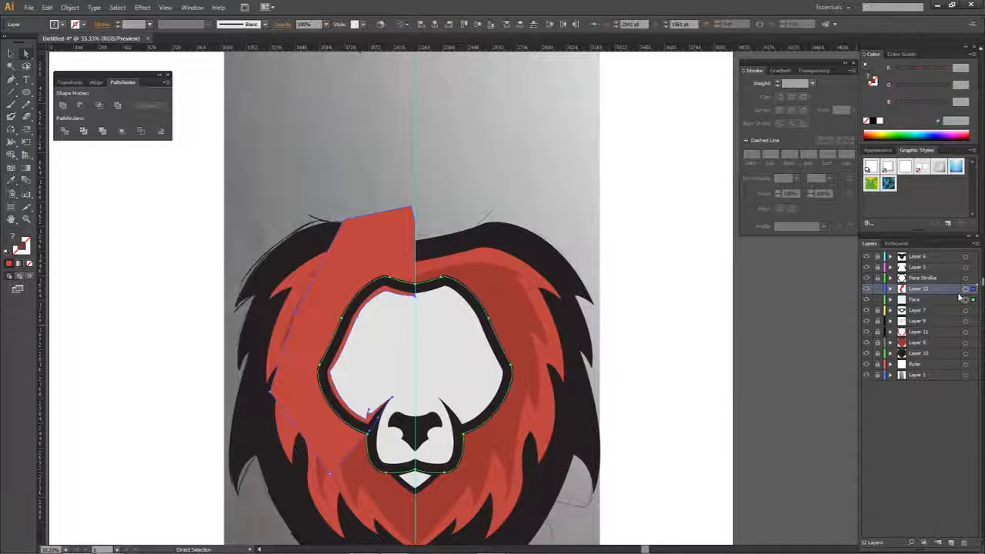
{"action": "key", "text": "shift+m"}
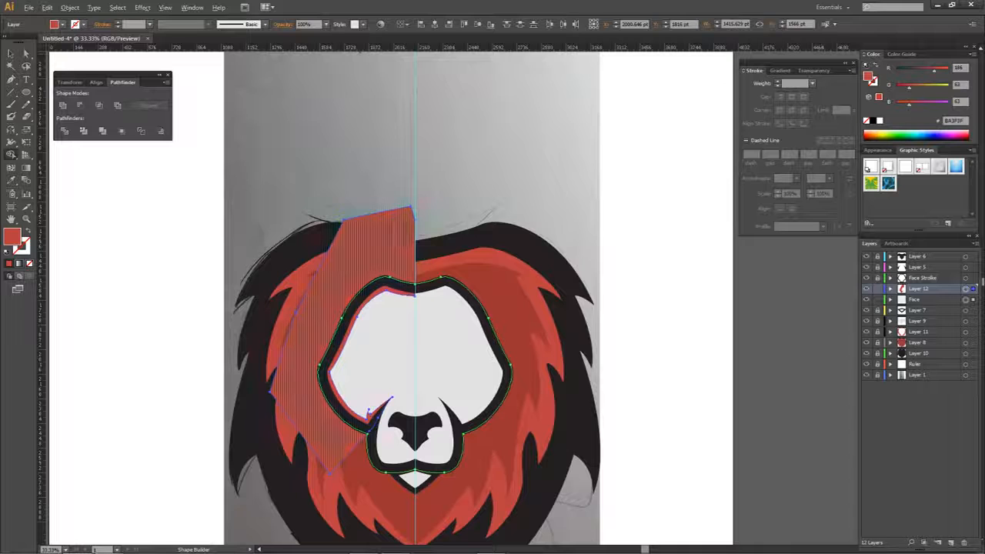
{"action": "left_click", "coordinate": [403, 237], "text": "alt"}
{"action": "scroll", "coordinate": [450, 330], "scroll_direction": "up", "scroll_amount": 2}
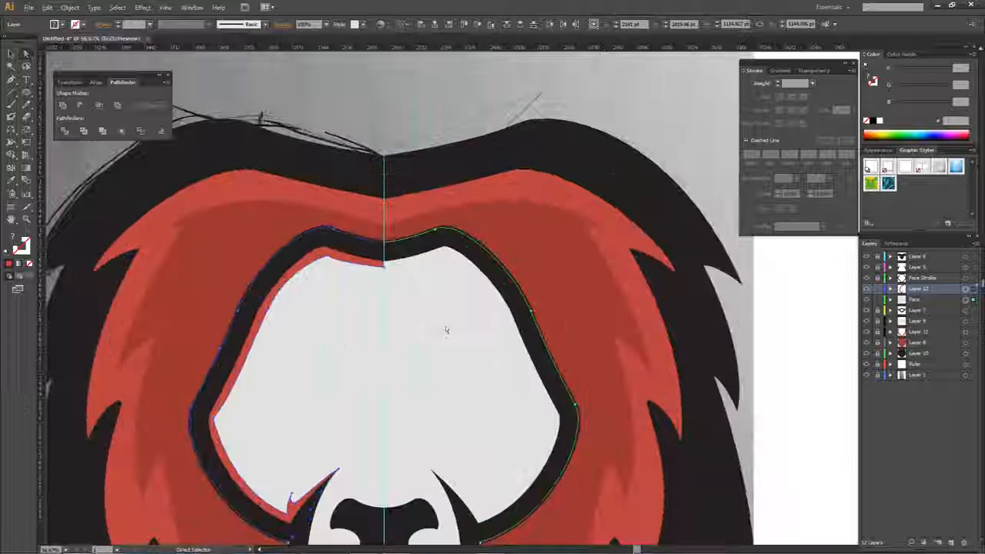
{"action": "left_click", "coordinate": [867, 278]}
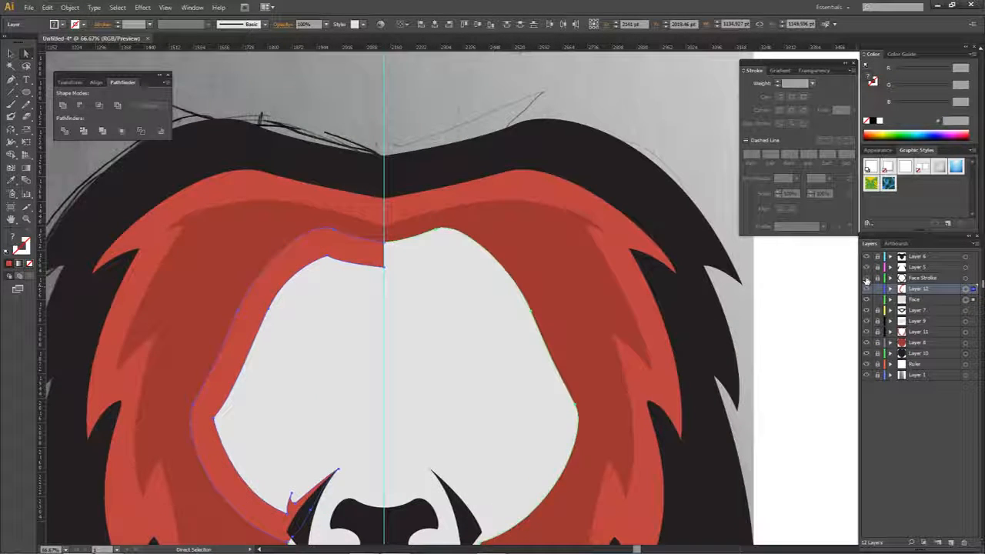
{"action": "left_click", "coordinate": [866, 278]}
Step: Set the fill of the trimmed shade strip on the left side of the face to light grey C4C4C4
{"action": "scroll", "coordinate": [450, 200], "scroll_direction": "down", "scroll_amount": 2}
{"action": "left_click", "coordinate": [417, 194]}
{"action": "left_click", "coordinate": [391, 229]}
{"action": "left_click", "coordinate": [380, 232], "text": "alt"}
{"action": "double_click", "coordinate": [13, 240]}
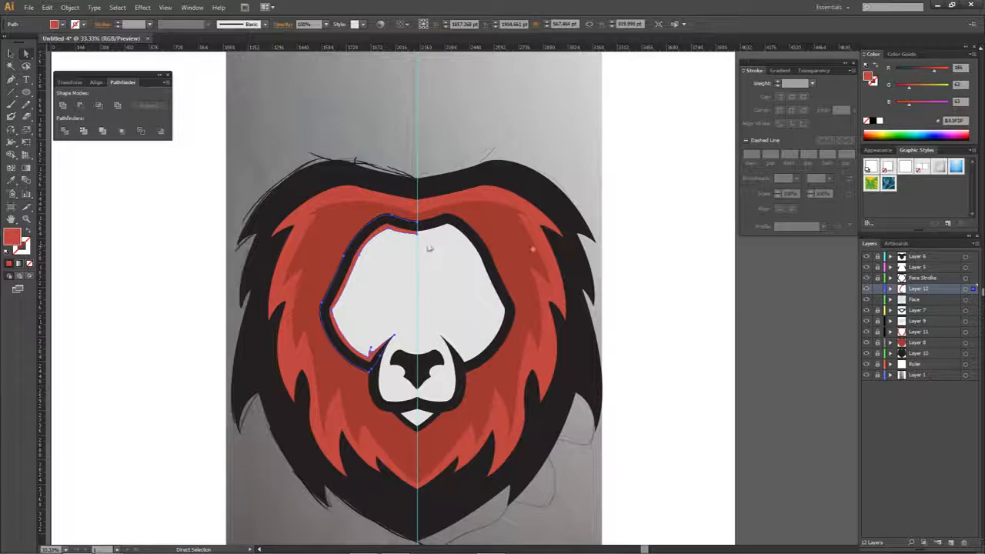
{"action": "left_click_drag", "start_coordinate": [583, 198], "coordinate": [577, 182]}
{"action": "left_click", "coordinate": [820, 157]}
Step: Reflect a copy of the grey face shade across the vertical axis and join it to the original at the centre guide
{"action": "scroll", "coordinate": [401, 212], "scroll_direction": "up", "scroll_amount": 2}
{"action": "right_click", "coordinate": [514, 254]}
{"action": "mouse_move", "coordinate": [546, 388]}
{"action": "left_click", "coordinate": [654, 428]}
{"action": "key", "text": "Return"}
{"action": "scroll", "coordinate": [440, 244], "scroll_direction": "up", "scroll_amount": 2}
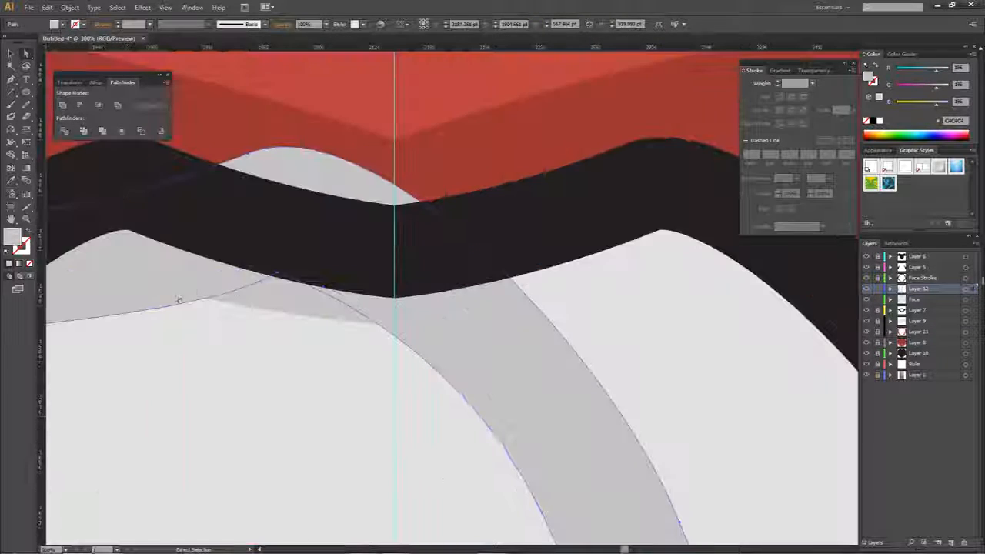
{"action": "scroll", "coordinate": [521, 316], "scroll_direction": "up", "scroll_amount": 2}
{"action": "mouse_move", "coordinate": [521, 316]}
{"action": "left_mouse_down"}
{"action": "mouse_move", "coordinate": [578, 310]}
{"action": "mouse_move", "coordinate": [536, 316]}
{"action": "left_mouse_up"}
{"action": "scroll", "coordinate": [587, 324], "scroll_direction": "down", "scroll_amount": 3}
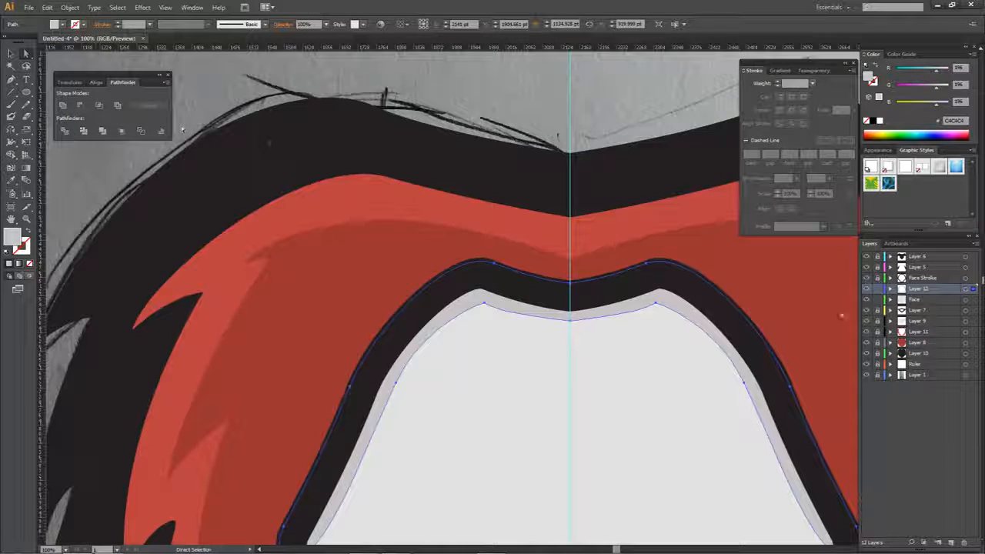
Step: Deselect the grey face shade and hide the Ruler guide layer to check the whole head
{"action": "scroll", "coordinate": [625, 237], "scroll_direction": "down", "scroll_amount": 3}
{"action": "left_click", "coordinate": [767, 347]}
{"action": "left_click_drag", "start_coordinate": [767, 347], "coordinate": [667, 287]}
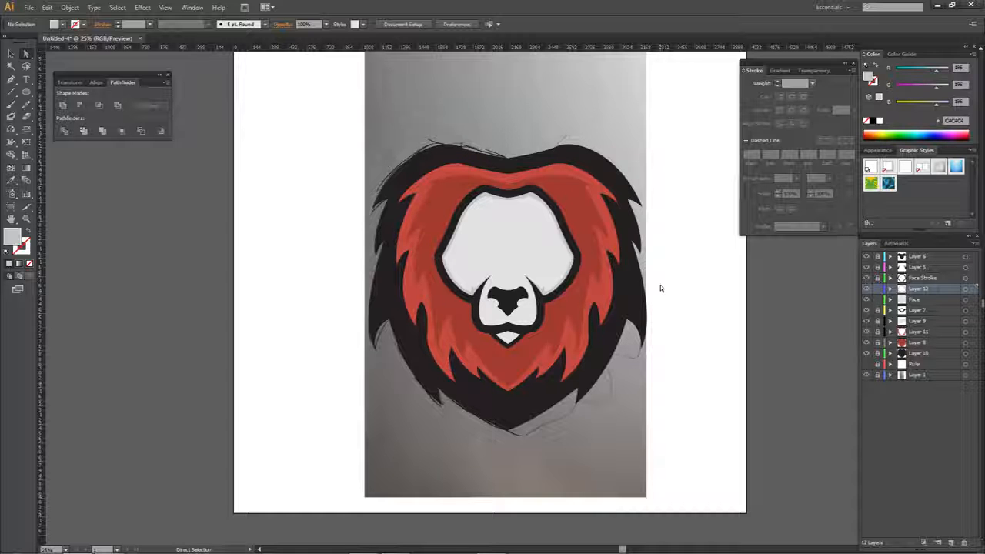
{"action": "scroll", "coordinate": [523, 250], "scroll_direction": "up", "scroll_amount": 2}
{"action": "left_click_drag", "start_coordinate": [519, 256], "coordinate": [470, 306]}
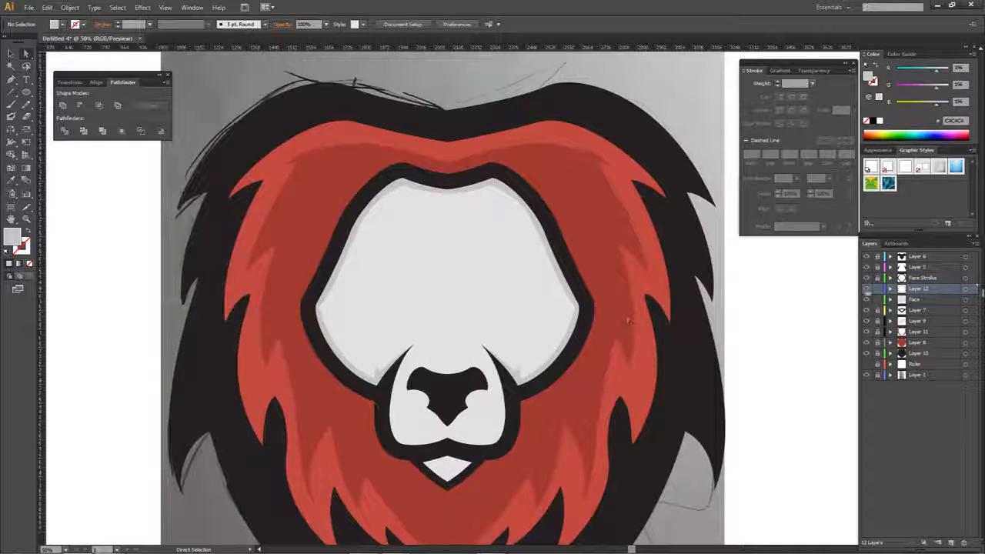
Step: Unlock Layer 1, move the sketch image off the artboard to the left of the lion head, and deselect it
{"action": "left_click", "coordinate": [866, 375]}
{"action": "left_click", "coordinate": [919, 376]}
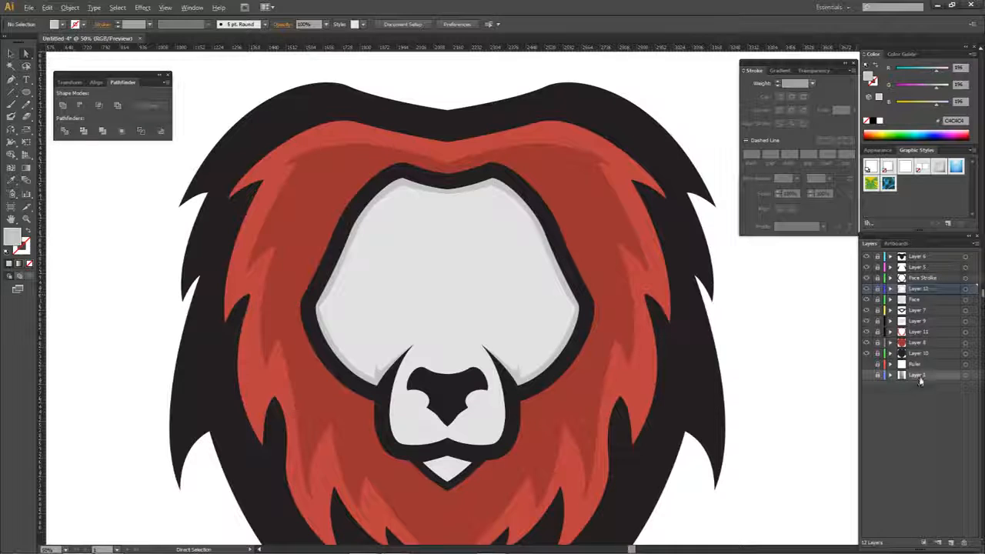
{"action": "key", "text": "ctrl+minus"}
{"action": "key", "text": "ctrl+minus"}
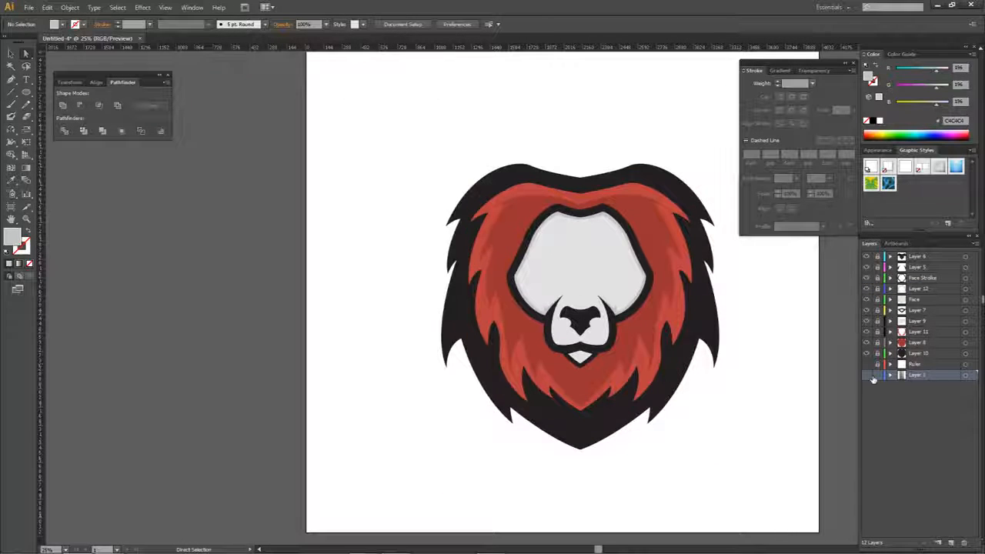
{"action": "left_click", "coordinate": [867, 375]}
{"action": "left_click_drag", "start_coordinate": [702, 414], "coordinate": [276, 414]}
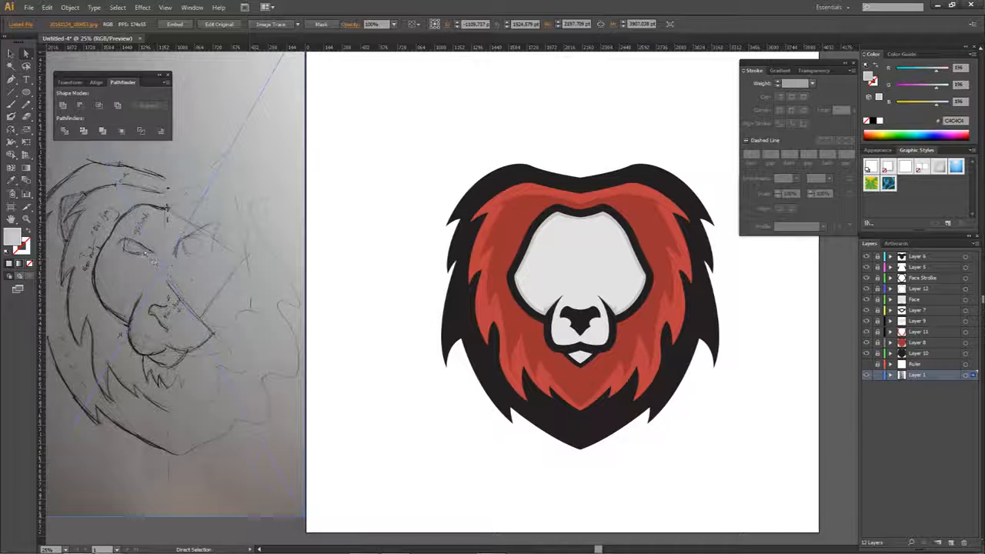
{"action": "left_click", "coordinate": [867, 365]}
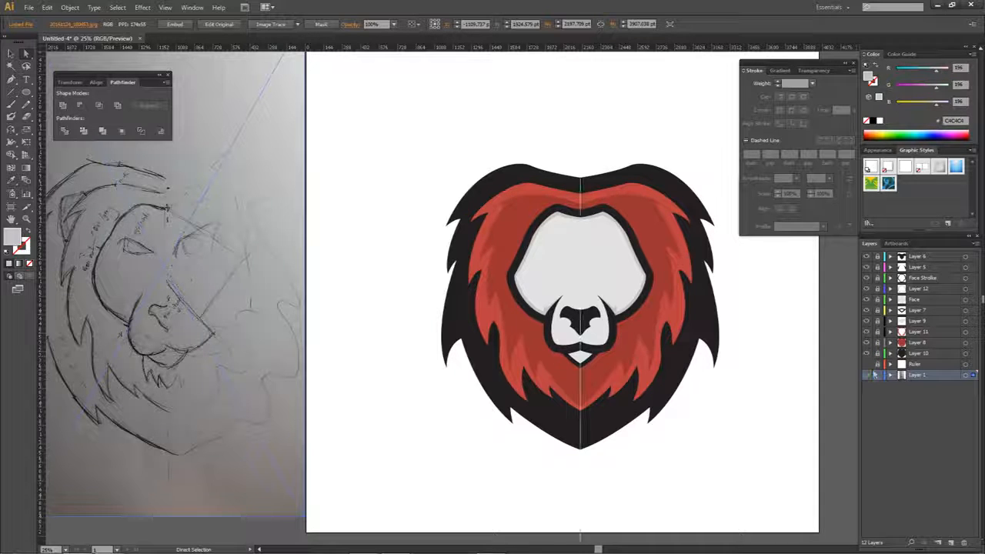
{"action": "left_click", "coordinate": [866, 365]}
{"action": "left_click", "coordinate": [684, 343]}
{"action": "left_click_drag", "start_coordinate": [294, 273], "coordinate": [356, 280]}
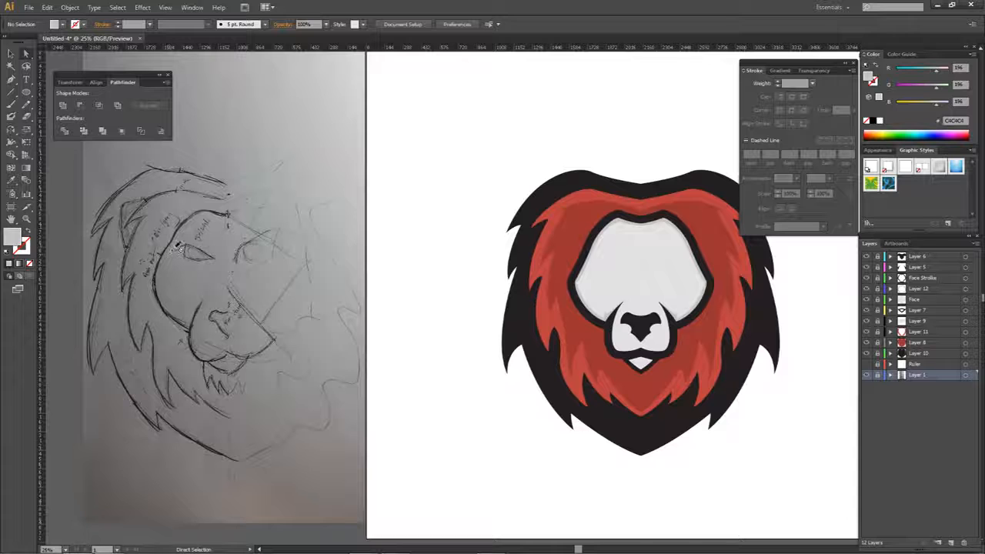
Step: Create a new layer above Layer 6 and draw a thin curved upper-eyelid shape on the left half of the face
{"action": "left_click_drag", "start_coordinate": [646, 277], "coordinate": [537, 277]}
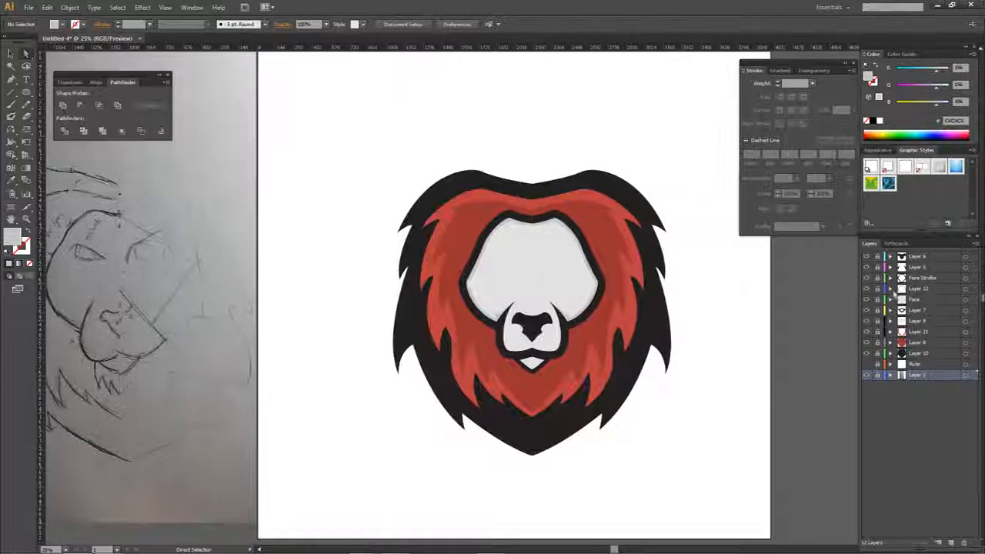
{"action": "left_click", "coordinate": [926, 258]}
{"action": "left_click", "coordinate": [951, 543]}
{"action": "key", "text": "p"}
{"action": "key", "text": "ctrl+plus"}
{"action": "key", "text": "ctrl+plus"}
{"action": "key", "text": "ctrl+plus"}
{"action": "key", "text": "ctrl+plus"}
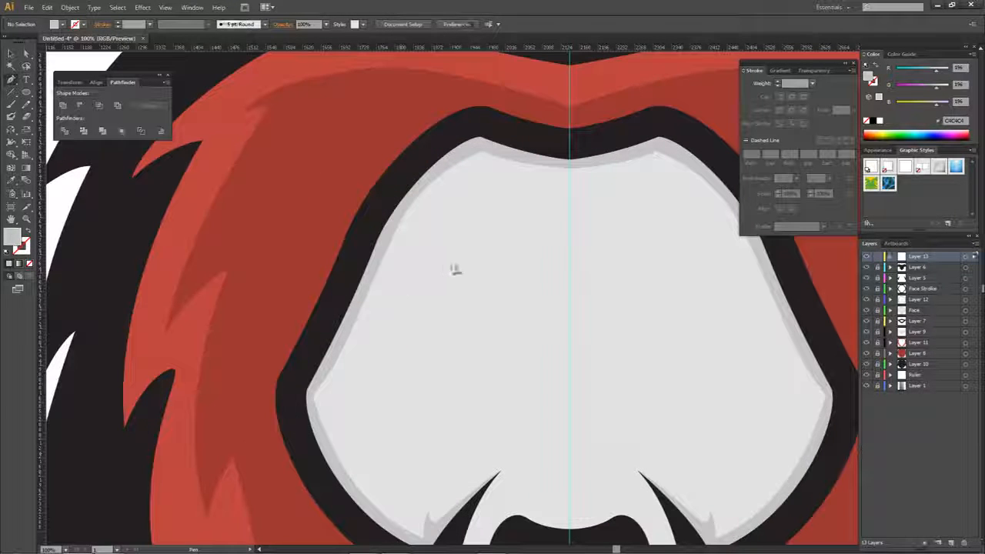
{"action": "left_click", "coordinate": [447, 267]}
{"action": "left_click", "coordinate": [491, 265]}
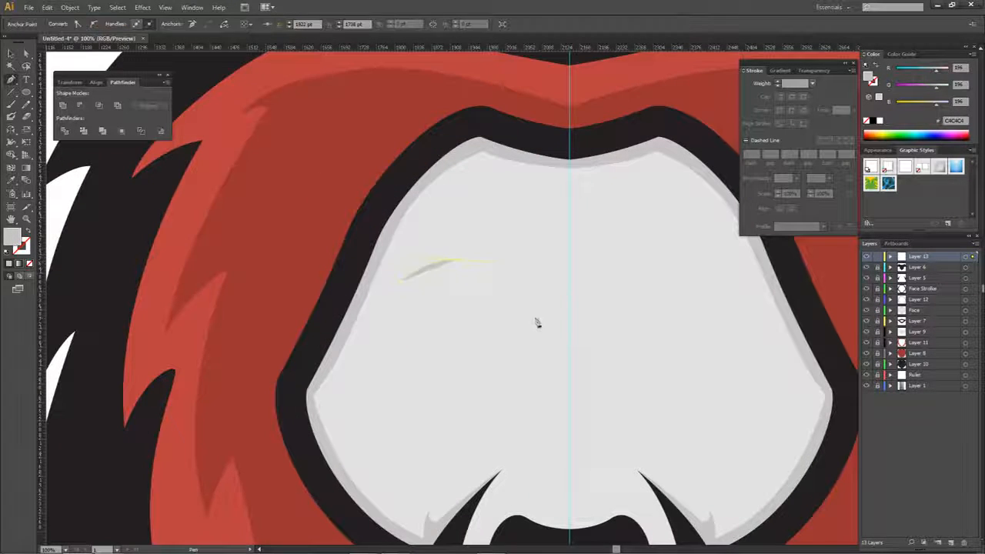
{"action": "left_click", "coordinate": [531, 307]}
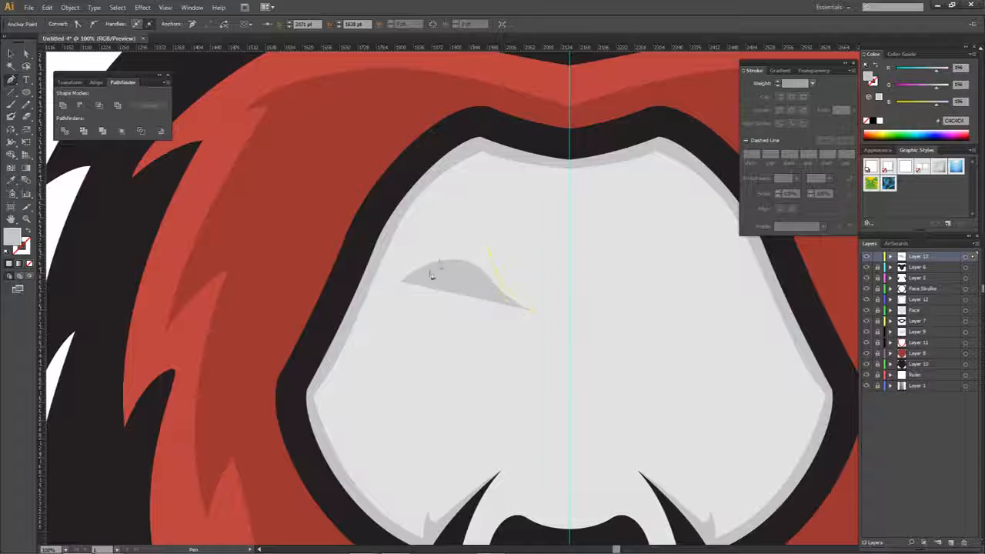
{"action": "left_click", "coordinate": [399, 284]}
Step: Reshape the upper curve of the eyelid shape near its inner bend and deselect it
{"action": "key", "text": "a"}
{"action": "left_click_drag", "start_coordinate": [489, 256], "coordinate": [484, 266]}
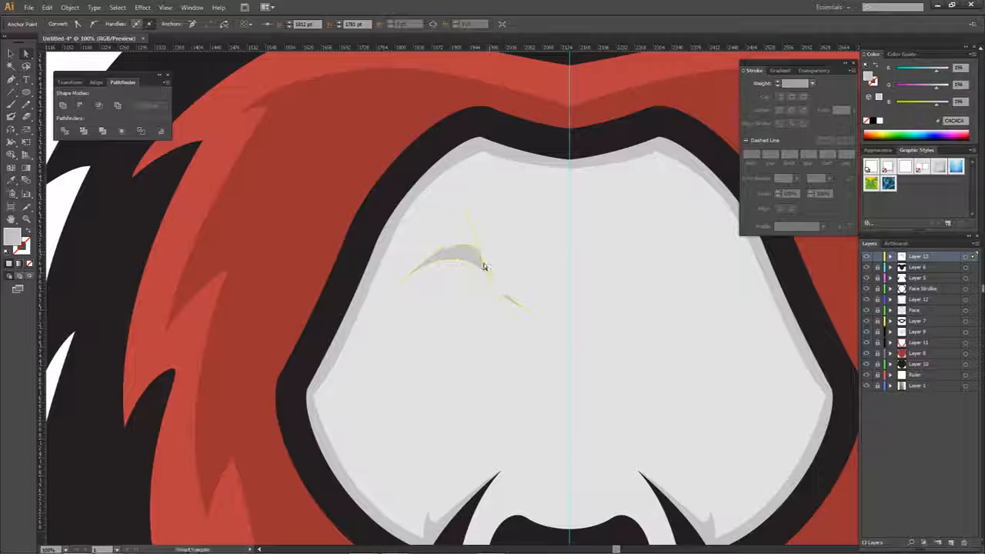
{"action": "left_click", "coordinate": [485, 311]}
{"action": "scroll", "coordinate": [485, 311], "scroll_direction": "down", "scroll_amount": 2}
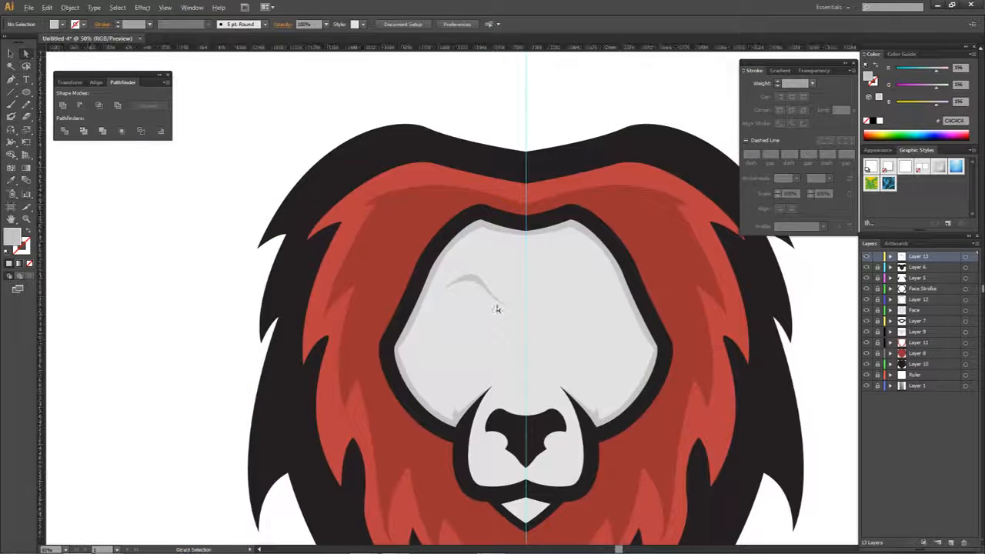
{"action": "scroll", "coordinate": [463, 290], "scroll_direction": "up", "scroll_amount": 1}
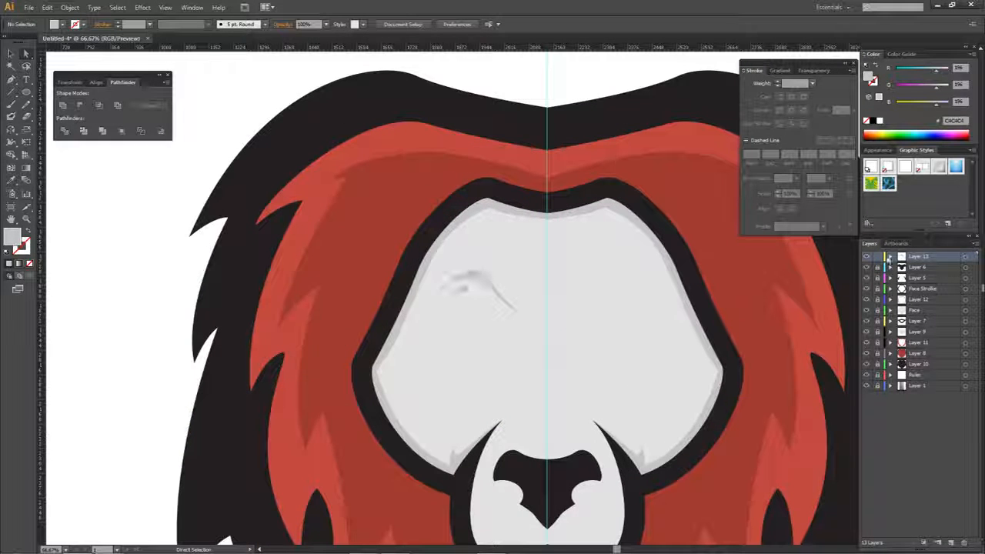
Step: Create a new layer beneath the eyelid's layer and draw a closed eye shape under the lid curve
{"action": "left_click", "coordinate": [927, 268]}
{"action": "left_click", "coordinate": [952, 541]}
{"action": "key", "text": "p"}
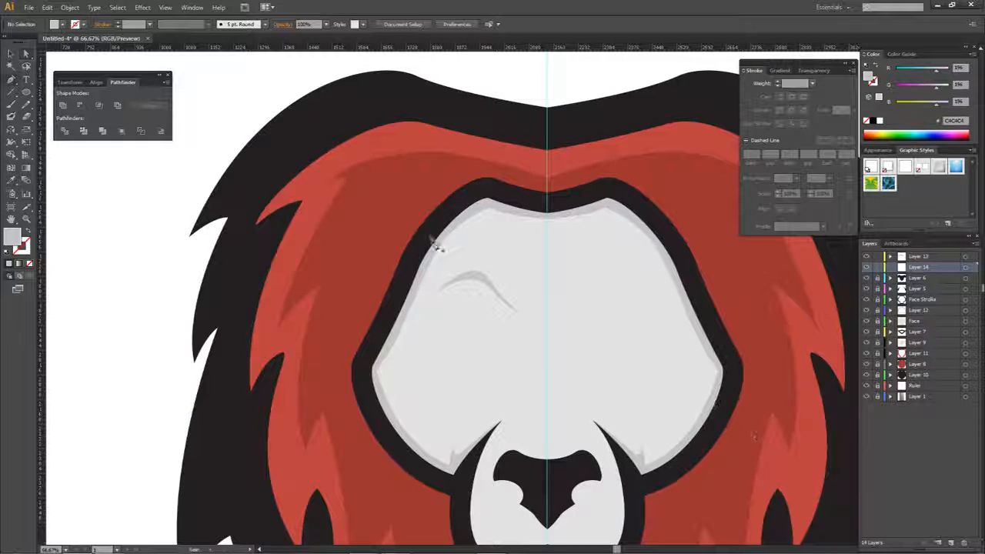
{"action": "scroll", "coordinate": [454, 281], "scroll_direction": "up", "scroll_amount": 2}
{"action": "left_click", "coordinate": [479, 275]}
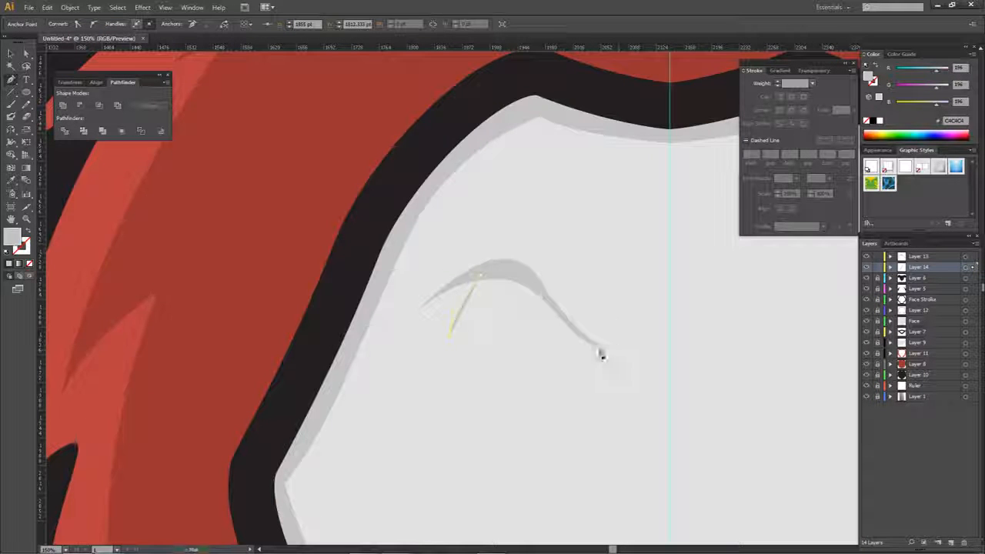
{"action": "left_click_drag", "start_coordinate": [598, 347], "coordinate": [607, 346]}
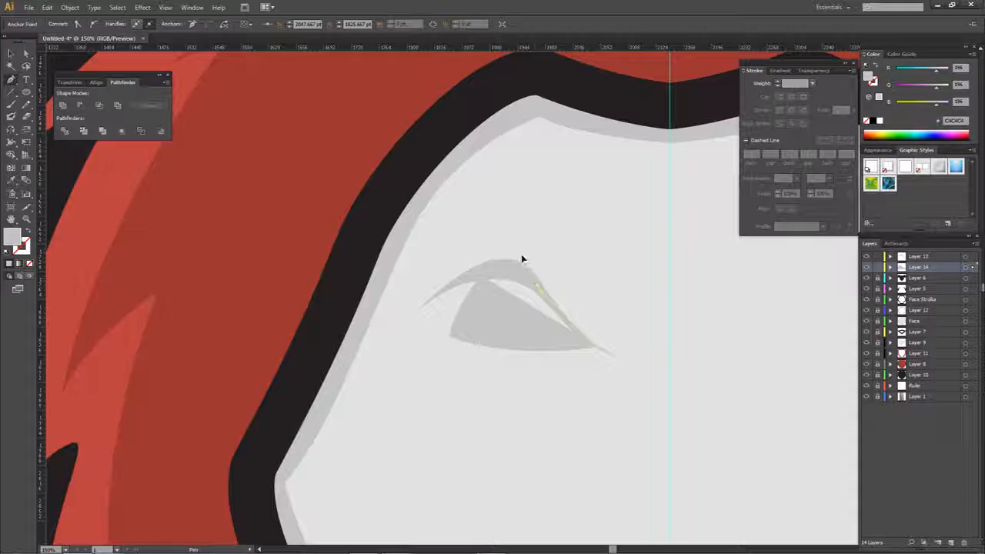
{"action": "left_click", "coordinate": [539, 291]}
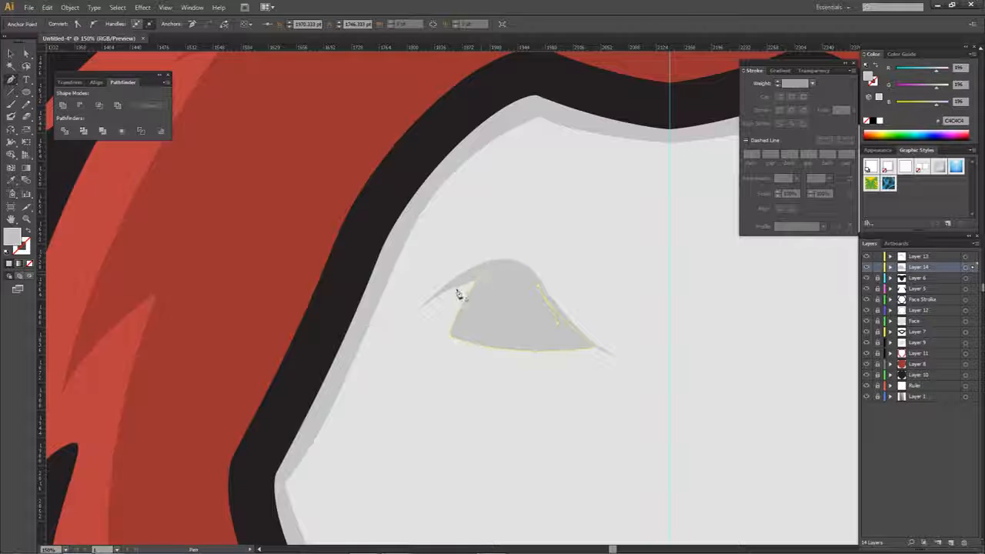
{"action": "key", "text": "a"}
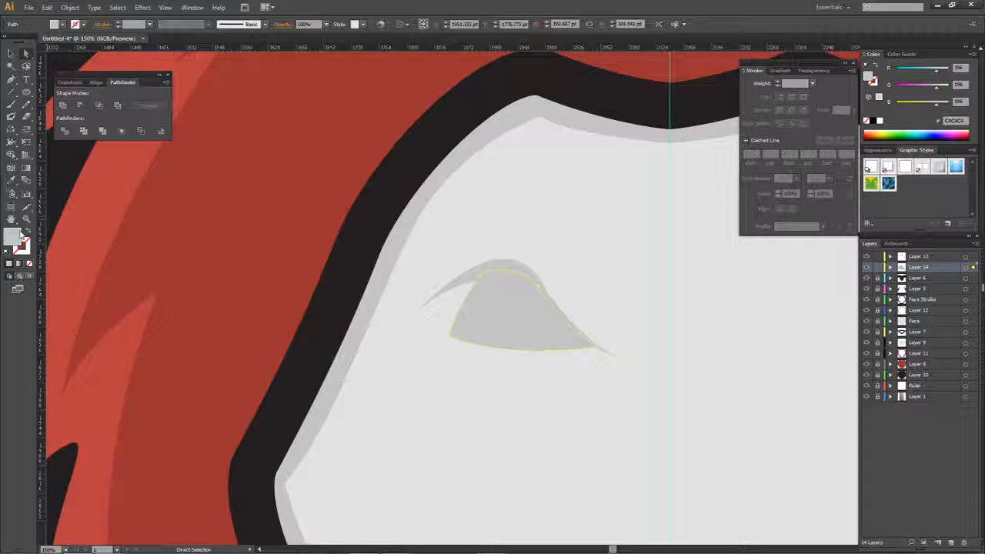
Step: Set the eye shape's fill to near-black 231F20
{"action": "double_click", "coordinate": [17, 235]}
{"action": "type", "text": "231F20"}
{"action": "left_click", "coordinate": [812, 158]}
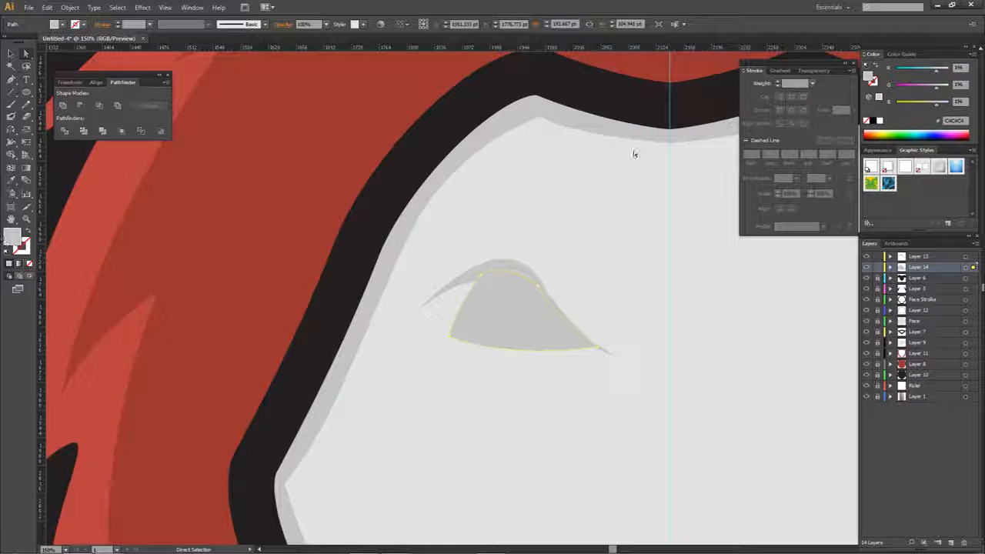
{"action": "double_click", "coordinate": [11, 240]}
{"action": "type", "text": "231F20"}
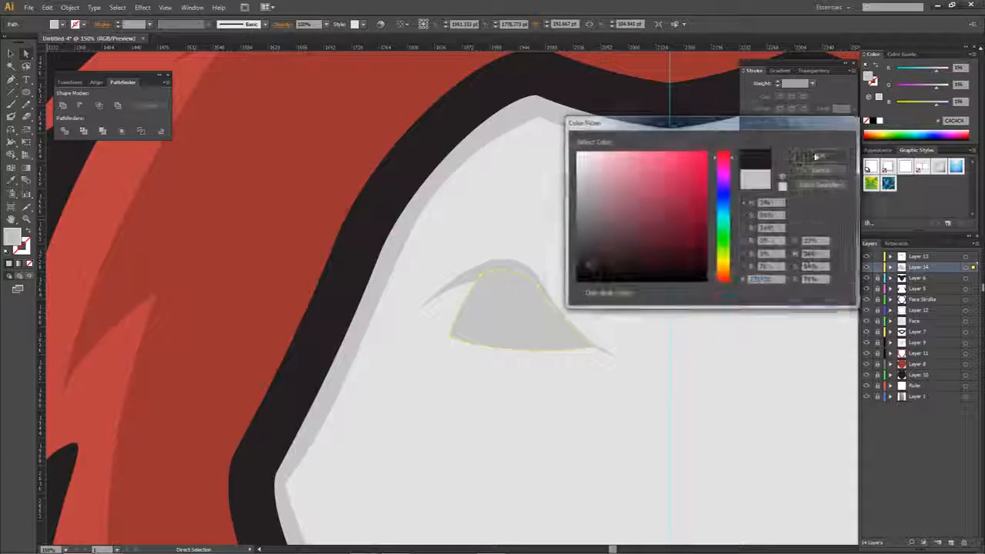
{"action": "left_click", "coordinate": [818, 158]}
{"action": "left_click", "coordinate": [631, 224]}
{"action": "scroll", "coordinate": [619, 256], "scroll_direction": "down", "scroll_amount": 2}
{"action": "scroll", "coordinate": [607, 297], "scroll_direction": "up", "scroll_amount": 2}
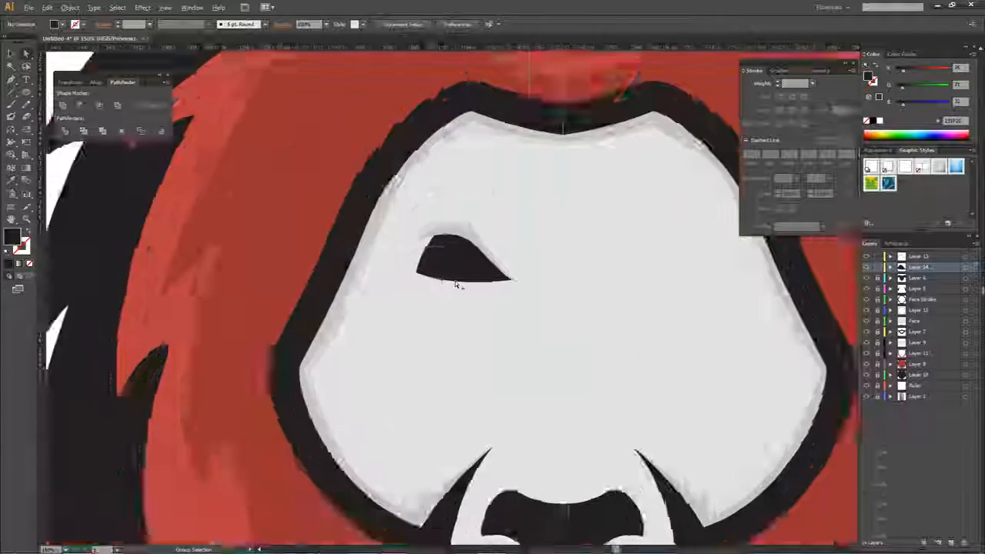
{"action": "scroll", "coordinate": [453, 257], "scroll_direction": "down", "scroll_amount": 2}
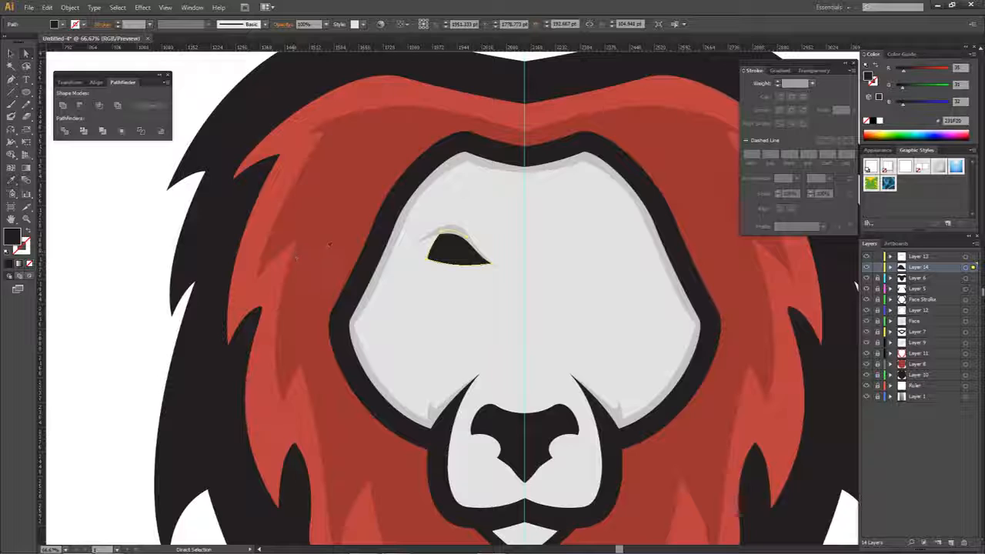
Step: Recolour the eye shape with the mane's dark red and fill the eyelid with the mane's near-black 231F20
{"action": "key", "text": "ctrl+z"}
{"action": "scroll", "coordinate": [467, 219], "scroll_direction": "up", "scroll_amount": 2}
{"action": "left_click", "coordinate": [462, 208]}
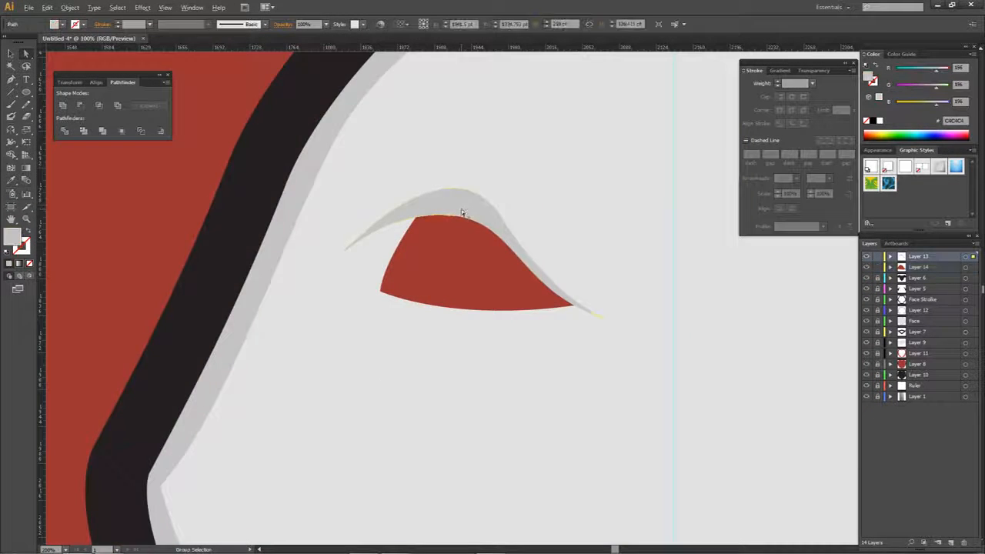
{"action": "scroll", "coordinate": [461, 212], "scroll_direction": "down", "scroll_amount": 2}
{"action": "key", "text": "i"}
{"action": "left_click", "coordinate": [233, 209]}
{"action": "key", "text": "a"}
{"action": "left_click", "coordinate": [237, 209]}
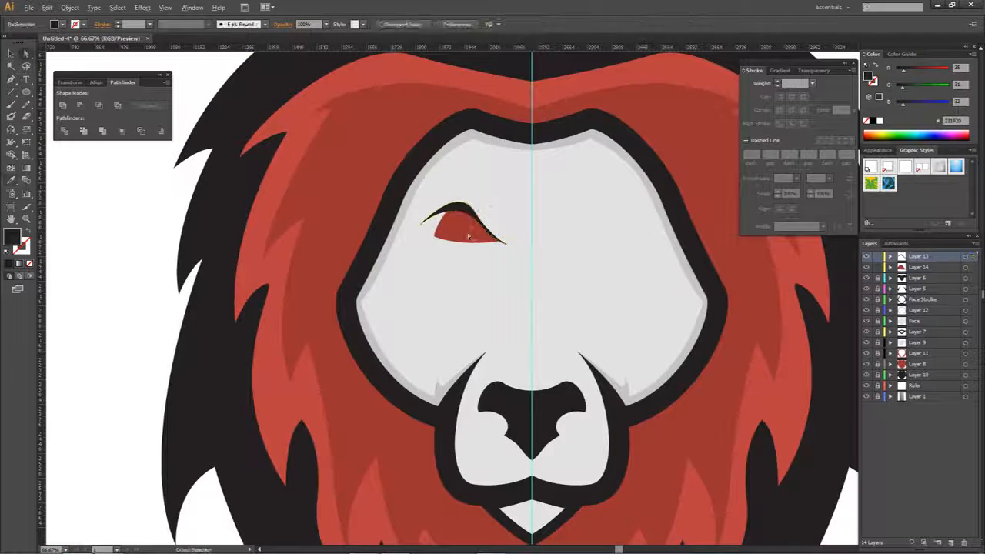
{"action": "scroll", "coordinate": [467, 233], "scroll_direction": "up", "scroll_amount": 3}
{"action": "scroll", "coordinate": [467, 237], "scroll_direction": "down", "scroll_amount": 4}
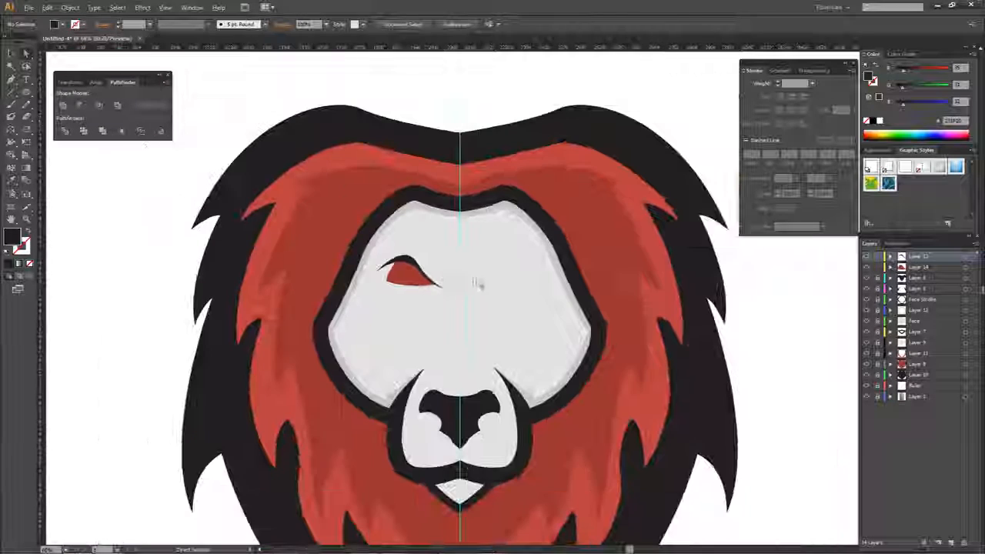
Step: Select the eyelid and the red eye together, enlarge them slightly, and deselect them
{"action": "left_click_drag", "start_coordinate": [372, 253], "coordinate": [464, 304]}
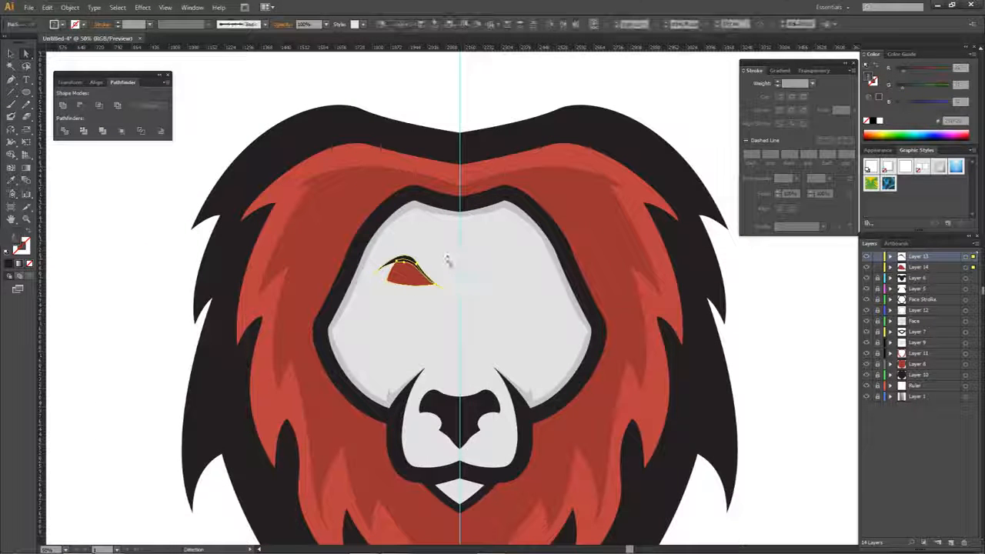
{"action": "left_click_drag", "start_coordinate": [442, 254], "coordinate": [420, 278]}
{"action": "left_click", "coordinate": [441, 265]}
{"action": "scroll", "coordinate": [400, 265], "scroll_direction": "up", "scroll_amount": 2}
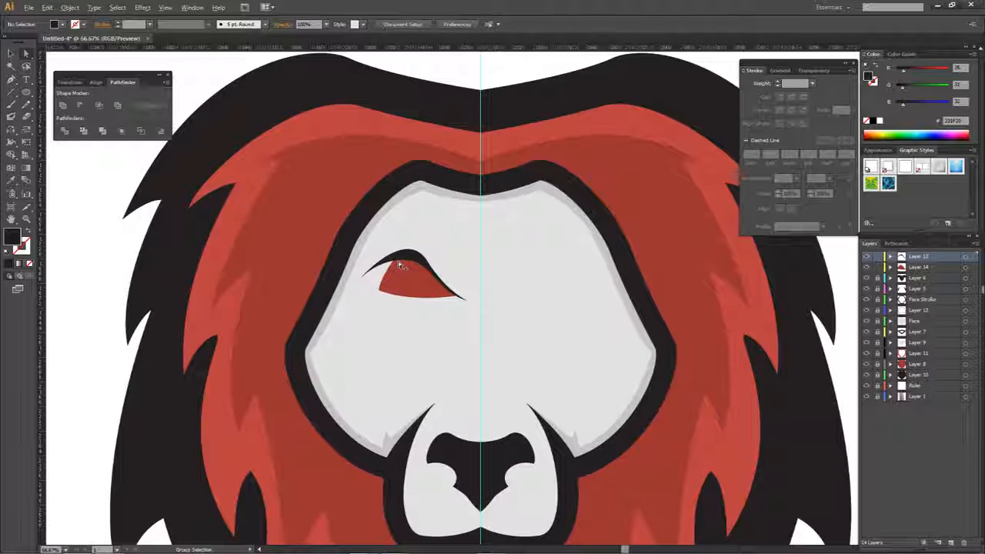
Step: Refine the anchor at the eyelid's inner bend to smooth its upper edge, and deselect the shape
{"action": "left_click", "coordinate": [441, 261]}
{"action": "mouse_move", "coordinate": [440, 262]}
{"action": "left_mouse_down"}
{"action": "mouse_move", "coordinate": [409, 213]}
{"action": "mouse_move", "coordinate": [437, 264]}
{"action": "left_mouse_up"}
{"action": "left_click", "coordinate": [440, 263]}
{"action": "scroll", "coordinate": [439, 264], "scroll_direction": "up", "scroll_amount": 2}
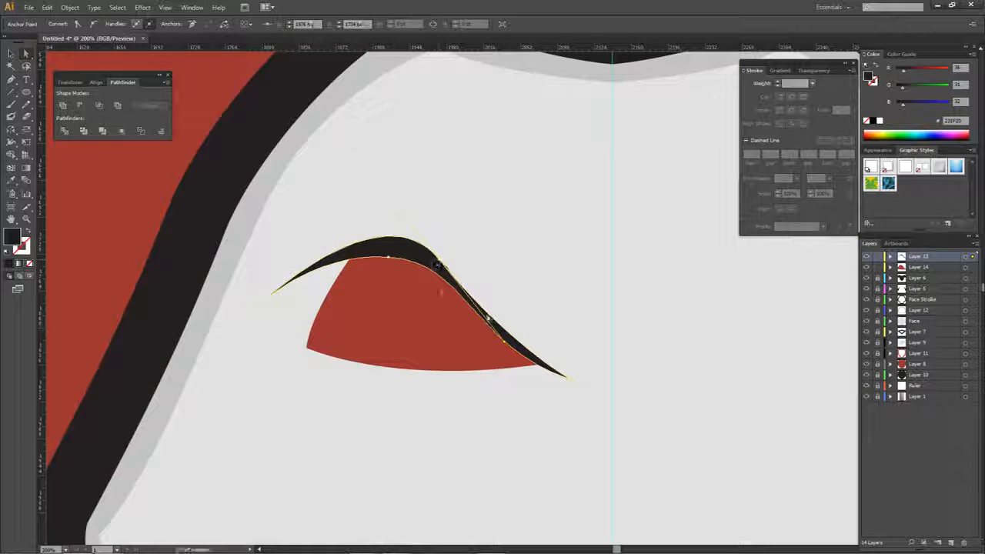
{"action": "scroll", "coordinate": [272, 281], "scroll_direction": "up", "scroll_amount": 3}
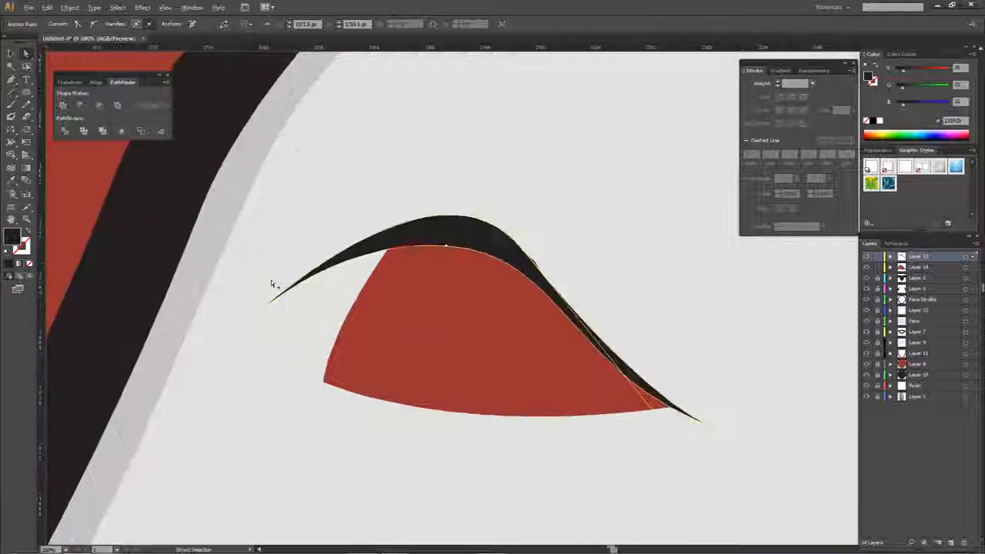
{"action": "scroll", "coordinate": [280, 311], "scroll_direction": "down", "scroll_amount": 3}
{"action": "left_click", "coordinate": [311, 311]}
{"action": "scroll", "coordinate": [324, 293], "scroll_direction": "down", "scroll_amount": 2}
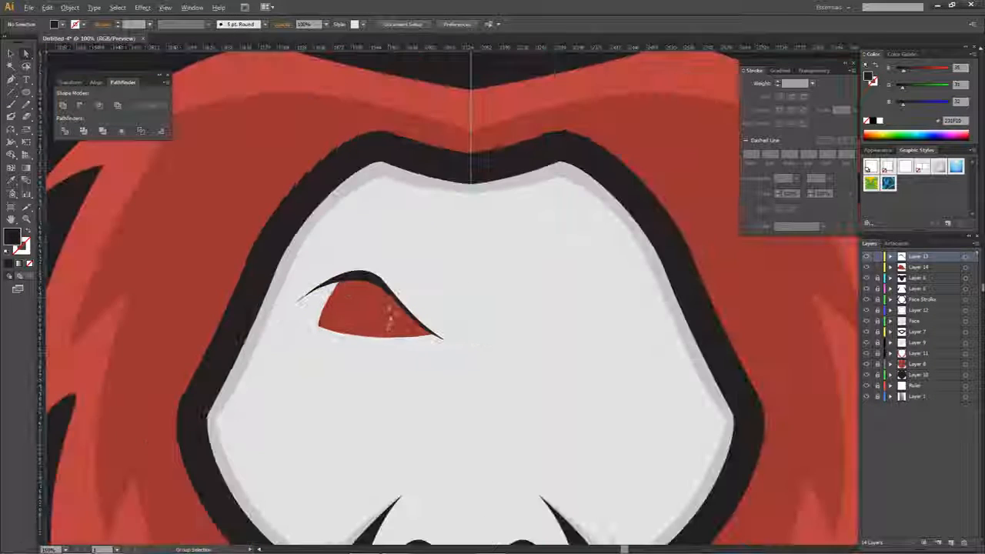
Step: Reshape the upper edge of the red eye so that it tucks beneath the black eyelid
{"action": "scroll", "coordinate": [385, 303], "scroll_direction": "up", "scroll_amount": 3}
{"action": "left_click", "coordinate": [384, 301]}
{"action": "left_click_drag", "start_coordinate": [391, 251], "coordinate": [383, 250]}
{"action": "left_click_drag", "start_coordinate": [429, 340], "coordinate": [505, 272]}
{"action": "left_click", "coordinate": [473, 310]}
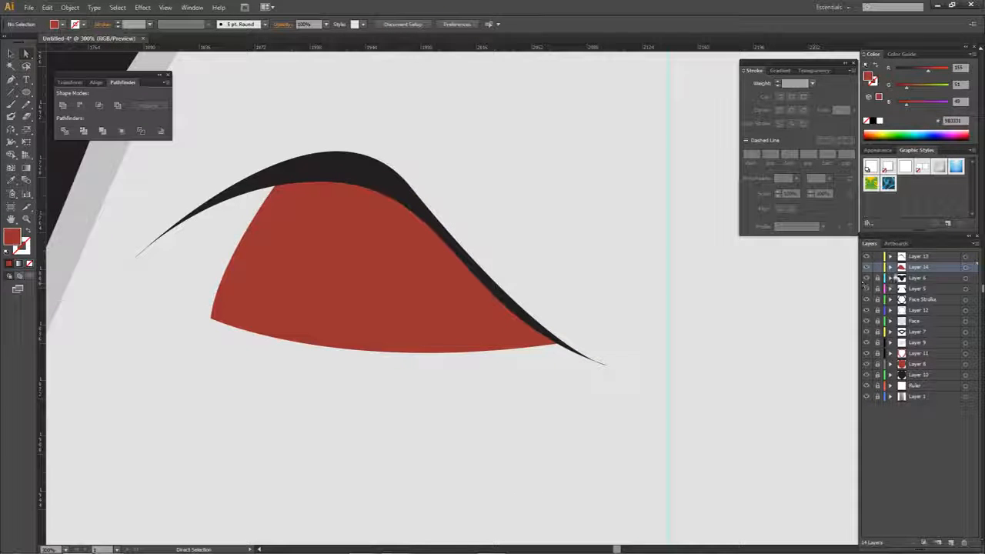
Step: Create a new layer above Layer 6 and draw a slightly larger shape behind the red eye for its lower outline
{"action": "left_click", "coordinate": [916, 277]}
{"action": "left_click", "coordinate": [951, 542]}
{"action": "key", "text": "p"}
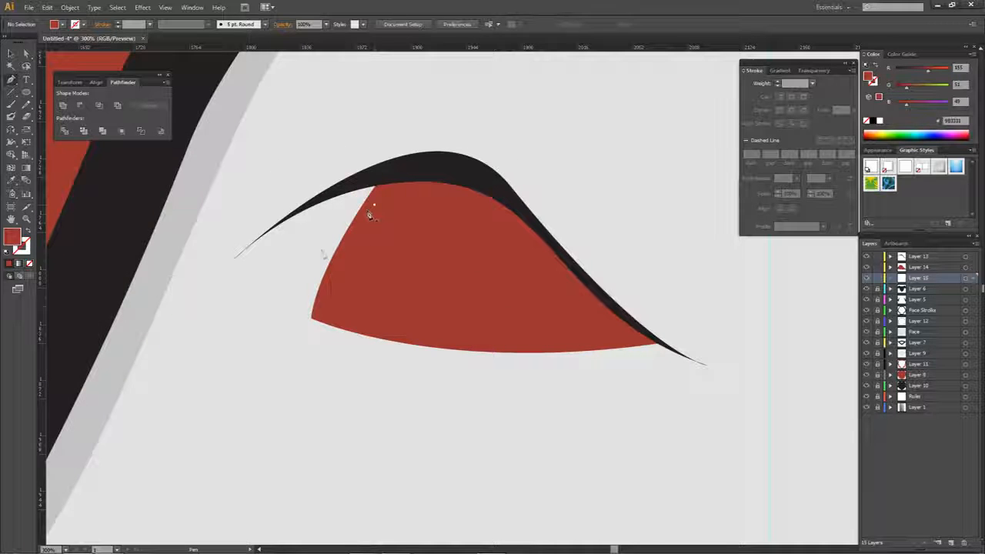
{"action": "left_click", "coordinate": [270, 347]}
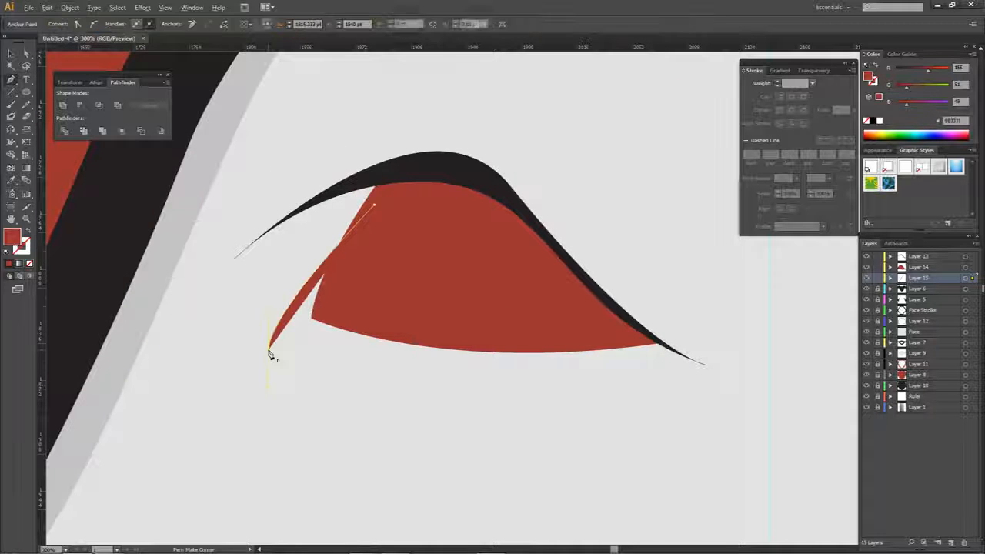
{"action": "left_click_drag", "start_coordinate": [631, 345], "coordinate": [687, 302]}
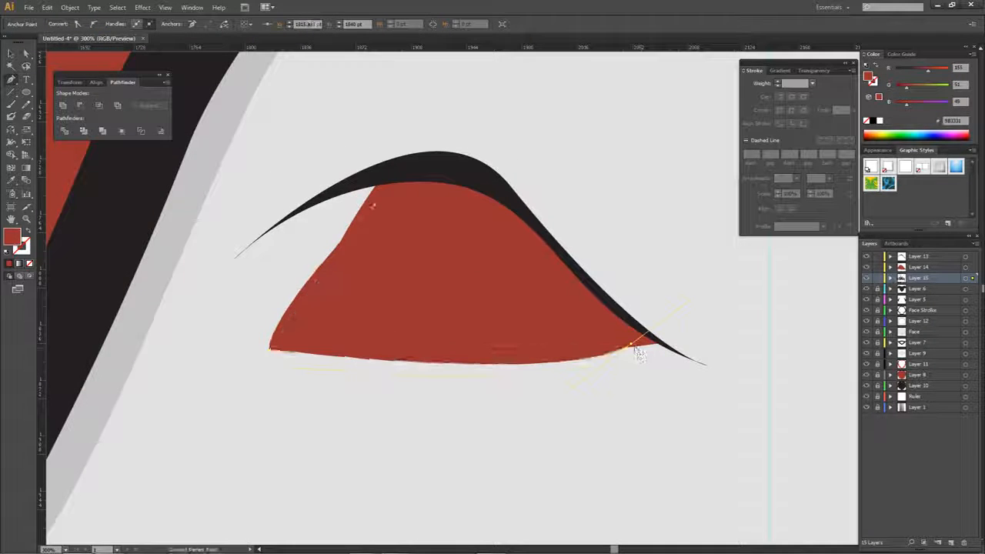
{"action": "left_click_drag", "start_coordinate": [631, 345], "coordinate": [619, 337]}
{"action": "left_click_drag", "start_coordinate": [564, 378], "coordinate": [521, 366]}
{"action": "left_click", "coordinate": [375, 207]}
Step: Fill the lower outline shape with the eyelid's near-black 231F20 and deselect it
{"action": "left_click", "coordinate": [427, 167]}
{"action": "key", "text": "a"}
{"action": "left_click", "coordinate": [559, 183]}
Step: Move the lower outline shape's top anchor up and pull its outer corner closer to the red eye
{"action": "left_click", "coordinate": [315, 294]}
{"action": "left_click", "coordinate": [373, 206]}
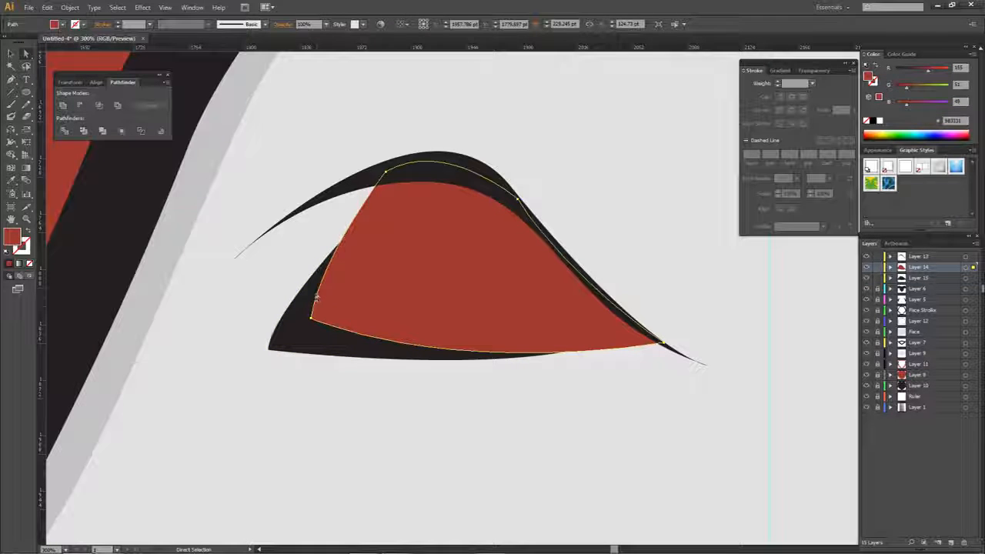
{"action": "left_click", "coordinate": [315, 296]}
{"action": "left_click", "coordinate": [375, 207]}
{"action": "left_click_drag", "start_coordinate": [374, 207], "coordinate": [381, 190]}
{"action": "left_click", "coordinate": [539, 198]}
{"action": "left_click", "coordinate": [291, 337]}
{"action": "left_click_drag", "start_coordinate": [270, 350], "coordinate": [285, 337]}
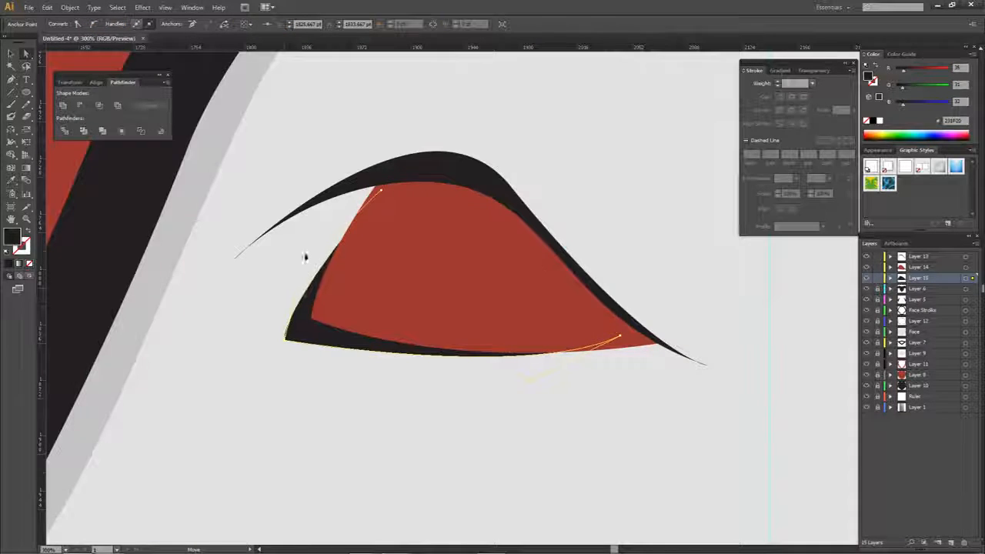
{"action": "left_click", "coordinate": [334, 374]}
Step: Adjust the upper outer anchors of the lower outline shape and the red eye beneath the eyelid
{"action": "scroll", "coordinate": [357, 378], "scroll_direction": "down", "scroll_amount": 6}
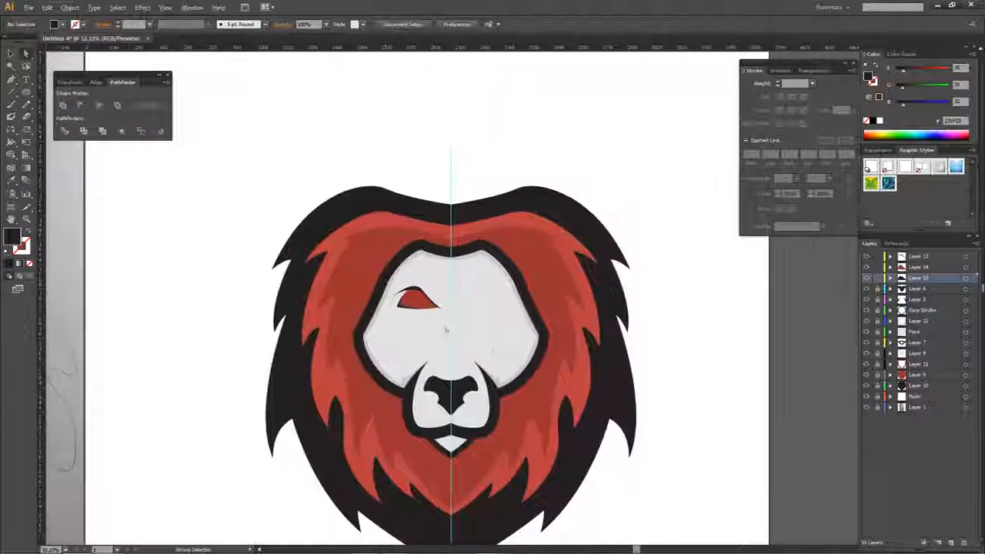
{"action": "scroll", "coordinate": [445, 329], "scroll_direction": "up", "scroll_amount": 4}
{"action": "left_click", "coordinate": [453, 367]}
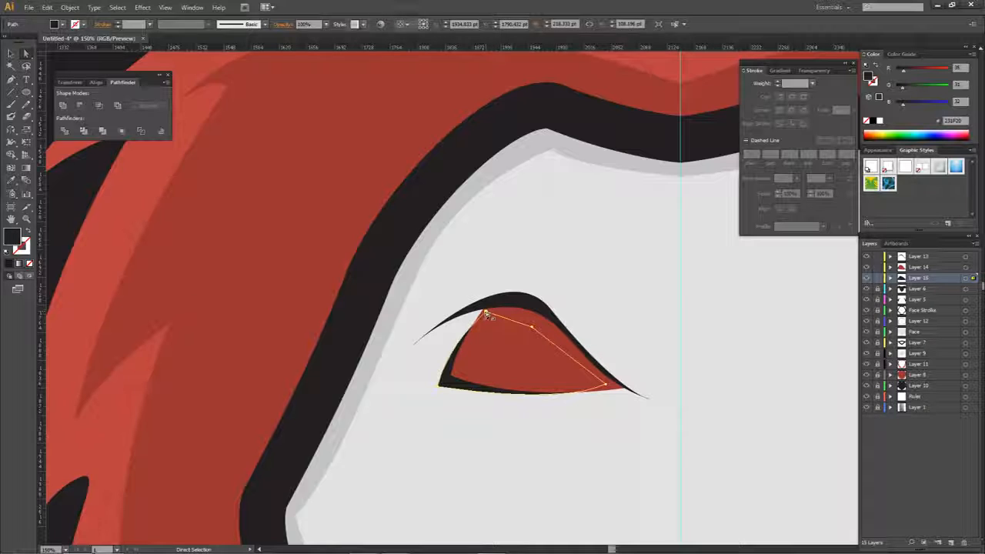
{"action": "left_click_drag", "start_coordinate": [486, 312], "coordinate": [489, 303]}
{"action": "key", "text": "ctrl+shift+a"}
{"action": "left_click", "coordinate": [469, 327]}
{"action": "left_click", "coordinate": [487, 303]}
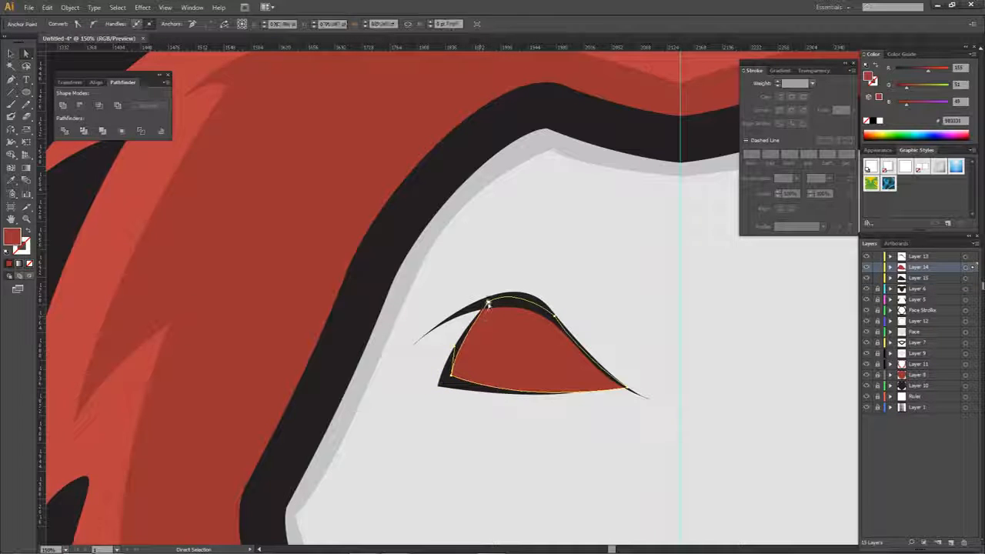
{"action": "left_click", "coordinate": [485, 306]}
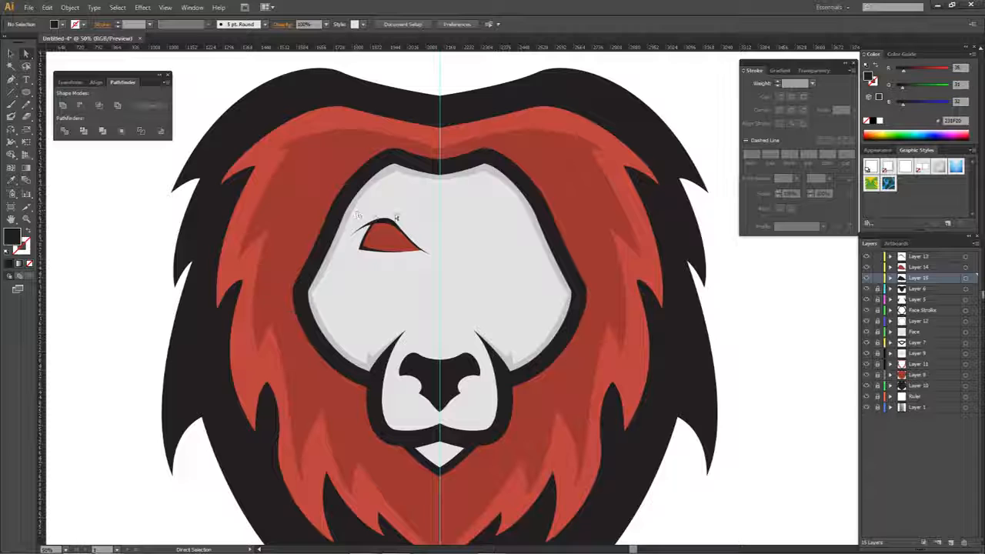
Step: Copy the three left eye shapes across the centre guide and reflect the copy on the vertical axis as the right eye
{"action": "left_click_drag", "start_coordinate": [359, 270], "coordinate": [431, 209]}
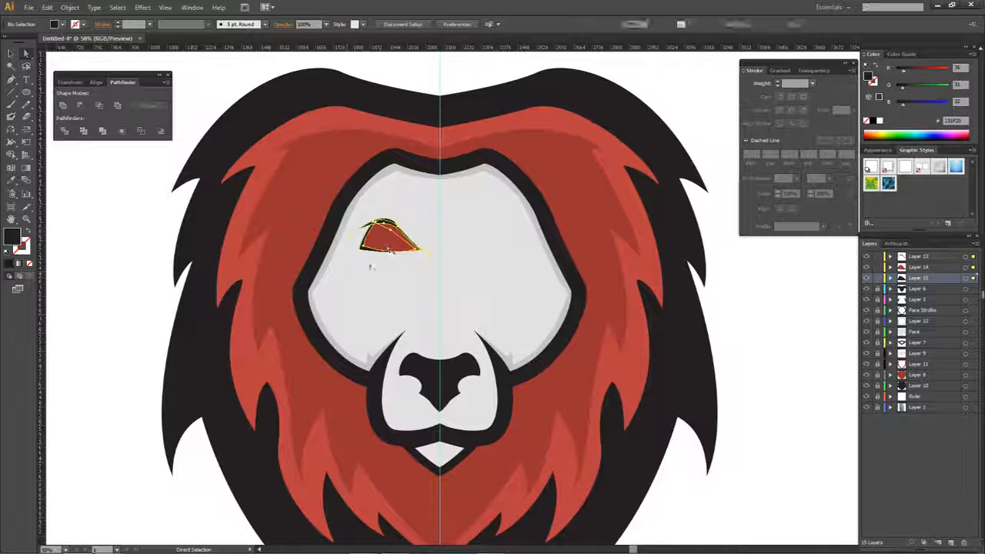
{"action": "right_click", "coordinate": [490, 243]}
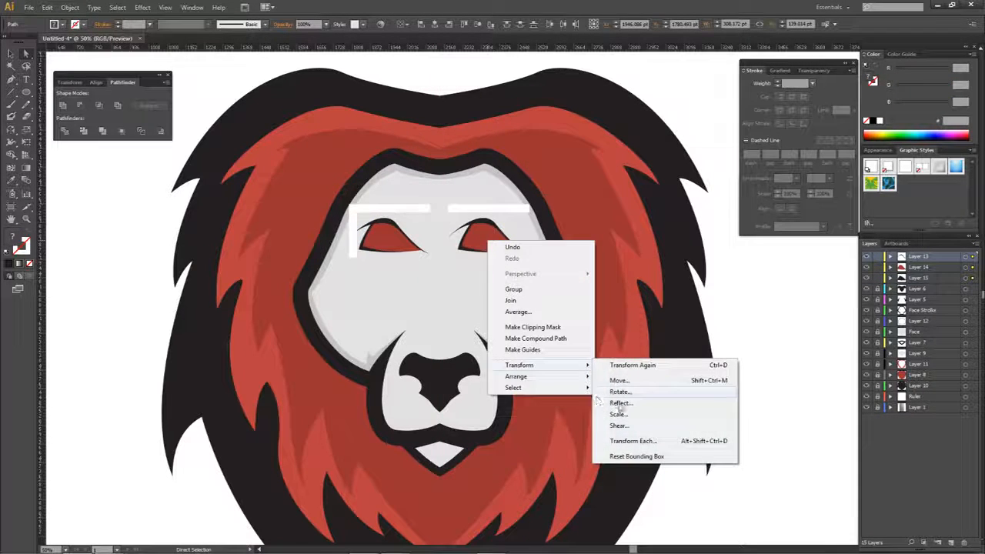
{"action": "left_click", "coordinate": [620, 402]}
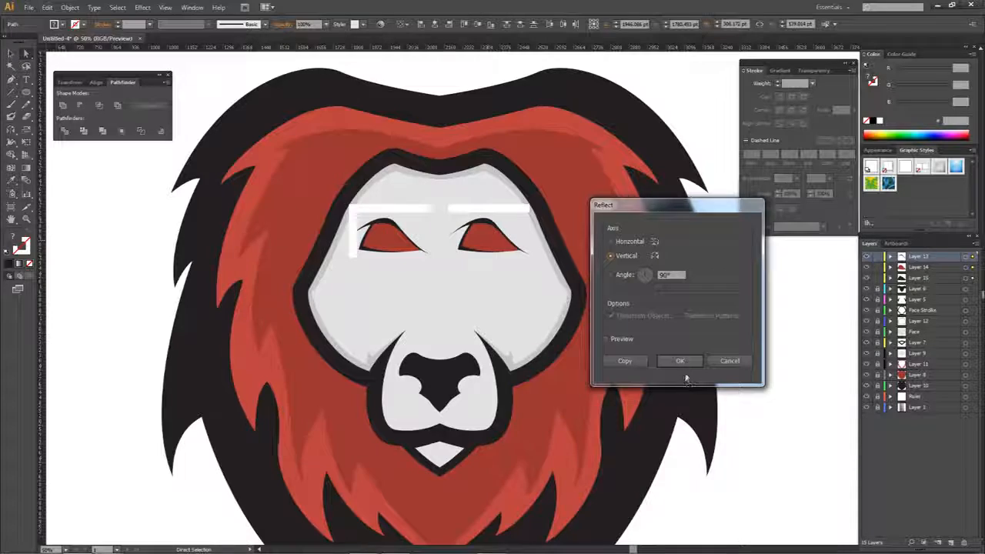
{"action": "left_click", "coordinate": [680, 361]}
{"action": "scroll", "coordinate": [468, 269], "scroll_direction": "up", "scroll_amount": 4}
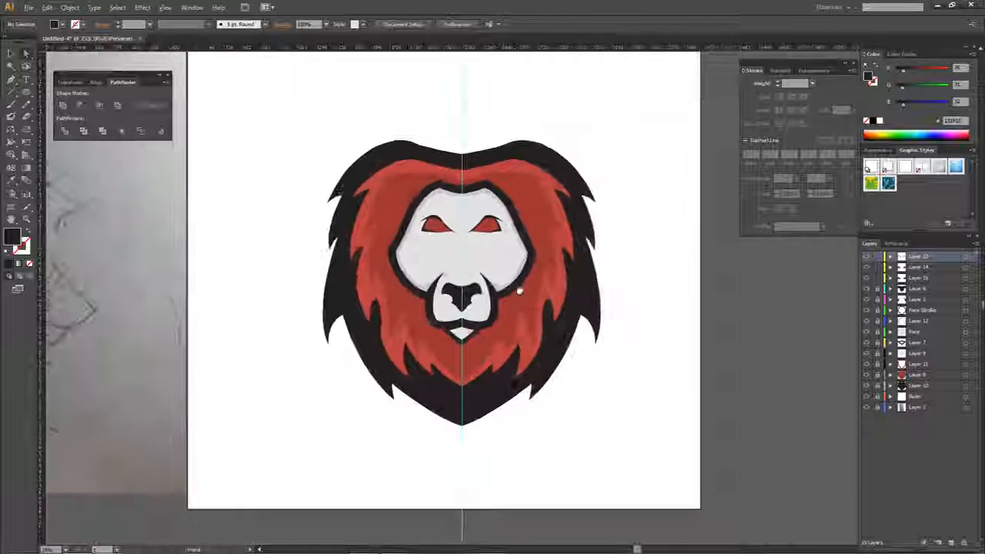
{"action": "key", "text": "ctrl+="}
{"action": "key", "text": "ctrl+="}
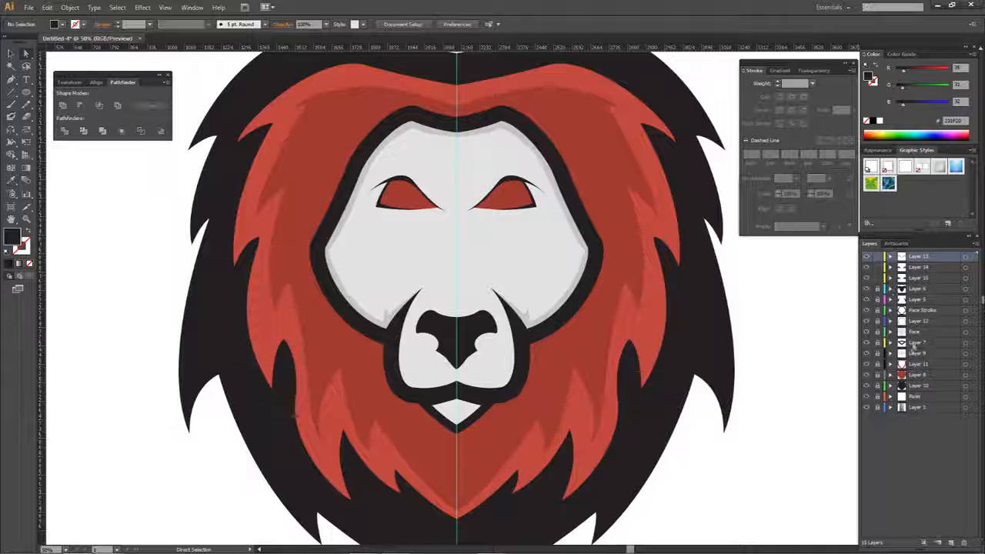
Step: Create a new top layer and nest Layers 13, 14 and 15 inside it, leaving the new layer collapsed
{"action": "left_click", "coordinate": [951, 541]}
{"action": "left_click", "coordinate": [921, 268]}
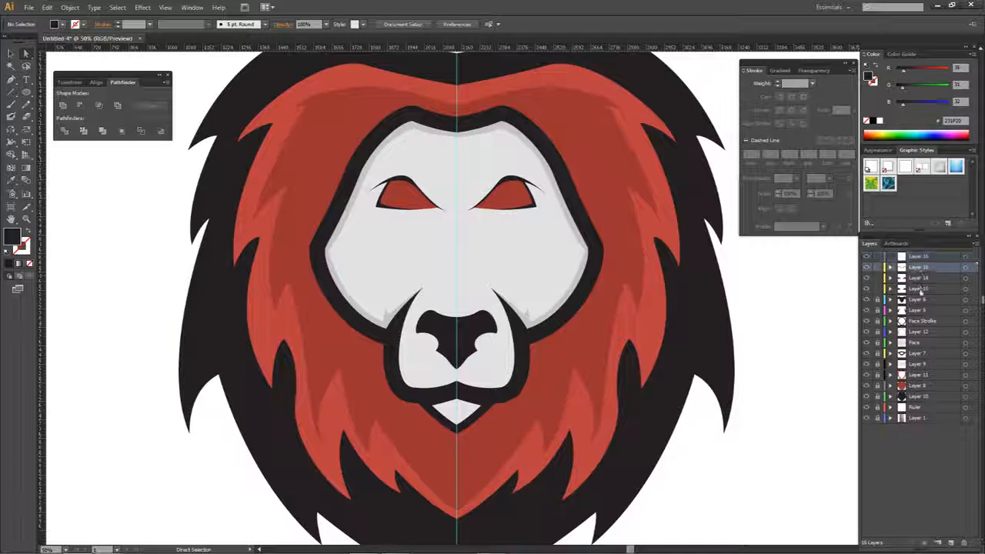
{"action": "left_click", "coordinate": [922, 288], "text": "shift"}
{"action": "left_click_drag", "start_coordinate": [940, 273], "coordinate": [892, 259]}
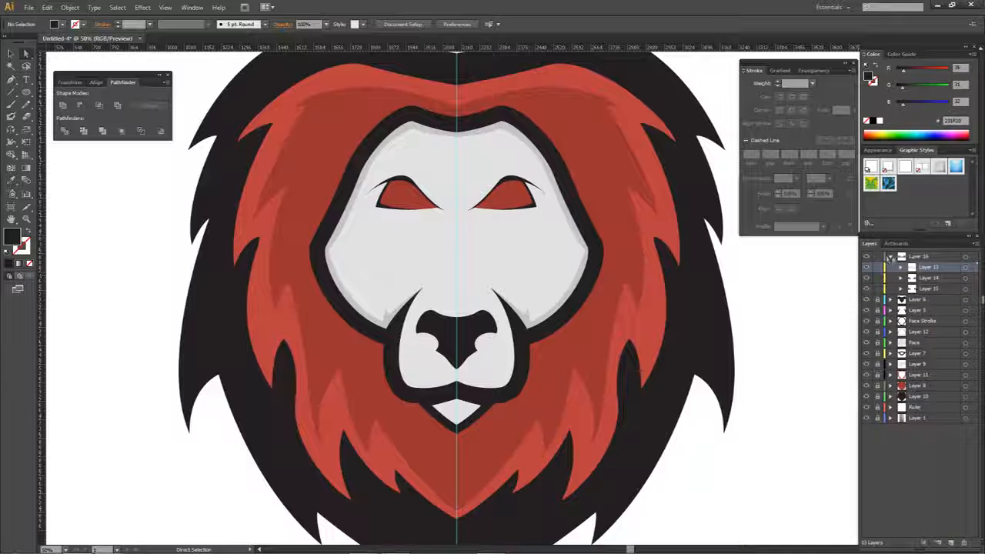
{"action": "left_click", "coordinate": [891, 259]}
Step: Move all the eye shapes in Layer 16 slightly lower on the face and deselect them
{"action": "left_click", "coordinate": [966, 256]}
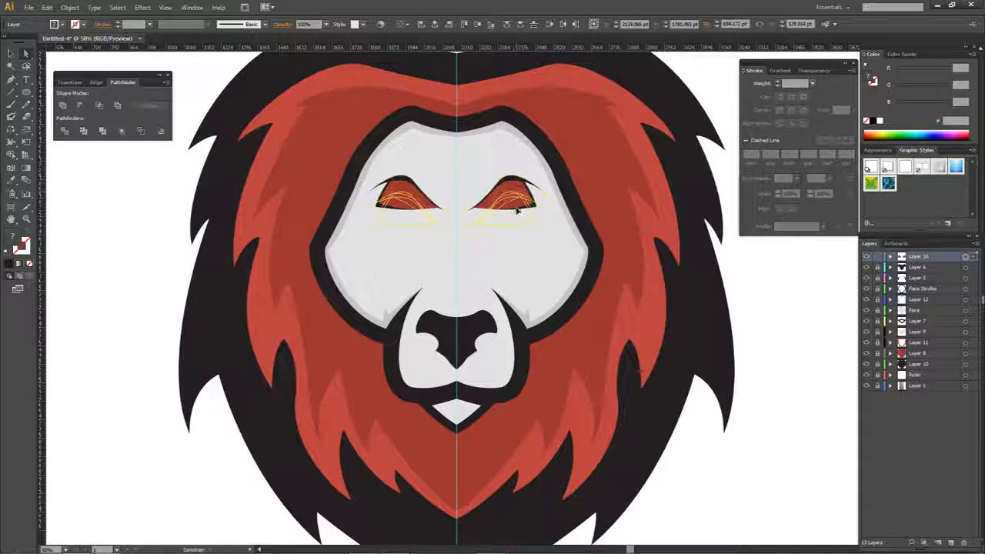
{"action": "left_click", "coordinate": [774, 289]}
{"action": "scroll", "coordinate": [774, 289], "scroll_direction": "down", "scroll_amount": 1}
{"action": "left_click_drag", "start_coordinate": [733, 310], "coordinate": [654, 300]}
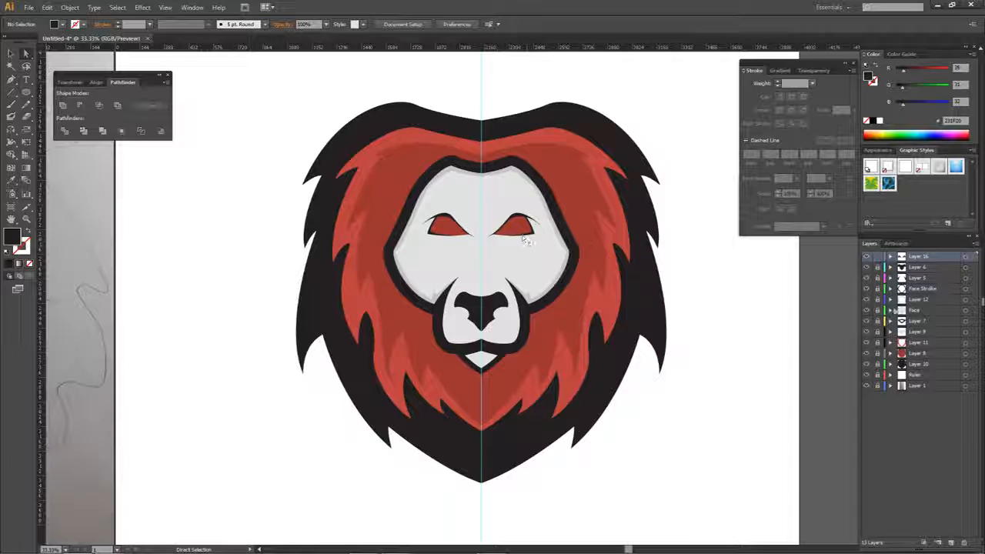
{"action": "left_click", "coordinate": [966, 256]}
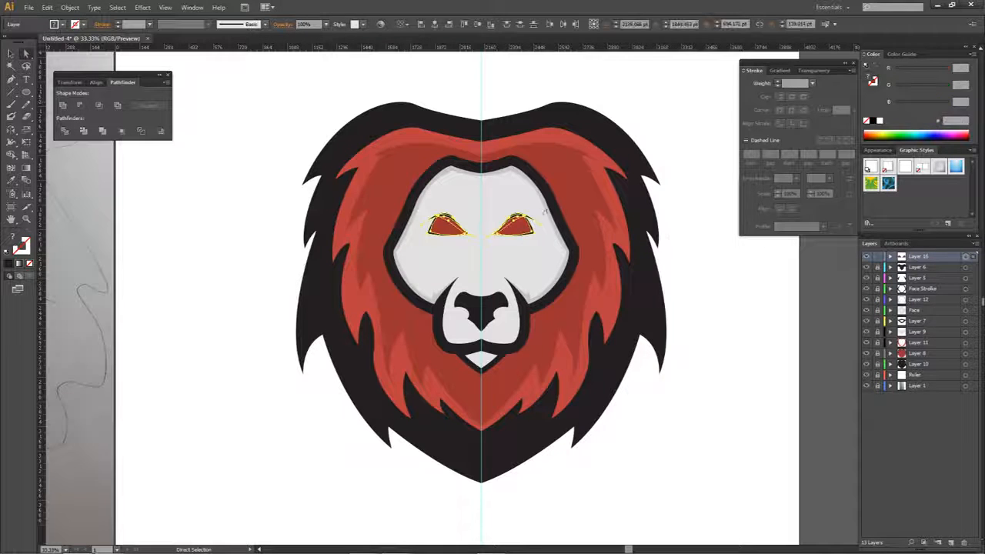
{"action": "left_click", "coordinate": [720, 262]}
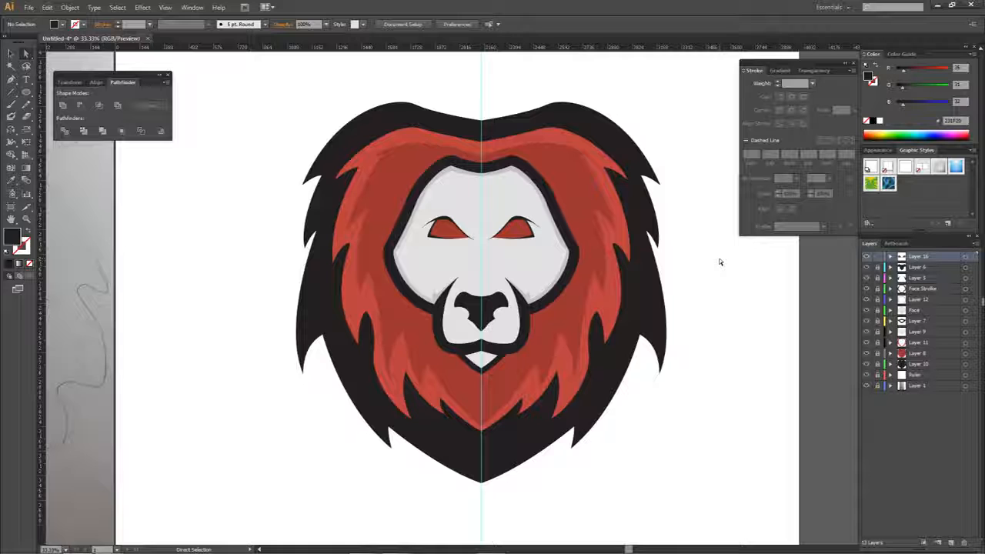
Step: Delete all the shapes of the mirrored right eye
{"action": "left_click_drag", "start_coordinate": [561, 215], "coordinate": [484, 257]}
{"action": "key", "text": "Delete"}
Step: Pull the left eyelid's outer tip slightly outward and up to lengthen the lash line
{"action": "scroll", "coordinate": [439, 224], "scroll_direction": "up", "scroll_amount": 2}
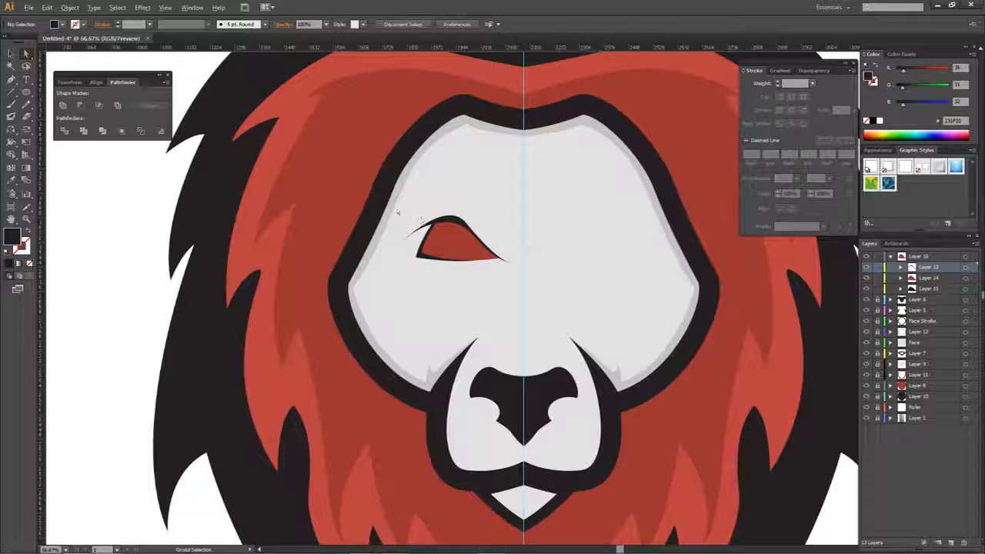
{"action": "left_click_drag", "start_coordinate": [402, 223], "coordinate": [421, 241]}
{"action": "mouse_move", "coordinate": [421, 207]}
{"action": "left_mouse_down"}
{"action": "mouse_move", "coordinate": [454, 236]}
{"action": "mouse_move", "coordinate": [425, 215]}
{"action": "left_mouse_up"}
{"action": "key", "text": "ctrl+z"}
{"action": "left_click", "coordinate": [442, 235]}
{"action": "key", "text": "ctrl+z"}
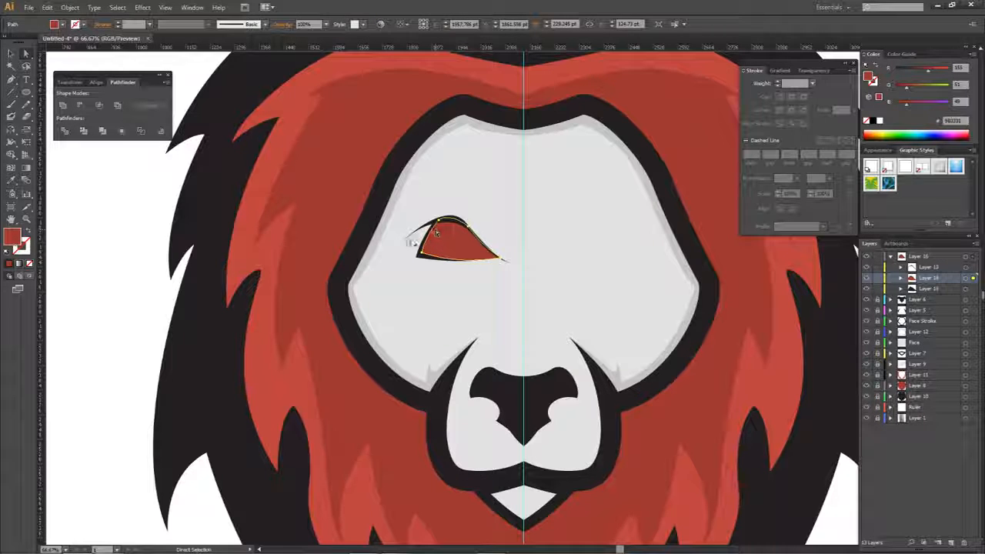
{"action": "left_click", "coordinate": [405, 242]}
Step: Widen the red eye and the dark outline behind it by moving their upper and lower outer anchors outward
{"action": "left_click", "coordinate": [437, 234]}
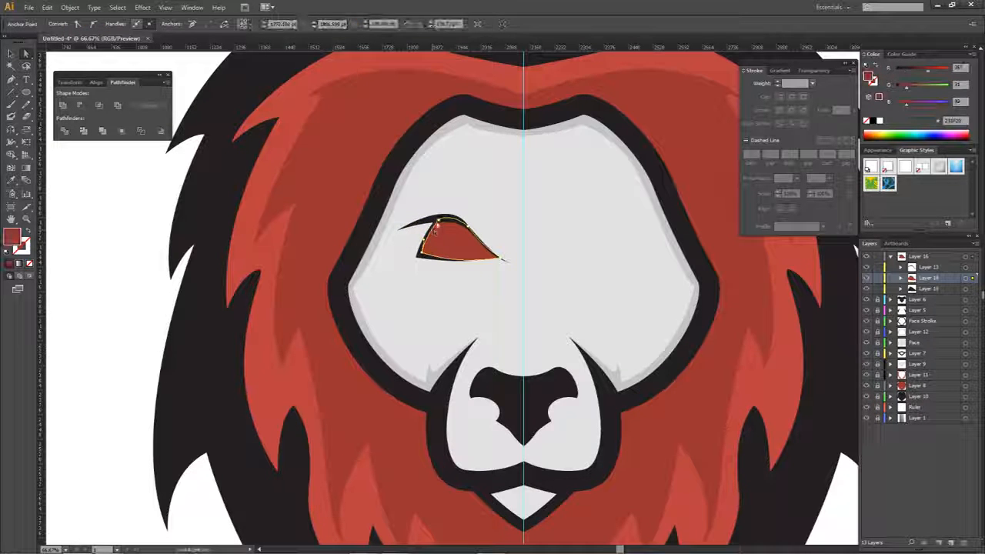
{"action": "left_click_drag", "start_coordinate": [439, 223], "coordinate": [423, 223]}
{"action": "left_click_drag", "start_coordinate": [428, 258], "coordinate": [405, 256]}
{"action": "left_click", "coordinate": [417, 257]}
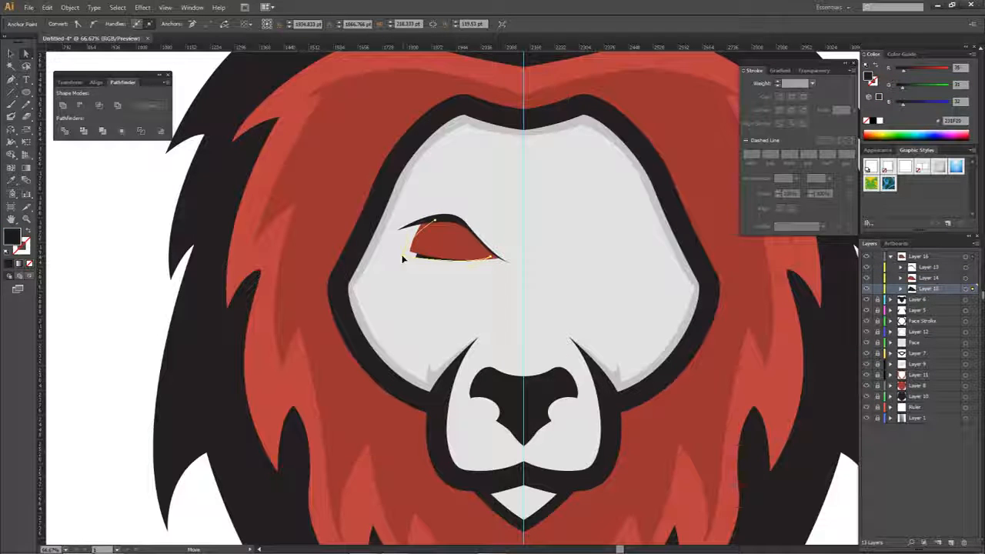
{"action": "left_click_drag", "start_coordinate": [432, 223], "coordinate": [420, 222]}
{"action": "left_click", "coordinate": [443, 203]}
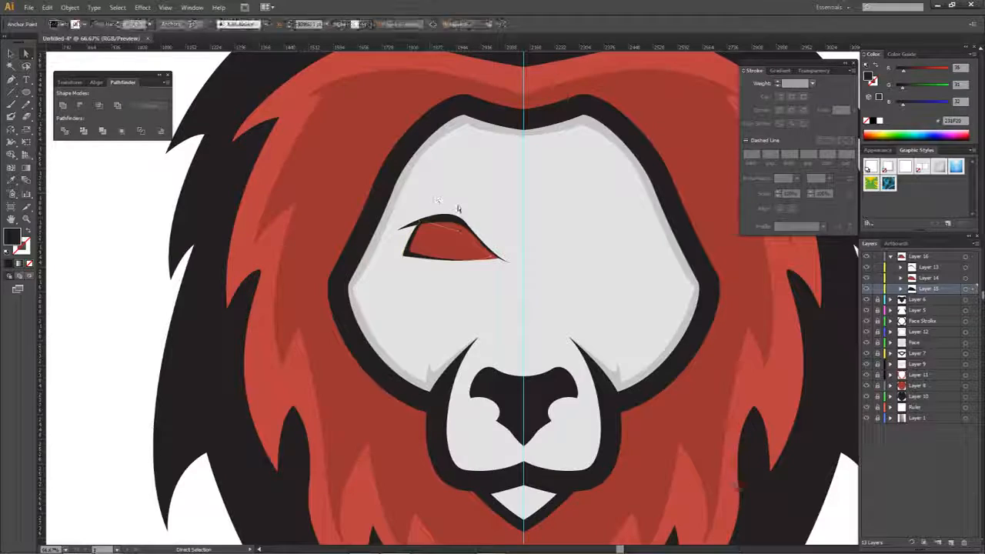
Step: Refine the lower edge of the left red eye and of the dark outline shape behind it
{"action": "scroll", "coordinate": [472, 201], "scroll_direction": "down", "scroll_amount": 2}
{"action": "scroll", "coordinate": [486, 211], "scroll_direction": "up", "scroll_amount": 2}
{"action": "left_click", "coordinate": [463, 245]}
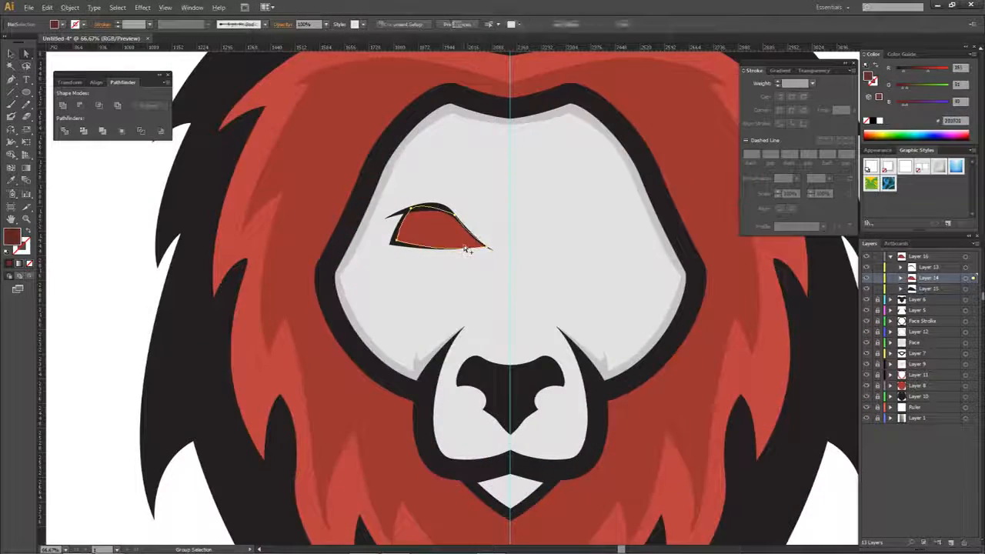
{"action": "scroll", "coordinate": [465, 247], "scroll_direction": "up", "scroll_amount": 2}
{"action": "left_click", "coordinate": [465, 263]}
{"action": "left_click", "coordinate": [300, 247]}
{"action": "left_click", "coordinate": [382, 256]}
{"action": "scroll", "coordinate": [383, 256], "scroll_direction": "down", "scroll_amount": 5}
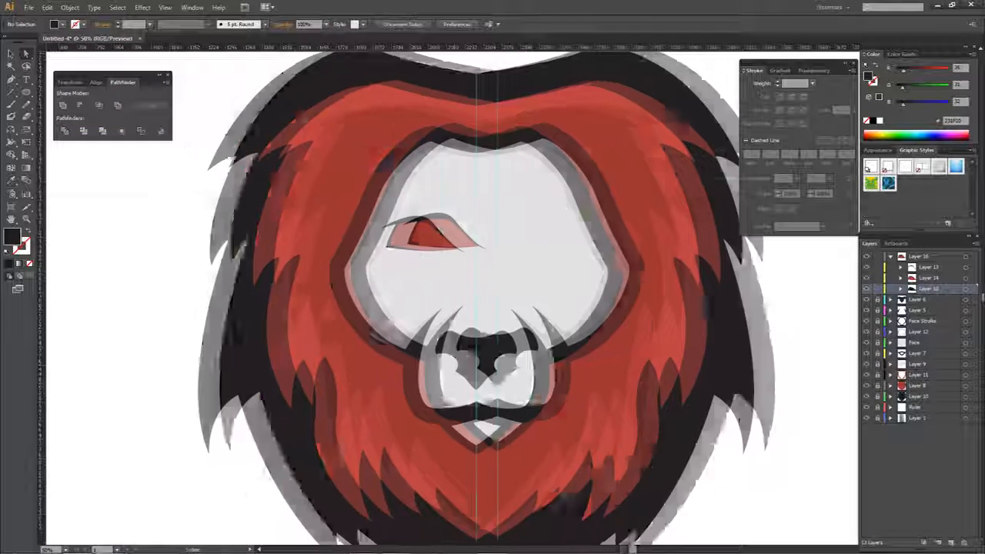
Step: Tilt the complete left eye so its inner corner slopes down toward the nose
{"action": "scroll", "coordinate": [477, 248], "scroll_direction": "up", "scroll_amount": 2}
{"action": "left_click_drag", "start_coordinate": [396, 258], "coordinate": [486, 224]}
{"action": "left_click", "coordinate": [497, 226]}
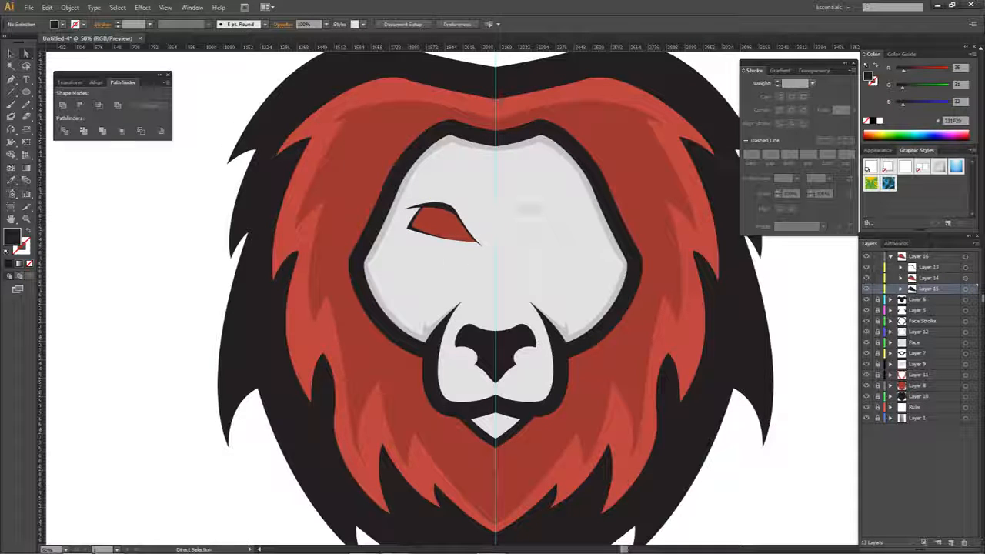
Step: Copy the tilted left eye across the centre guide, reflect it on the vertical axis and position it as the right eye
{"action": "left_click_drag", "start_coordinate": [397, 263], "coordinate": [396, 263]}
{"action": "right_click", "coordinate": [538, 233]}
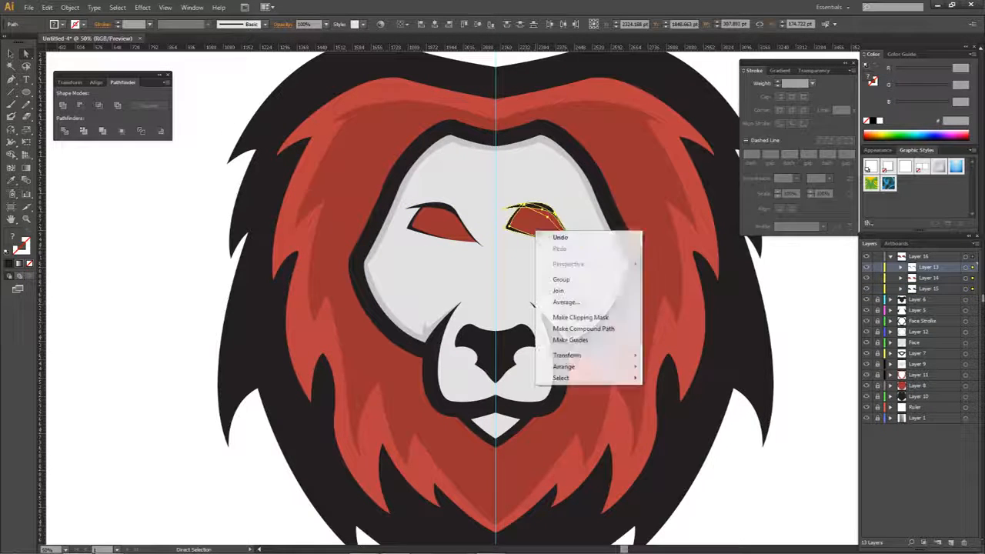
{"action": "mouse_move", "coordinate": [611, 358]}
{"action": "left_click", "coordinate": [668, 393]}
{"action": "key", "text": "Return"}
{"action": "scroll", "coordinate": [523, 257], "scroll_direction": "up", "scroll_amount": 3}
{"action": "left_click_drag", "start_coordinate": [465, 245], "coordinate": [477, 242]}
{"action": "left_click", "coordinate": [500, 259]}
Step: Examine the eyes within the whole lion head, beside the sketch and close up around the muzzle
{"action": "scroll", "coordinate": [508, 257], "scroll_direction": "down", "scroll_amount": 5}
{"action": "left_click_drag", "start_coordinate": [548, 264], "coordinate": [546, 281]}
{"action": "scroll", "coordinate": [562, 278], "scroll_direction": "down", "scroll_amount": 1}
{"action": "scroll", "coordinate": [543, 279], "scroll_direction": "up", "scroll_amount": 1}
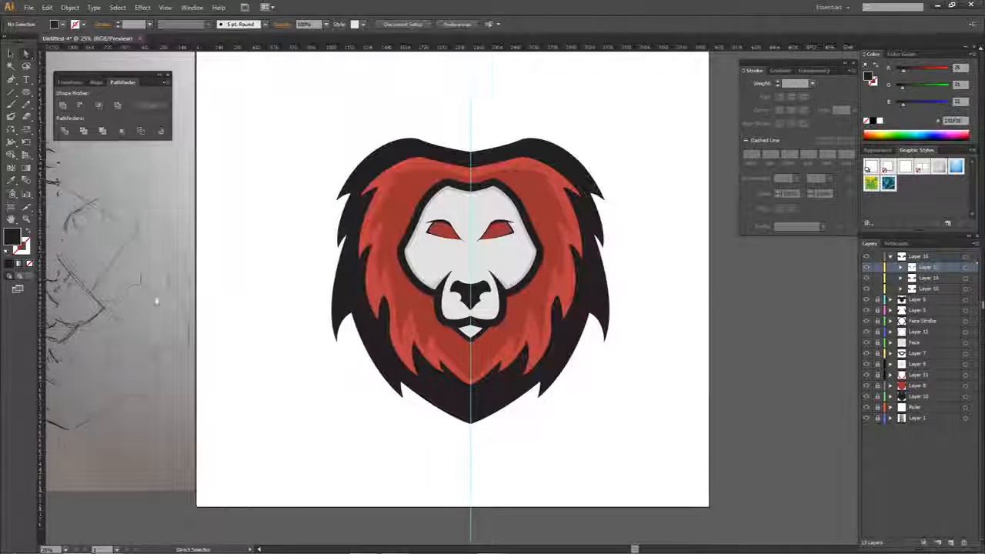
{"action": "scroll", "coordinate": [504, 312], "scroll_direction": "left", "scroll_amount": 3}
{"action": "scroll", "coordinate": [570, 281], "scroll_direction": "up", "scroll_amount": 5}
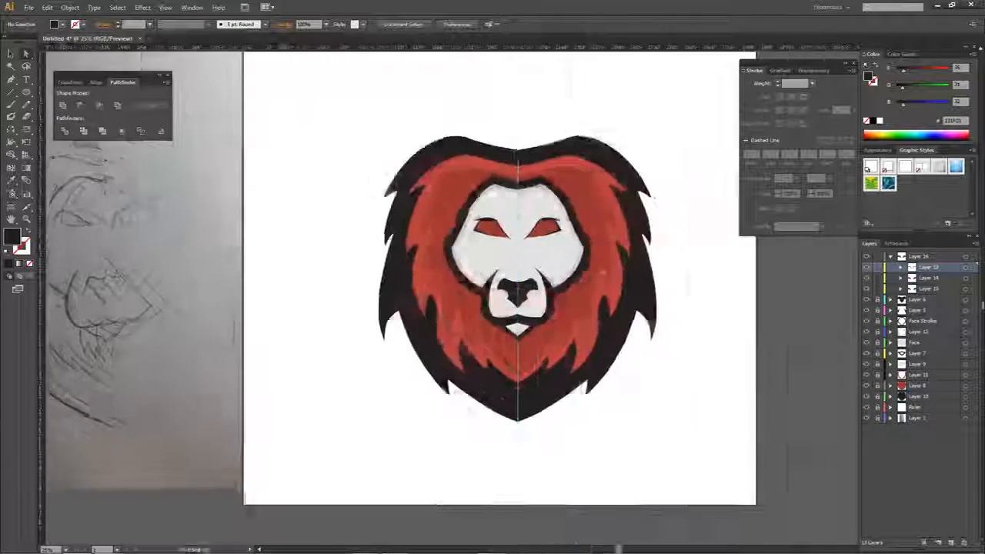
{"action": "scroll", "coordinate": [465, 286], "scroll_direction": "down", "scroll_amount": 4}
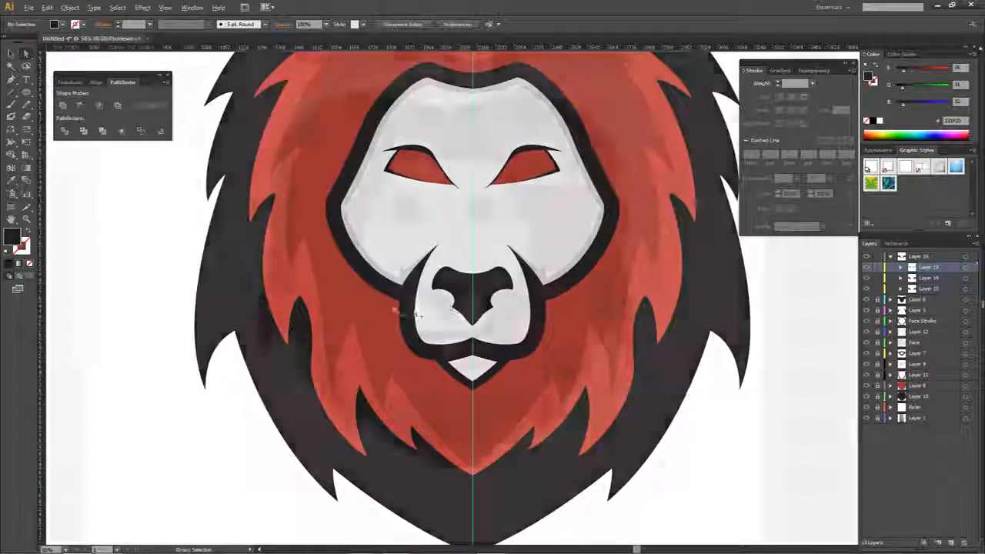
{"action": "scroll", "coordinate": [531, 341], "scroll_direction": "up", "scroll_amount": 5}
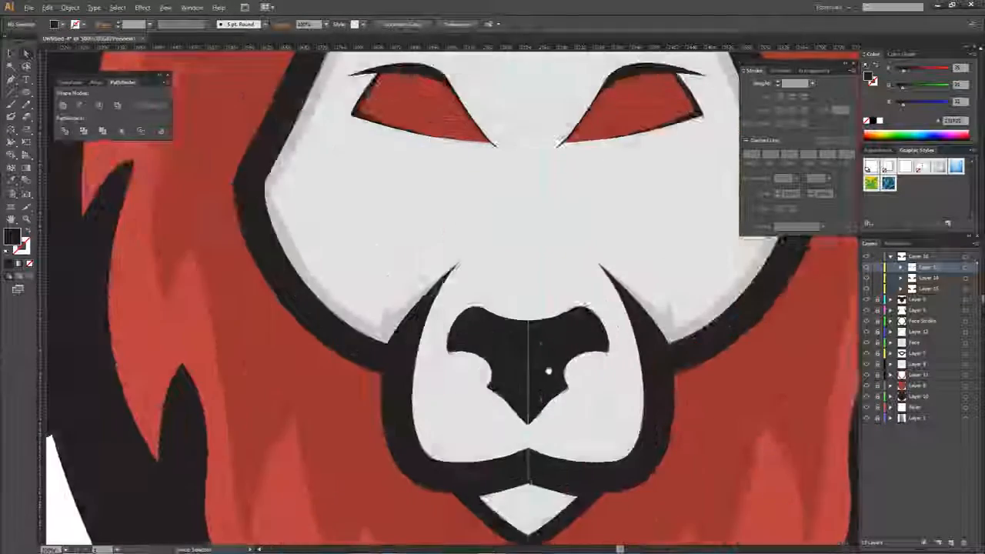
Step: Collapse Layer 16 and unlock Layer 6
{"action": "left_click", "coordinate": [891, 257]}
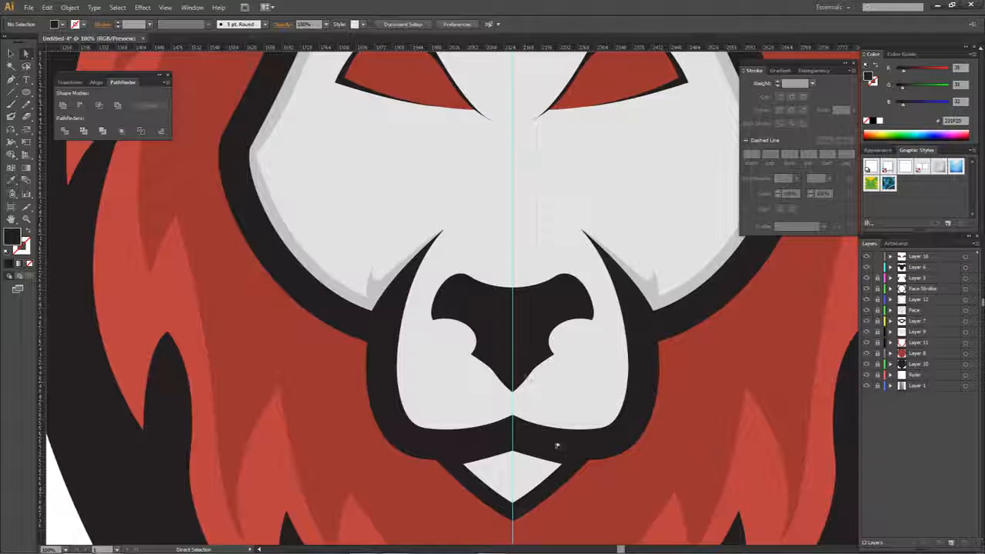
{"action": "scroll", "coordinate": [523, 362], "scroll_direction": "down", "scroll_amount": 2}
{"action": "scroll", "coordinate": [522, 360], "scroll_direction": "down", "scroll_amount": 3}
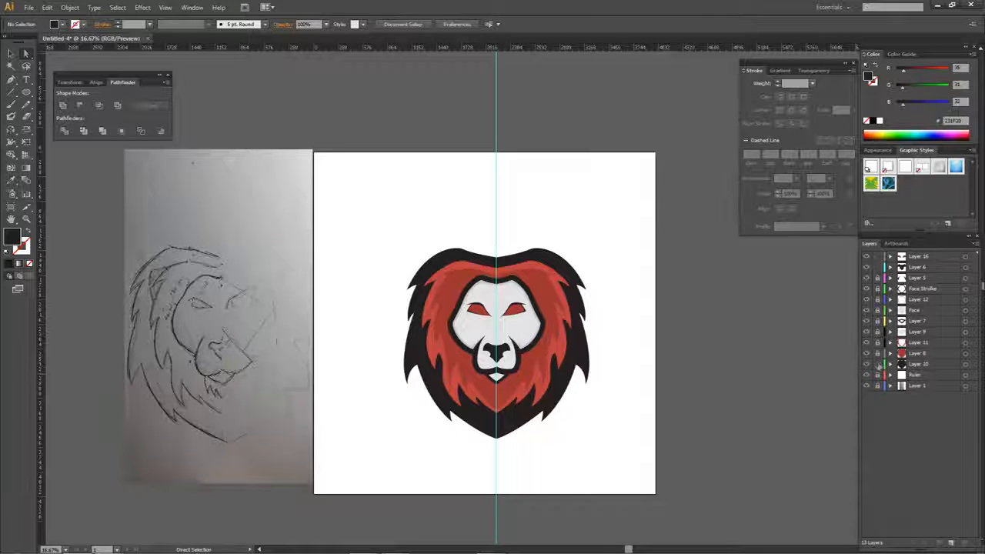
Step: Unlock Layer 10 and pull the black outer mane's lower side tips inward and up on both sides to shorten them
{"action": "scroll", "coordinate": [400, 389], "scroll_direction": "up", "scroll_amount": 2}
{"action": "left_click", "coordinate": [376, 399]}
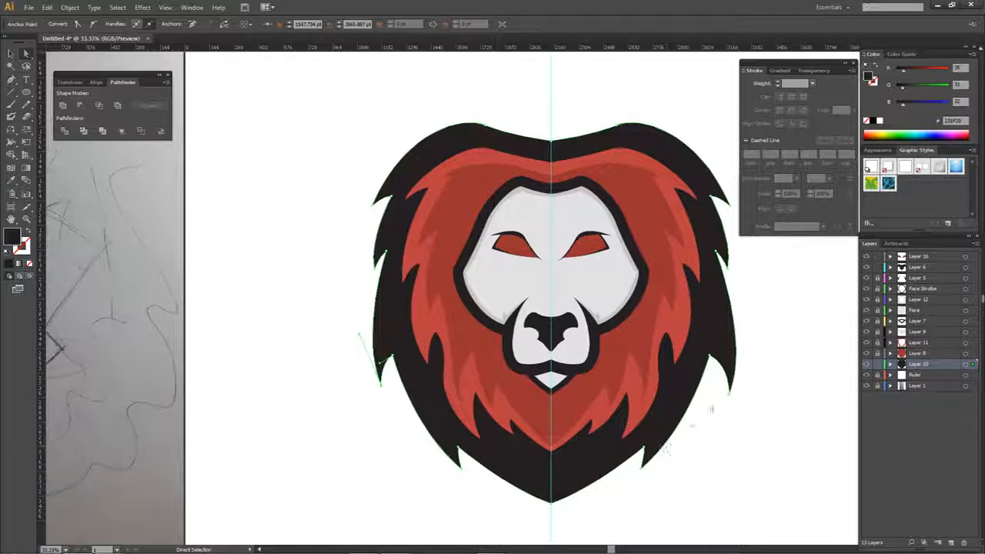
{"action": "left_click", "coordinate": [721, 387]}
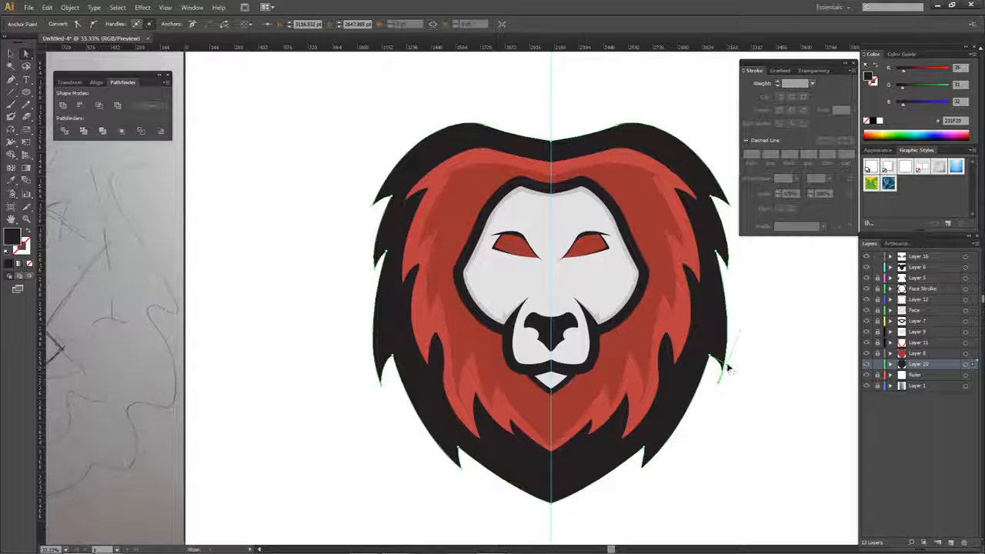
{"action": "left_click", "coordinate": [754, 360]}
Step: Hide the Ruler layer so the lion head is shown without its centre guide
{"action": "scroll", "coordinate": [753, 357], "scroll_direction": "down", "scroll_amount": 1}
{"action": "left_click_drag", "start_coordinate": [753, 355], "coordinate": [681, 355]}
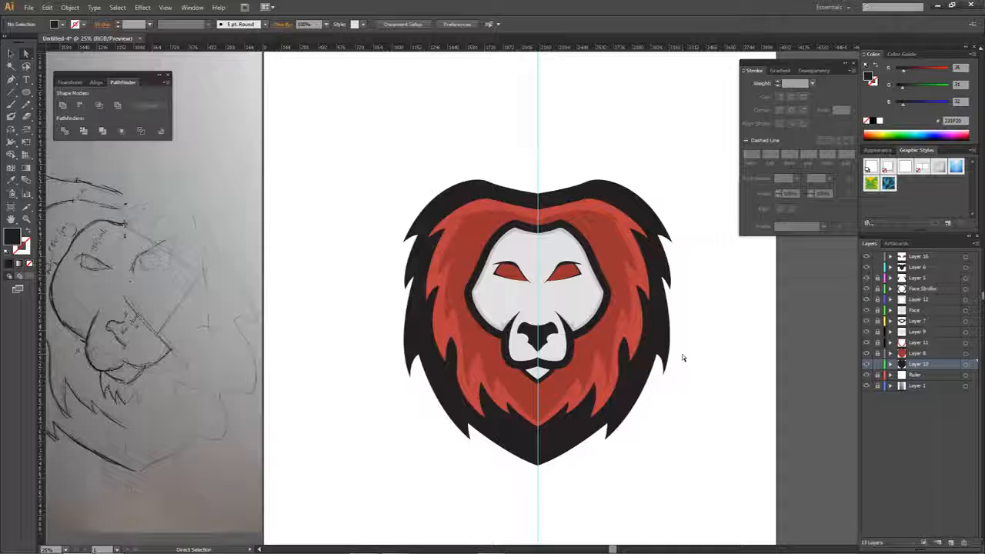
{"action": "left_click", "coordinate": [867, 375]}
{"action": "left_click_drag", "start_coordinate": [677, 380], "coordinate": [641, 334]}
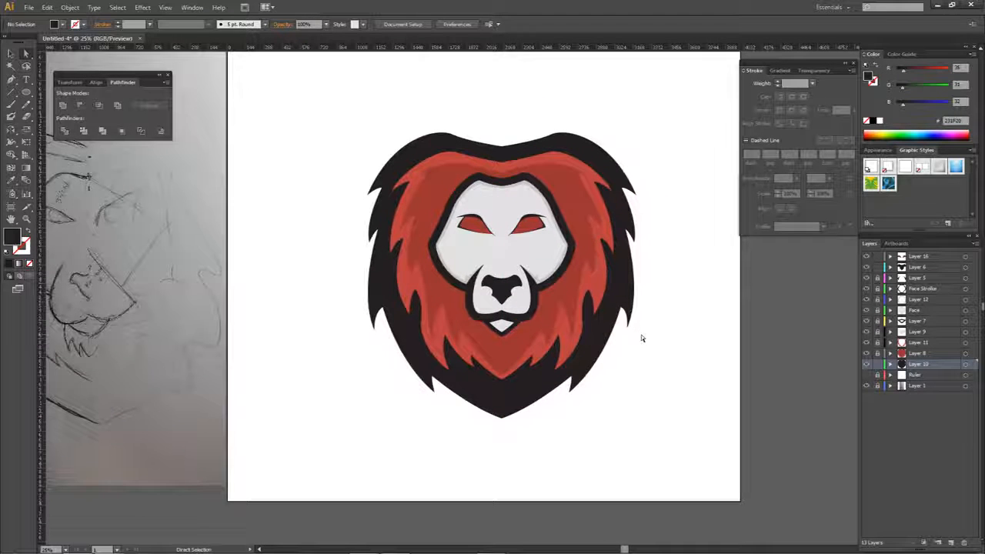